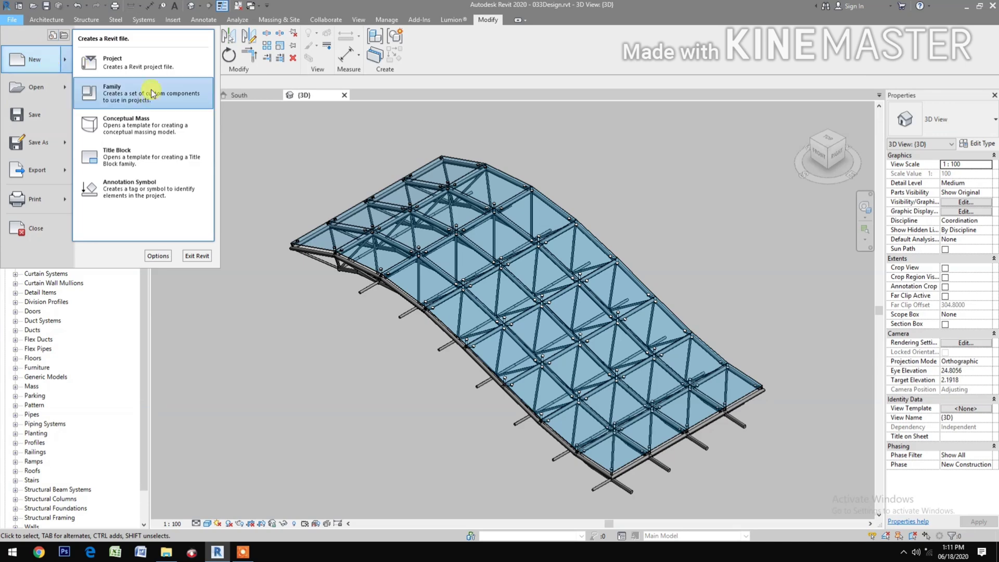
Create a new family from the Metric Generic Model Pattern Based.rft template in the English template folder.
click(153, 101)
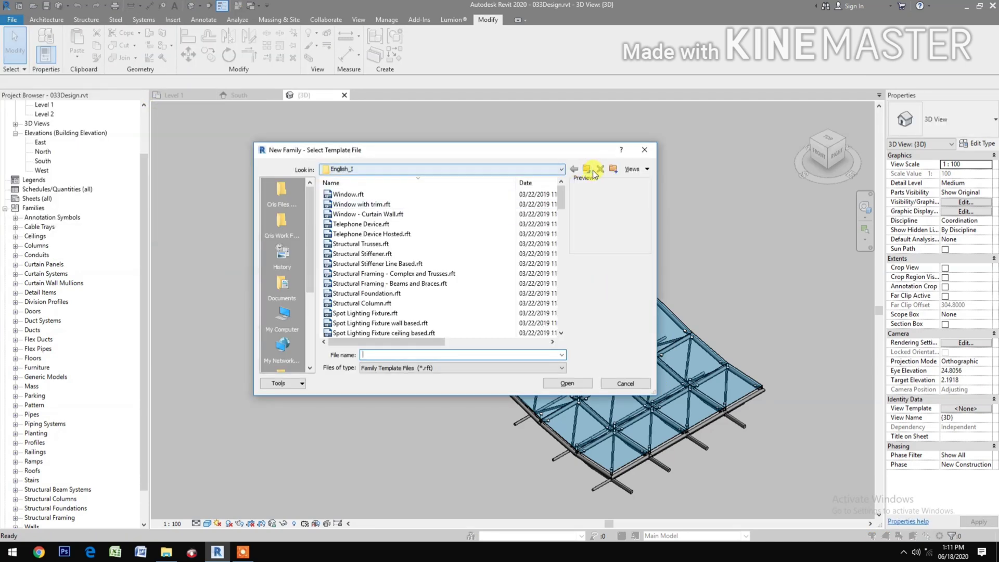
click(587, 169)
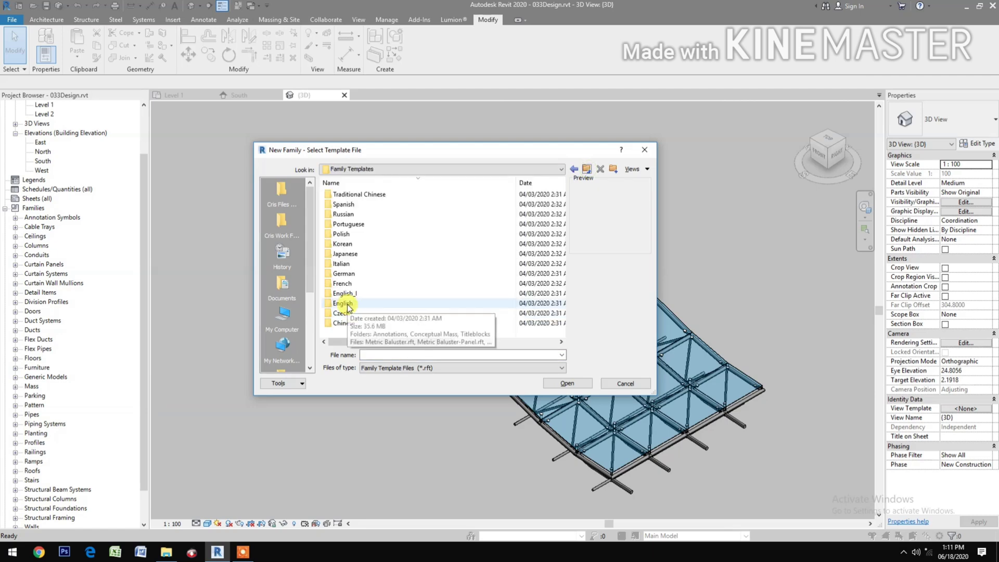
double_click(346, 305)
scroll(378, 307, down, 4)
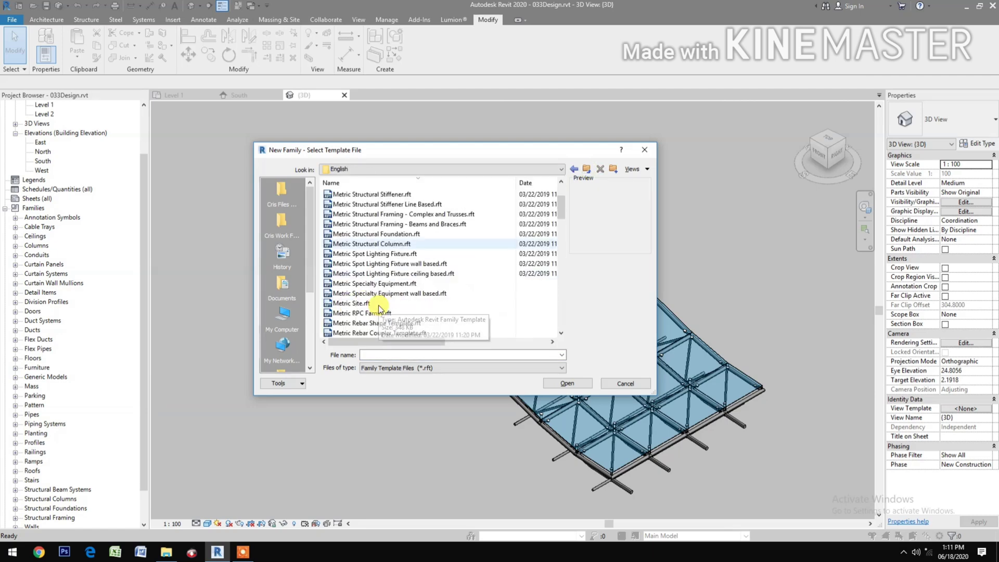
scroll(403, 316, down, 2)
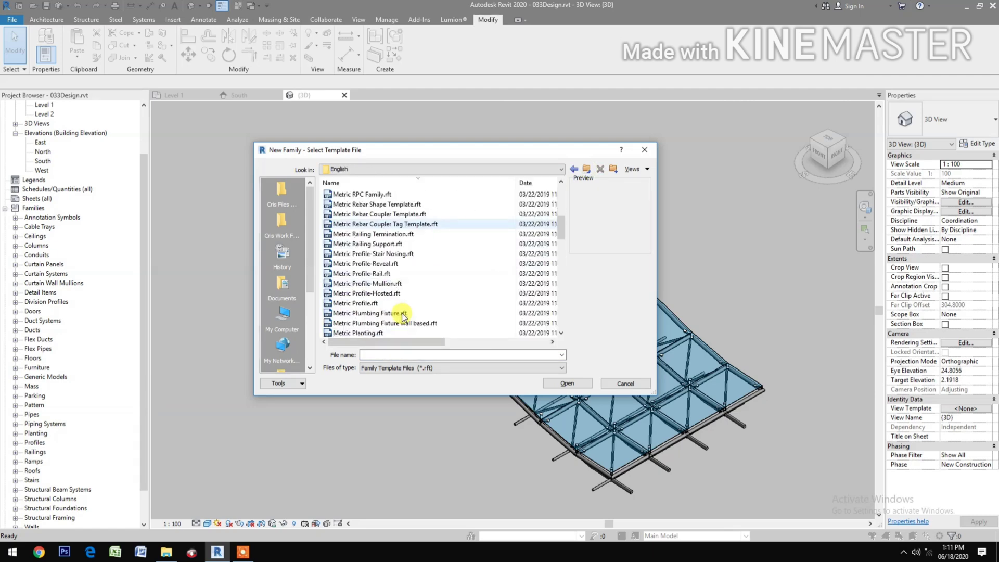
scroll(404, 316, up, 6)
scroll(402, 316, down, 9)
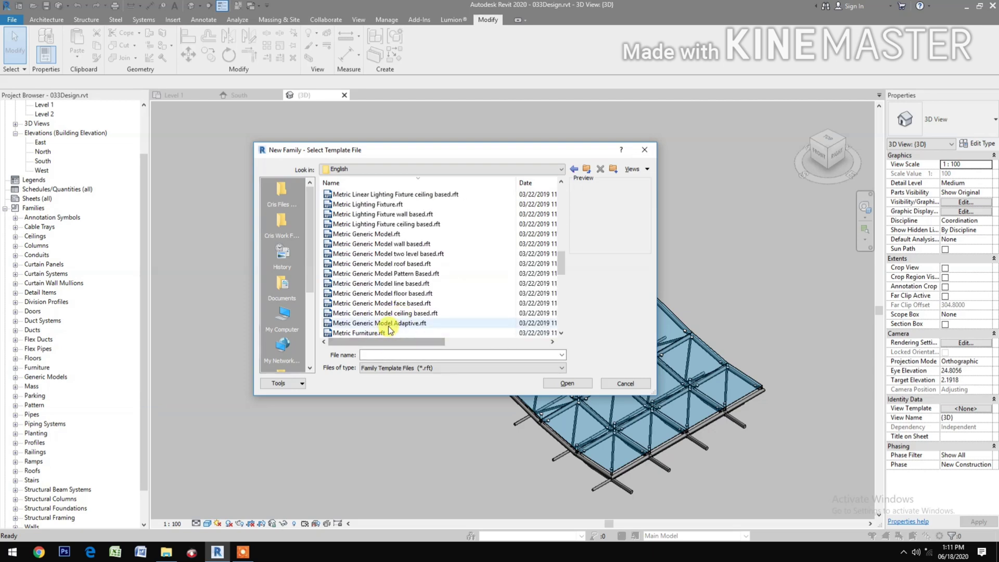
click(396, 273)
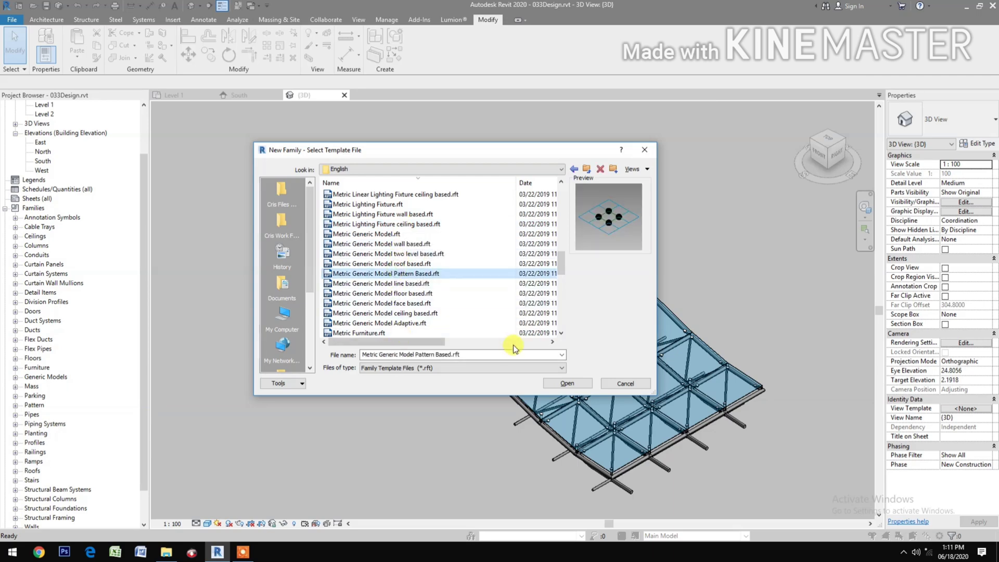
click(559, 383)
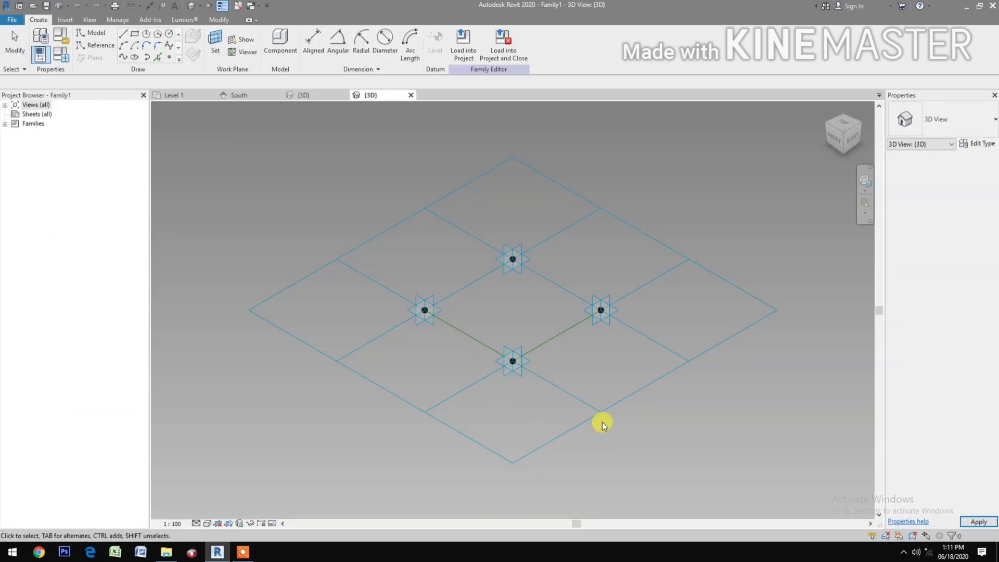
Set the tile pattern grid's horizontal and vertical spacing to 1000.
click(604, 415)
click(604, 414)
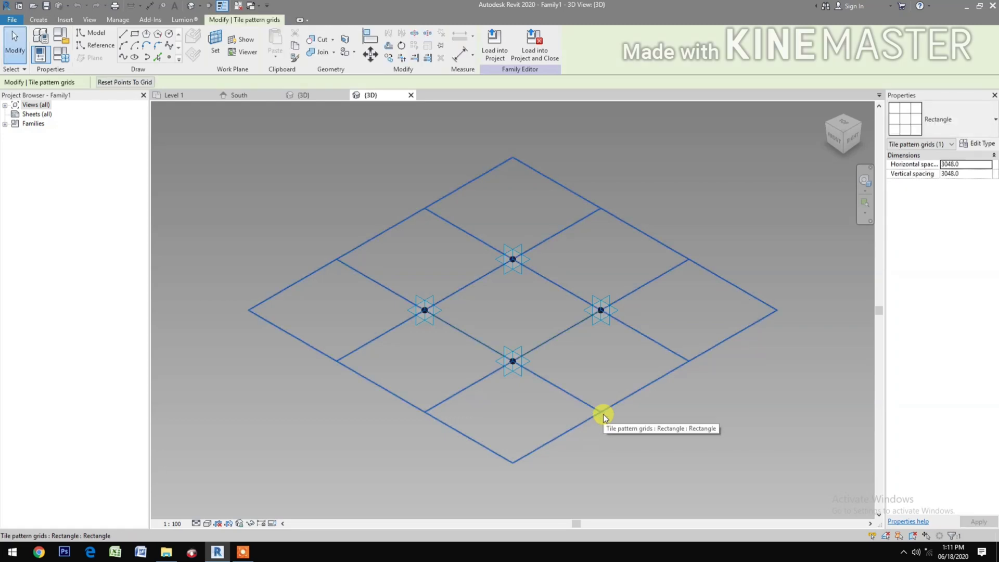
click(971, 166)
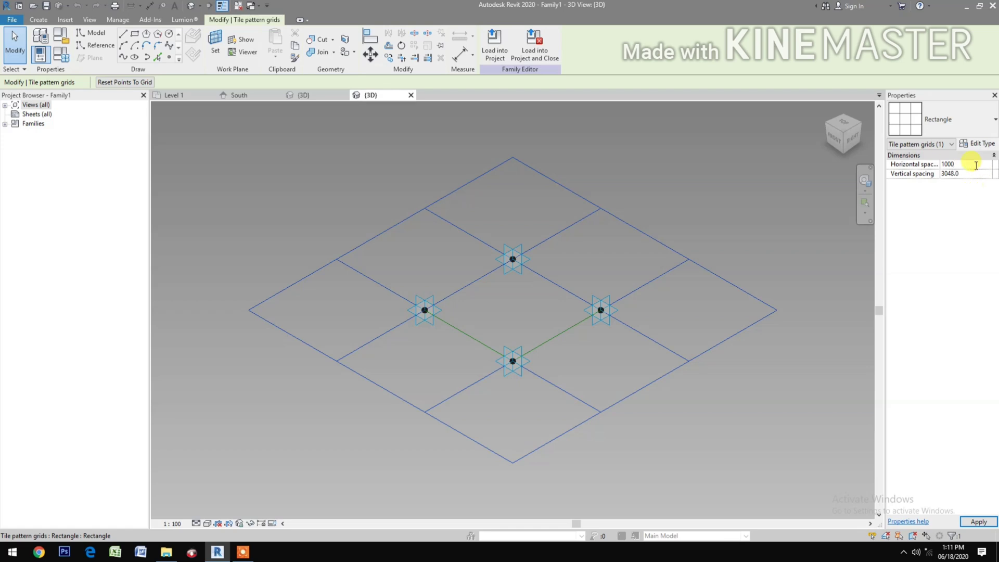
click(982, 175)
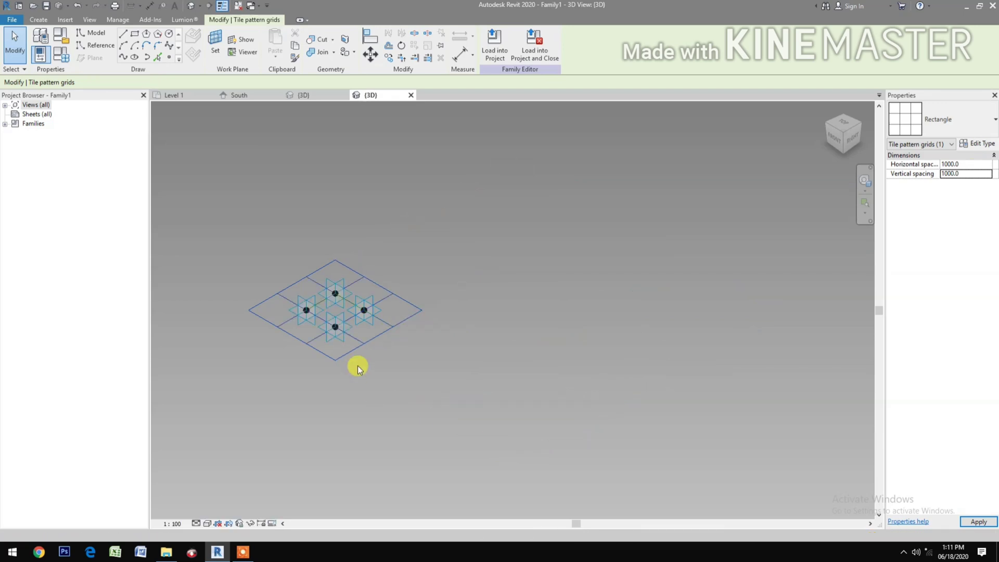
Place a reference point on adaptive placement point 1, using that point's horizontal reference plane as the work plane.
scroll(359, 366, up, 5)
middle_drag(365, 366, 591, 491)
scroll(576, 420, up, 4)
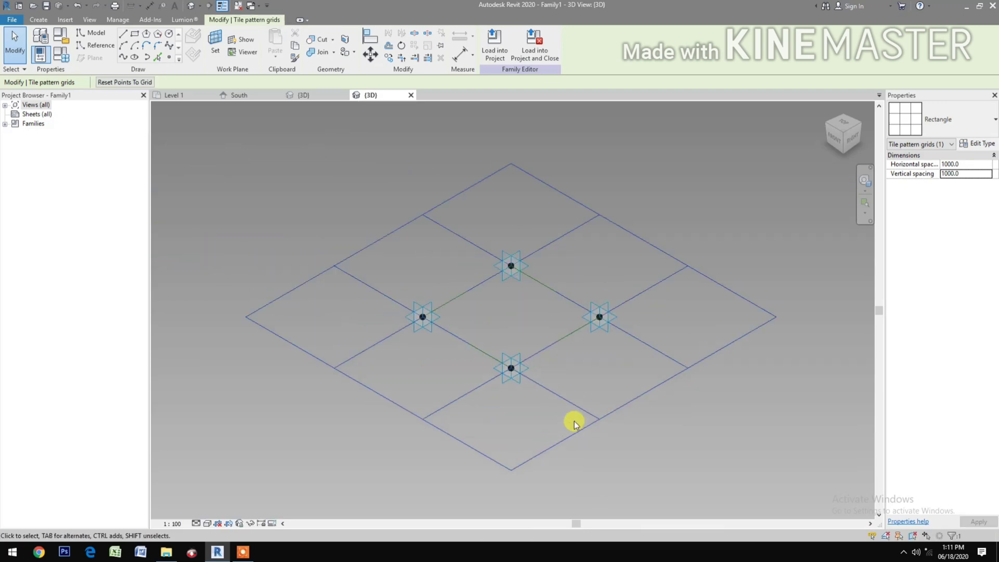
scroll(624, 484, up, 1)
scroll(623, 481, down, 3)
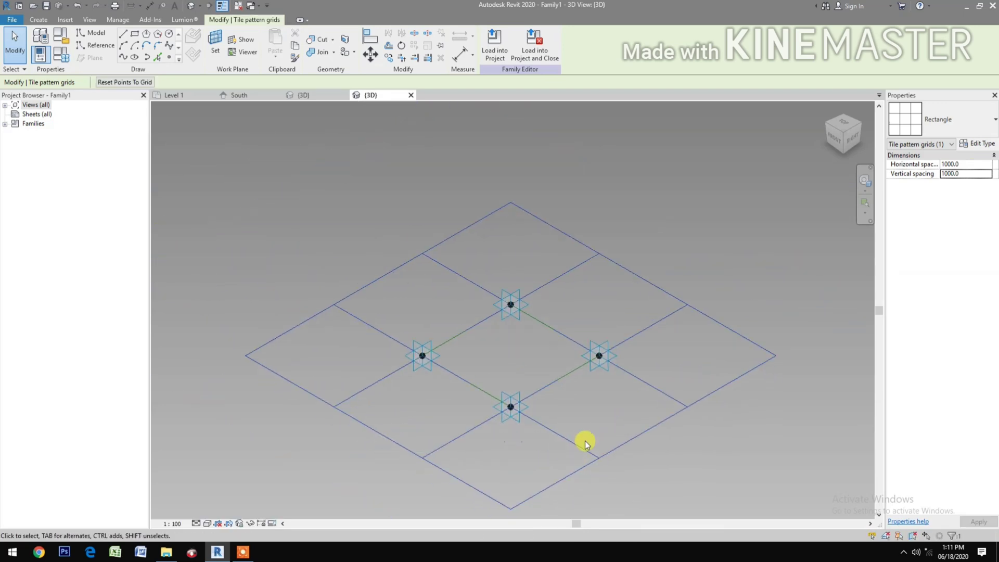
scroll(576, 415, up, 2)
middle_drag(576, 415, 624, 413)
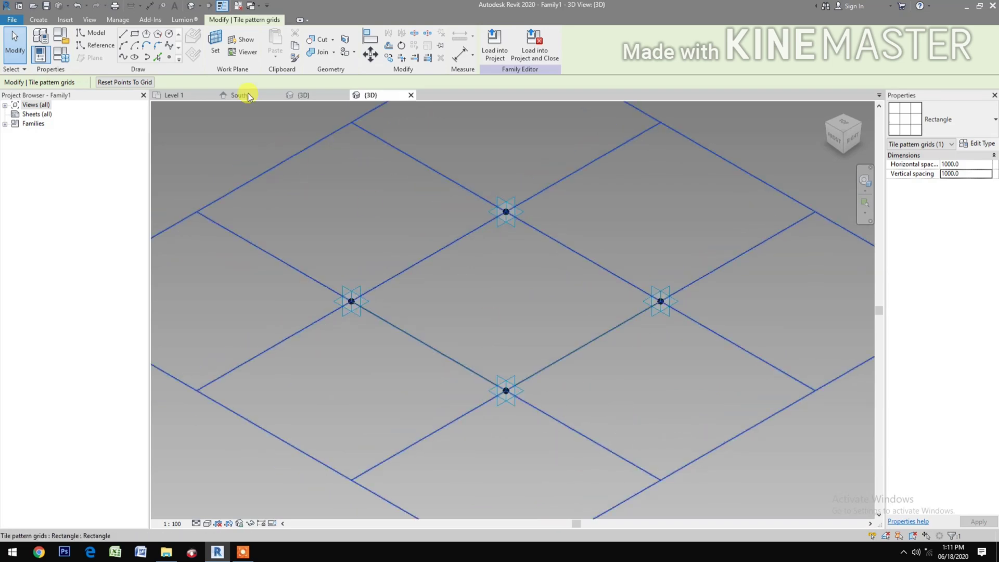
click(170, 58)
click(322, 267)
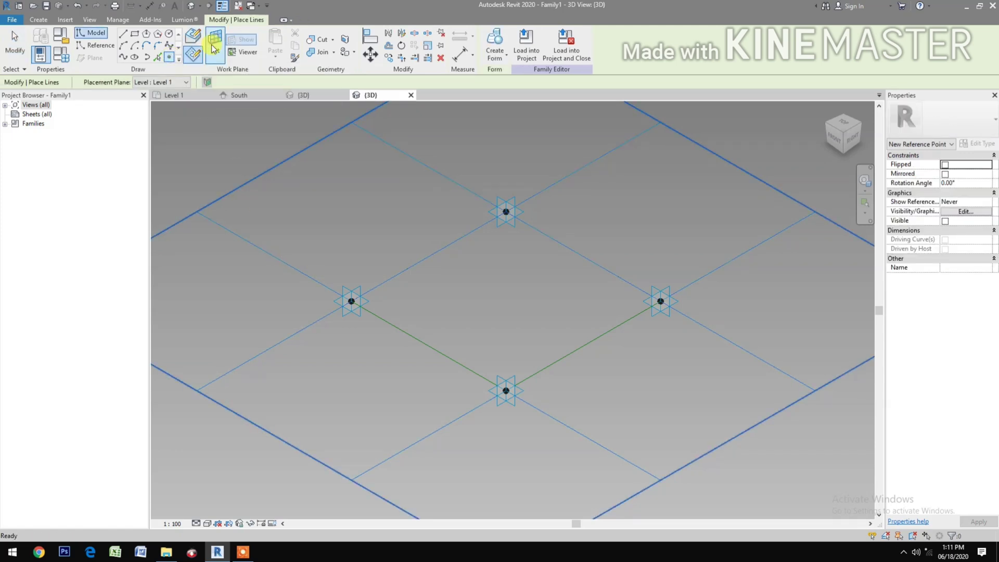
click(214, 49)
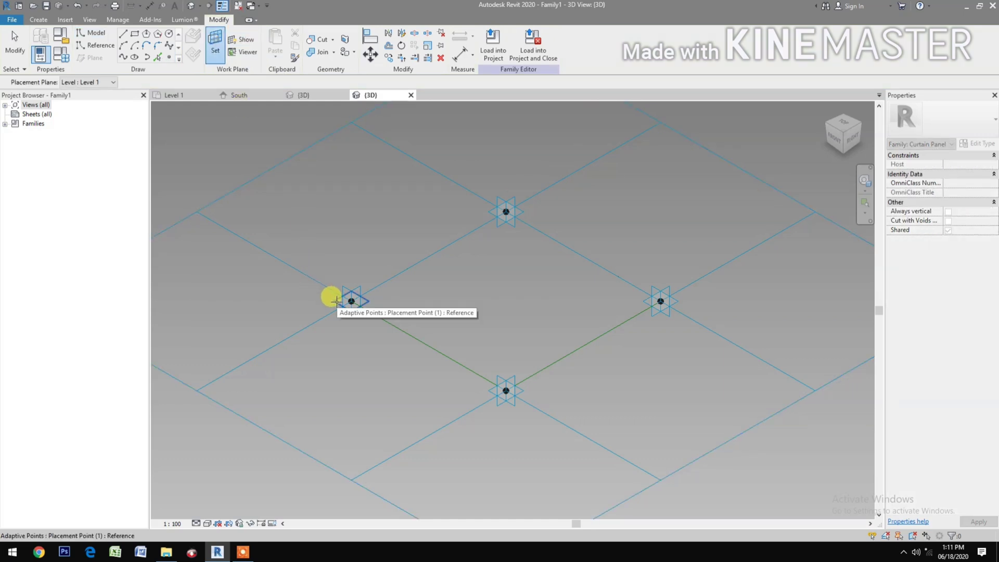
click(336, 301)
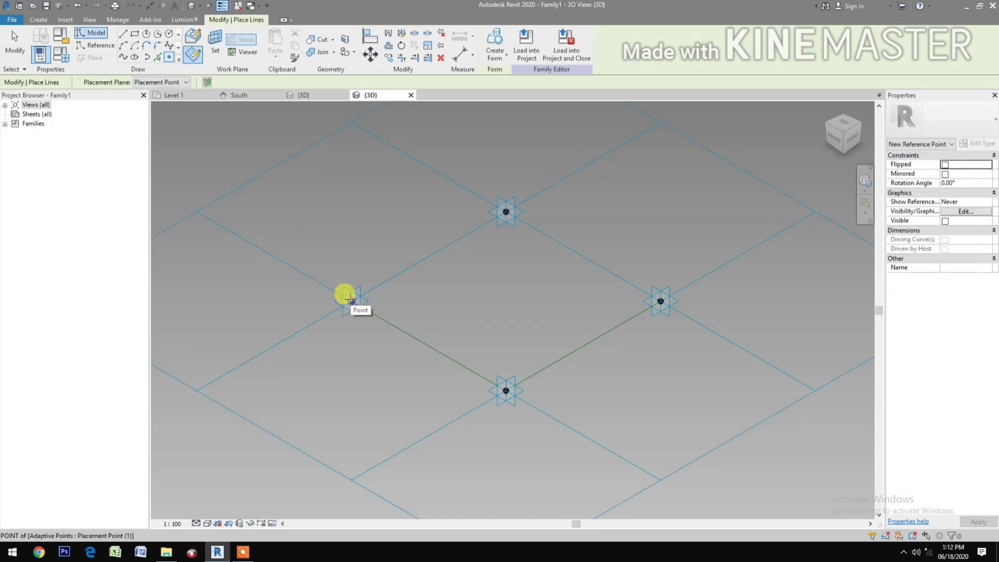
click(349, 300)
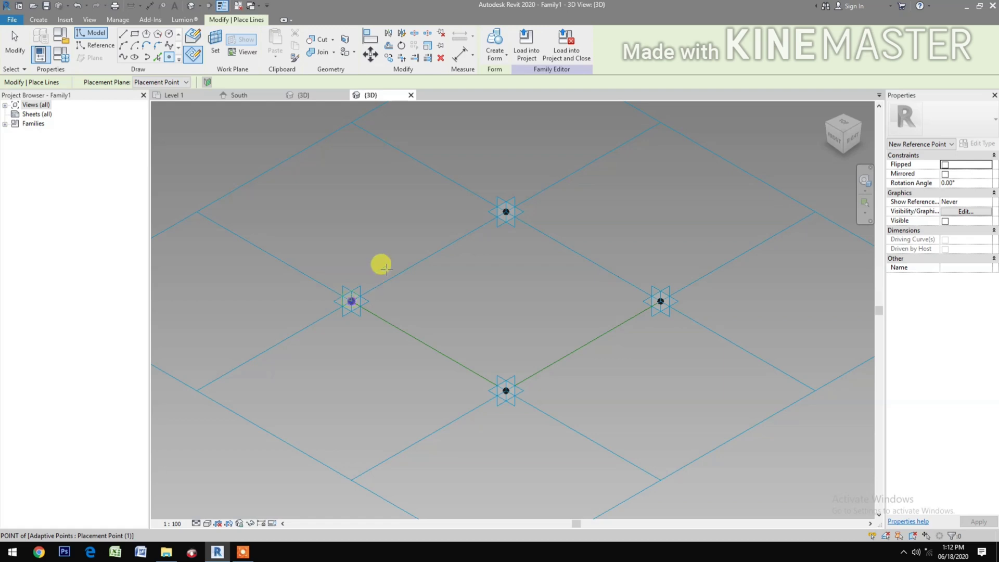
Place reference points on adaptive placement points 4, 3 and 2, each hosted on its own point's horizontal work plane.
click(216, 48)
click(484, 208)
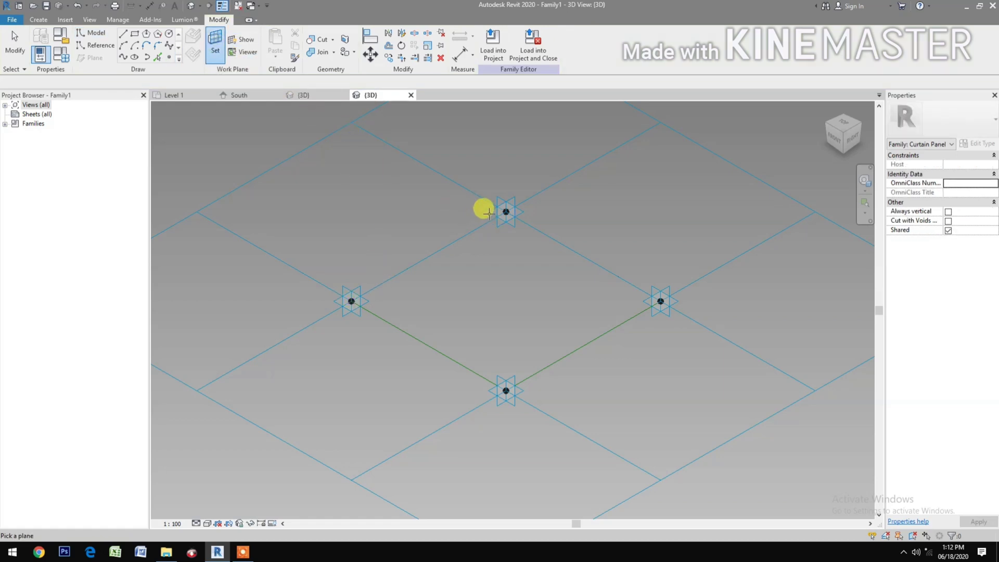
click(491, 213)
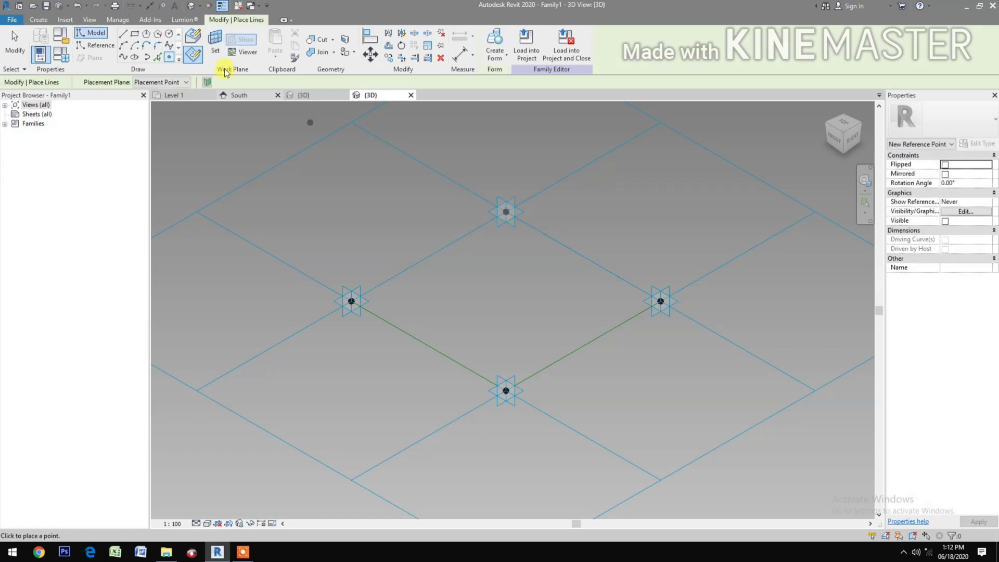
click(213, 50)
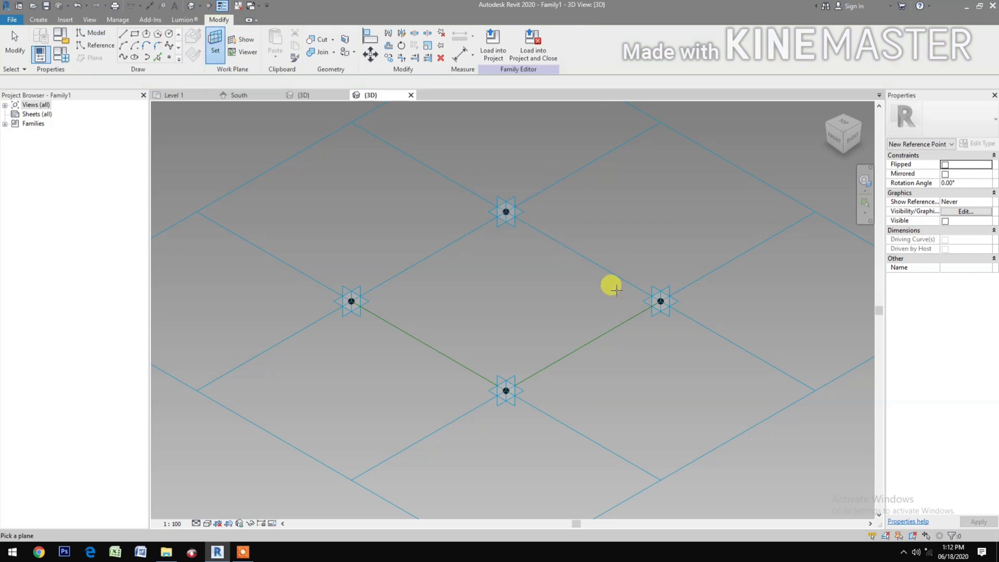
click(641, 300)
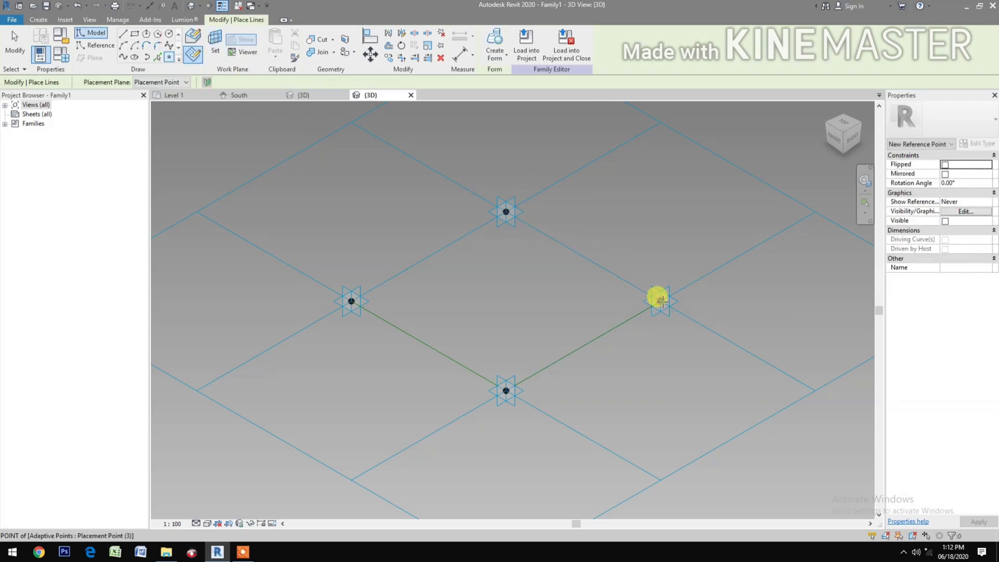
click(215, 48)
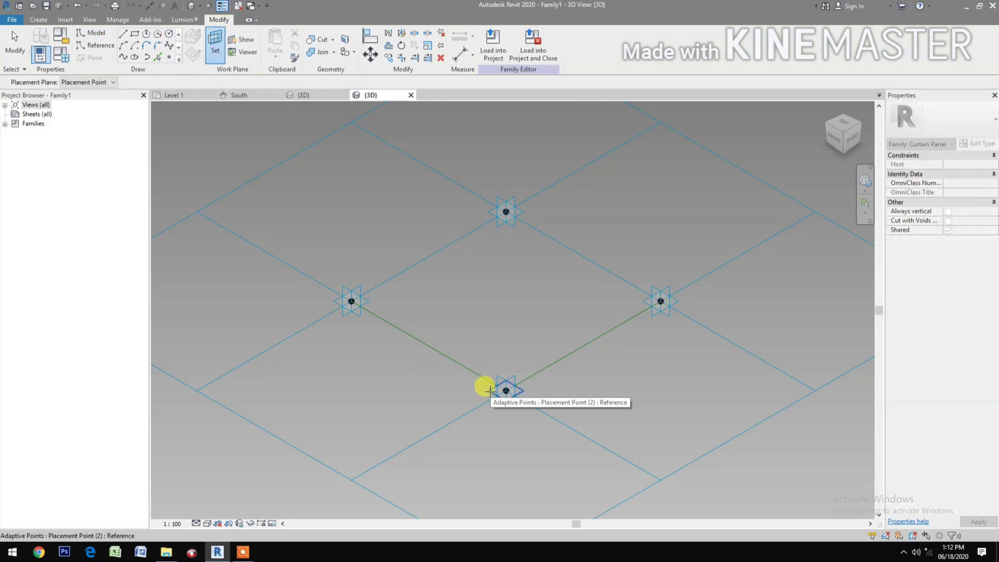
click(504, 390)
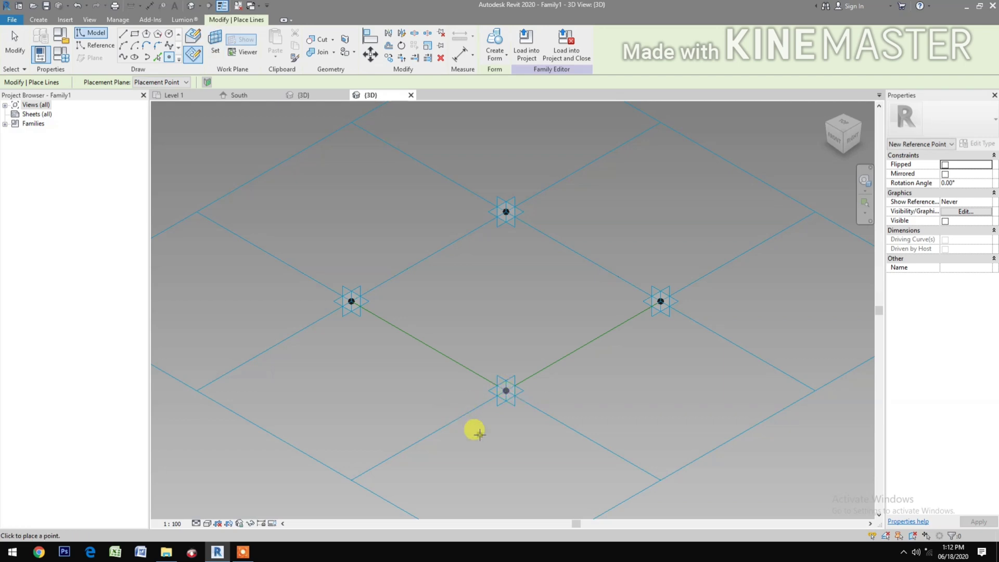
click(475, 420)
key(Escape)
key(Escape)
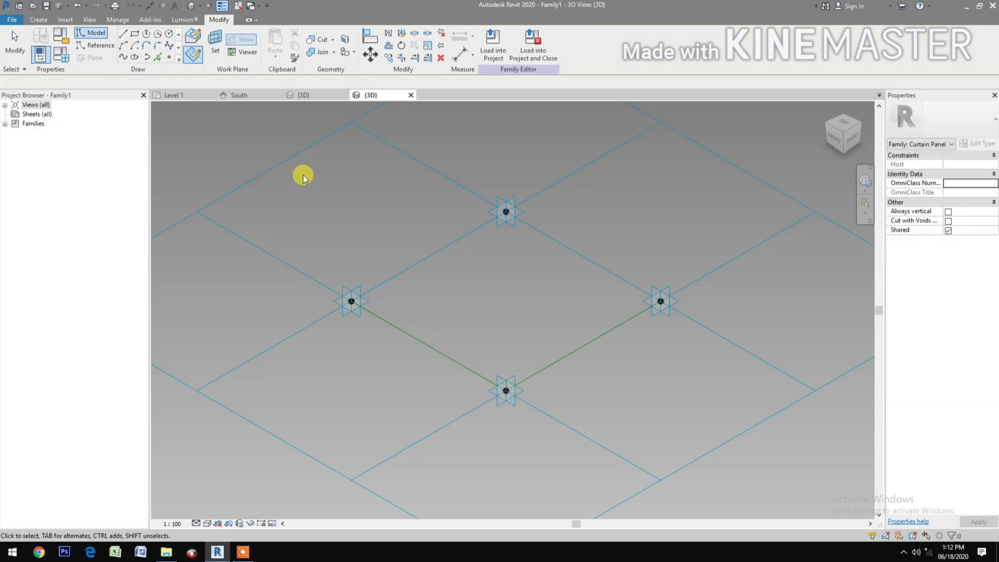
Select everything around the central grid cell and filter the selection to Reference Points only.
drag(302, 174, 707, 438)
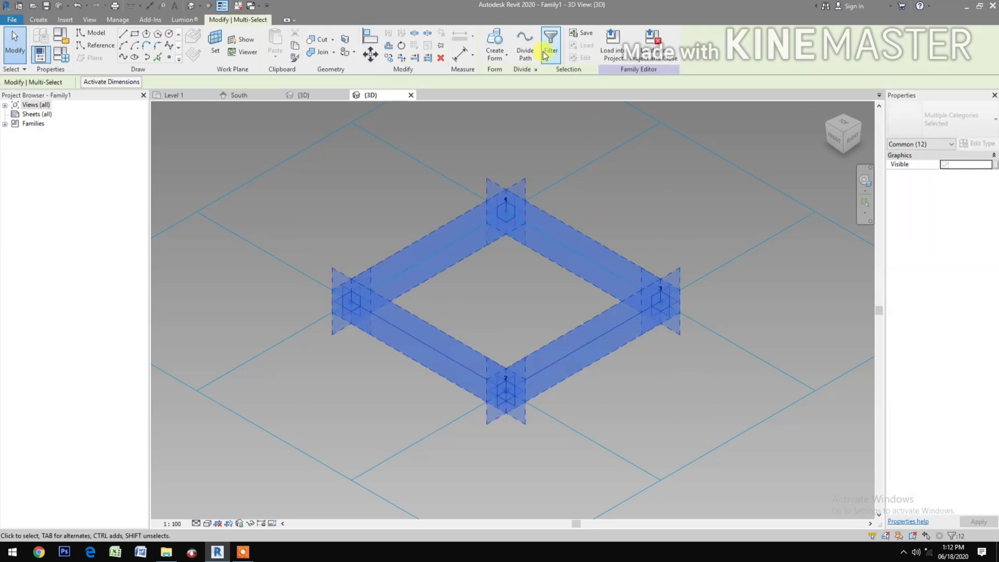
click(550, 52)
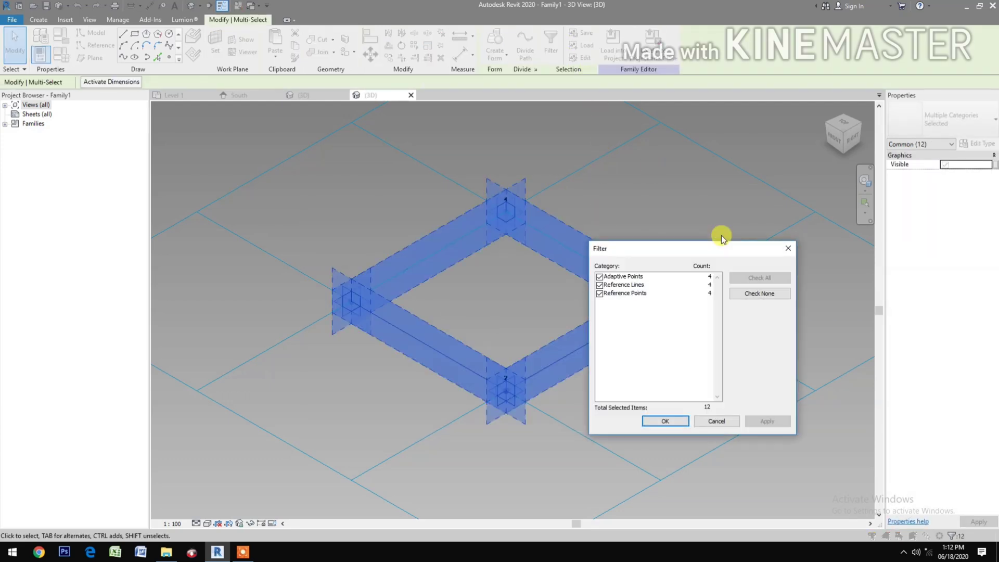
click(766, 296)
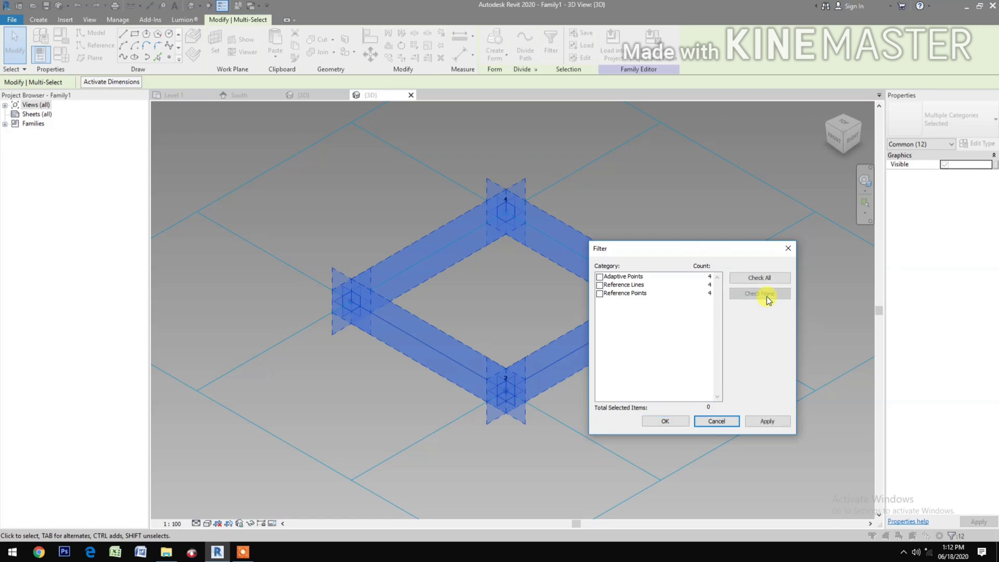
click(599, 295)
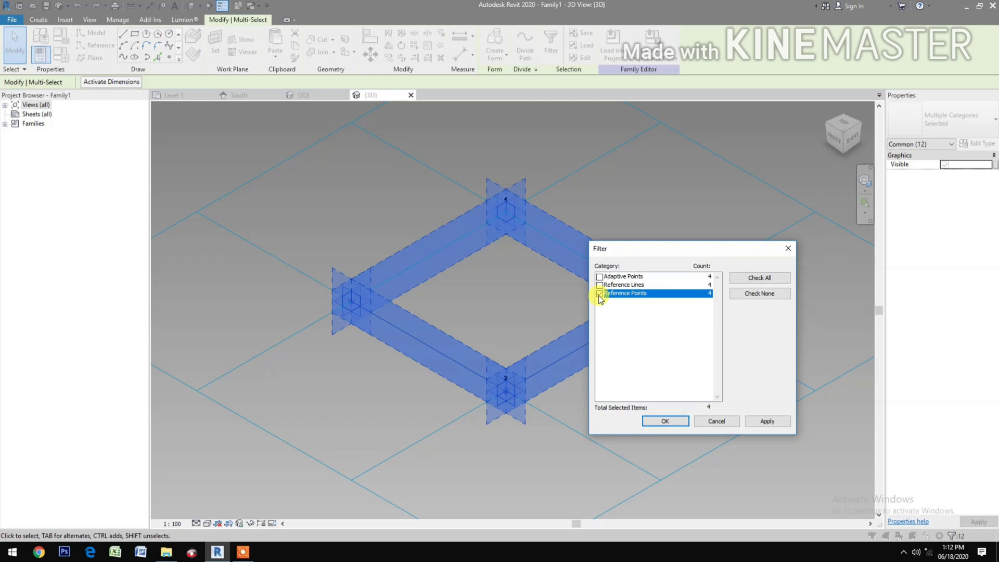
click(753, 421)
click(668, 420)
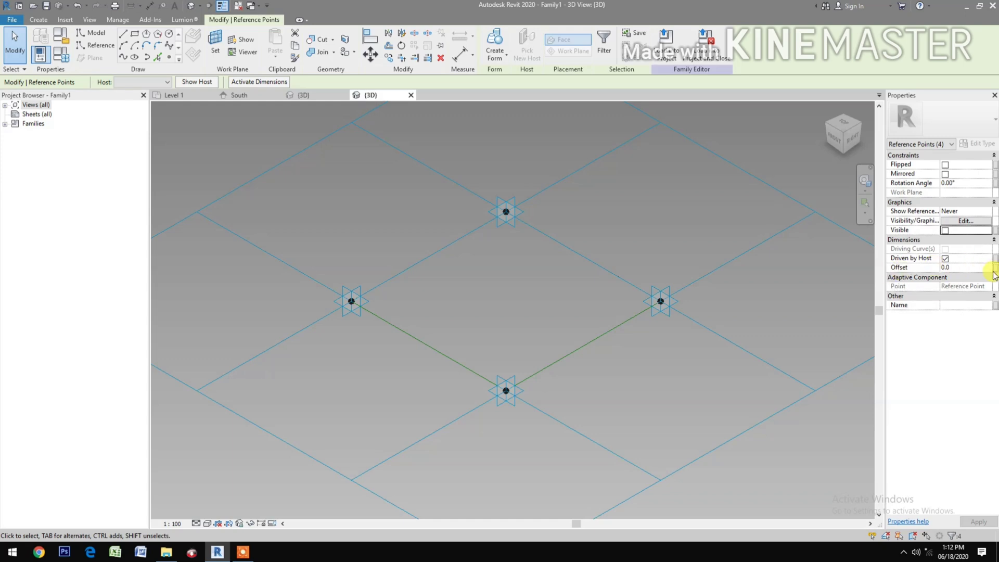
Associate the selected reference points' Offset with a new family type parameter named Height.
click(995, 270)
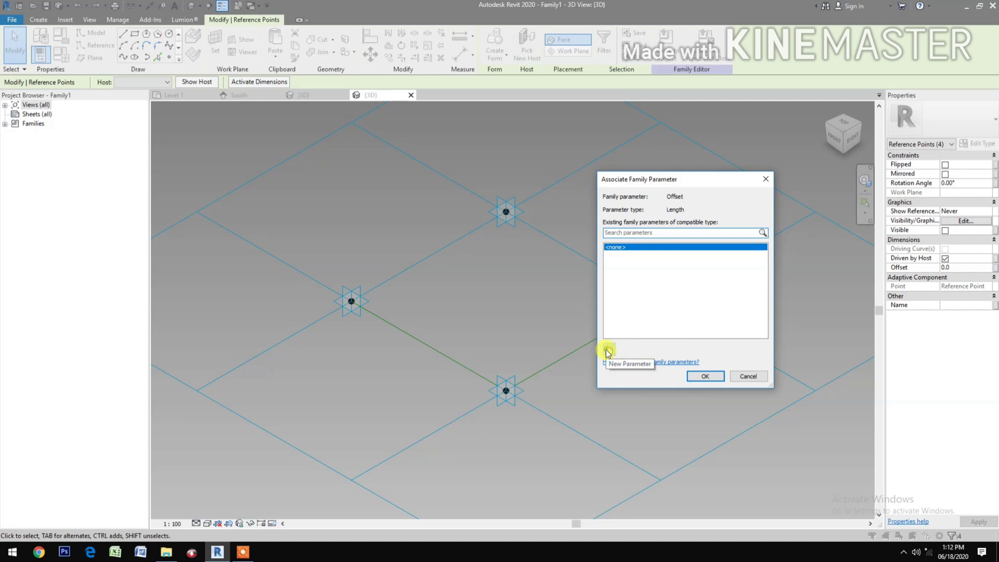
click(608, 351)
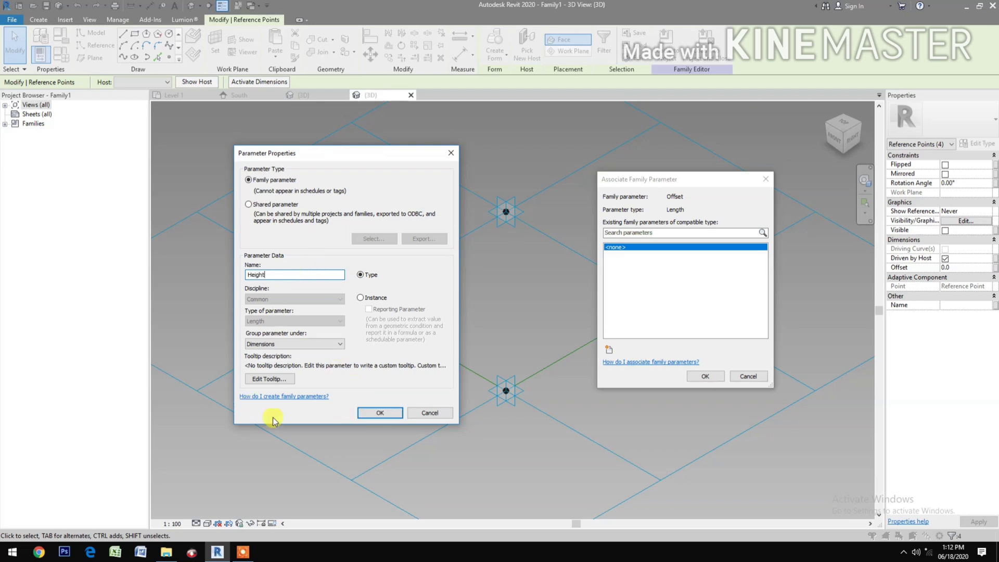
click(381, 413)
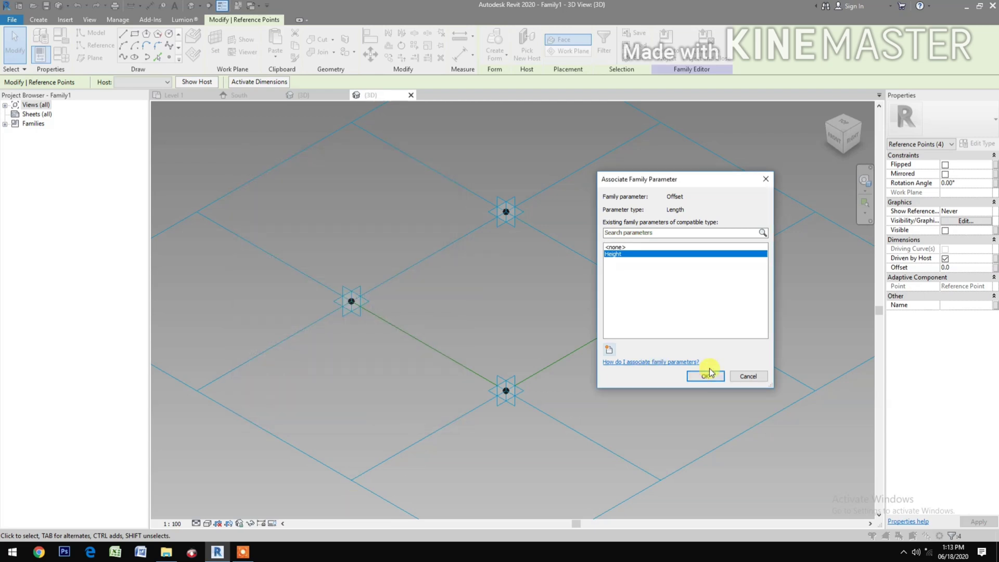
click(707, 376)
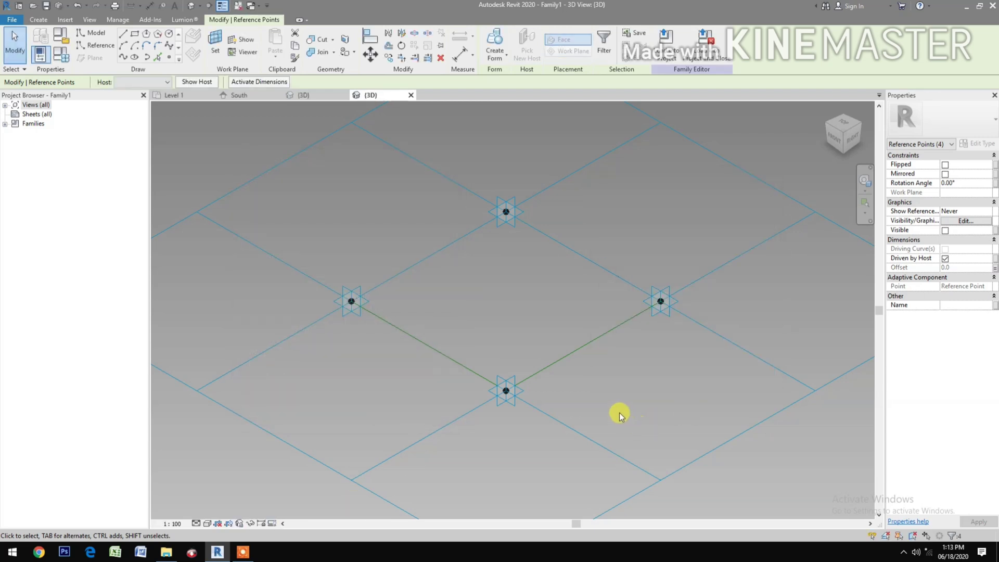
Set the Height family parameter to 500 and apply it to raise the four offset reference points.
click(61, 54)
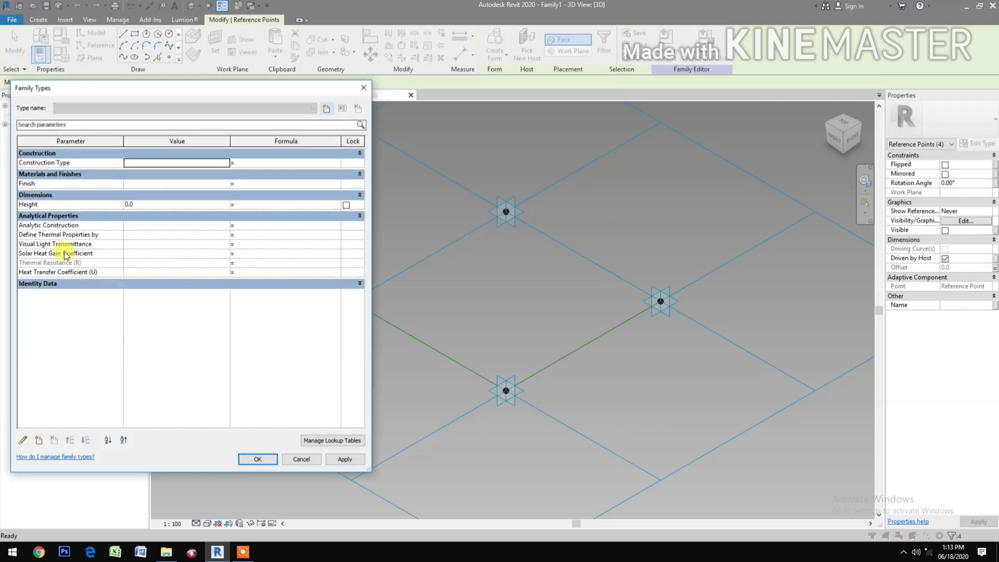
click(166, 197)
click(173, 196)
click(172, 204)
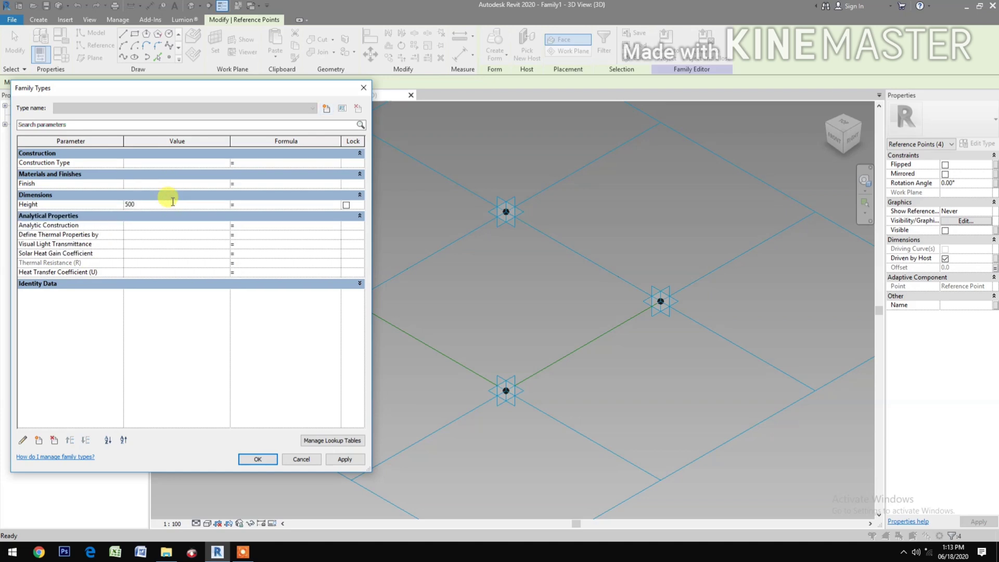
click(339, 460)
click(258, 459)
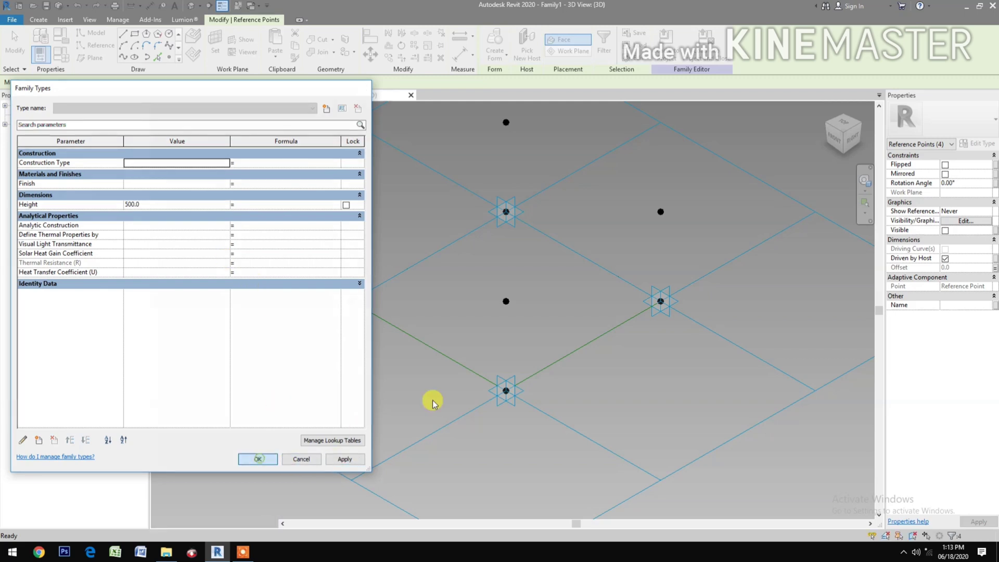
middle_drag(475, 410, 485, 468)
key(Escape)
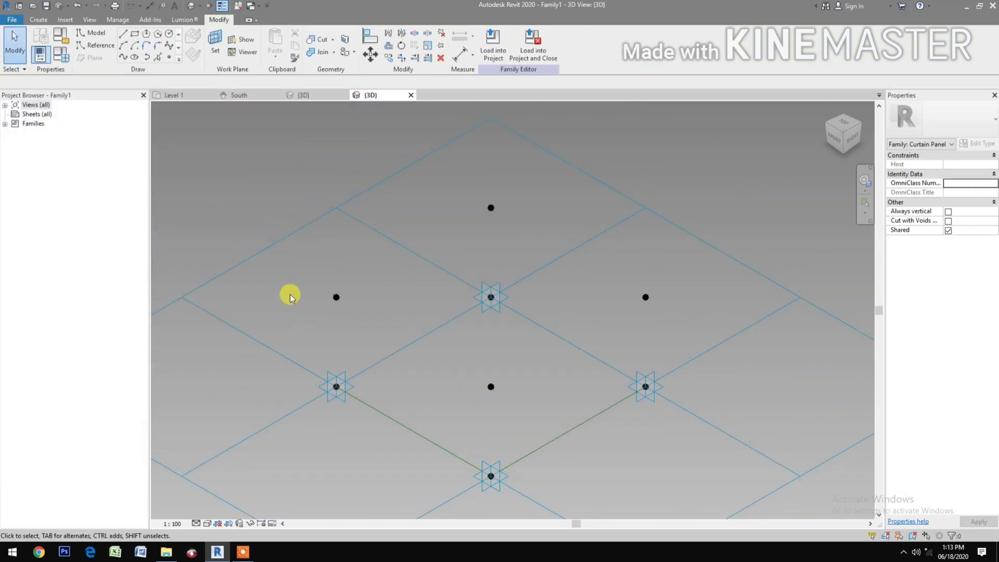
Join the raised left and back reference points with a spline through points and make it a reference line.
drag(347, 307, 360, 311)
drag(434, 189, 516, 222)
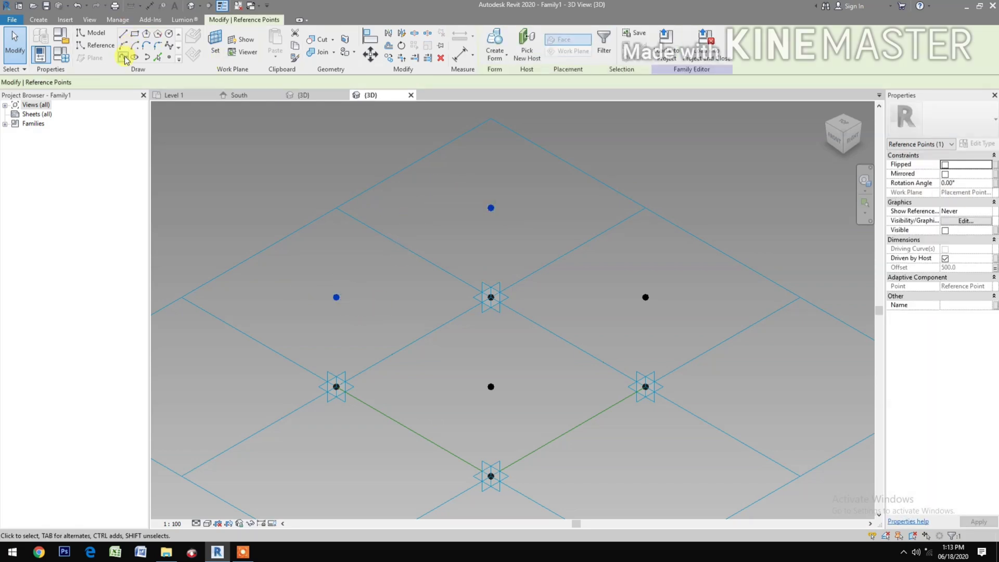
click(124, 58)
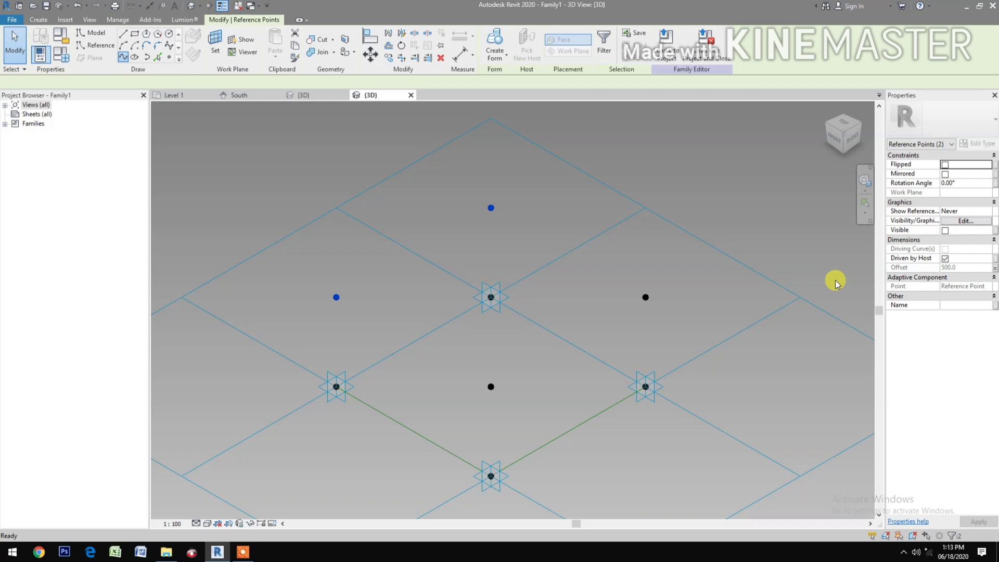
click(945, 240)
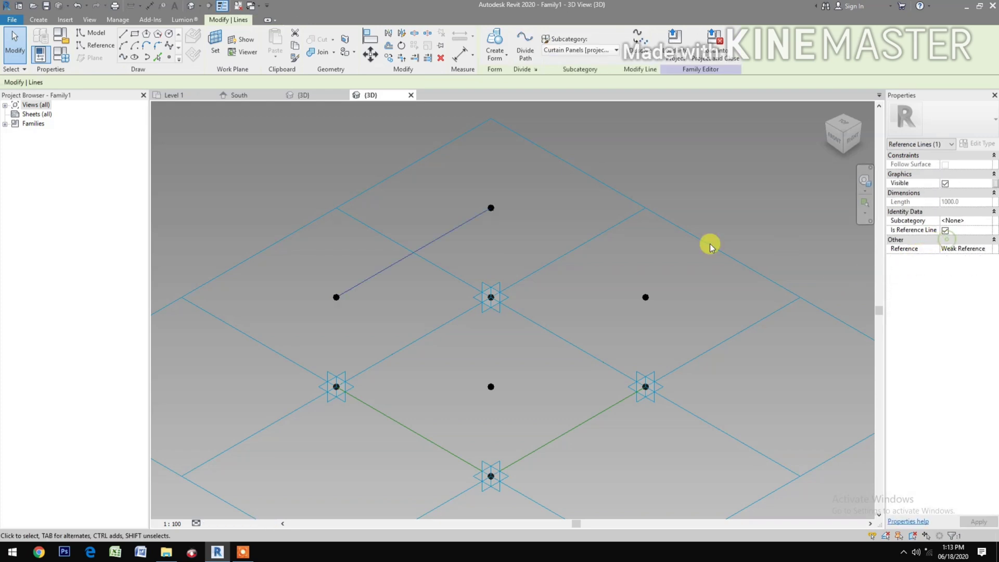
Join the raised back and right reference points with a spline through points and make it a reference line.
click(507, 176)
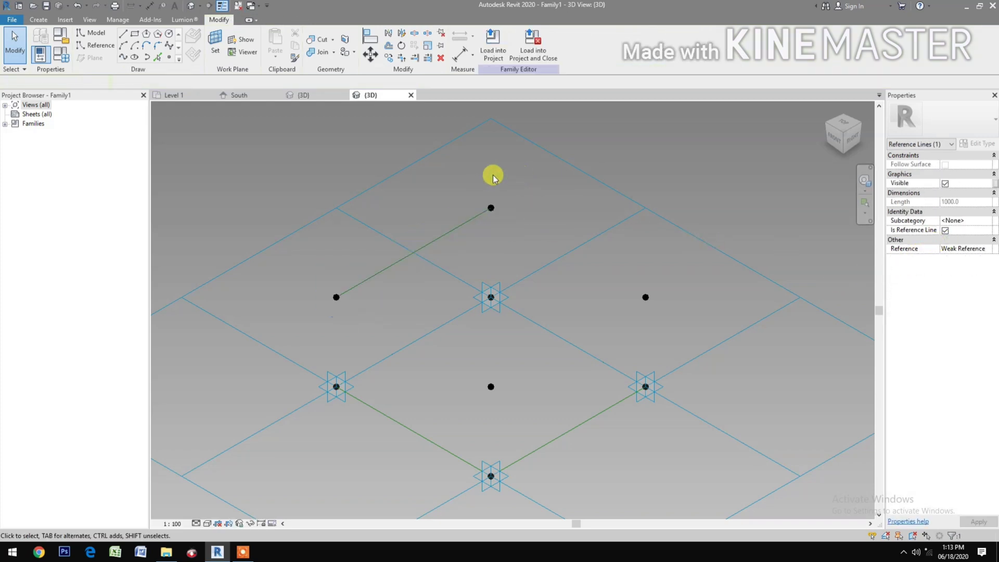
click(588, 258)
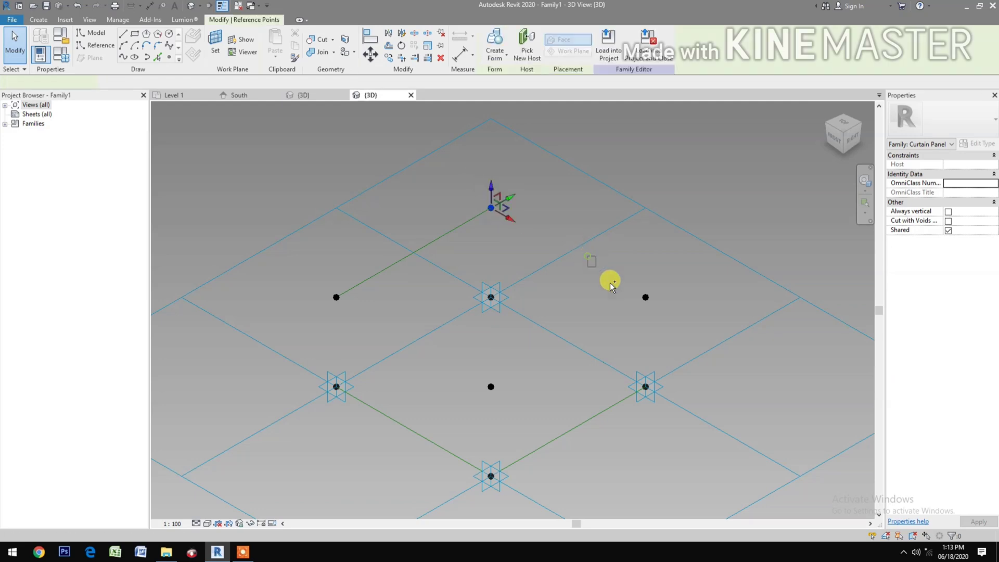
ctrl+drag(567, 273, 552, 271)
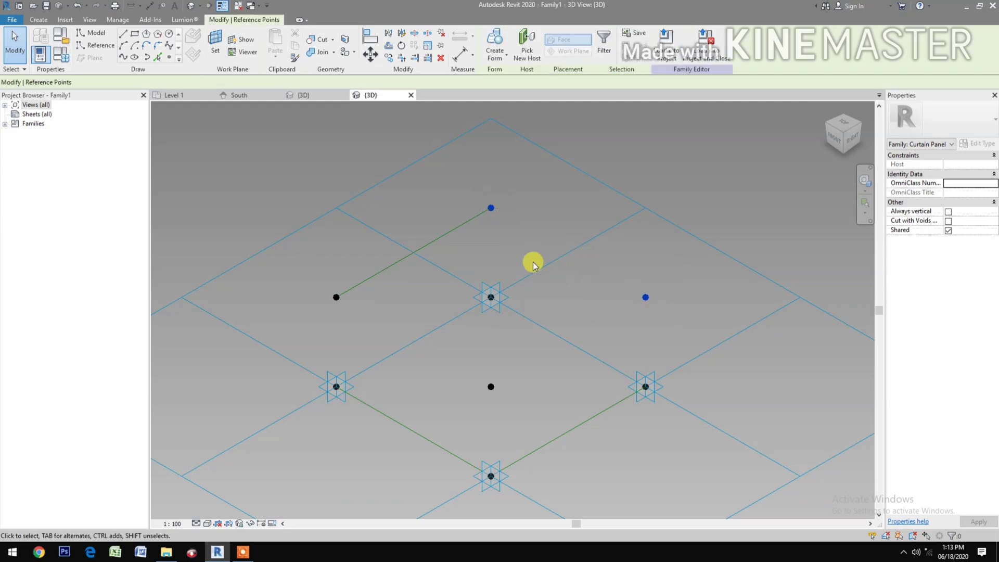
click(124, 59)
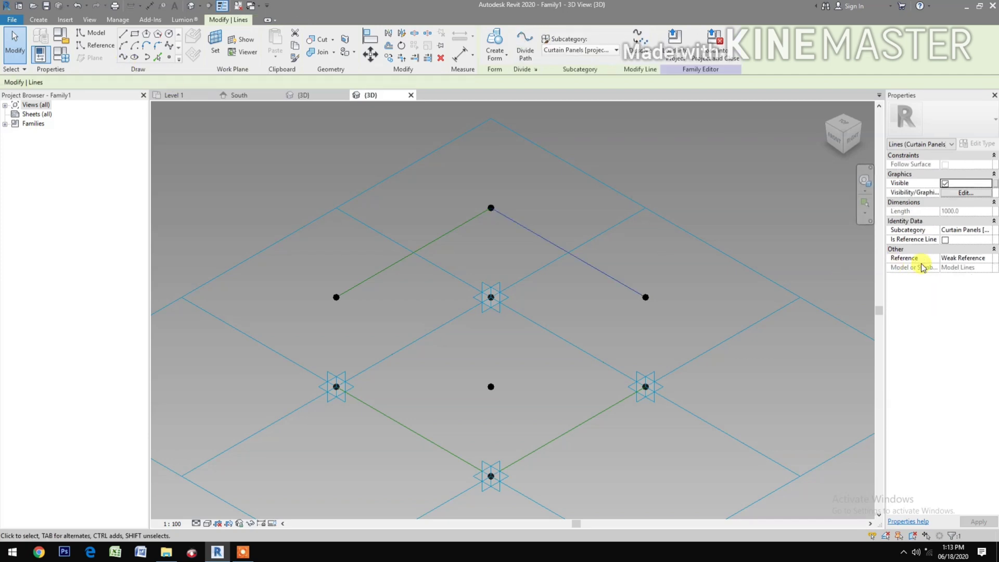
click(945, 240)
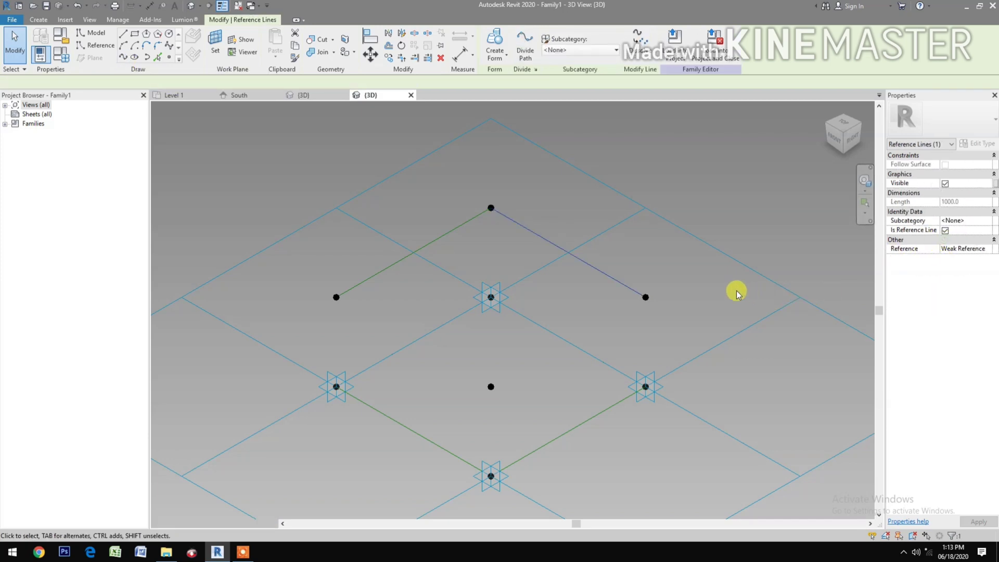
Join the raised right and front reference points with a spline through points and make it a reference line.
click(513, 363)
drag(452, 365, 517, 408)
drag(626, 260, 667, 317)
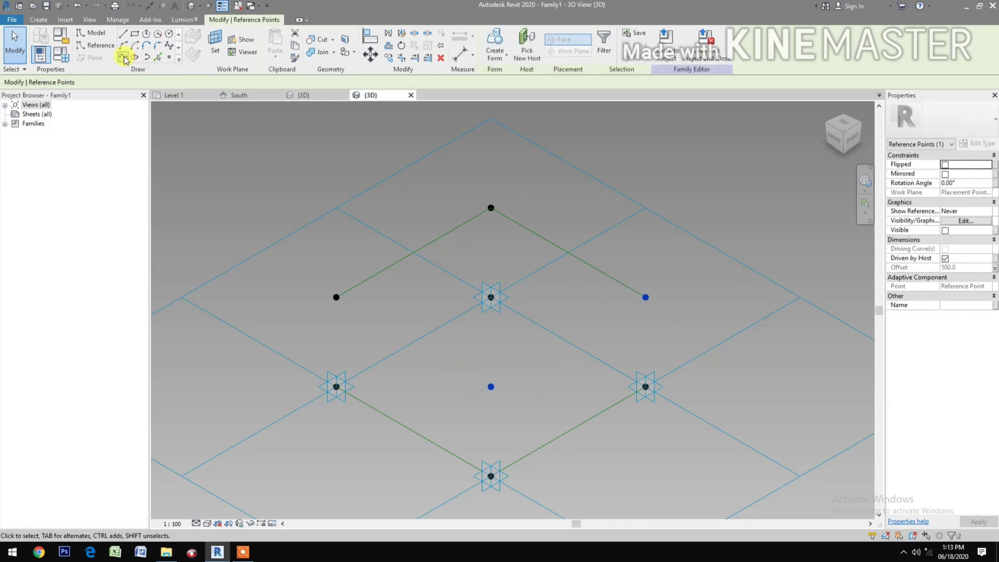
key(s)
key(p)
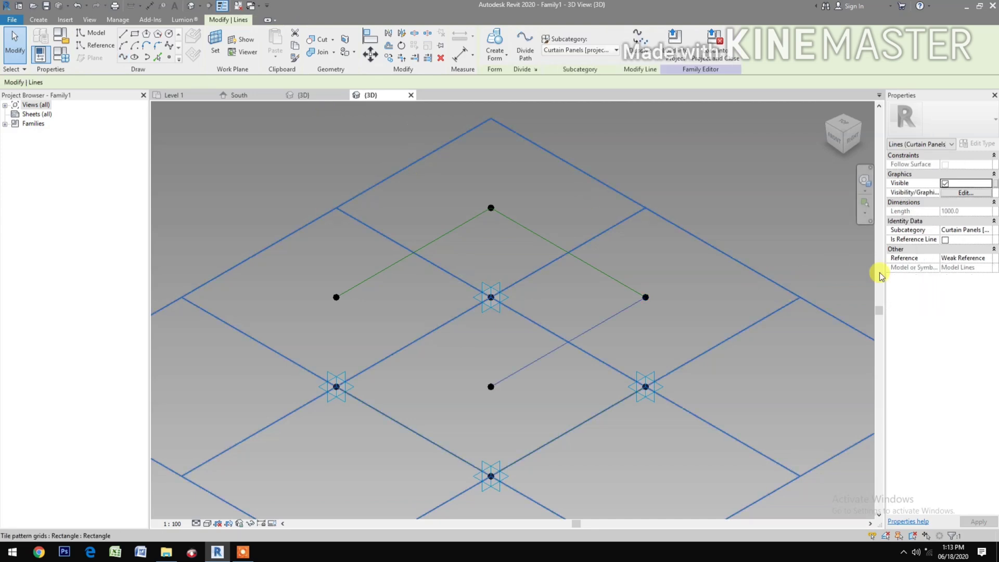
click(944, 240)
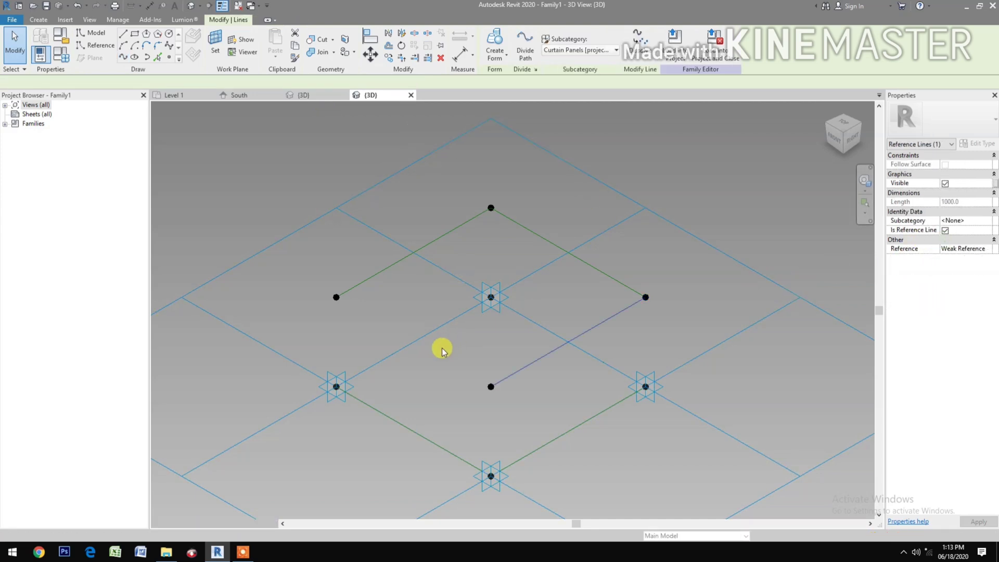
Close the upper square with a spline through the raised left and front reference points, made a reference line.
click(307, 290)
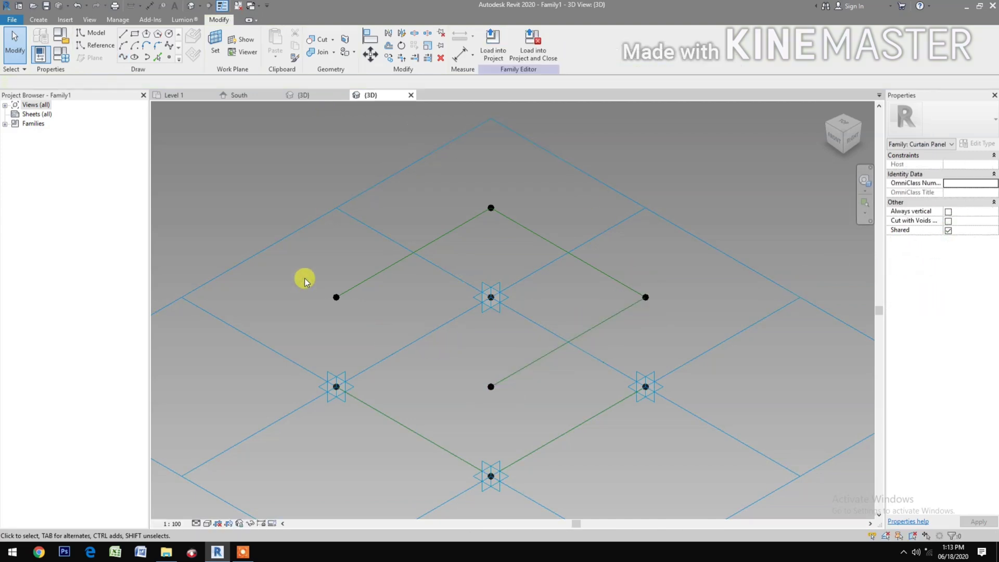
drag(304, 278, 351, 324)
drag(461, 356, 501, 404)
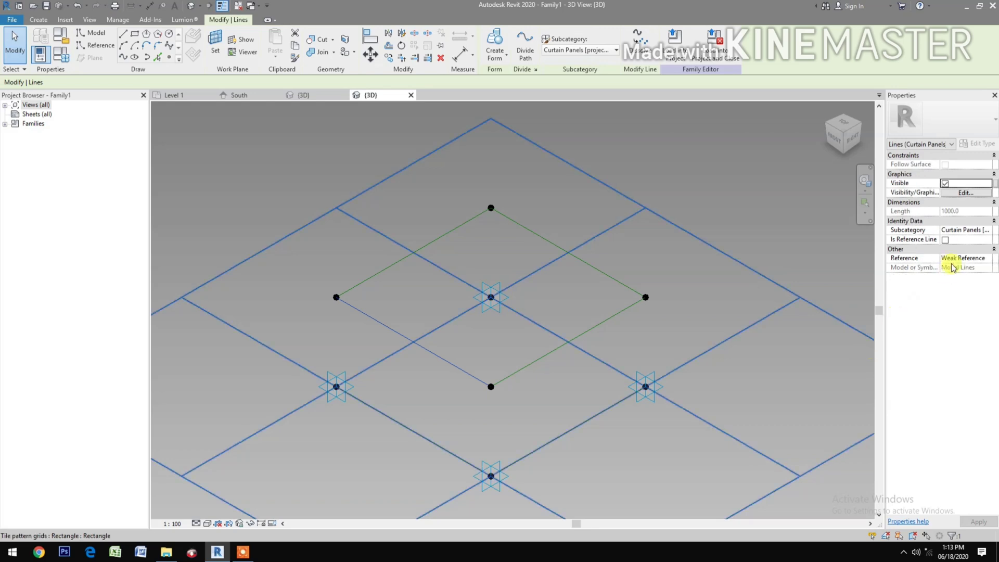
click(946, 240)
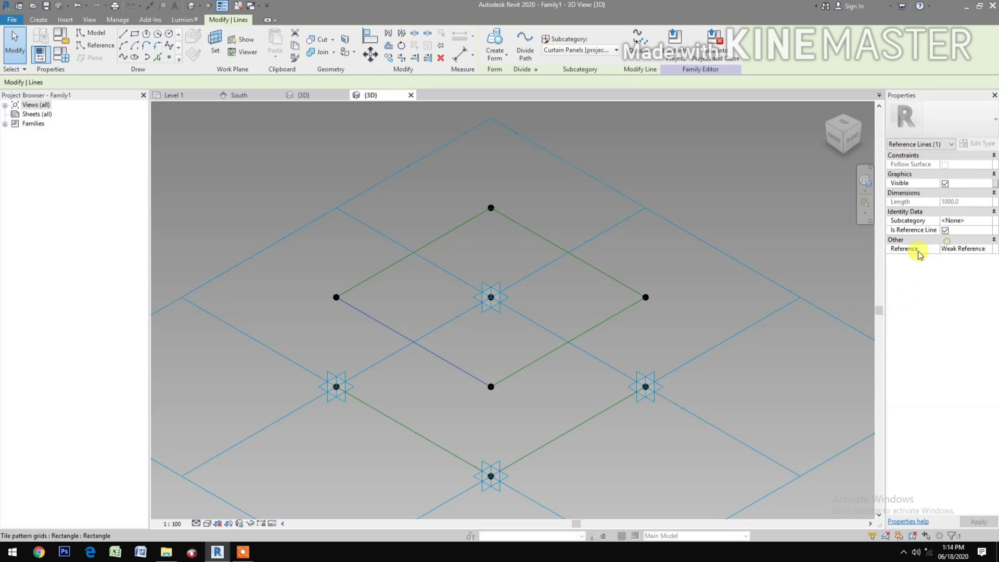
click(527, 423)
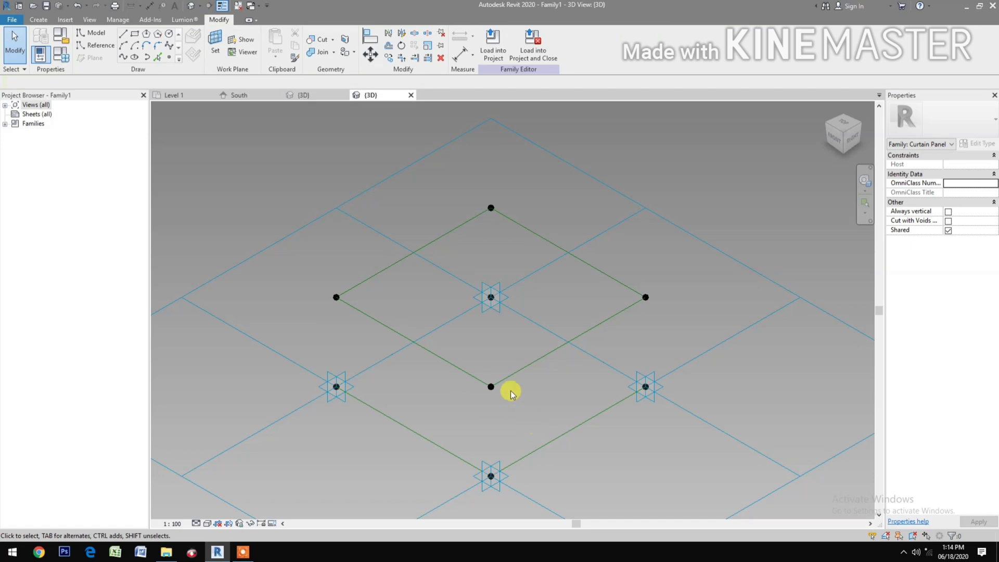
Place a hosted reference point near the middle of each of the four reference lines of the lower square.
click(171, 57)
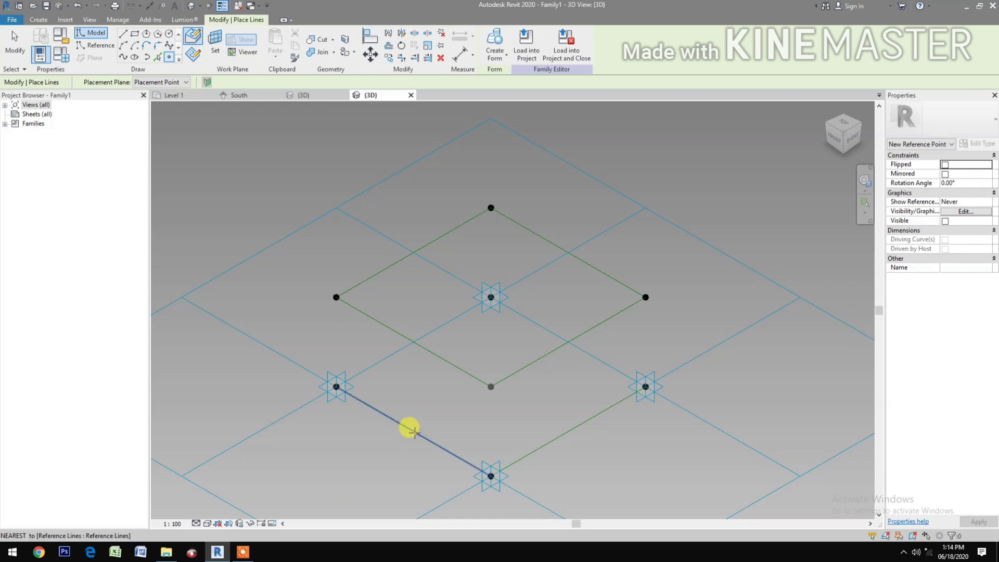
click(413, 431)
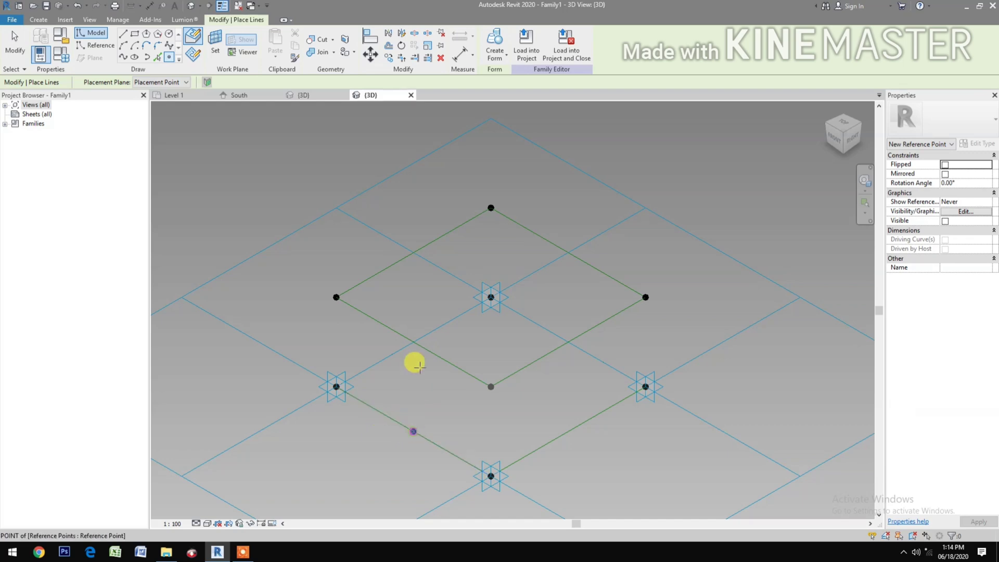
click(414, 339)
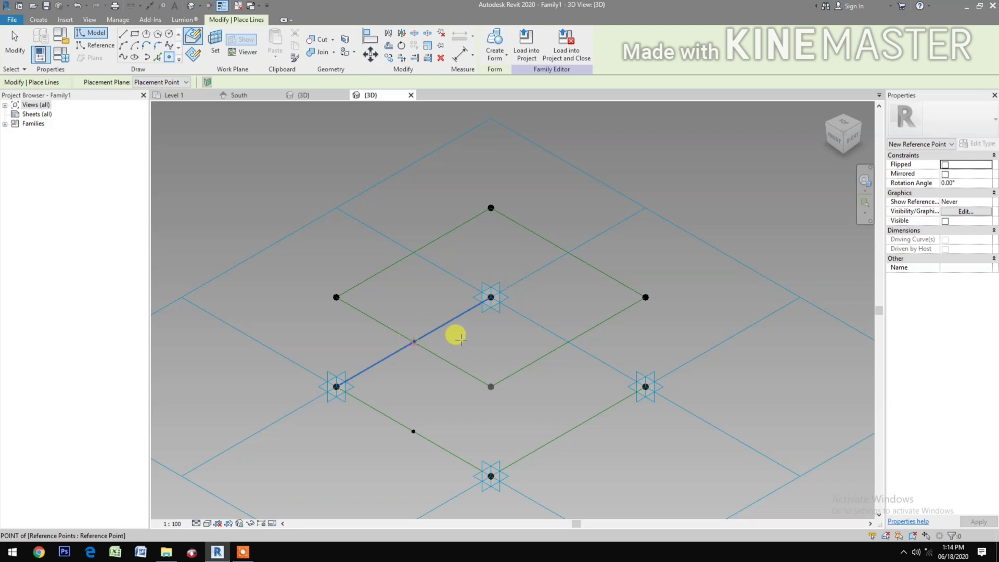
click(568, 342)
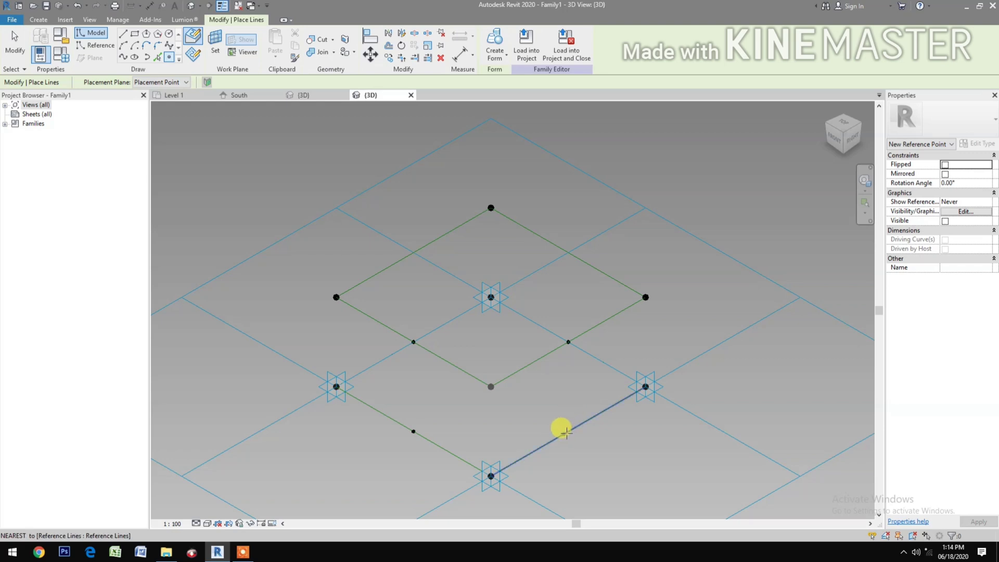
click(566, 433)
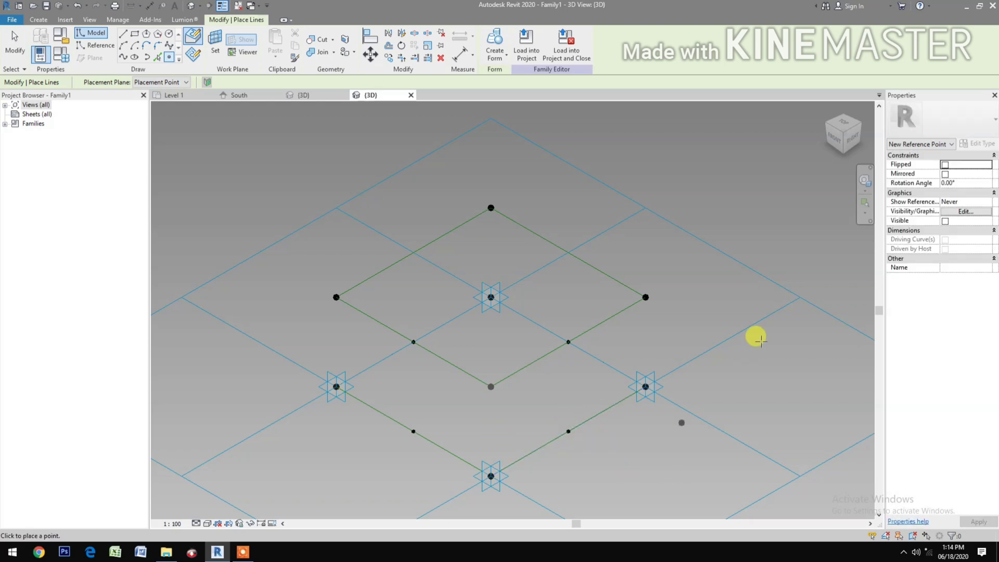
Join the midpoints of the lower square's back-left and front-right sides with a spline through points and make it a reference line.
click(866, 183)
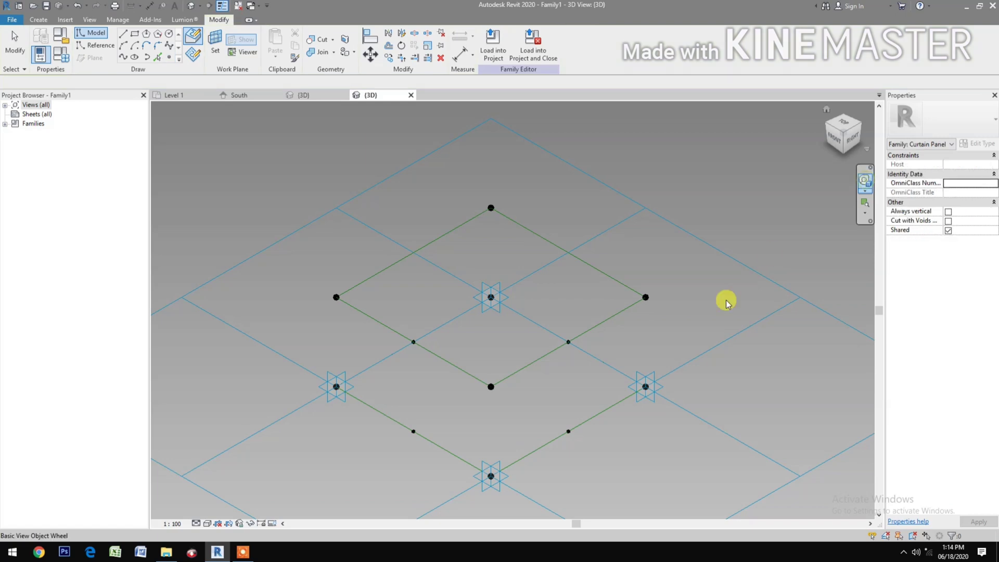
drag(736, 357, 729, 350)
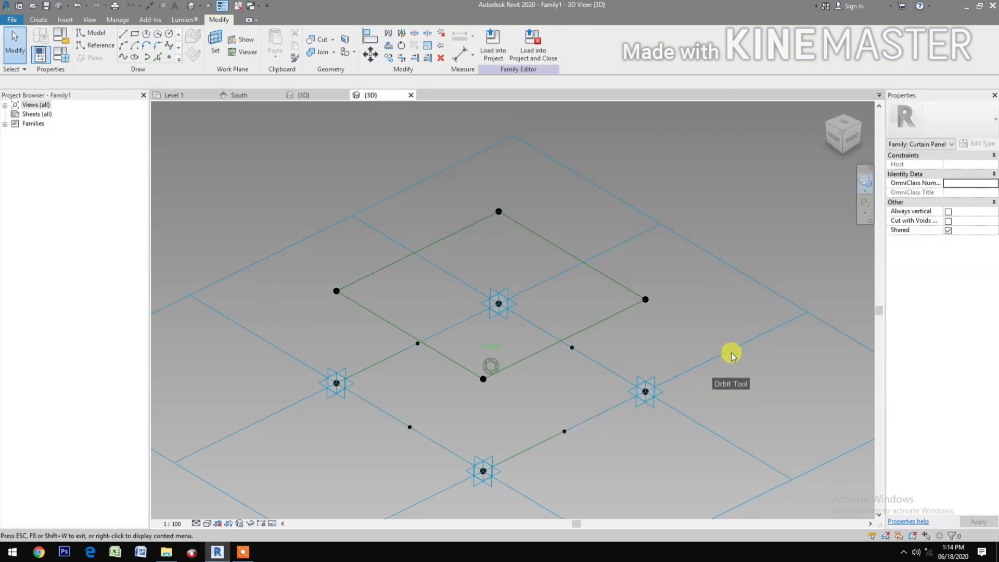
key(Escape)
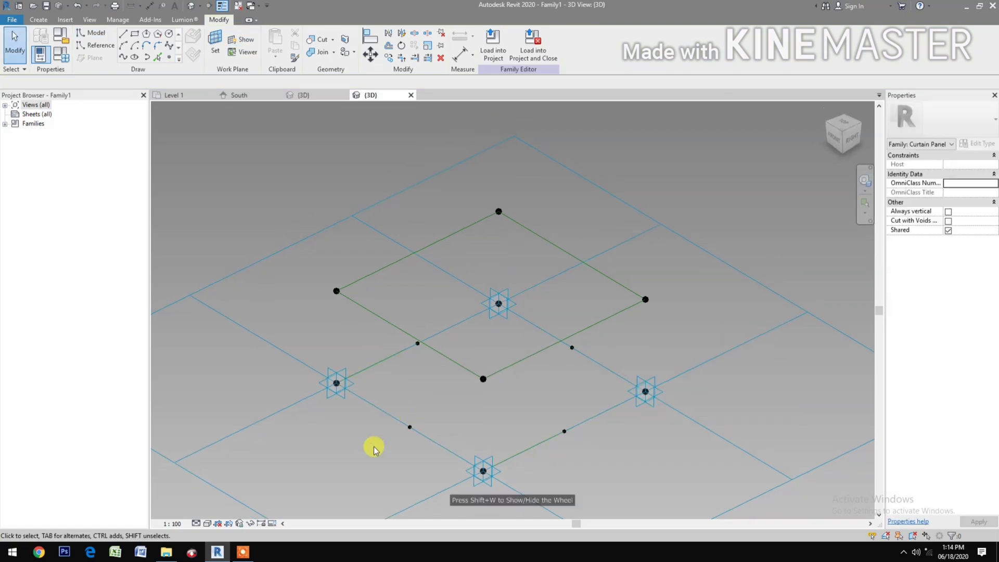
drag(404, 382, 427, 324)
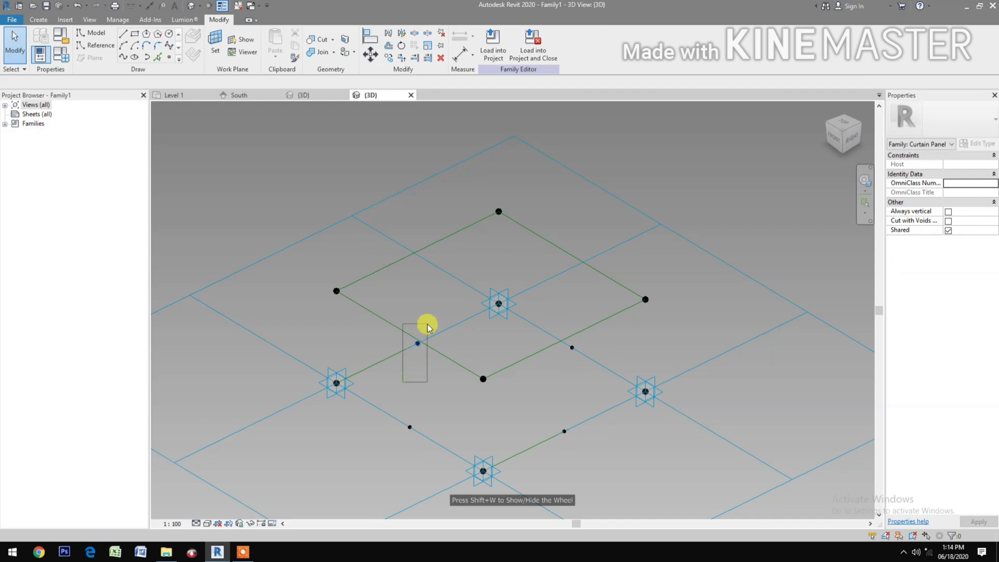
drag(546, 451, 576, 417)
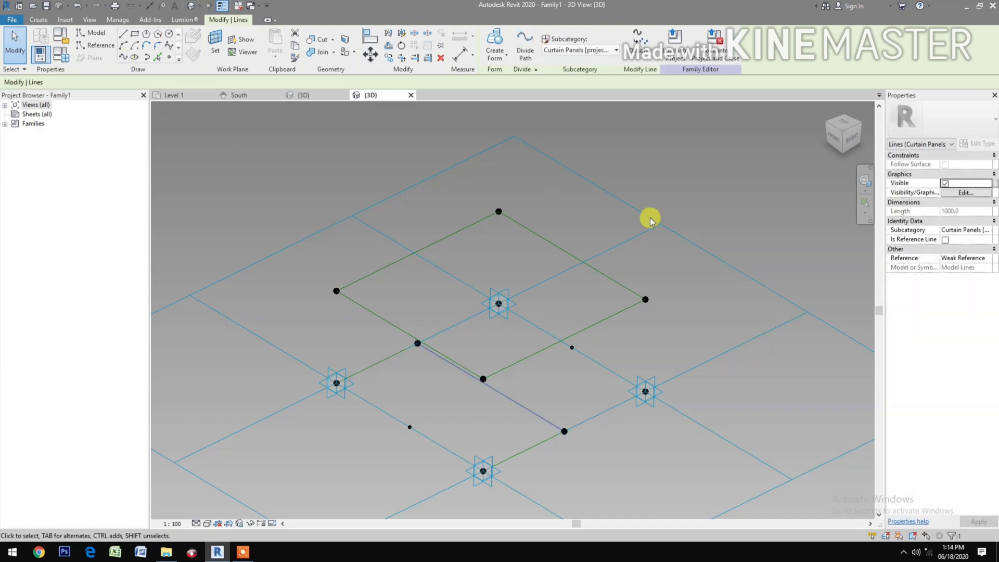
click(945, 241)
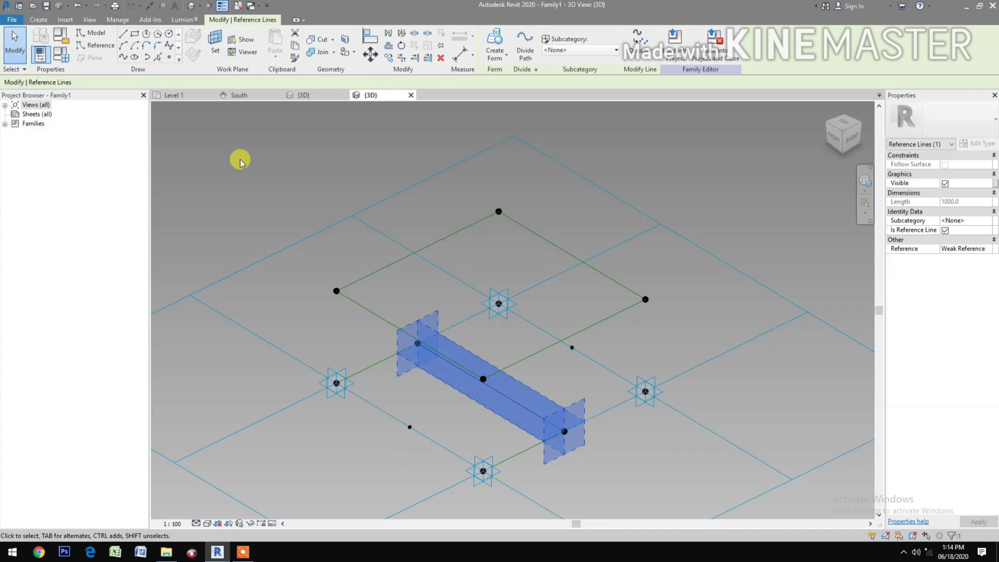
Place a hosted reference point at the middle of the new reference line crossing the lower square.
click(169, 57)
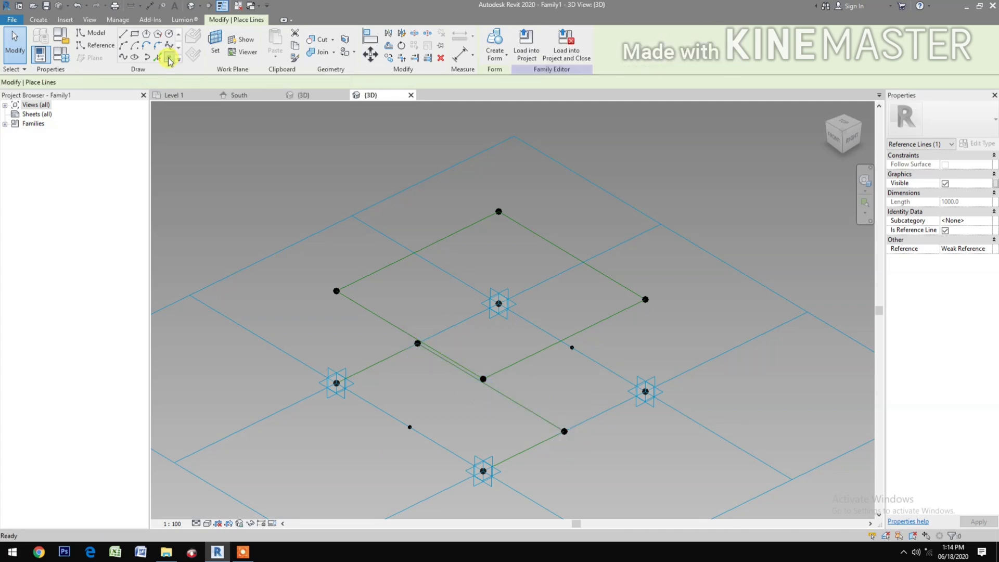
click(465, 420)
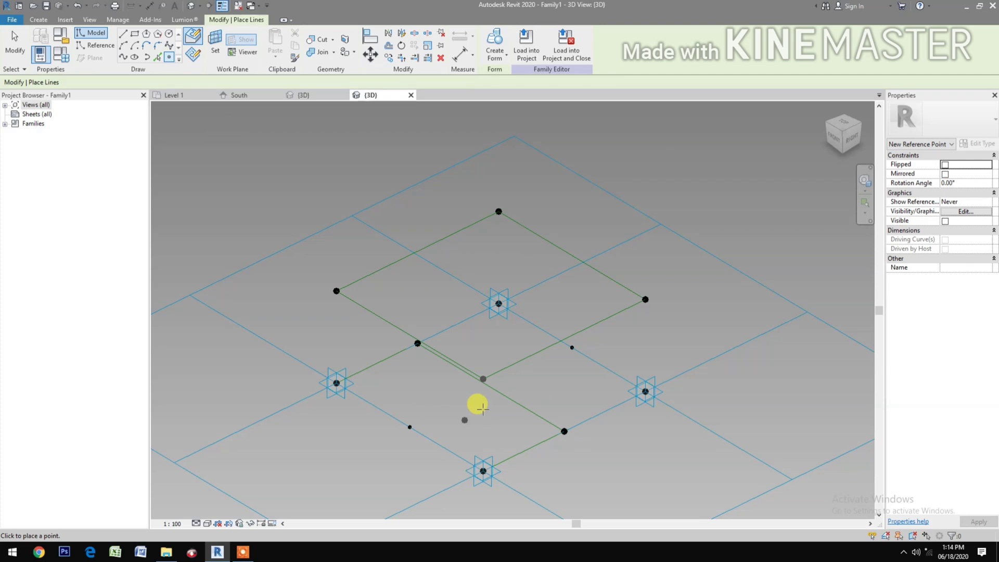
click(484, 382)
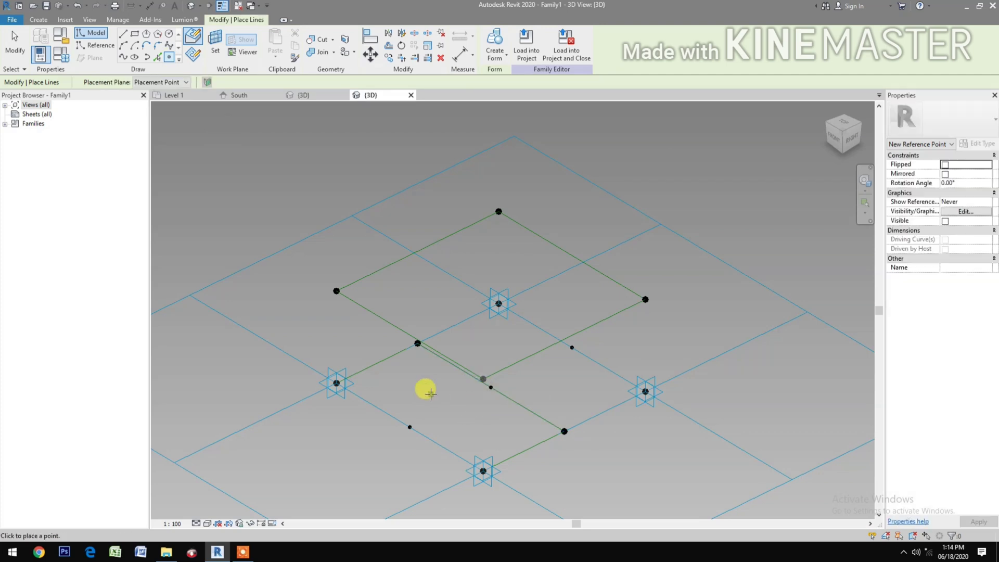
key(Escape)
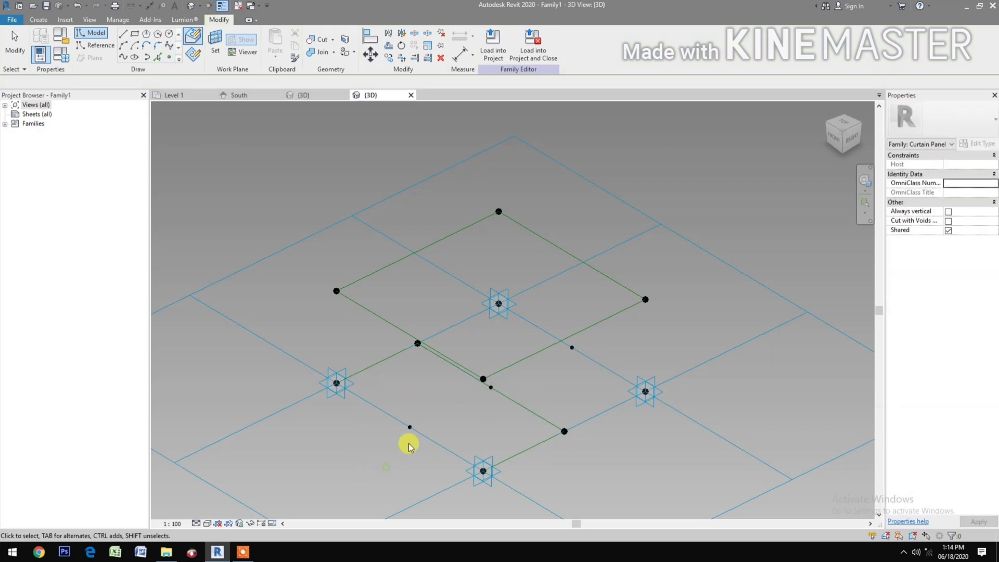
Join the midpoint of the lower square's front-left side to the centre point with a spline through points, made a reference line.
drag(386, 467, 430, 417)
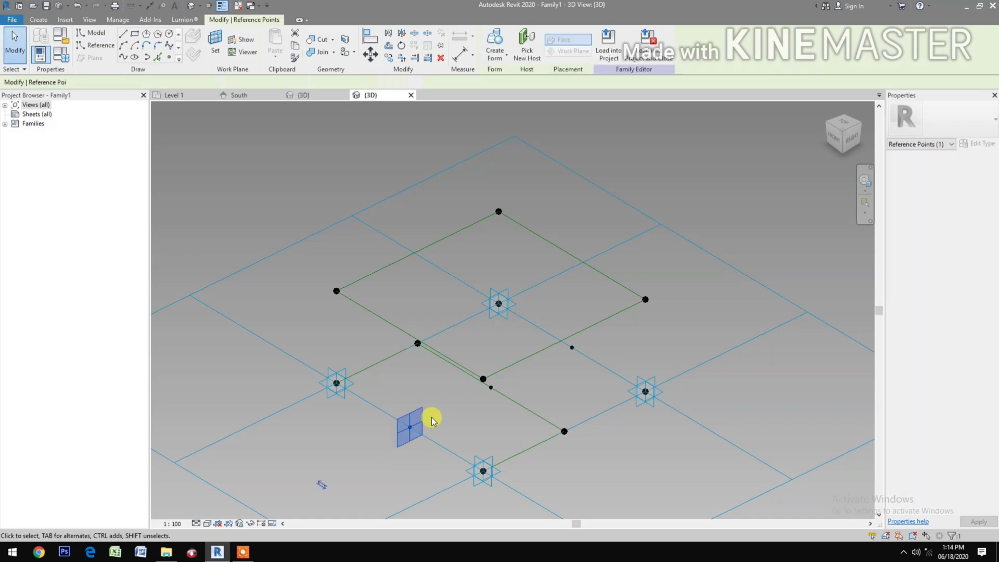
drag(556, 366, 585, 331)
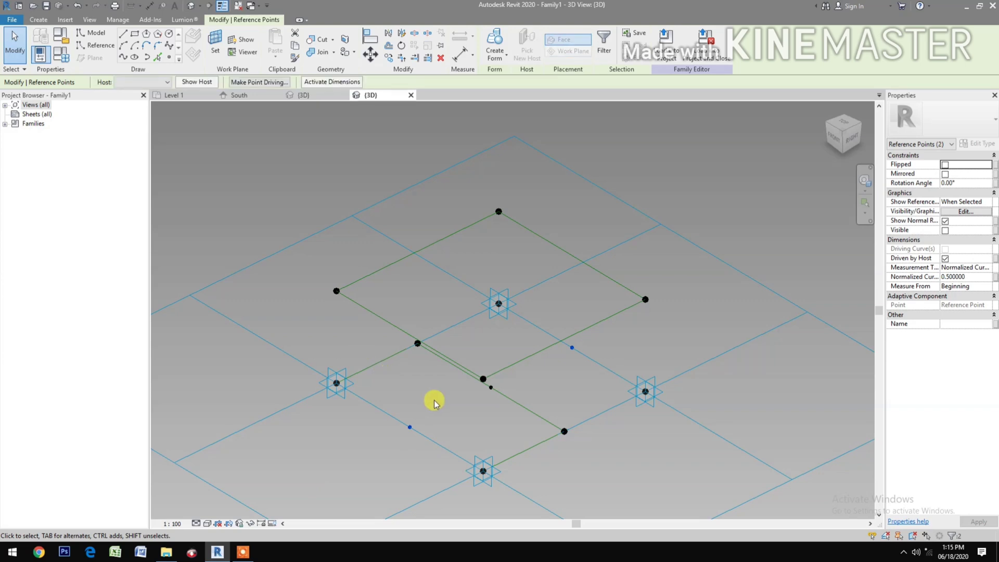
drag(388, 462, 497, 384)
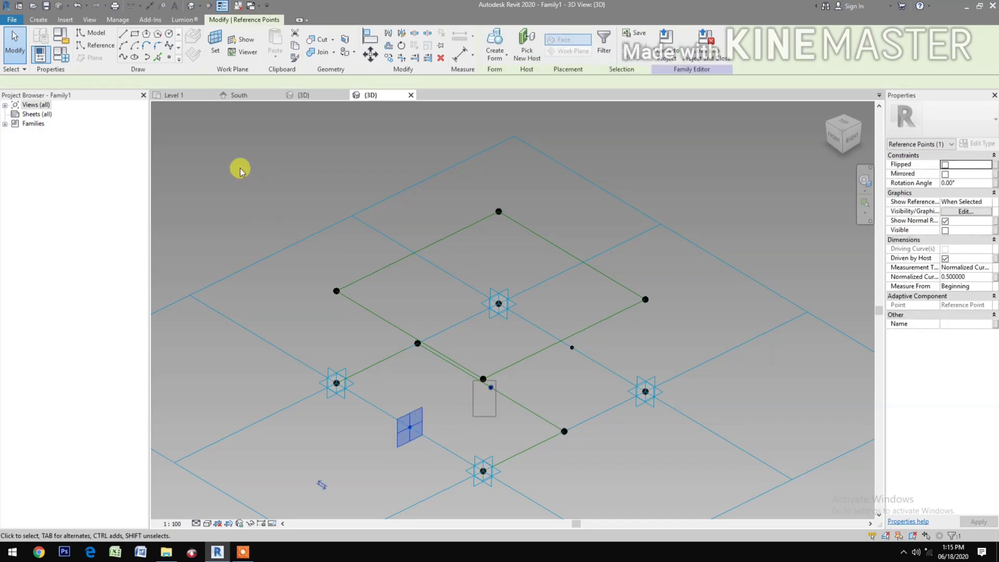
click(123, 56)
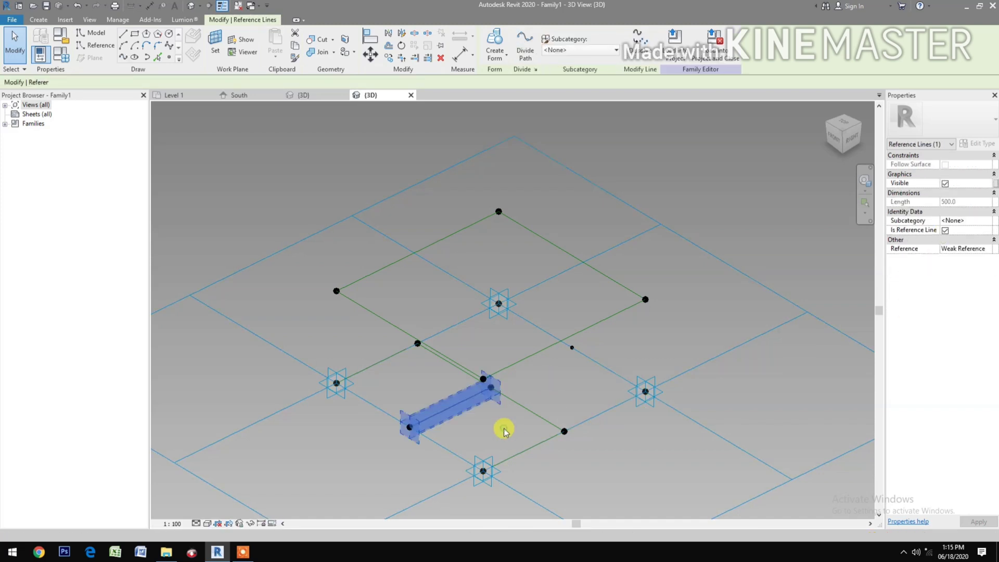
click(488, 431)
Join the lower square's centre point to the midpoint of its back-right side with a spline through points and make it a reference line.
drag(486, 425, 504, 380)
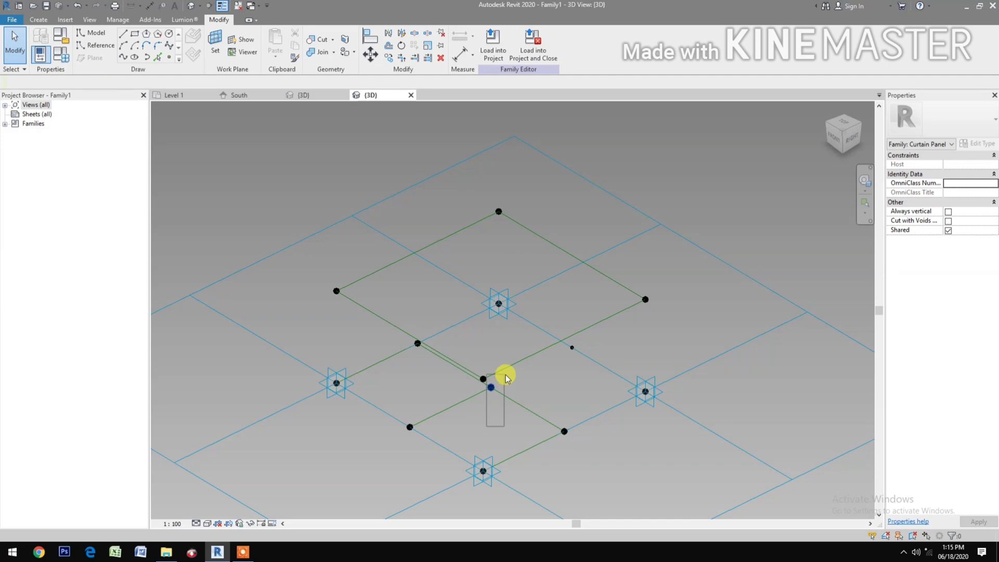
drag(563, 367, 586, 333)
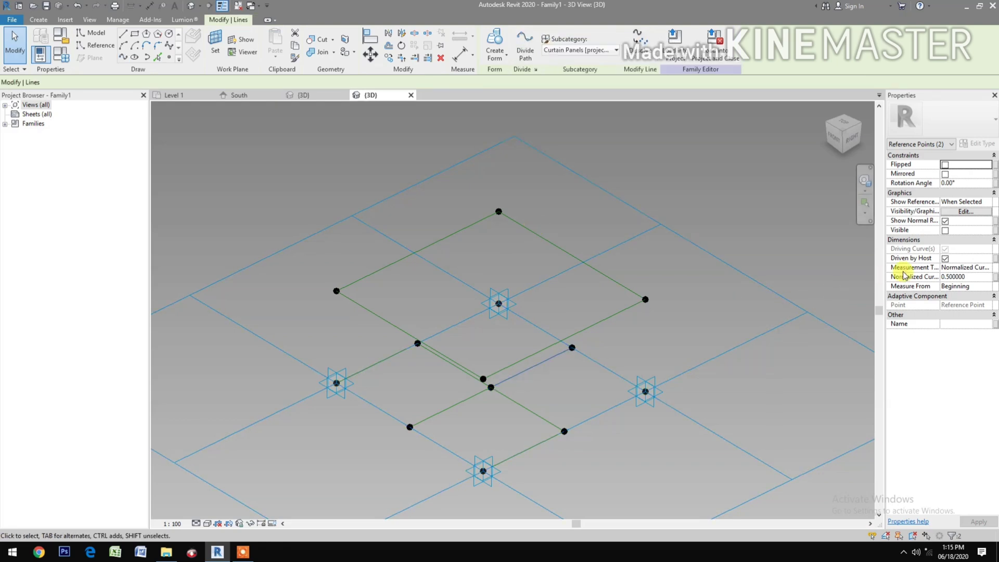
click(945, 240)
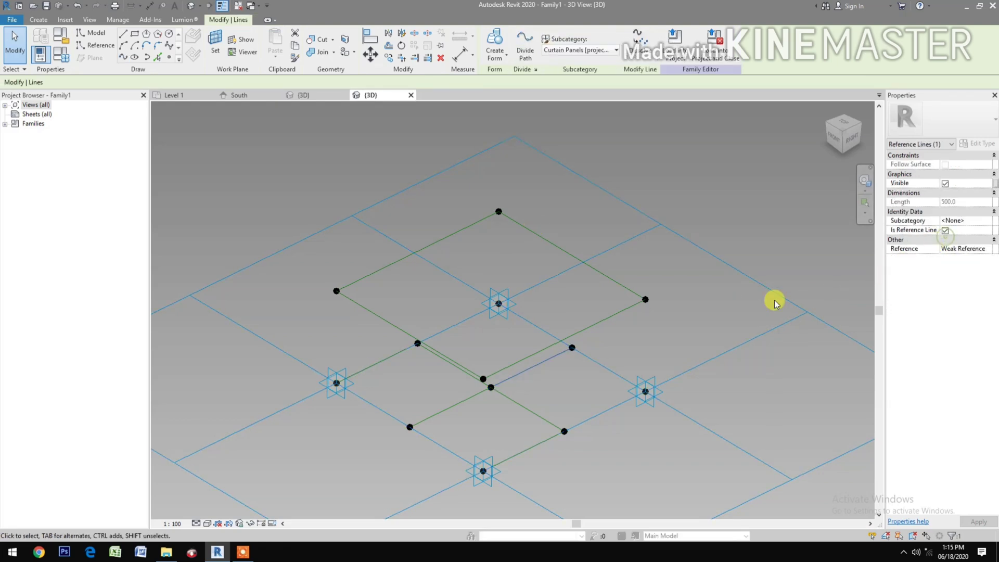
click(662, 412)
drag(664, 348, 663, 345)
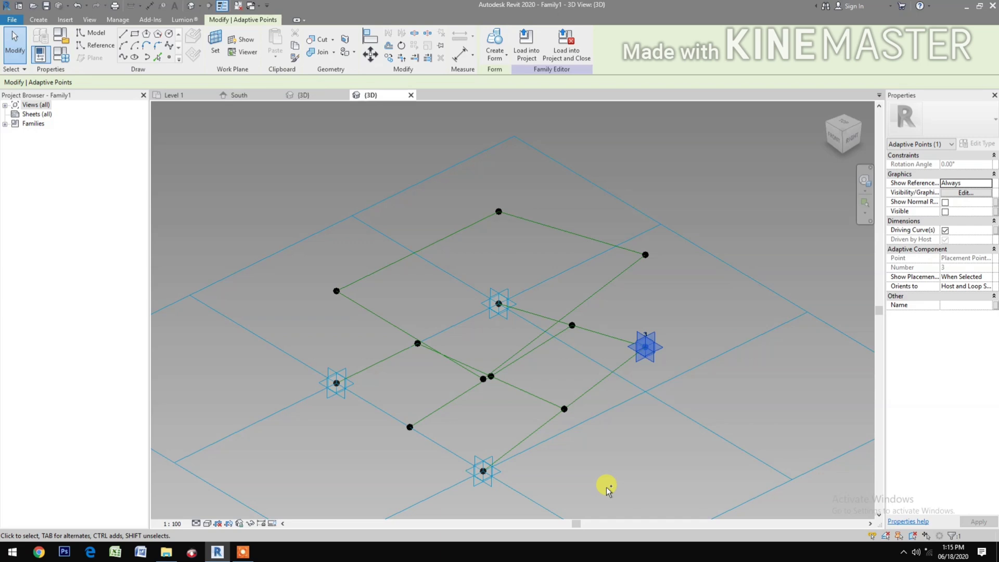
key(ctrl+z)
key(Escape)
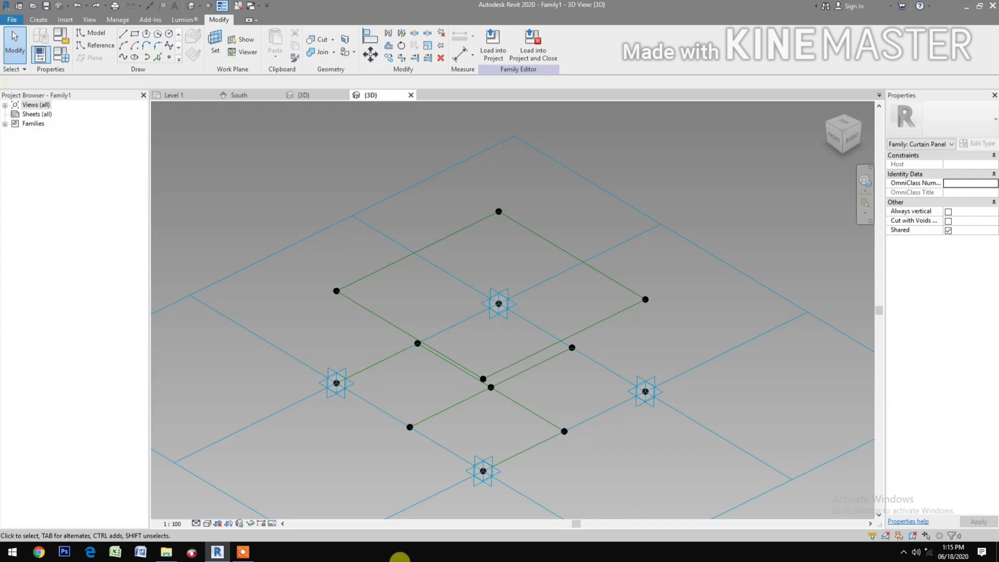
Open the family Adaptive 1 Point Sphere.rfa from the Generic Model folder in File Explorer.
click(167, 554)
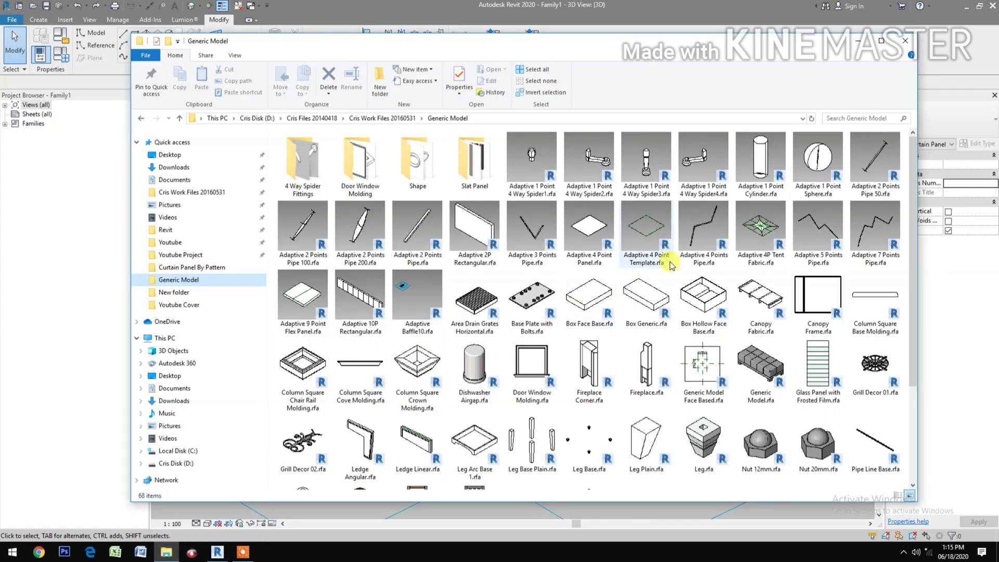
click(820, 177)
key(alt+Tab)
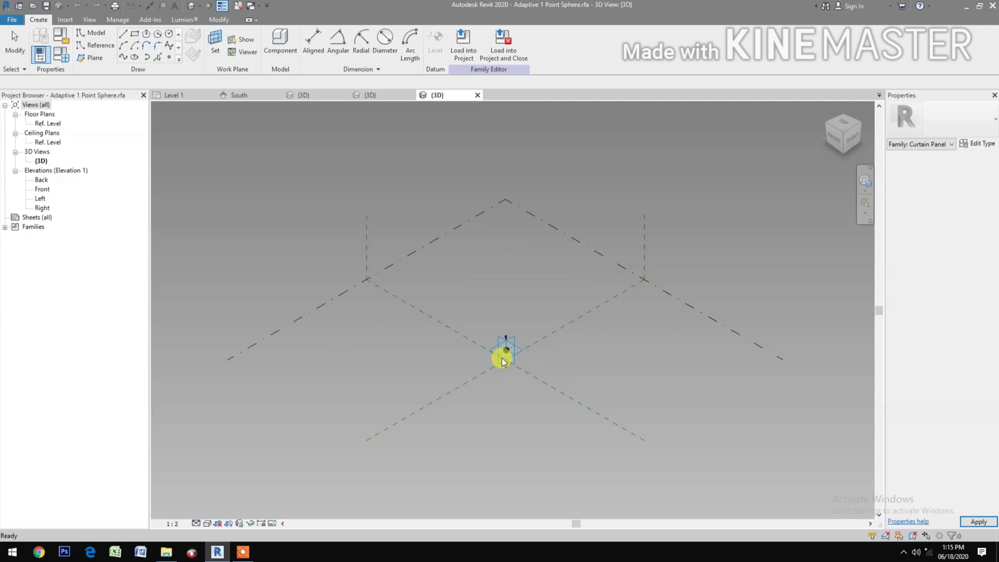
middle_drag(502, 361, 476, 287)
scroll(476, 281, up, 5)
middle_drag(483, 336, 483, 345)
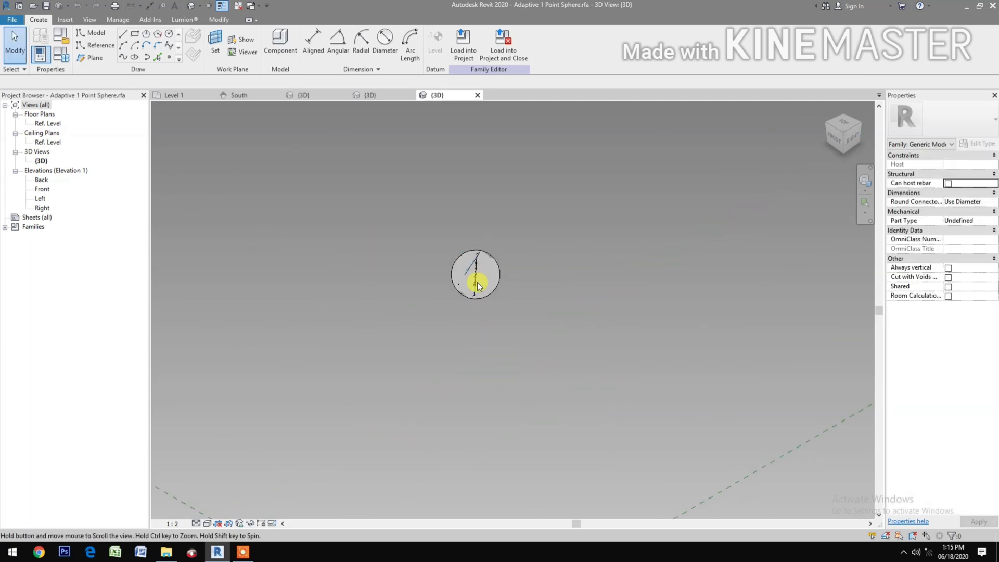
Load the sphere family into Family1 only, leaving out the D33Design.rvt project, and close the sphere file.
click(506, 55)
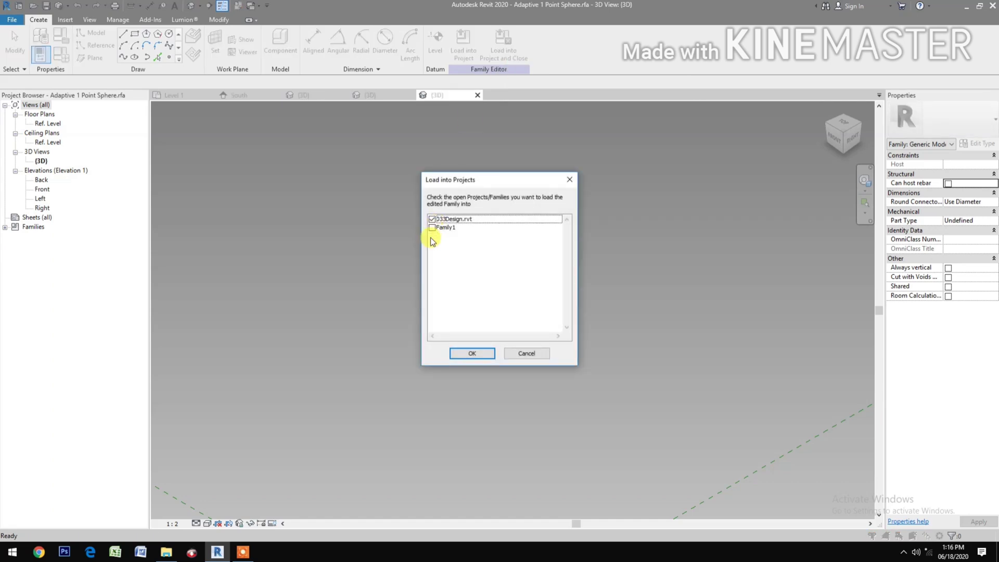
click(436, 229)
click(433, 229)
click(432, 219)
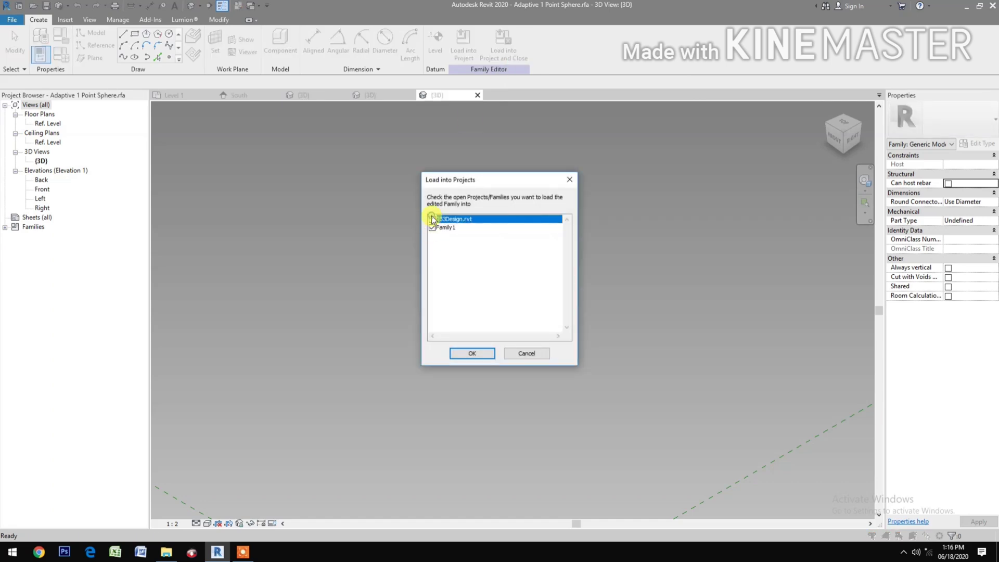
click(471, 354)
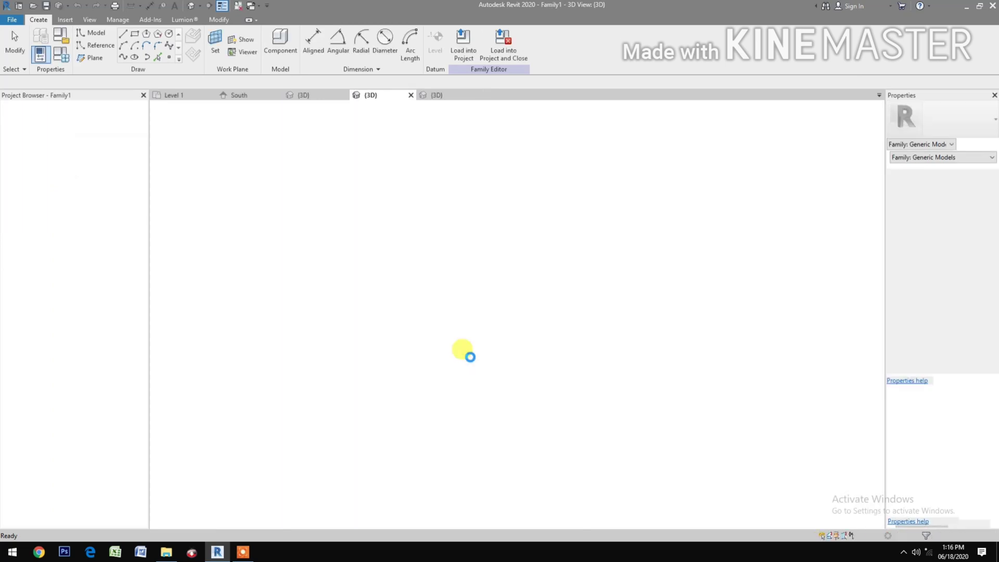
Place one 100mm adaptive sphere on the centre reference point of the lower square.
scroll(487, 385, up, 3)
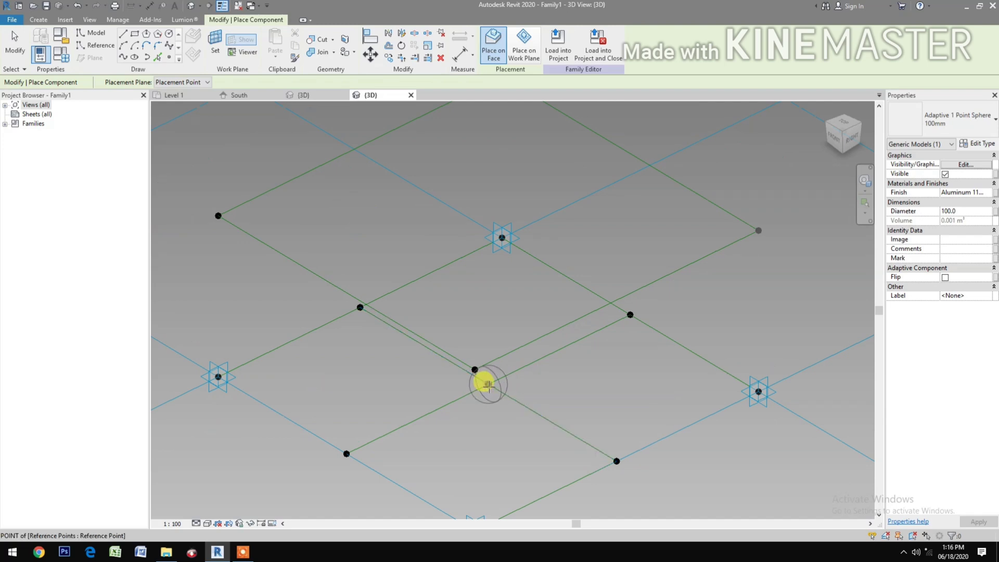
click(487, 384)
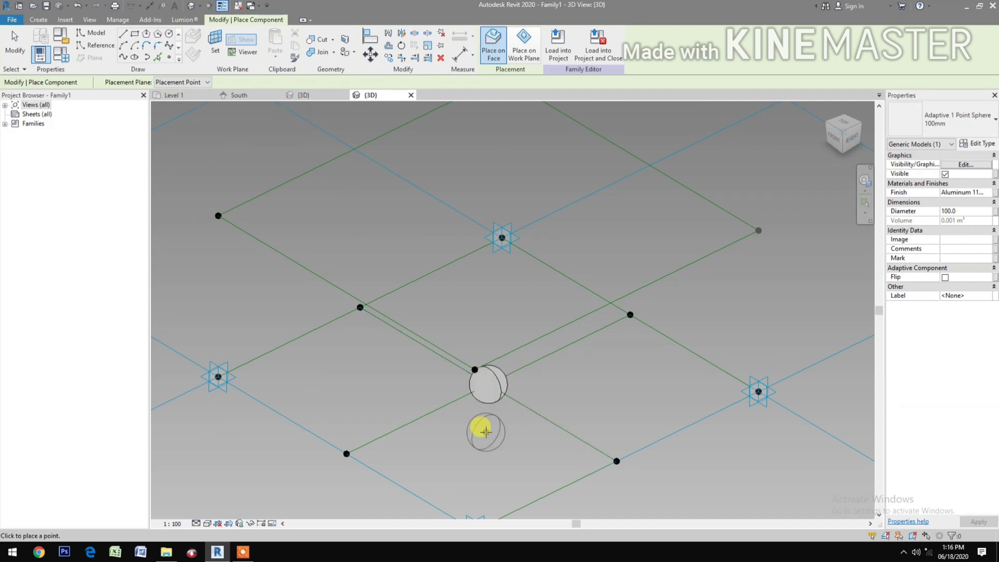
key(Escape)
key(Escape)
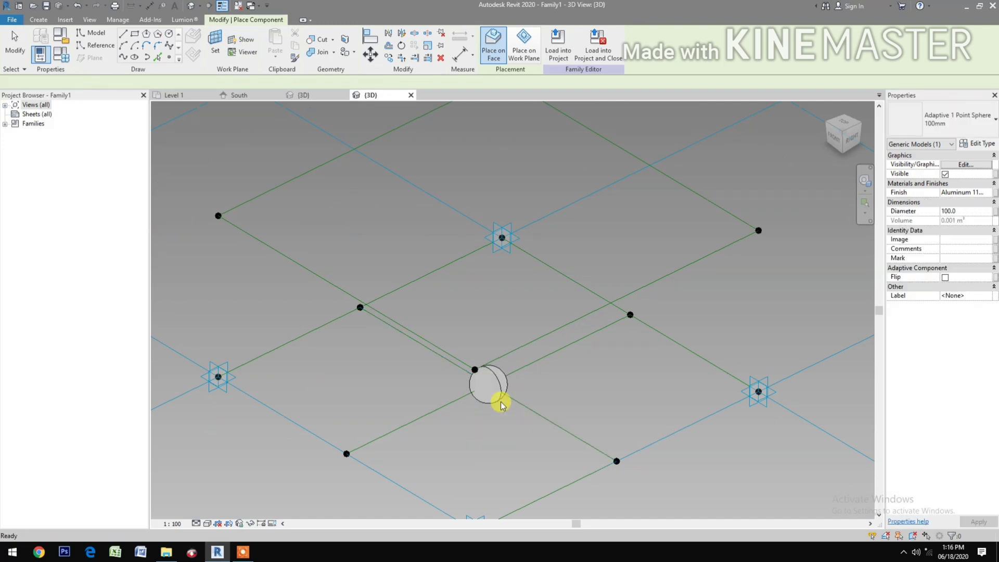
Associate the sphere's Finish with a new material type parameter named Frame Finish.
click(493, 402)
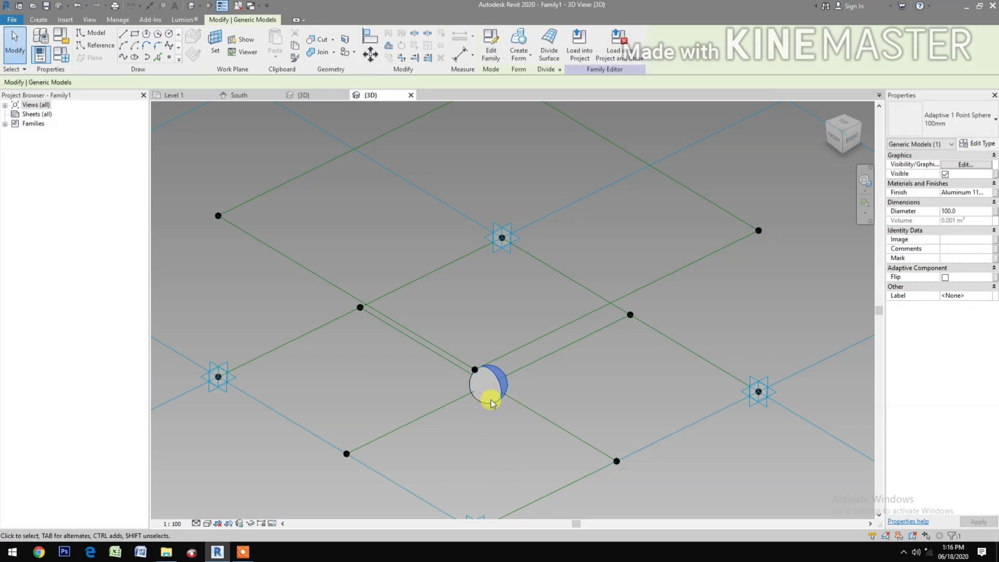
click(489, 430)
click(495, 401)
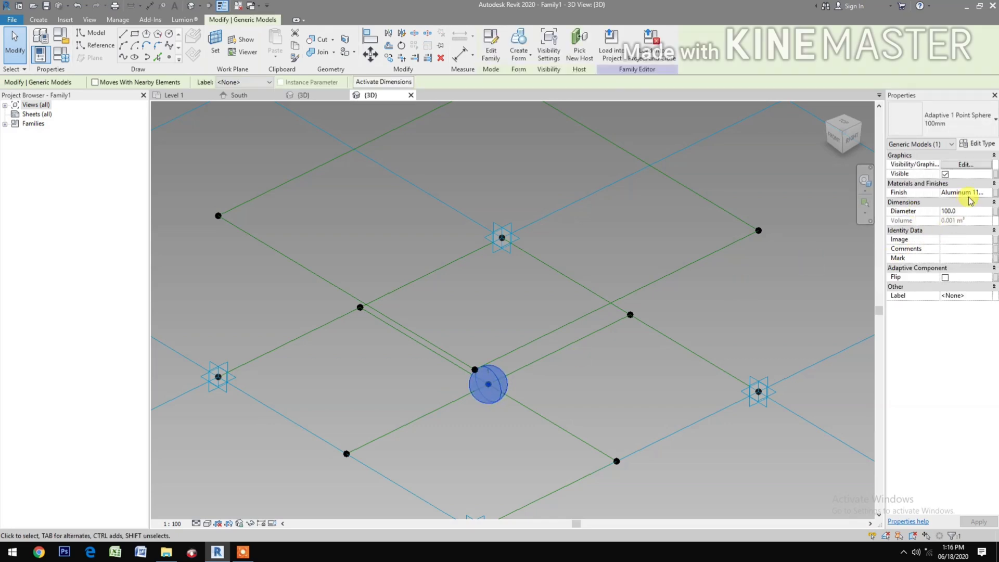
click(995, 193)
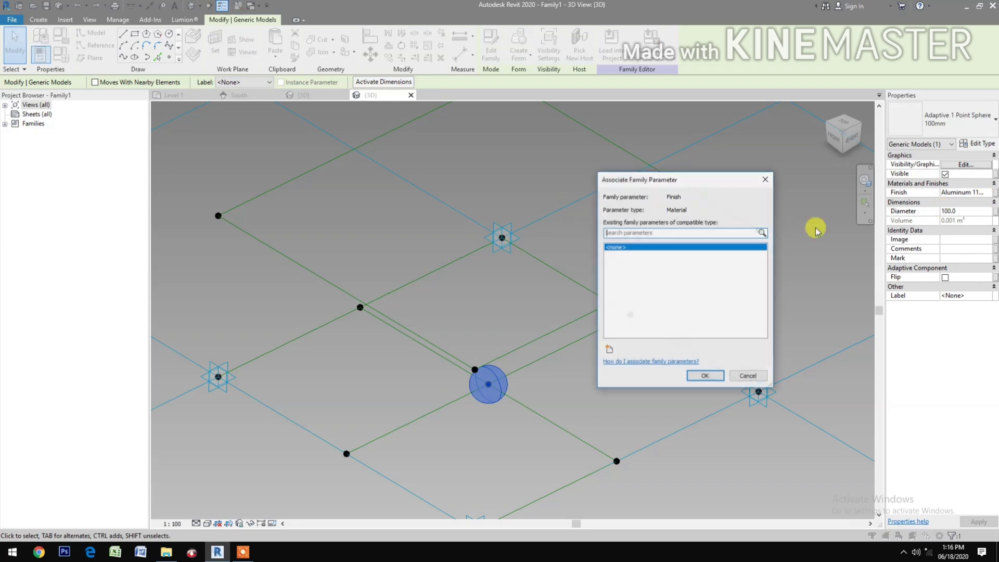
click(609, 351)
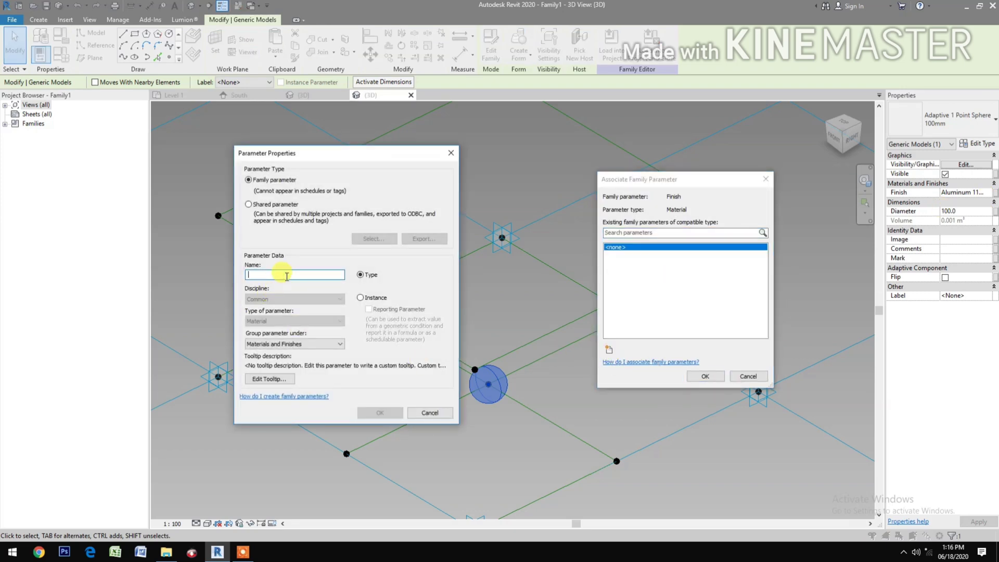
text(Frame Finish)
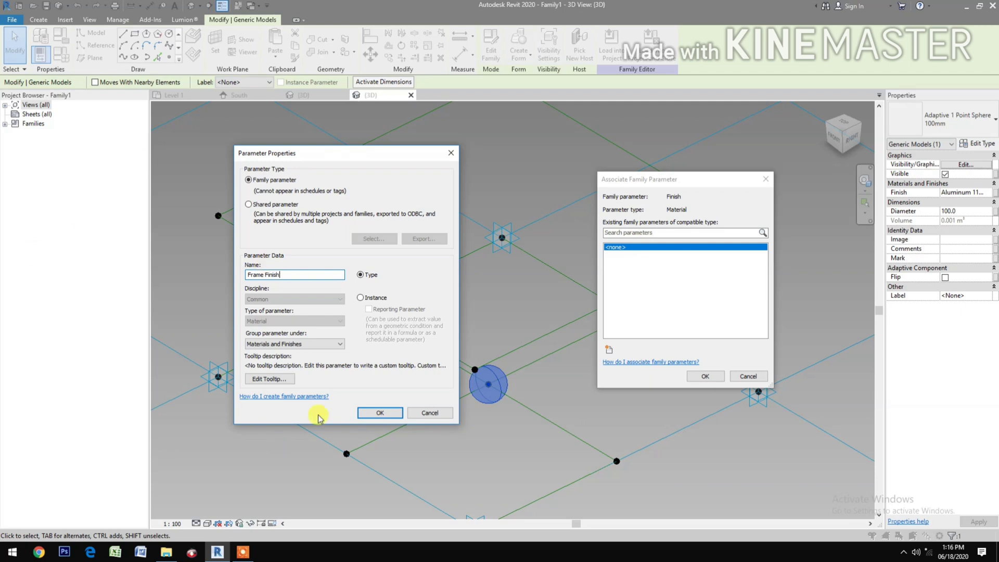
click(379, 413)
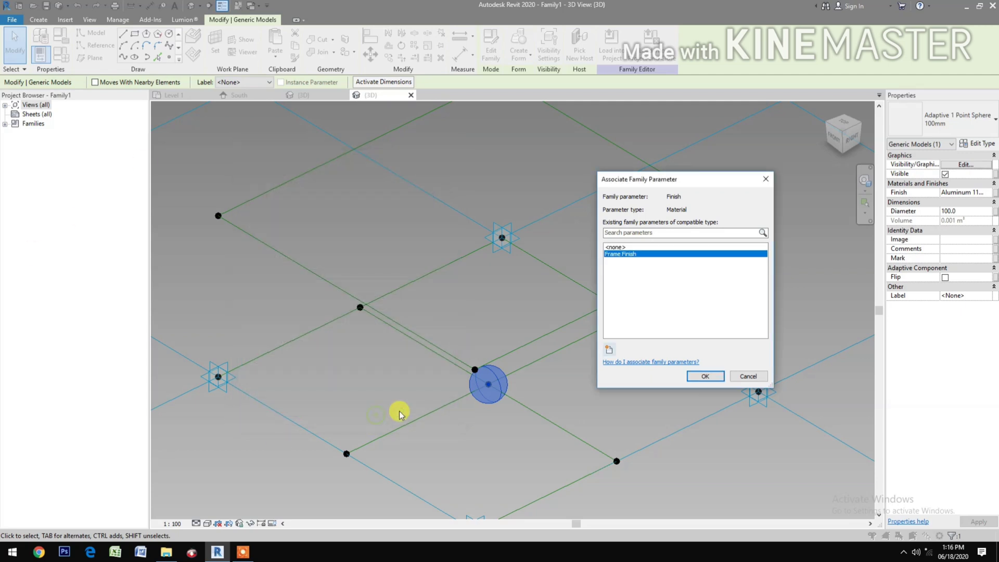
click(712, 374)
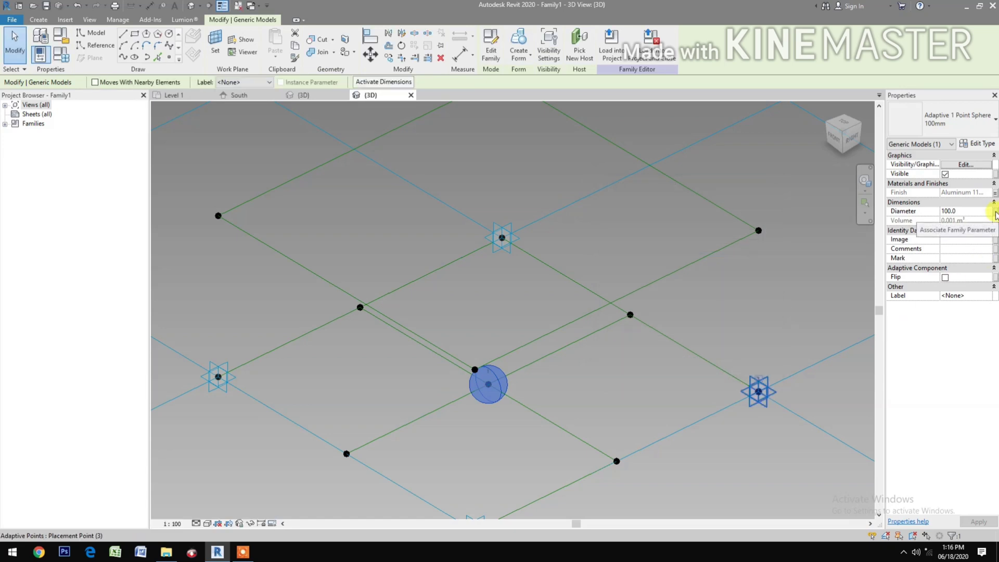
Associate the sphere's Diameter with a new length type parameter named Joint Dia.
click(996, 215)
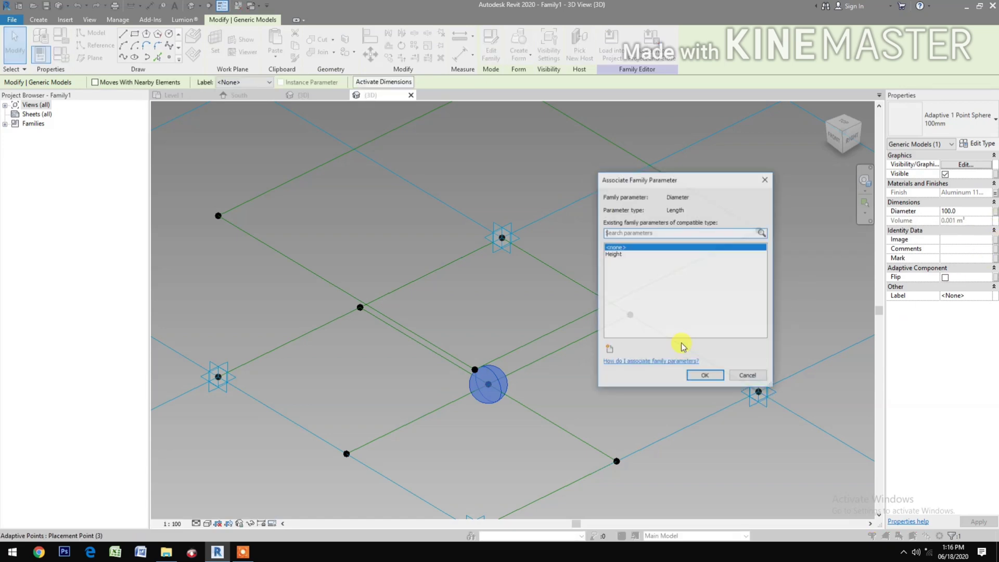
click(609, 350)
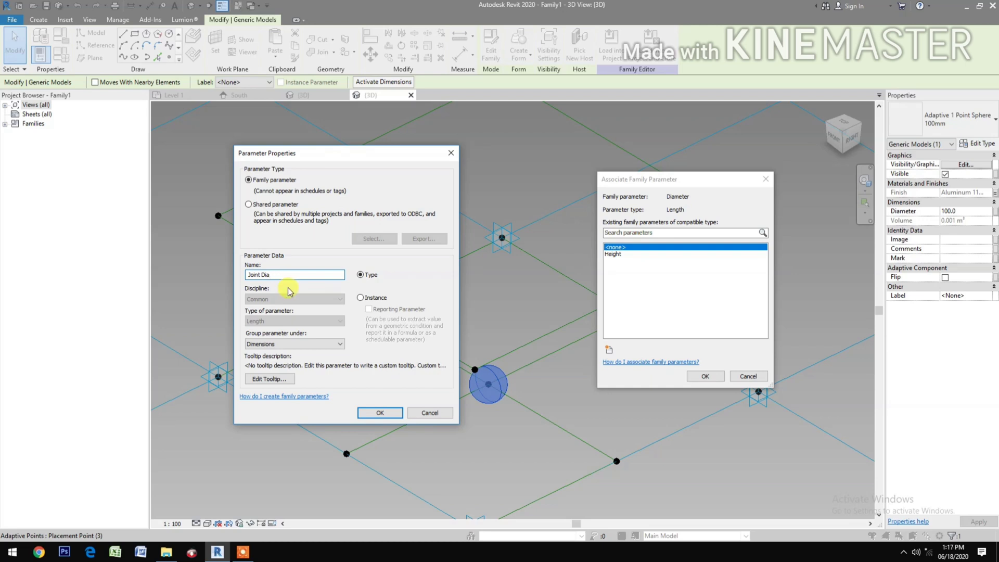
click(378, 418)
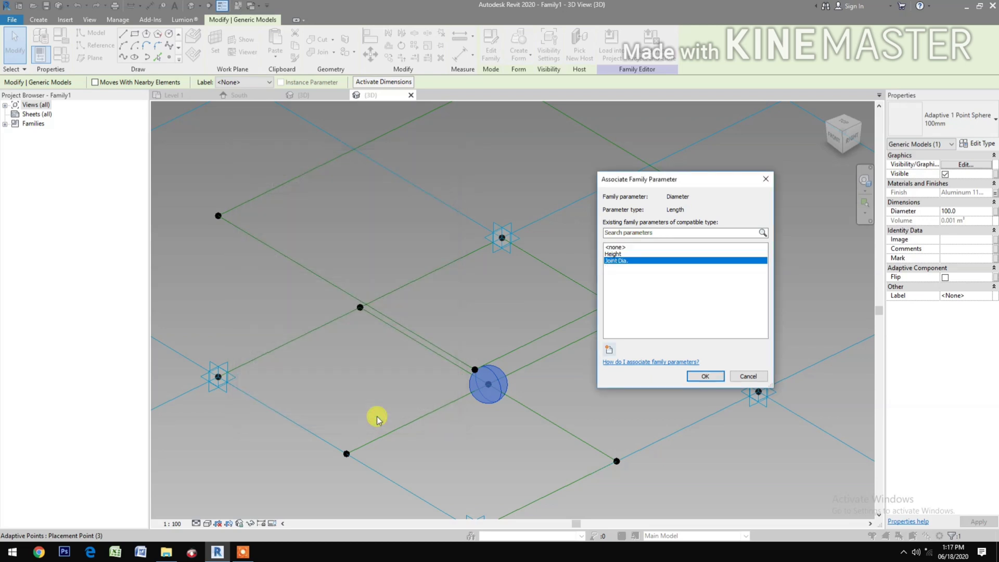
click(705, 376)
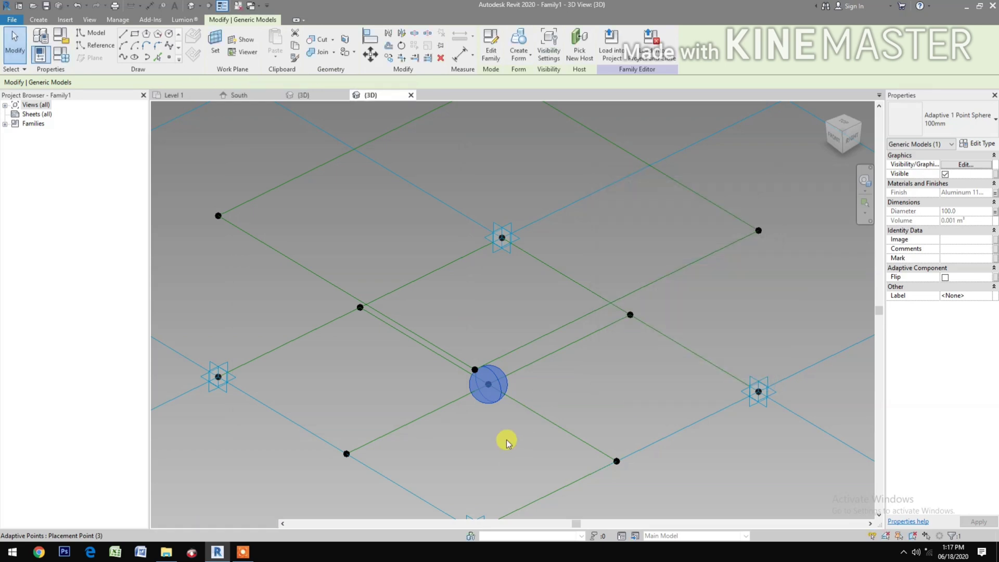
click(508, 437)
Temporarily hide the sphere at the centre of the lower square.
scroll(507, 436, down, 1)
middle_drag(504, 424, 493, 402)
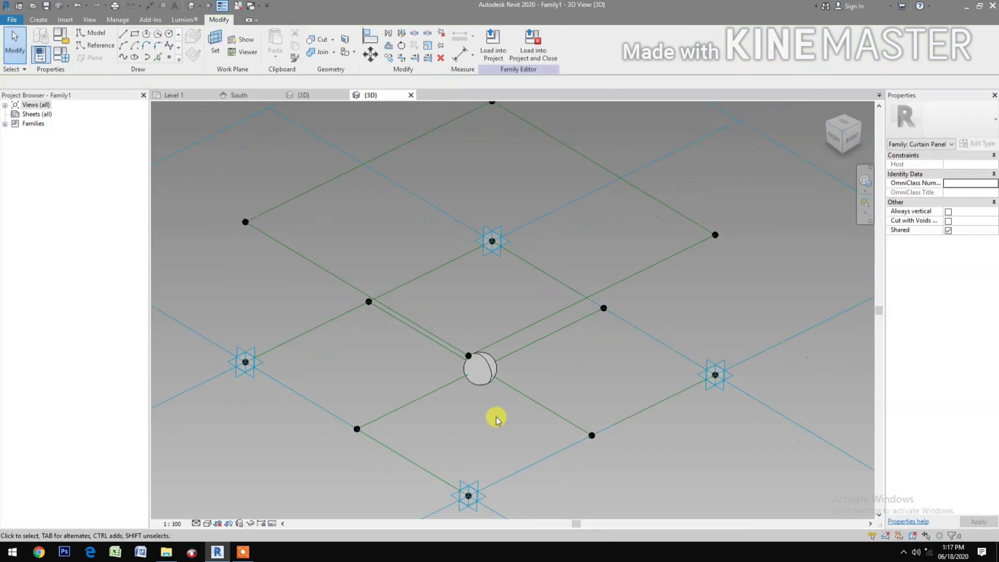
click(487, 386)
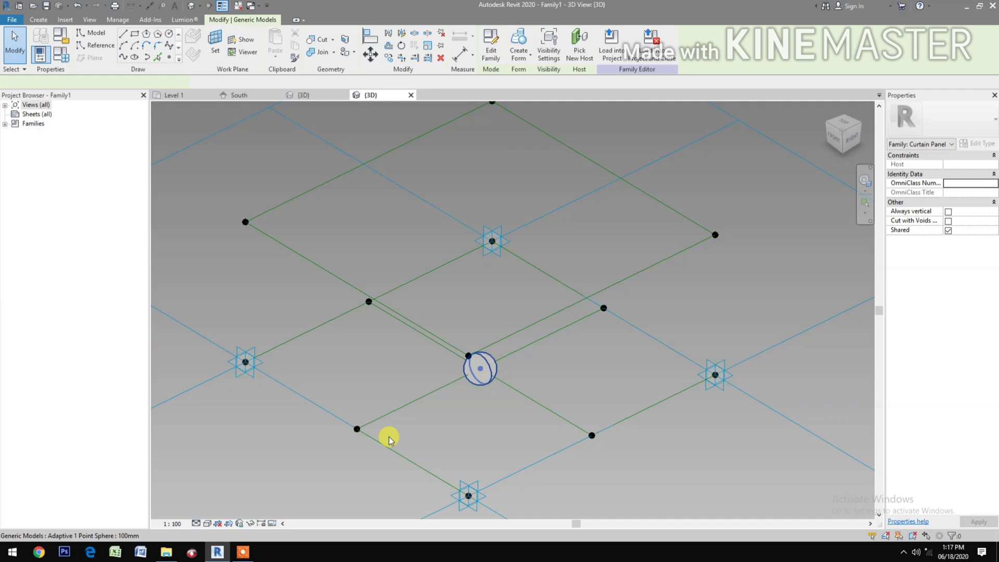
click(249, 525)
click(274, 498)
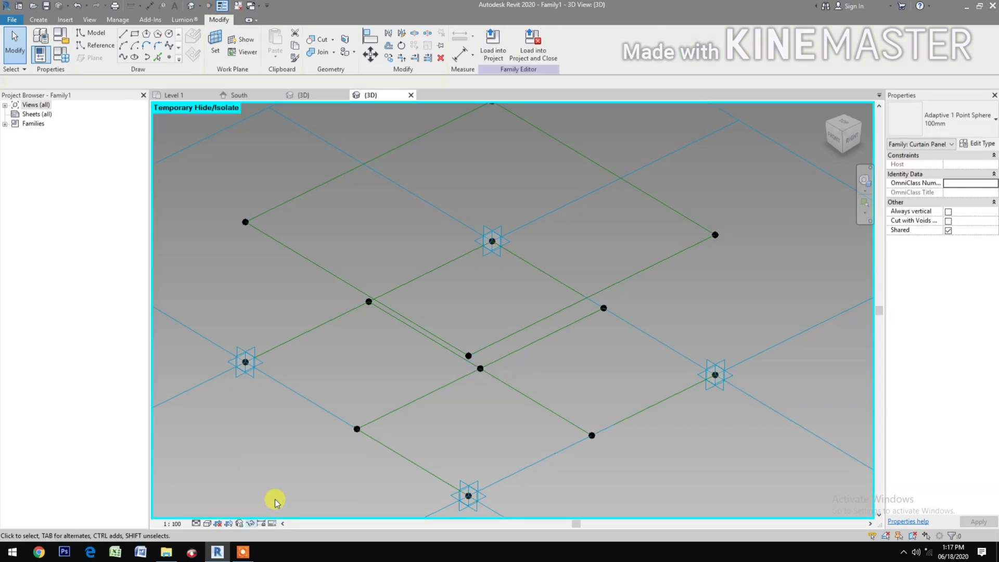
Open the family Adaptive 2 Points Pipe.rfa from the Generic Model folder in File Explorer.
click(173, 558)
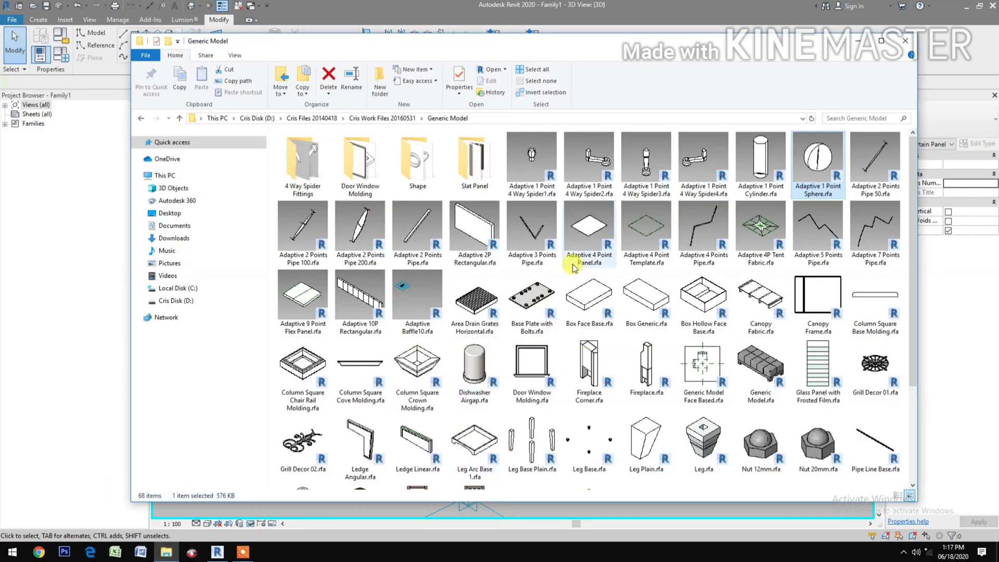
click(421, 231)
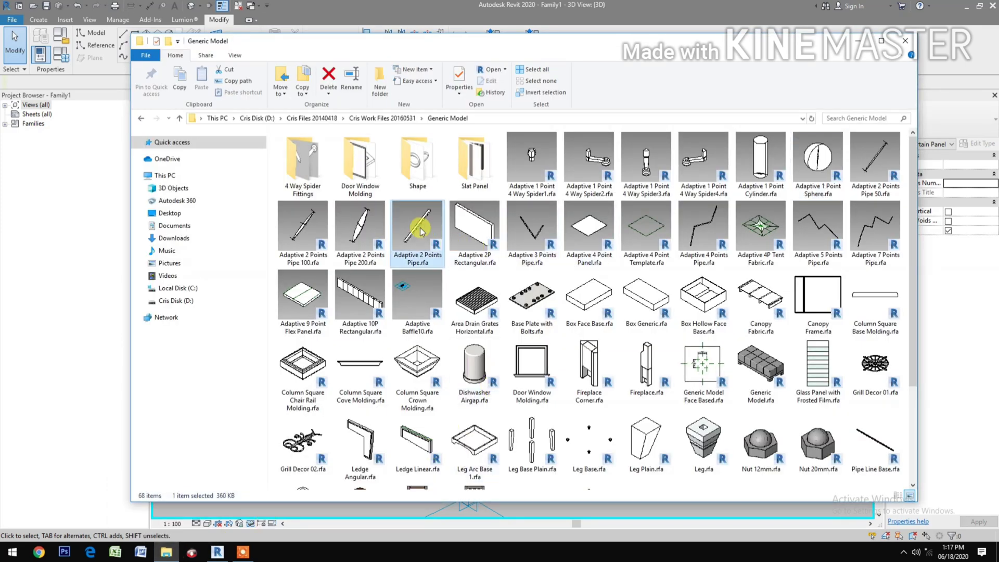
double_click(422, 232)
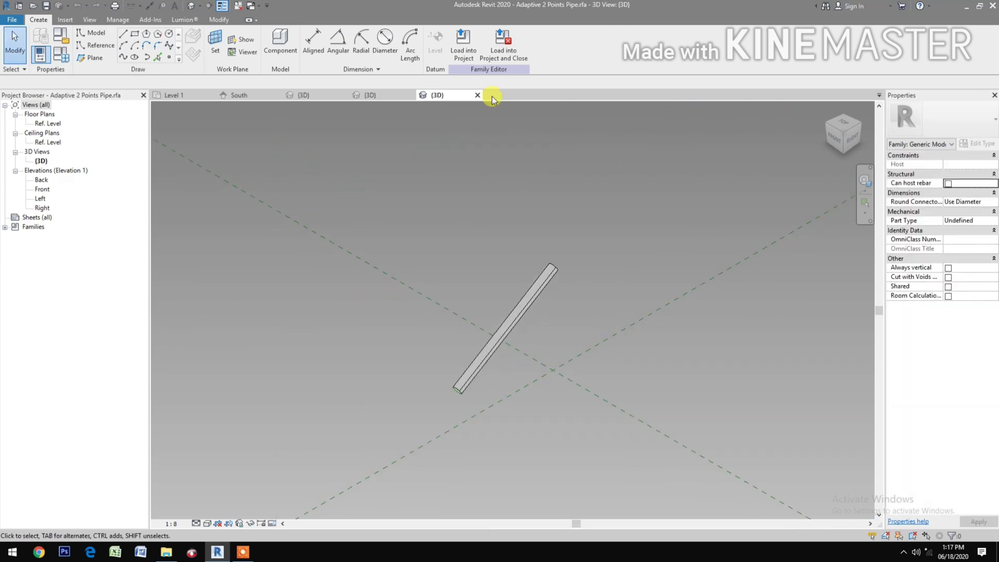
Load the Adaptive 2 Points Pipe family into Family1 and close the pipe family.
click(500, 45)
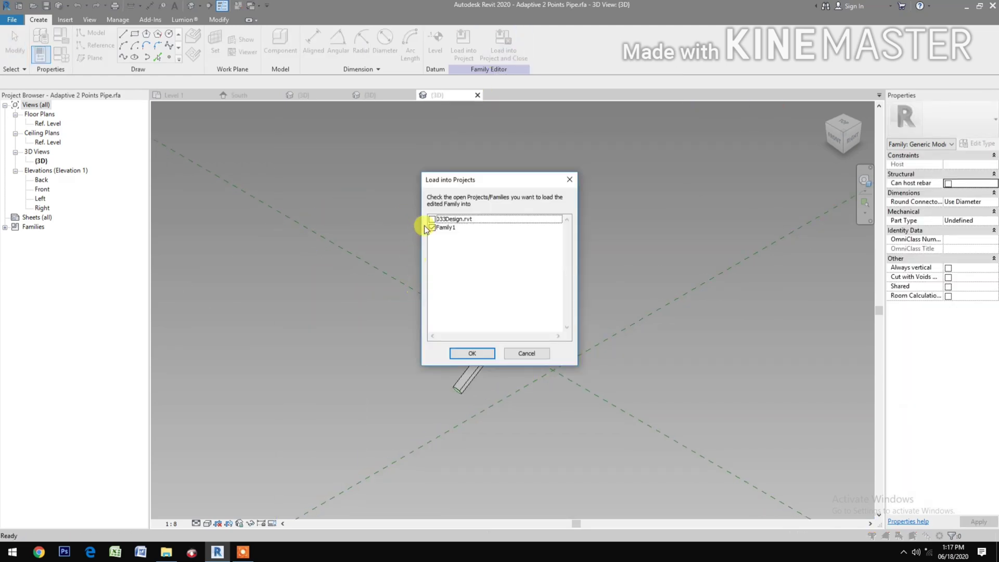
click(479, 357)
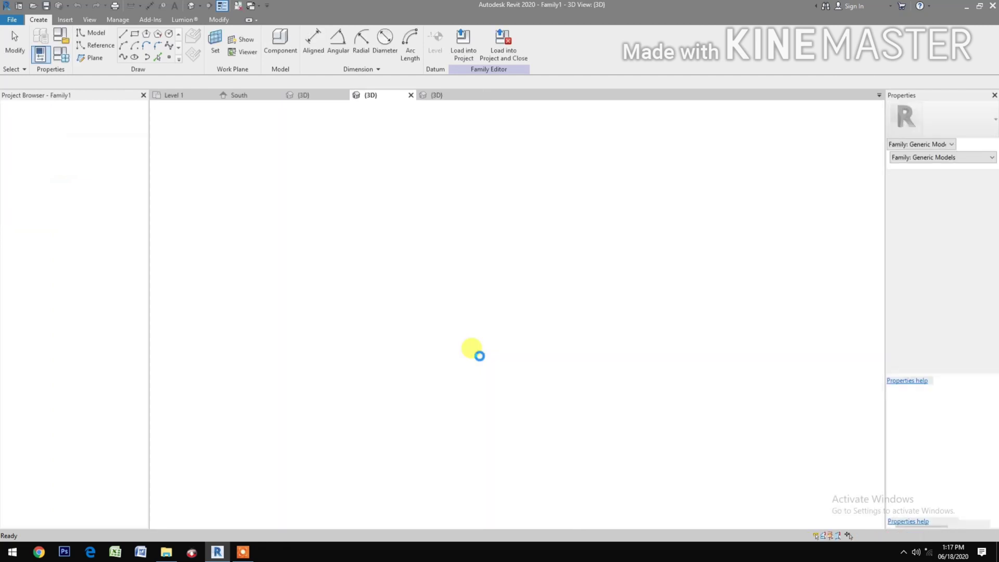
Place three adaptive pipes joining the lower square's centre point to its back-left, back-right and front-right side midpoints.
scroll(499, 403, down, 1)
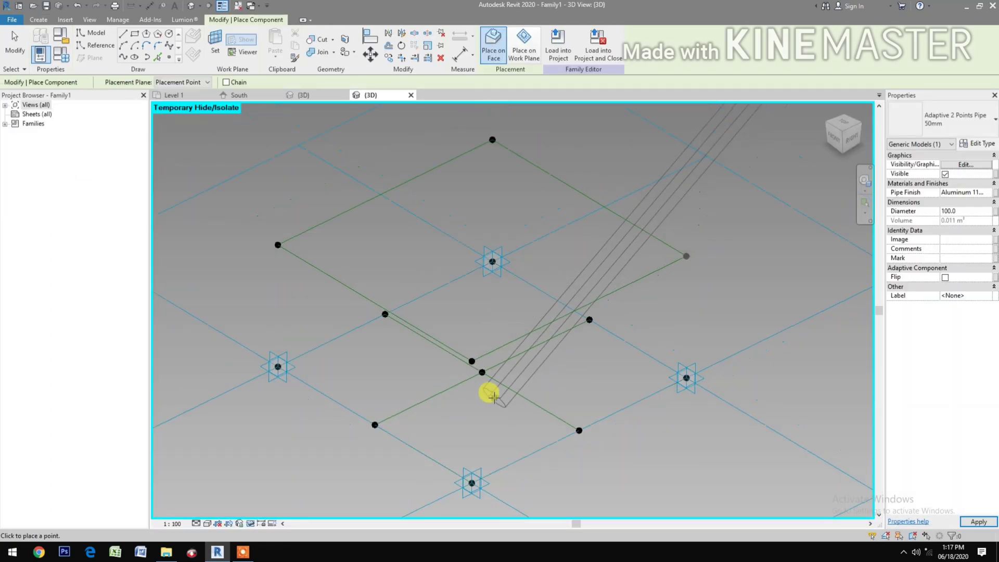
middle_drag(486, 392, 502, 428)
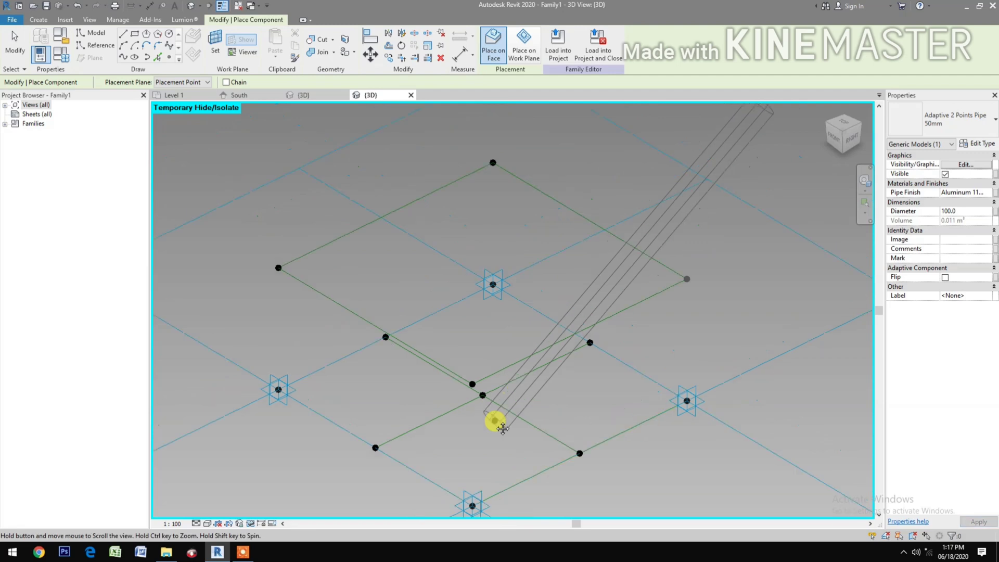
click(386, 336)
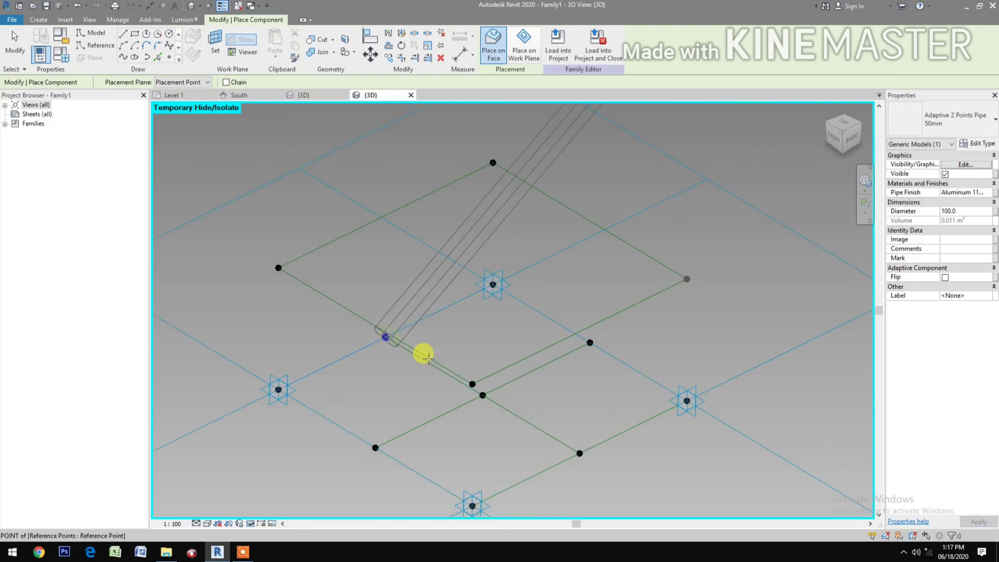
click(483, 394)
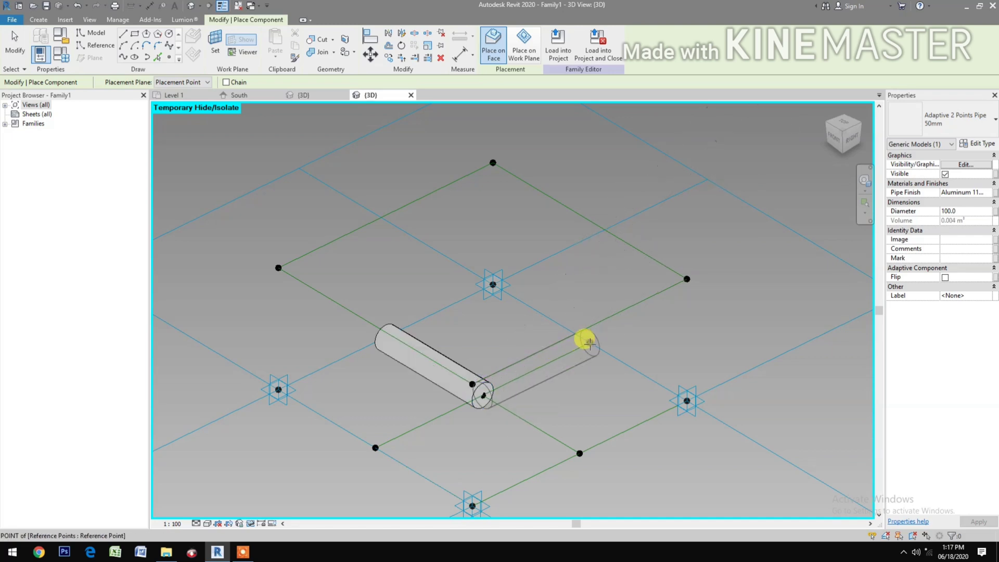
click(589, 342)
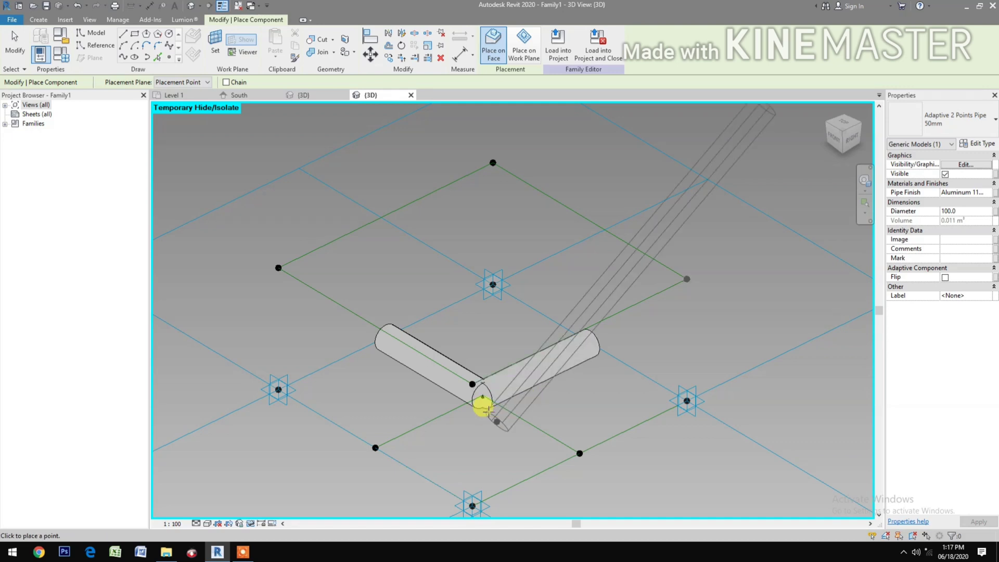
click(483, 394)
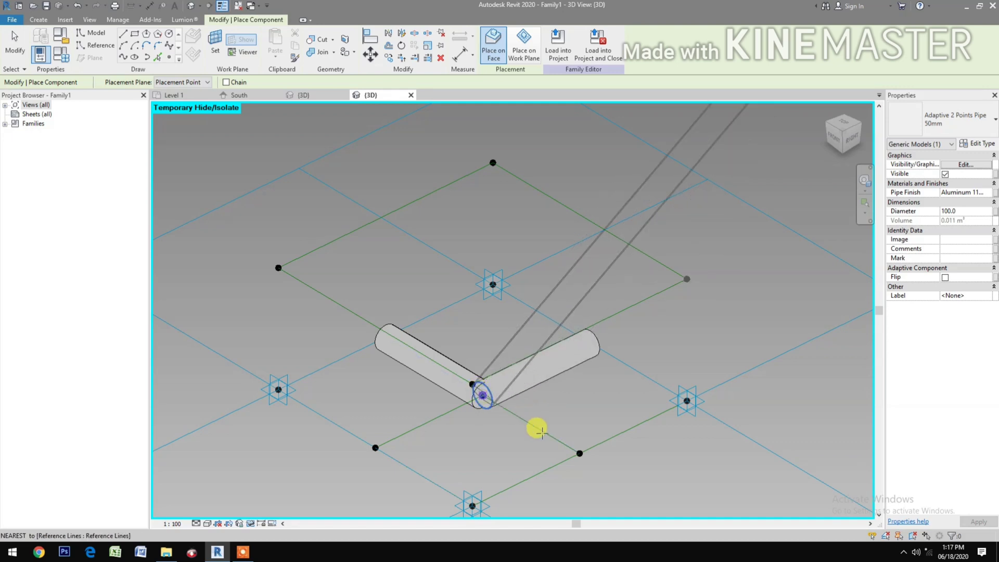
click(579, 451)
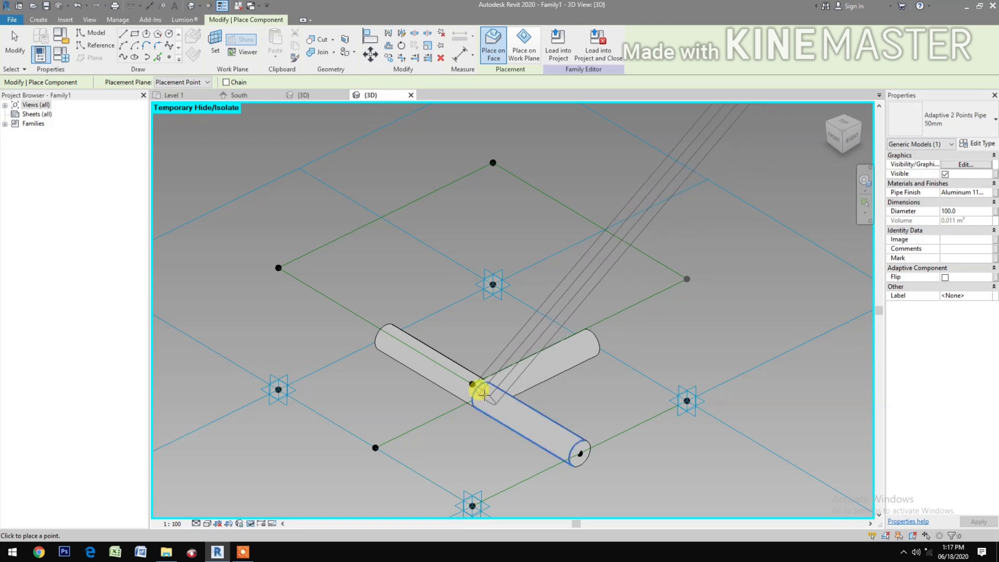
key(Escape)
key(Escape)
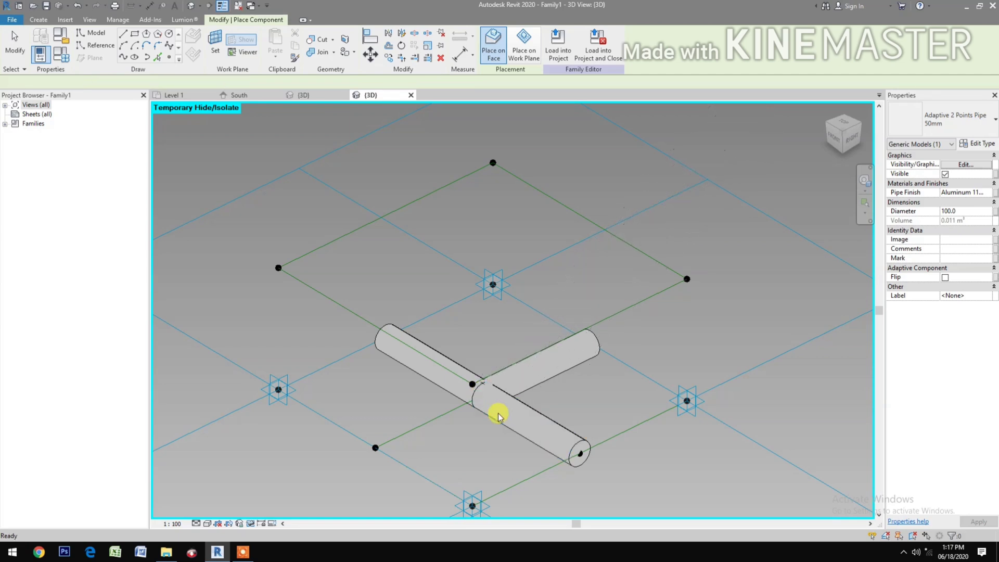
Temporarily hide the front-right pipe that covers the lower square's centre point.
click(490, 421)
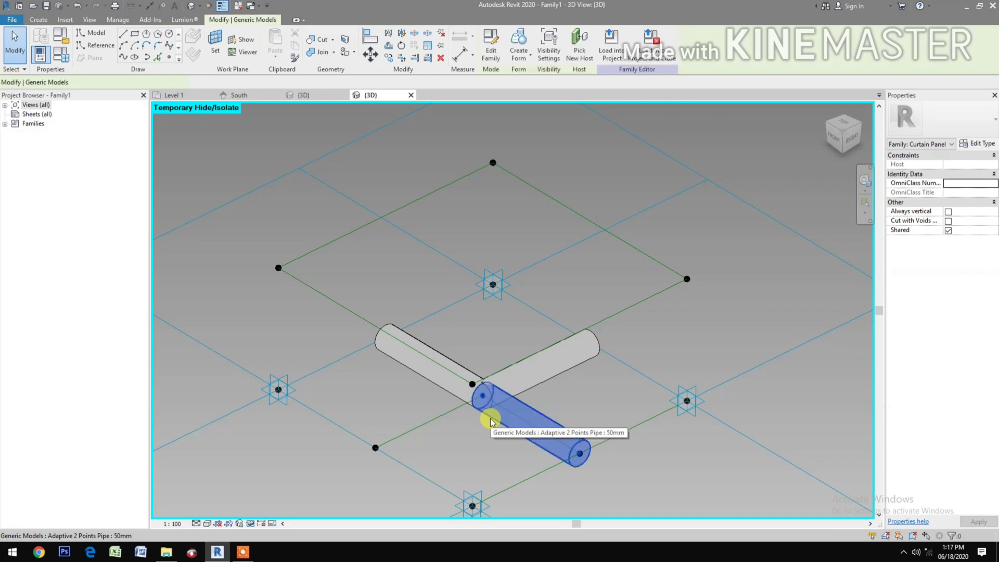
click(250, 523)
click(279, 497)
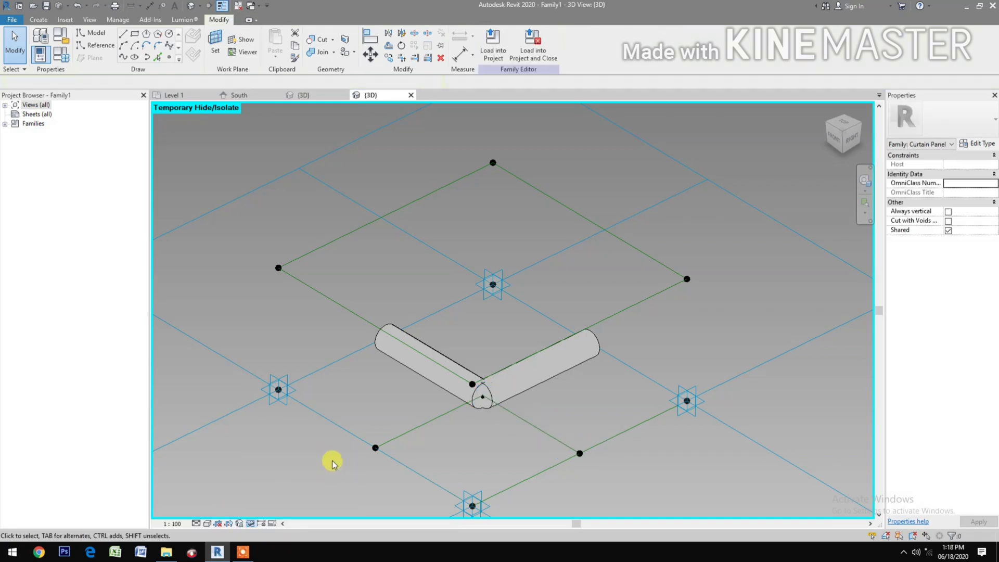
Place a 50mm Adaptive 2 Points Pipe from the front-left midpoint to the lower square's centre point and reset the temporary hiding.
click(5, 123)
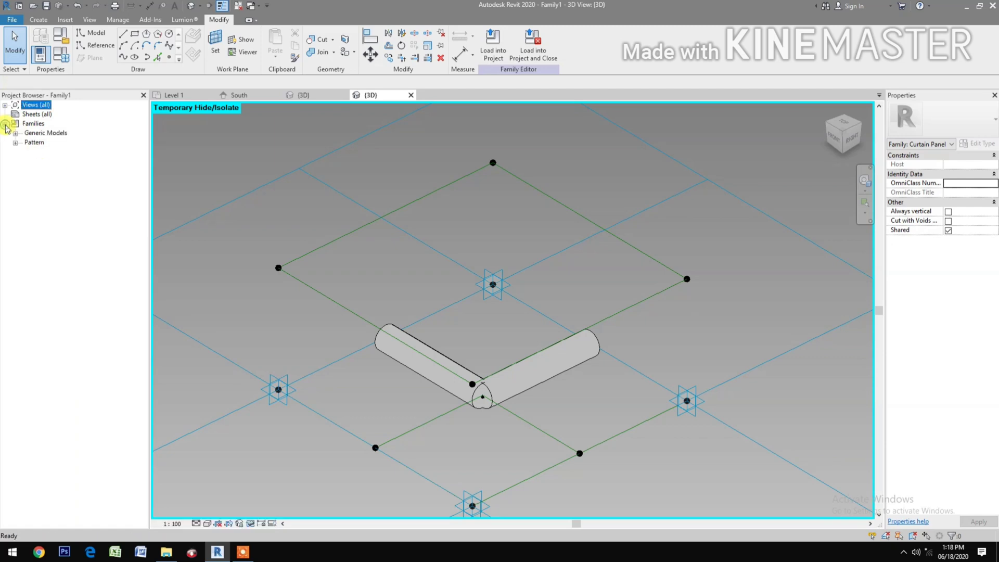
click(15, 133)
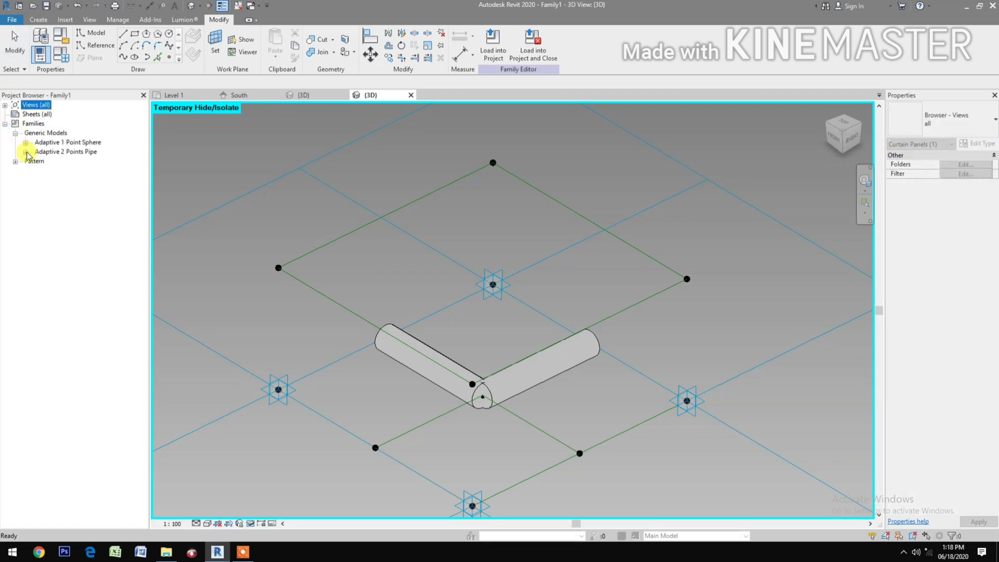
click(25, 151)
click(58, 161)
drag(74, 166, 374, 442)
click(375, 446)
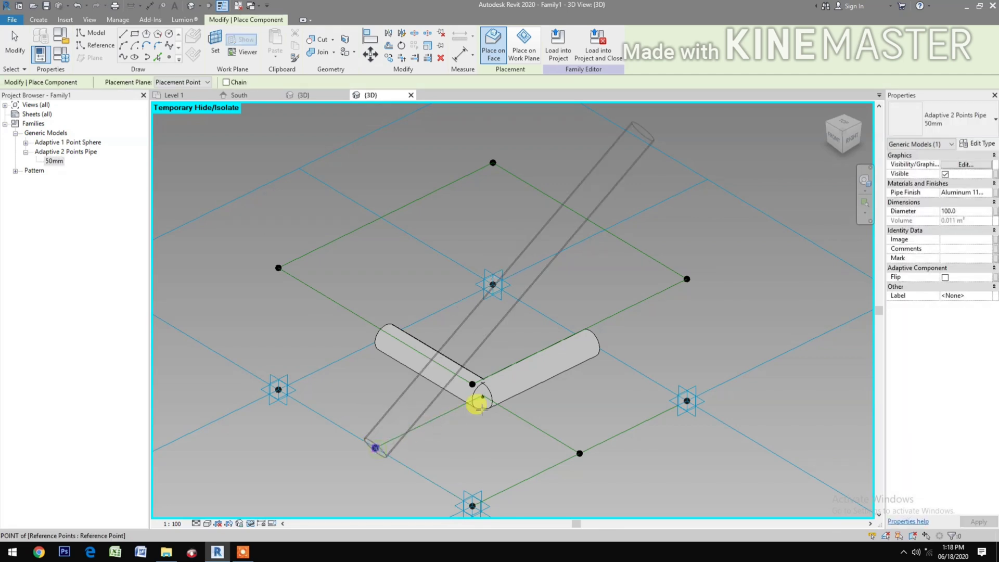
click(482, 397)
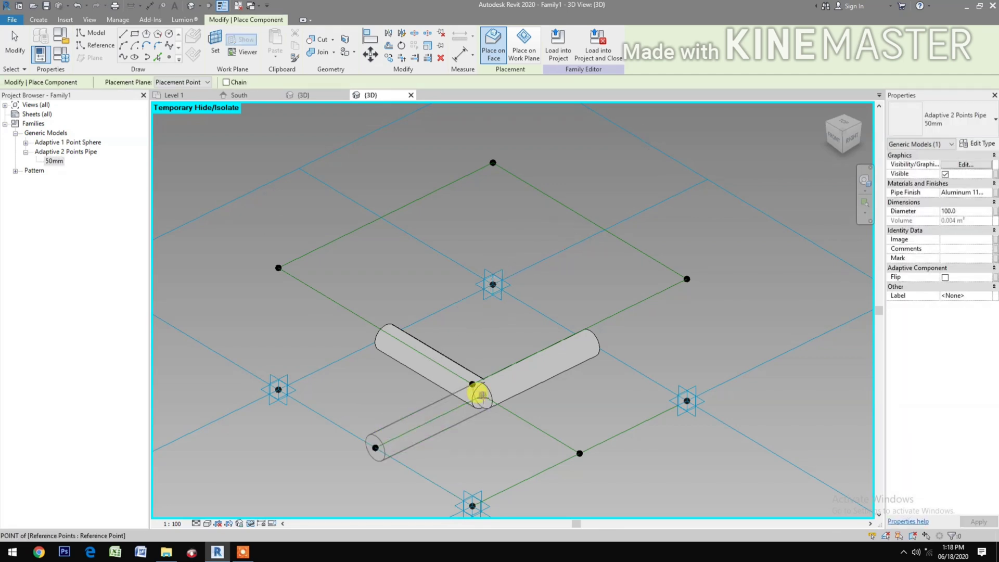
key(Escape)
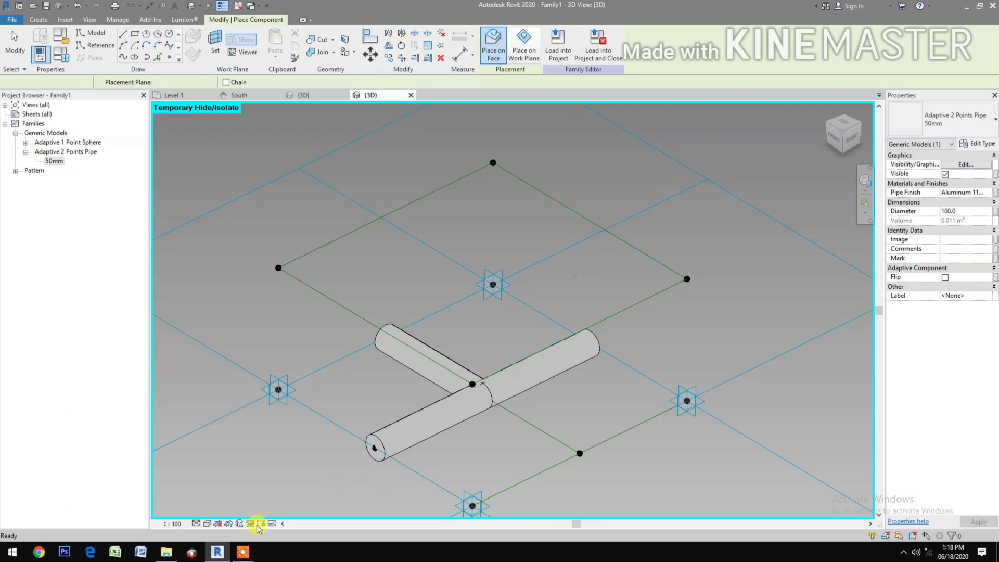
key(Escape)
click(251, 524)
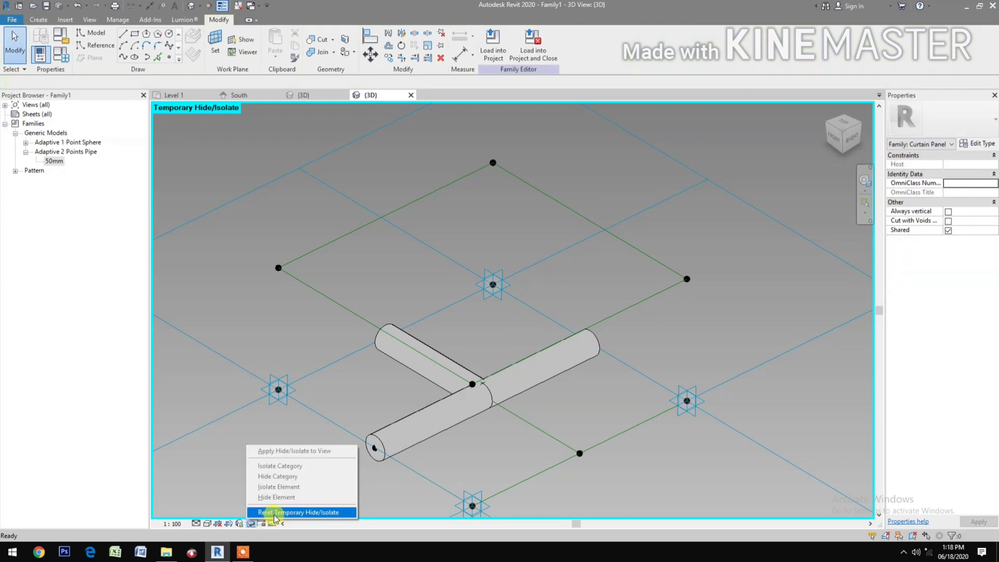
click(291, 512)
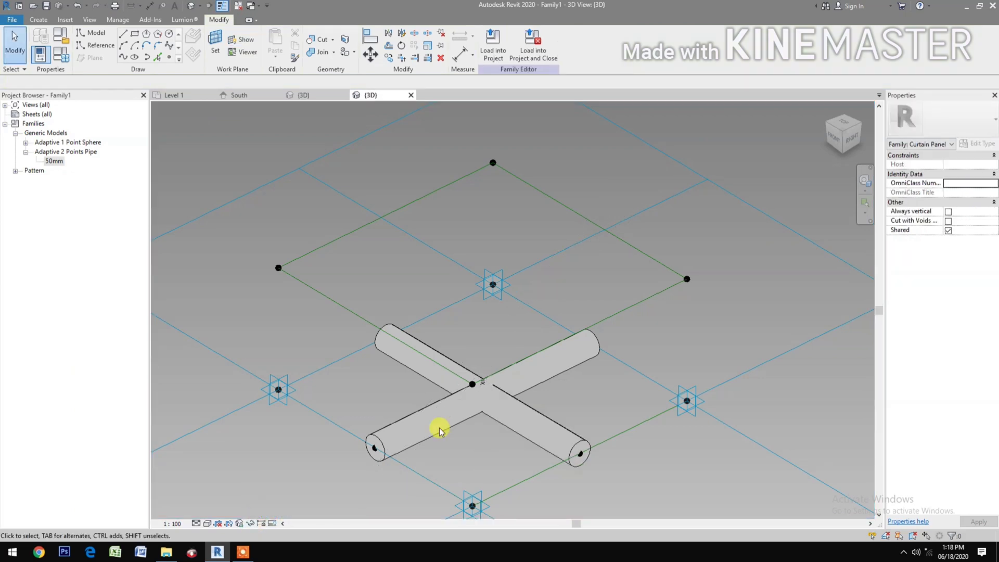
Associate the Pipe Finish of the front-left and back-right pipes with the Frame Finish parameter.
click(475, 396)
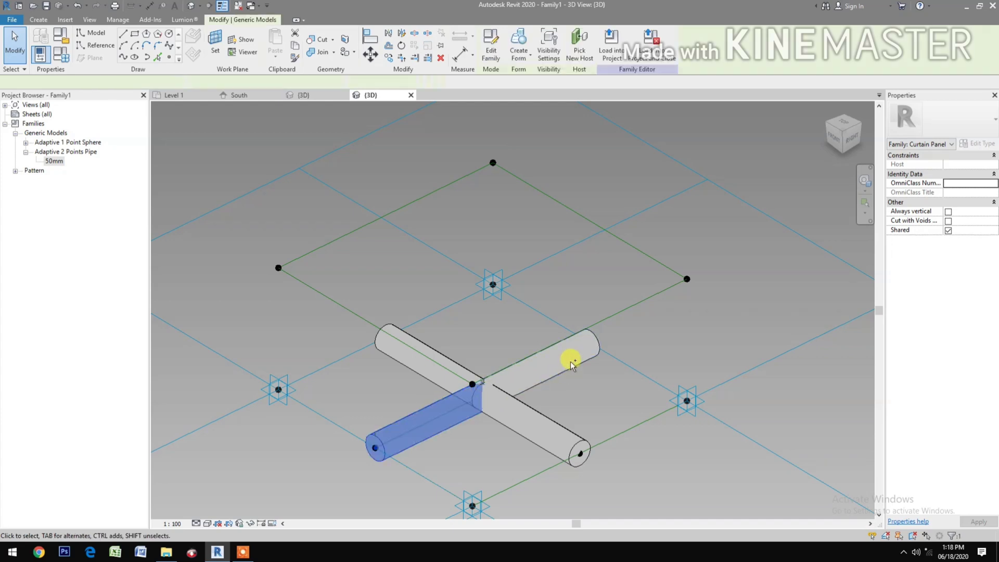
click(570, 361)
ctrl+click(579, 370)
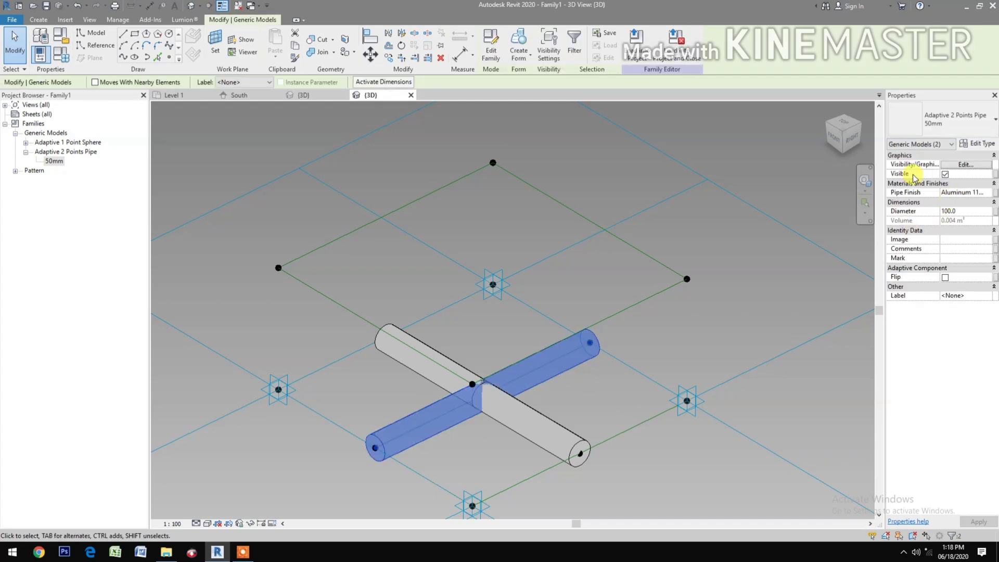
click(995, 193)
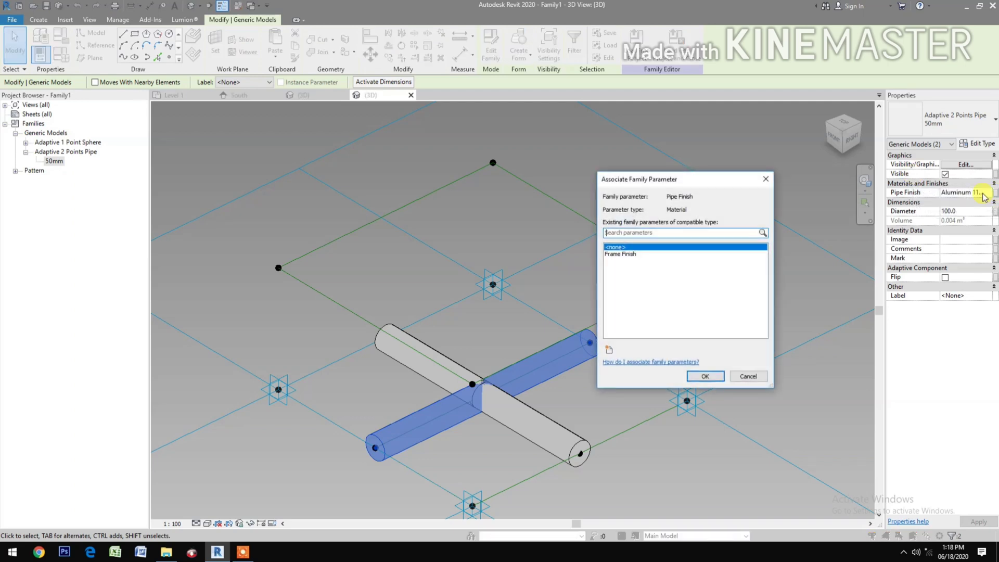
click(627, 254)
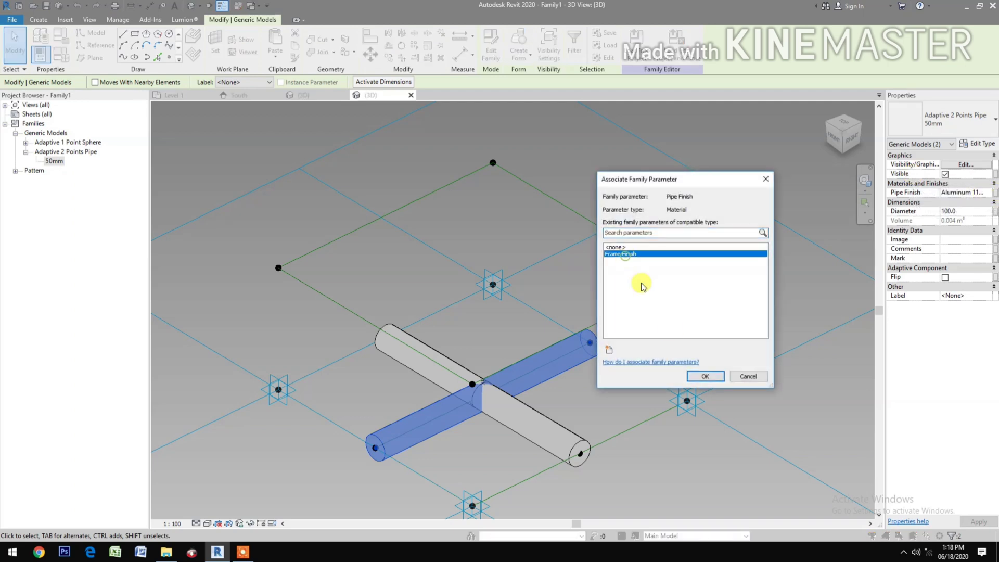
click(700, 375)
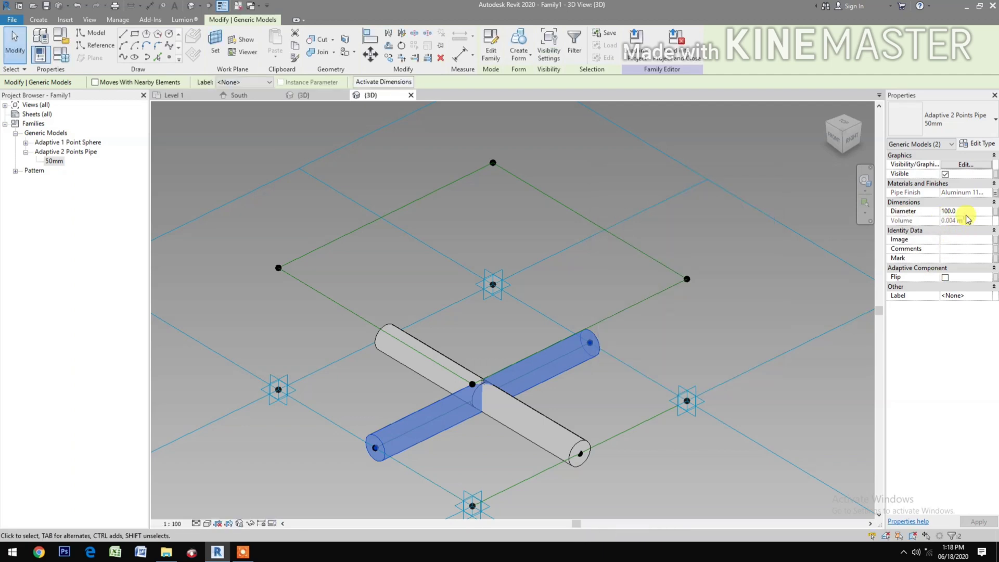
Associate the Diameter of the front-left and back-right pipes with a new length type parameter named Frame 1a Dia.
click(995, 215)
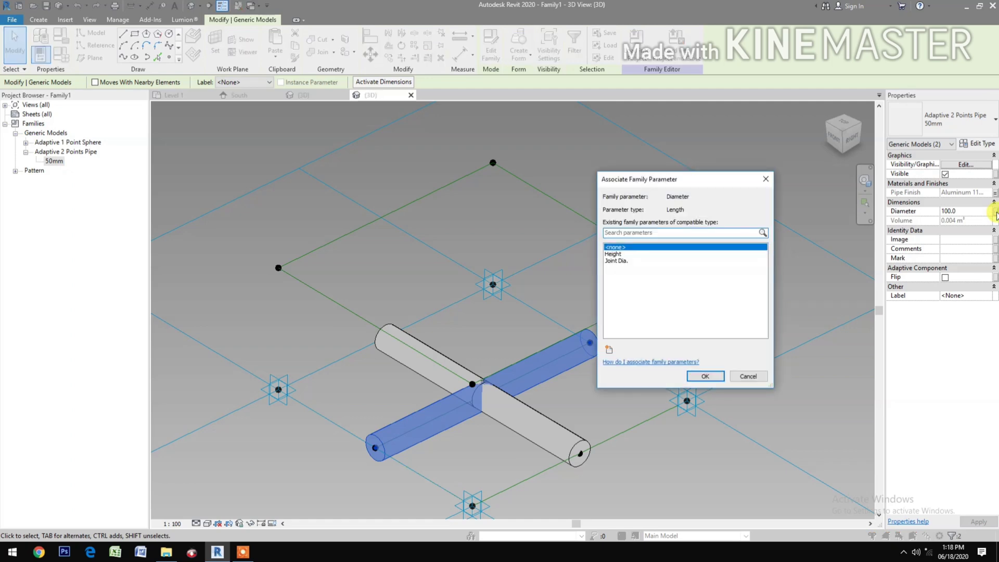
click(611, 349)
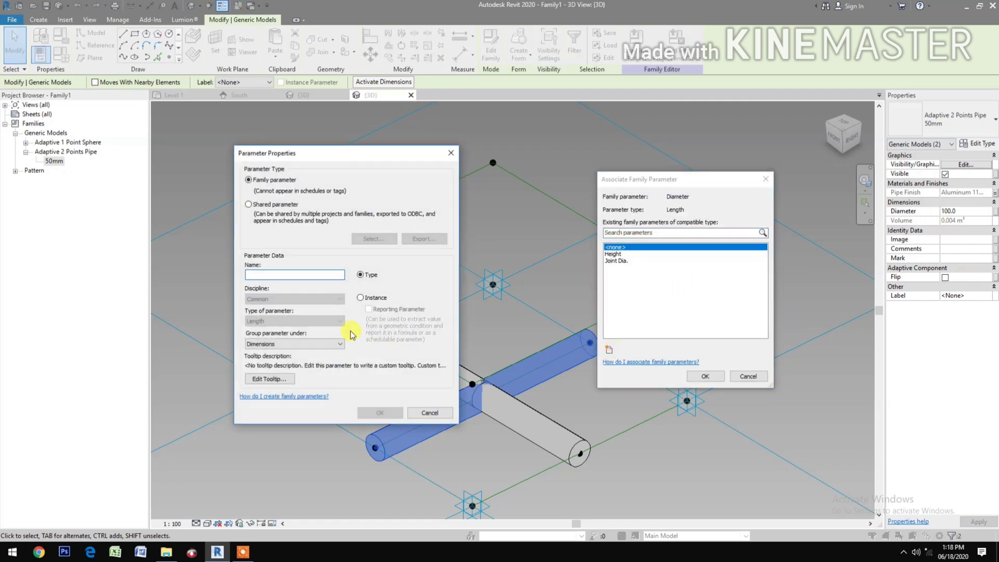
text(Frame 1a Dia.)
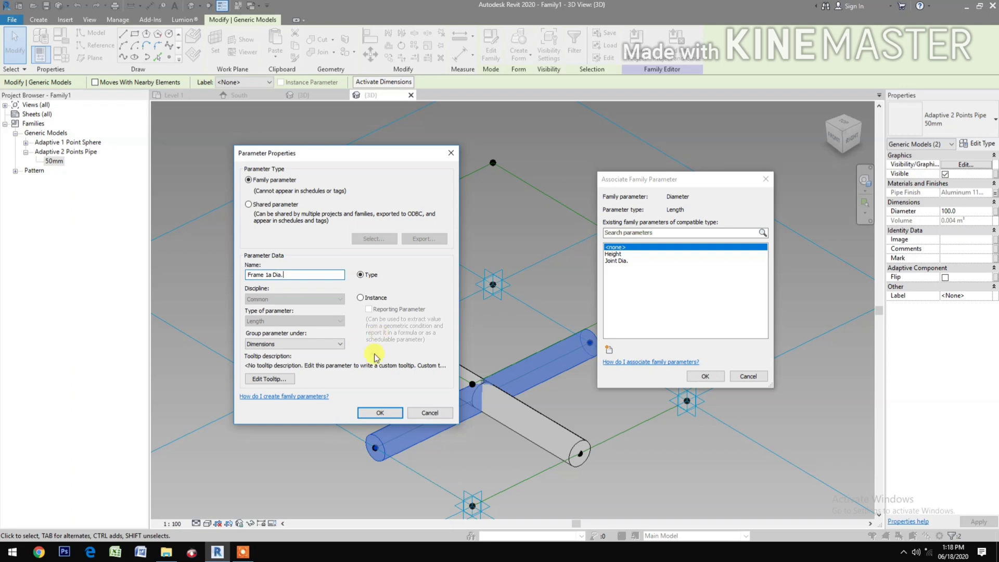
click(380, 415)
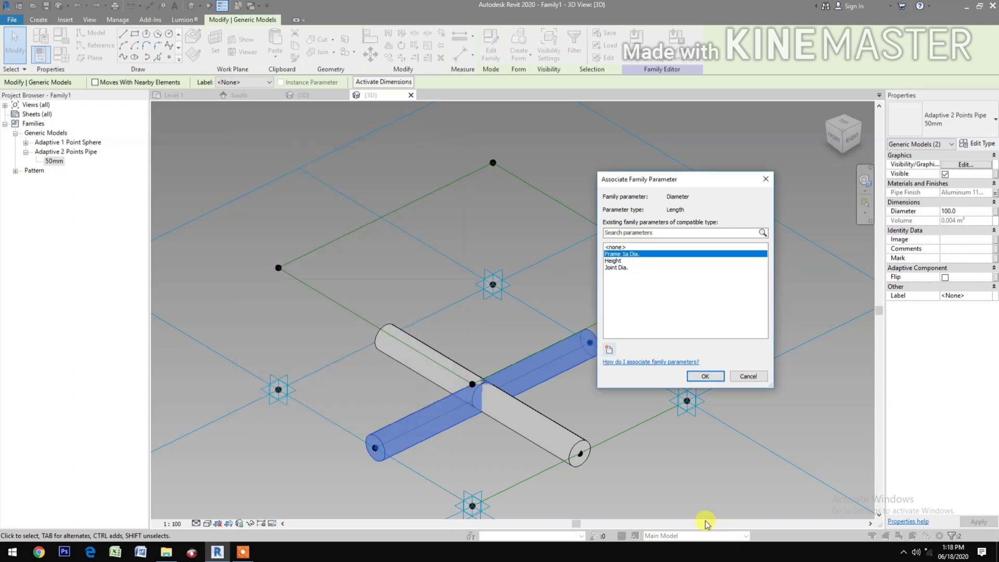
click(703, 377)
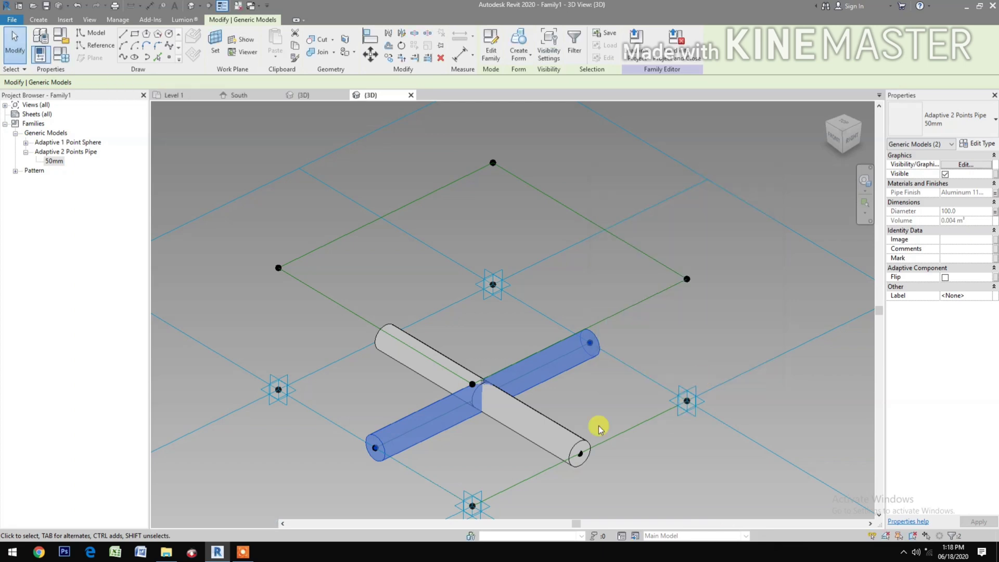
Associate the Pipe Finish of the back-left and front-right pipes with the Frame Finish parameter.
click(630, 374)
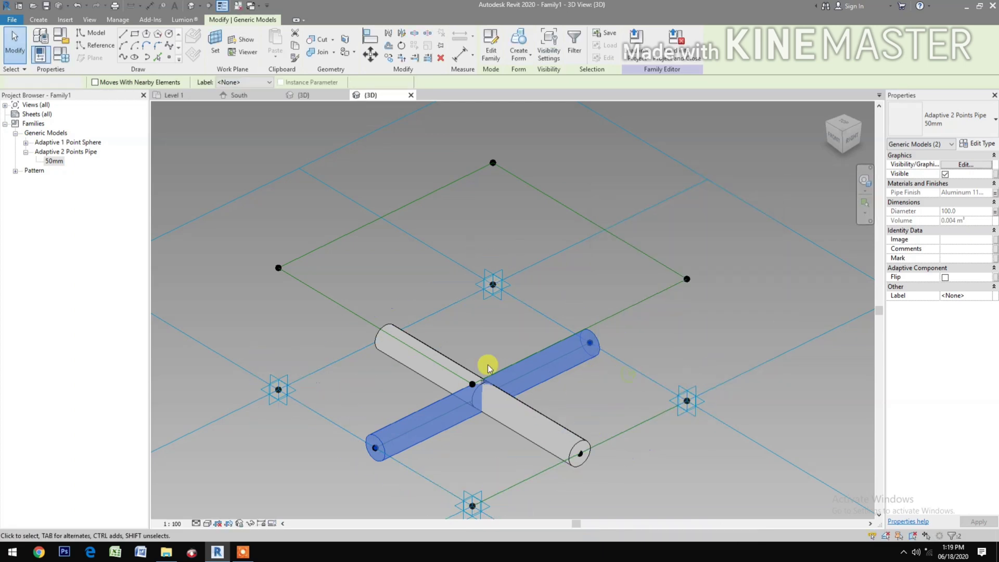
click(523, 404)
ctrl+click(536, 424)
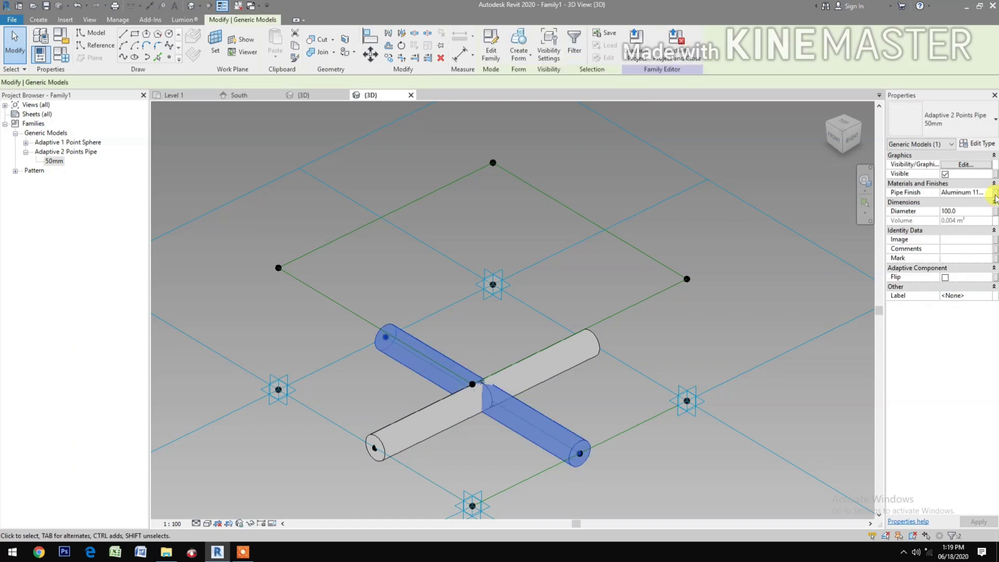
click(994, 192)
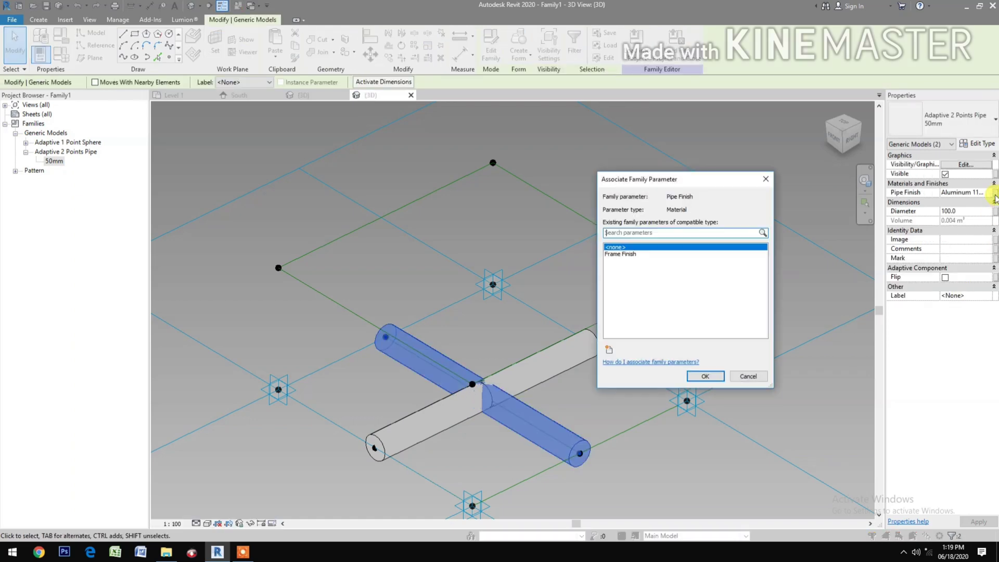
click(638, 254)
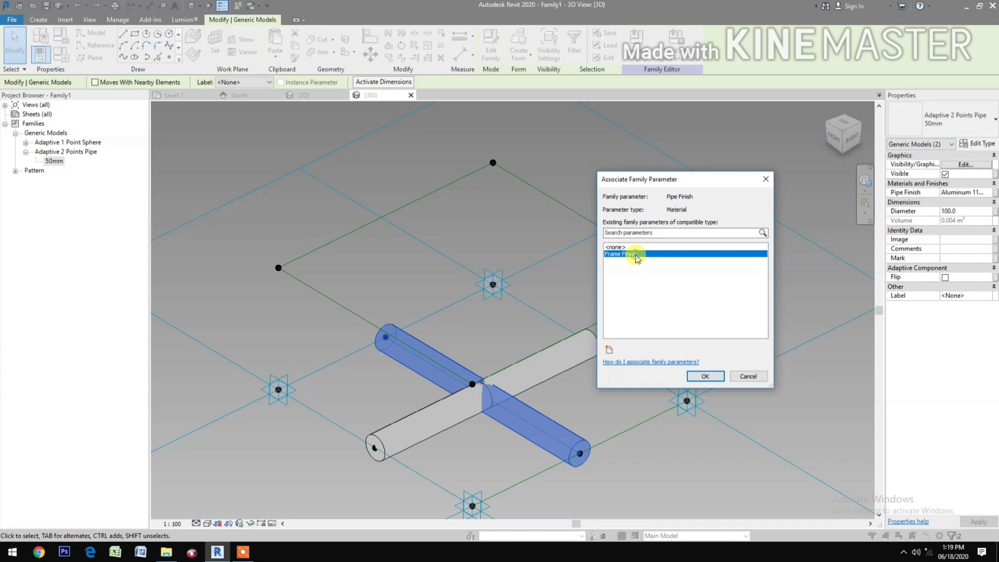
click(702, 375)
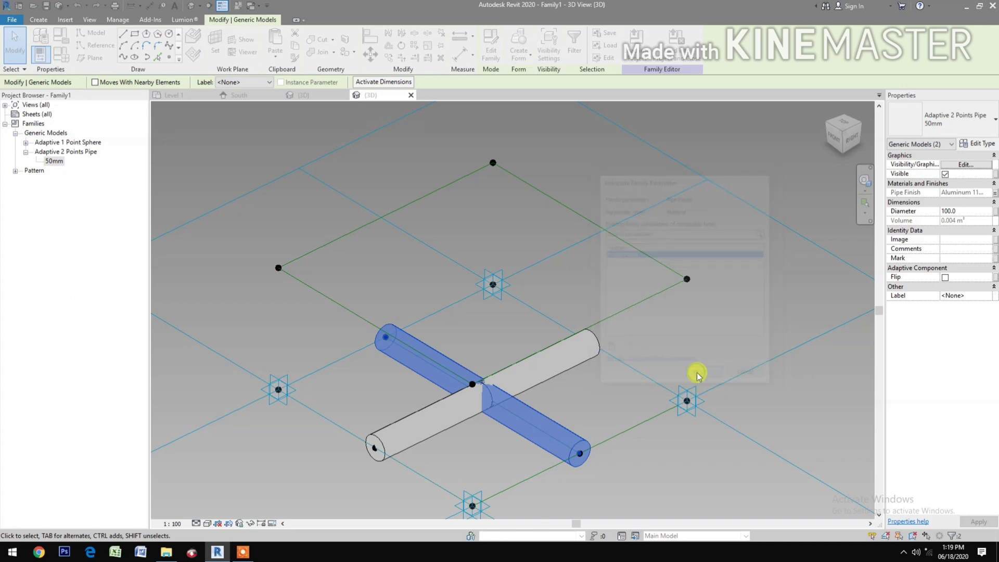
Associate the Diameter of the back-left and front-right pipes with a new length type parameter named Frame 1b Dia.
click(995, 212)
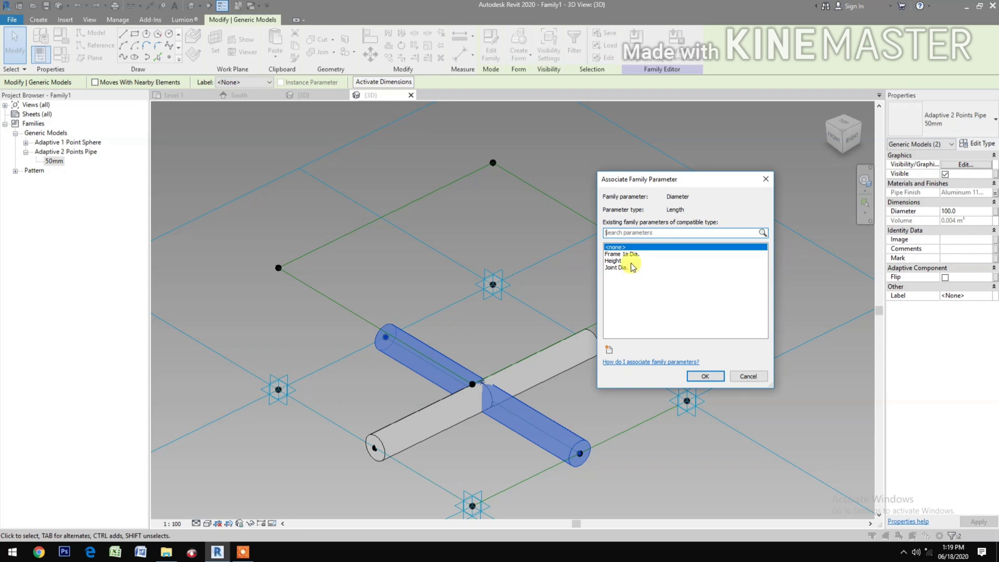
click(609, 349)
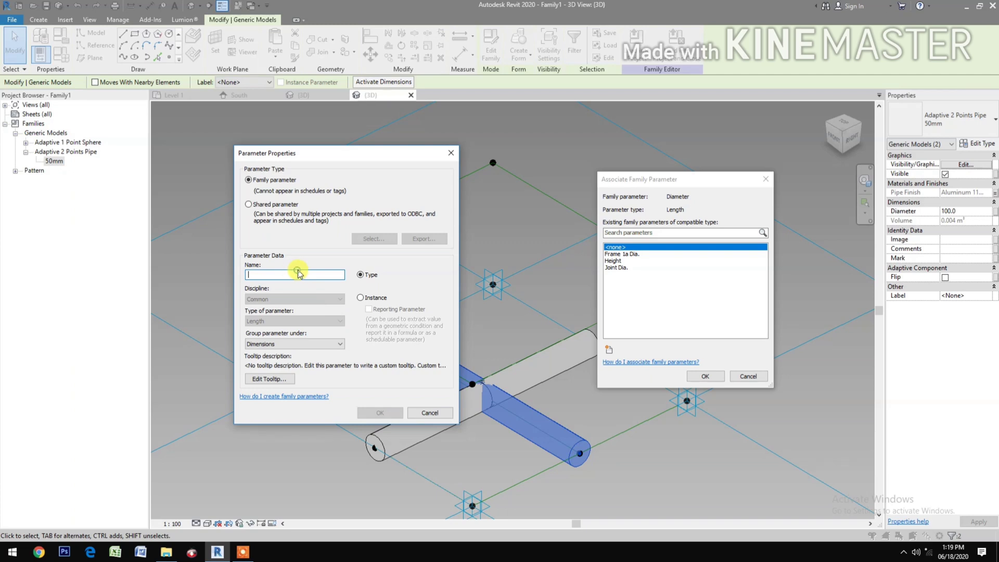
text(Frame 1b Dia.)
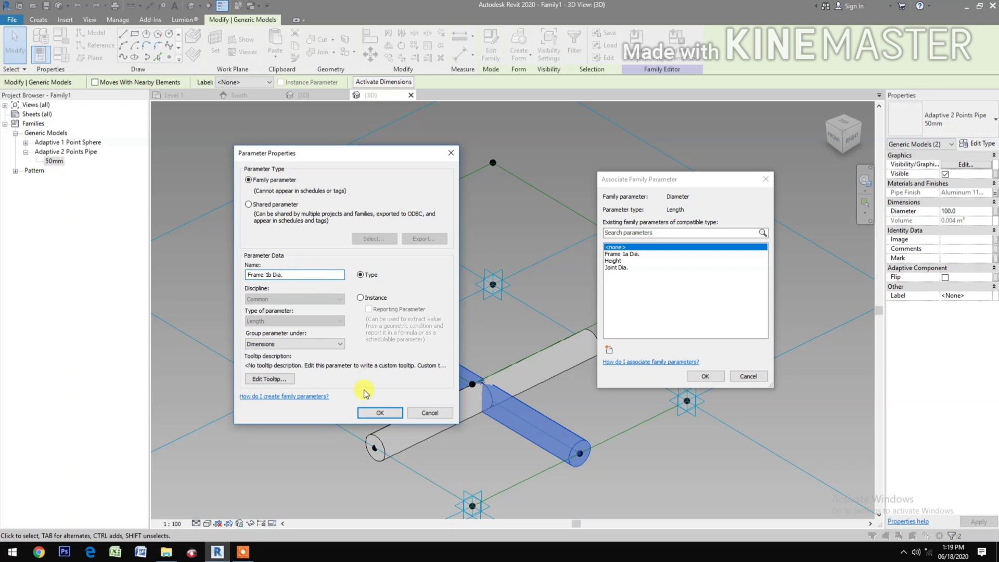
click(379, 413)
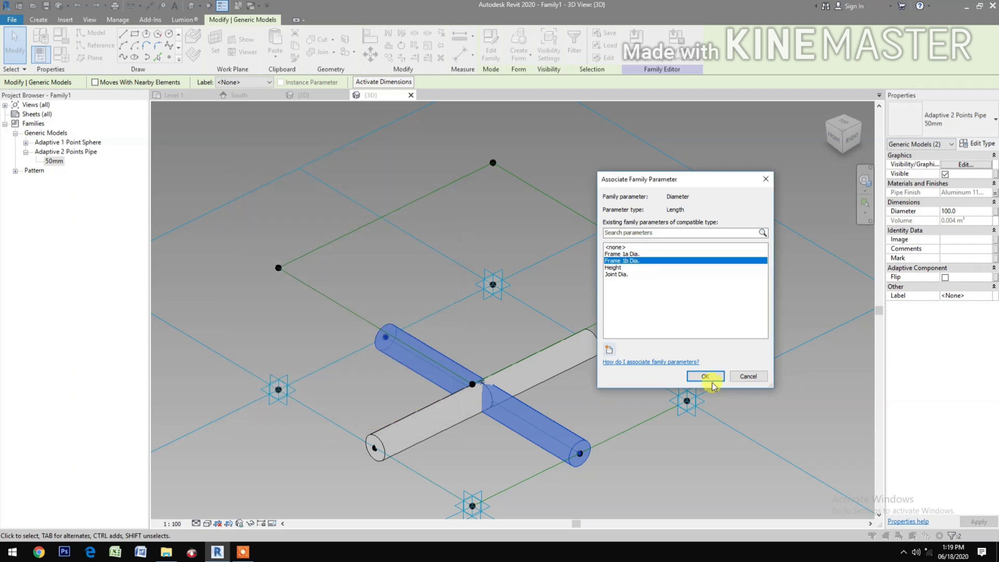
click(711, 381)
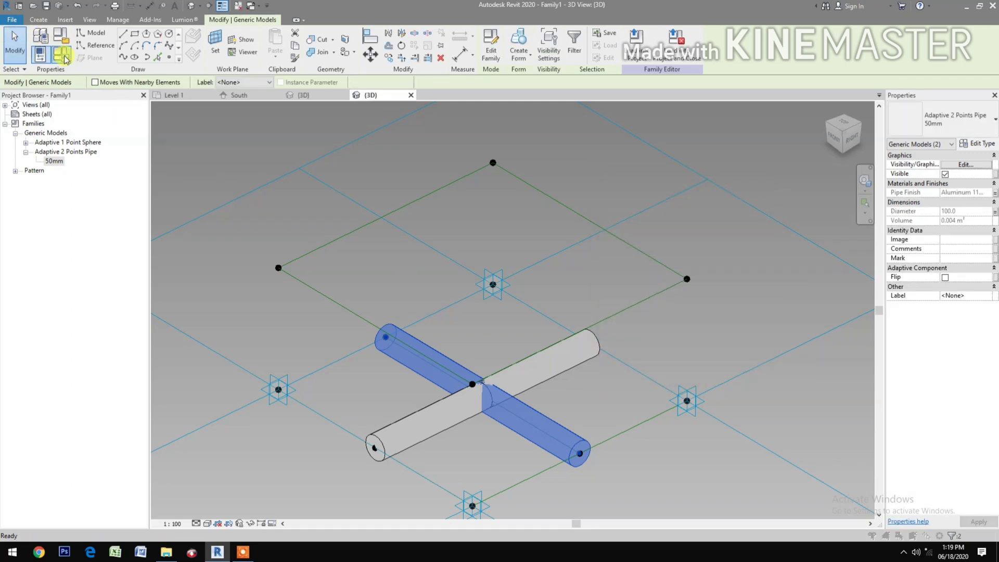
Set the family's Frame 1a Dia. to 75 and Frame 1b Dia. to 50, applying each value.
click(40, 54)
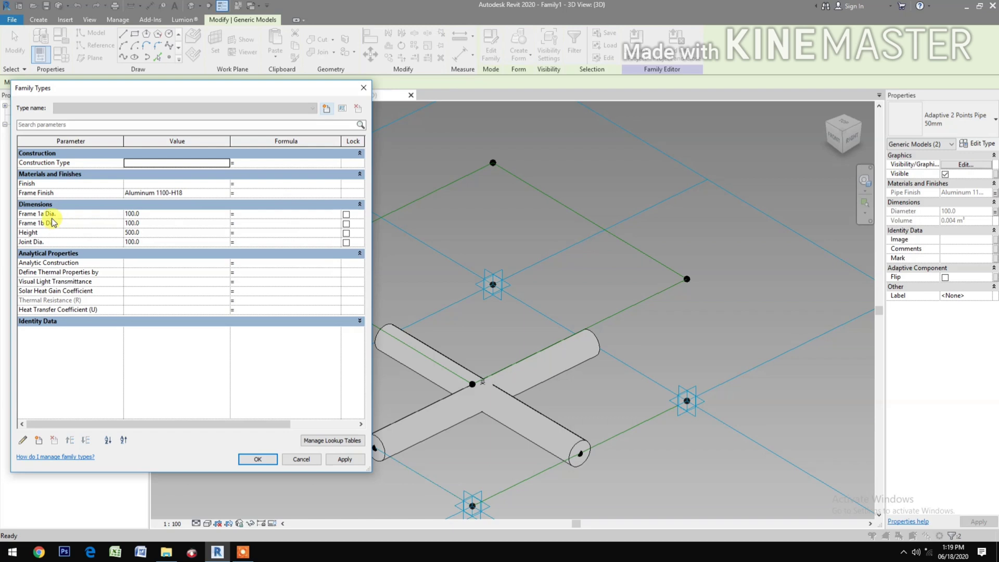
click(174, 214)
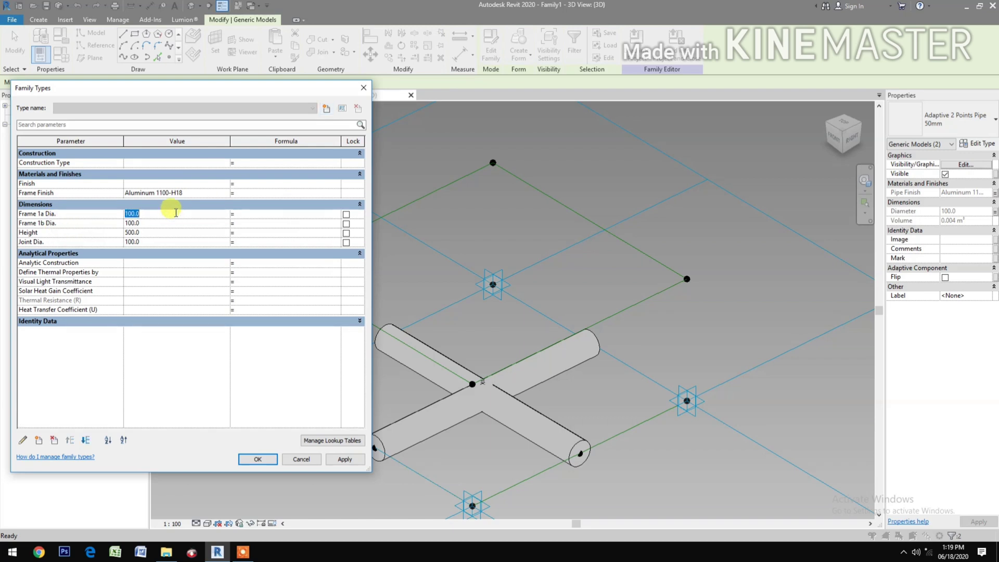
text(75)
click(344, 460)
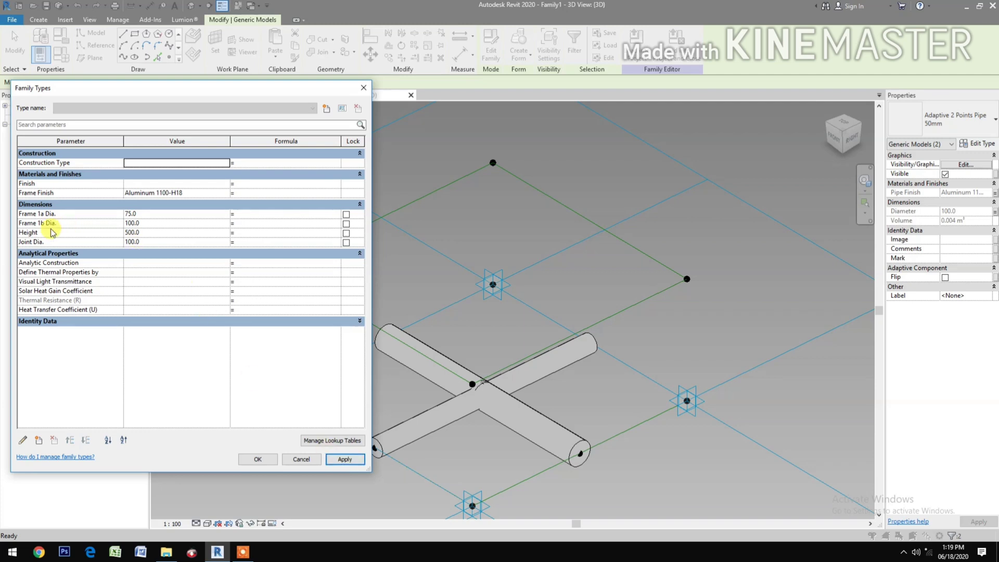
click(156, 222)
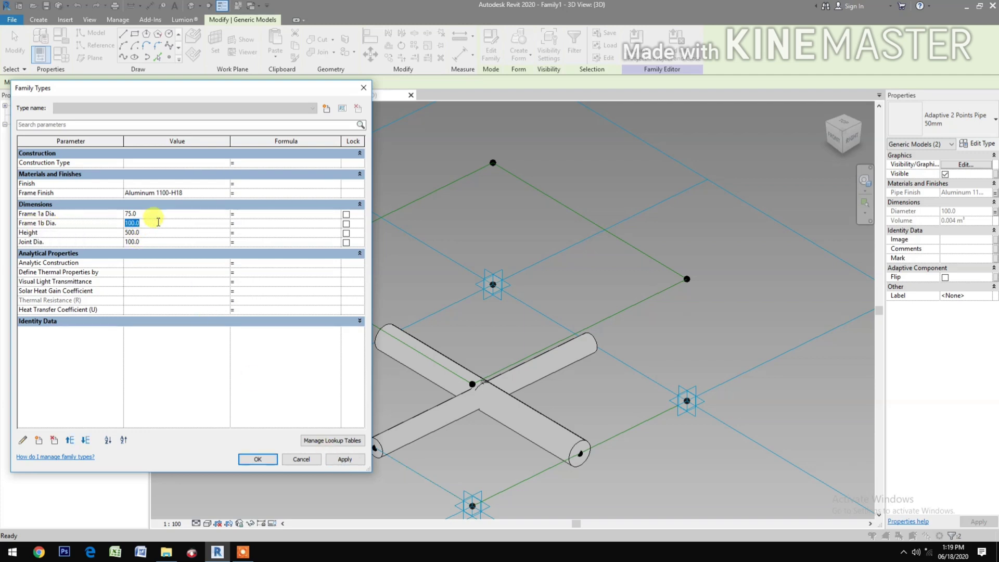
text(50)
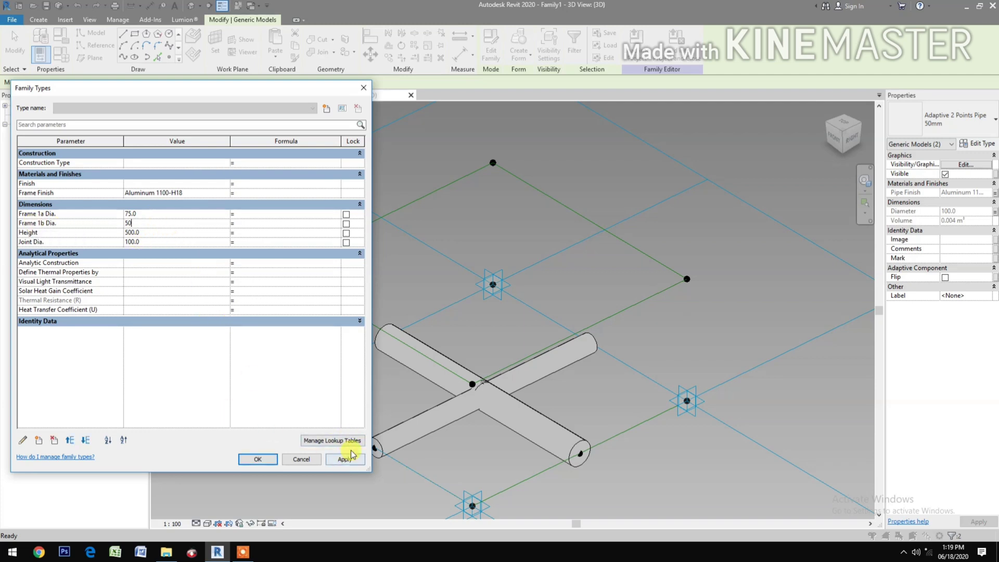
click(354, 462)
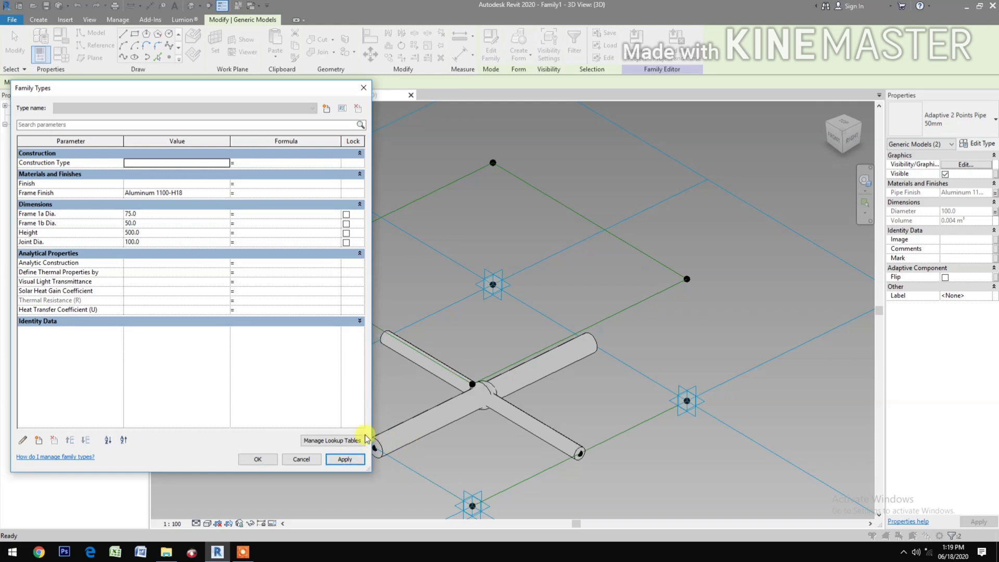
click(263, 463)
Associate the Visible property of the back-right pipe with a new Yes/No type parameter named Top On/Off.
click(549, 415)
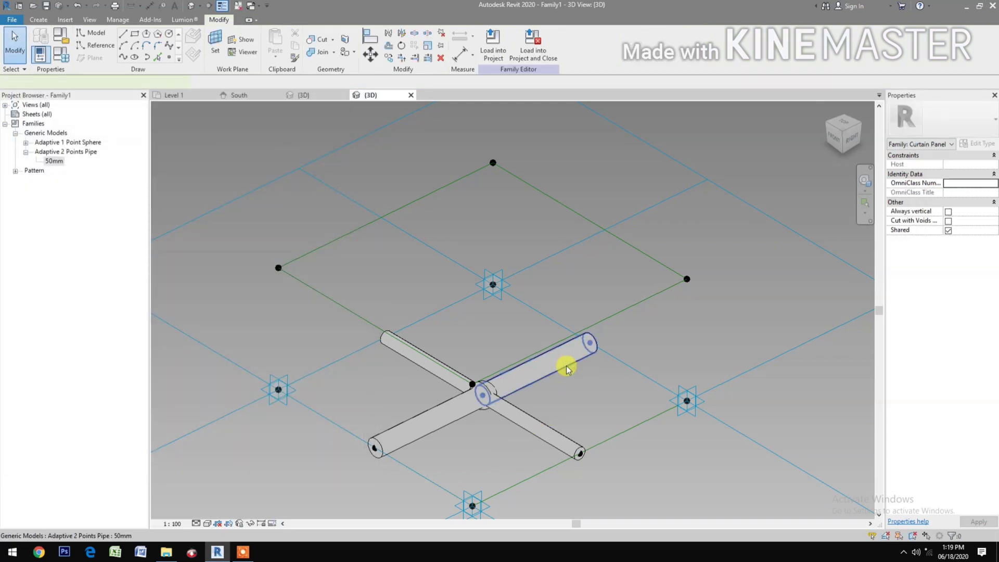
click(566, 366)
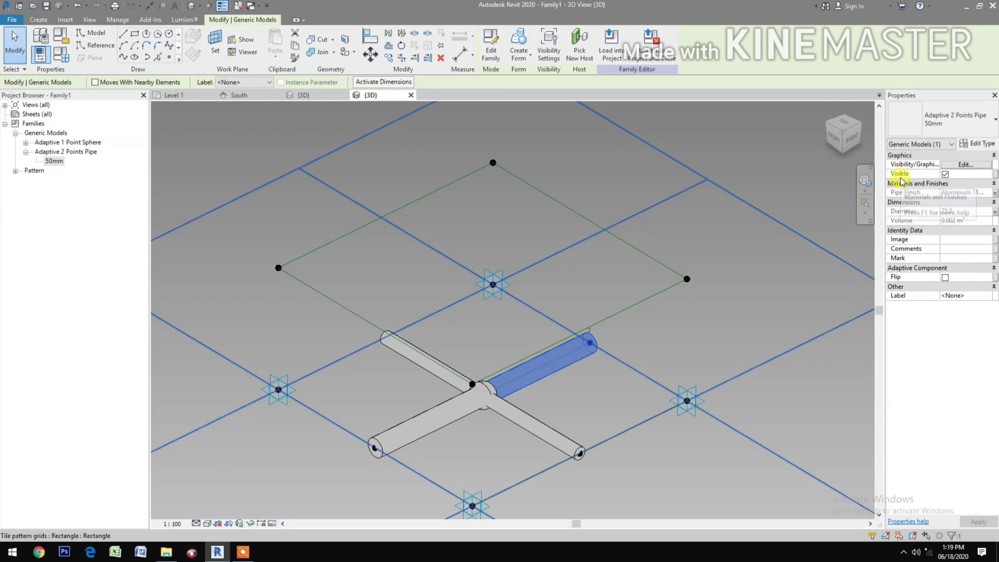
click(995, 173)
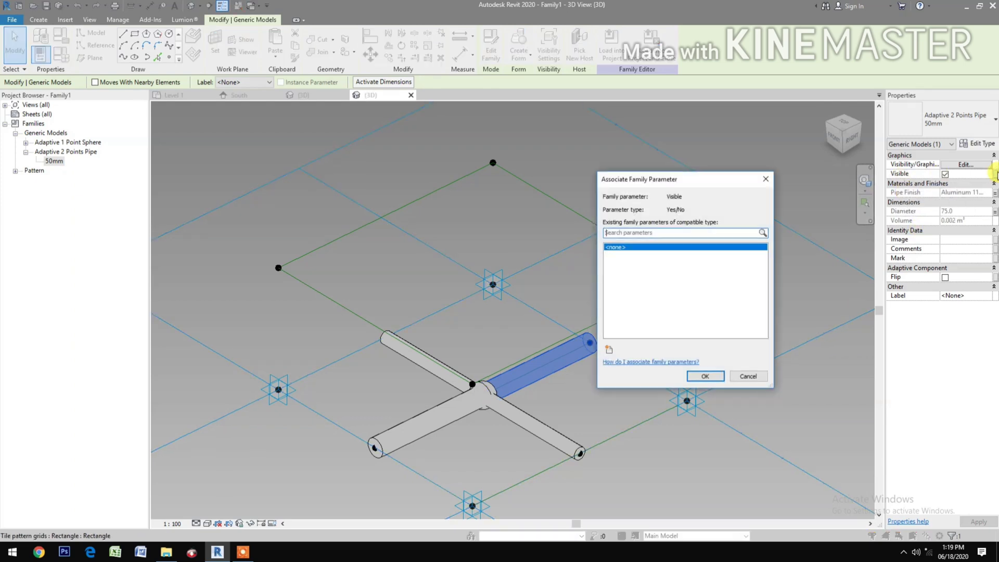
click(609, 350)
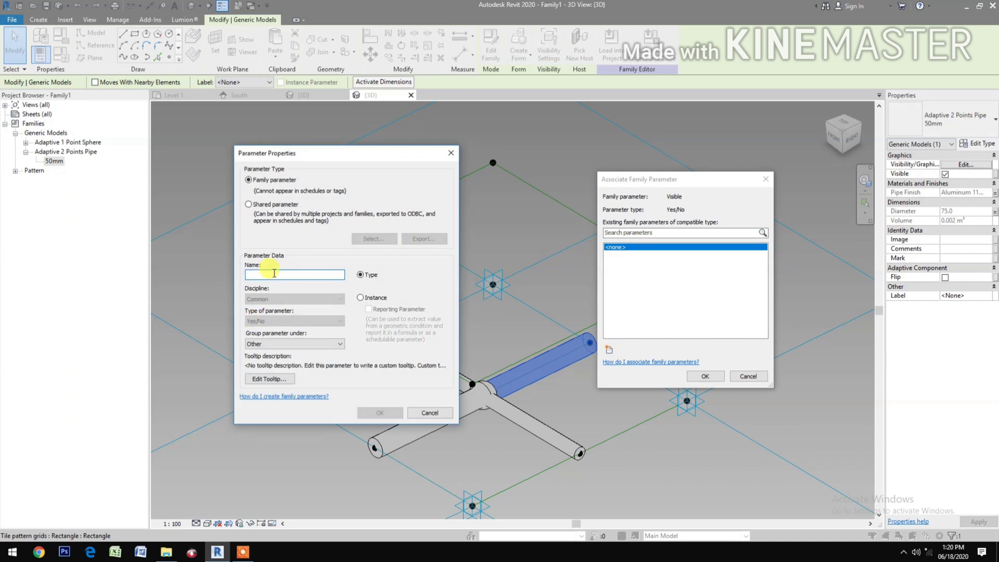
text(Top On/Off)
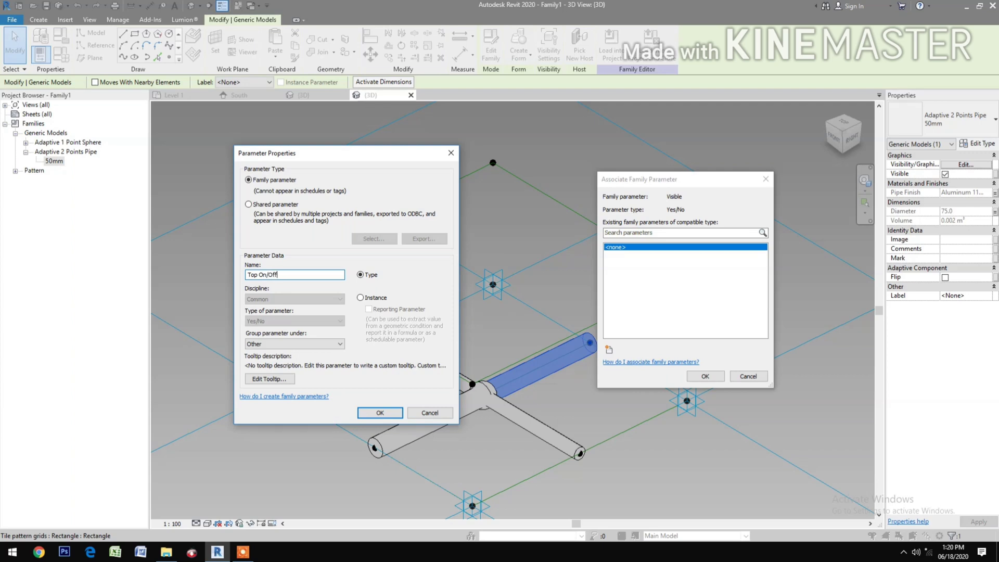
click(380, 412)
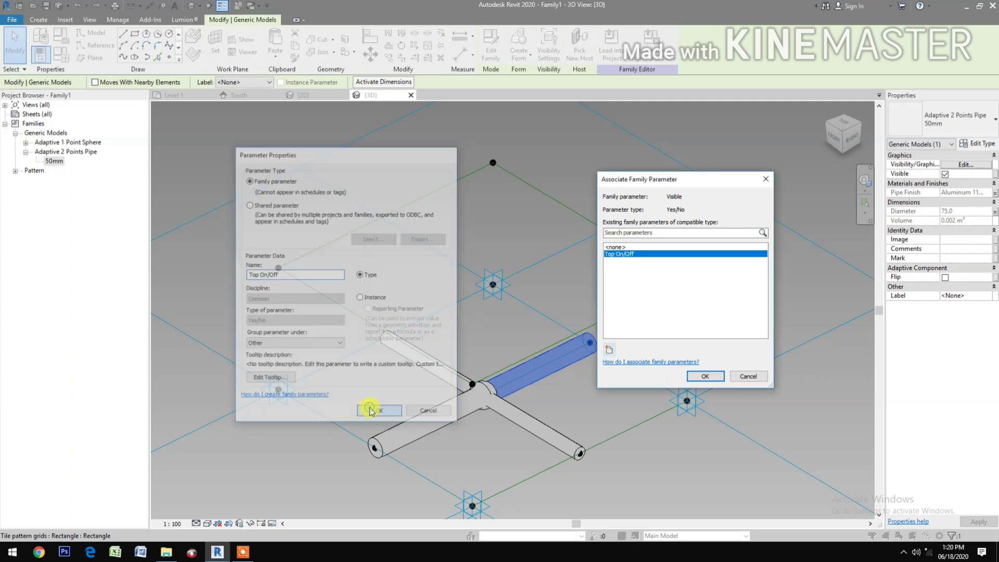
click(705, 375)
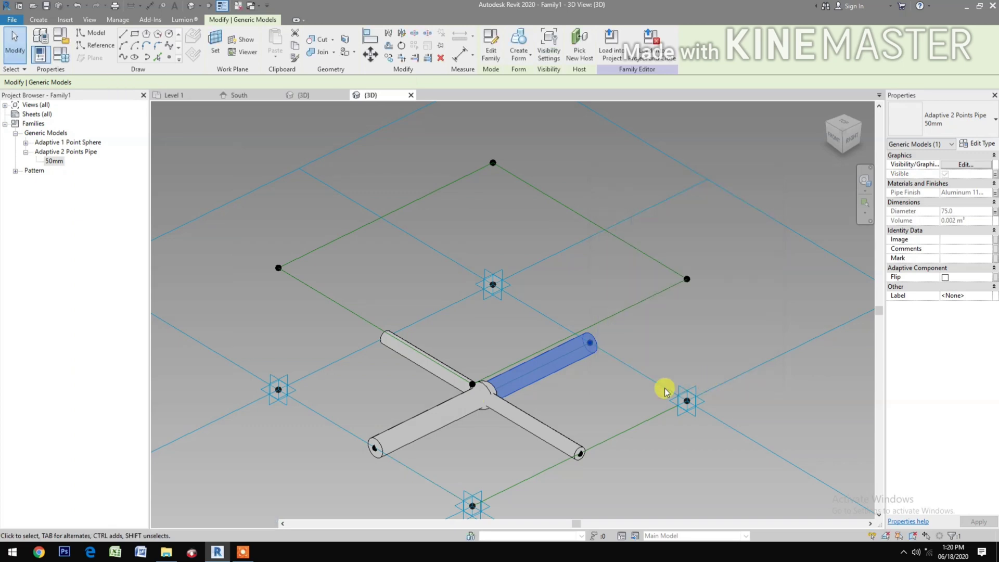
Associate the Visible property of the front-left pipe with a new Yes/No type parameter named Bottom On/Off.
click(443, 423)
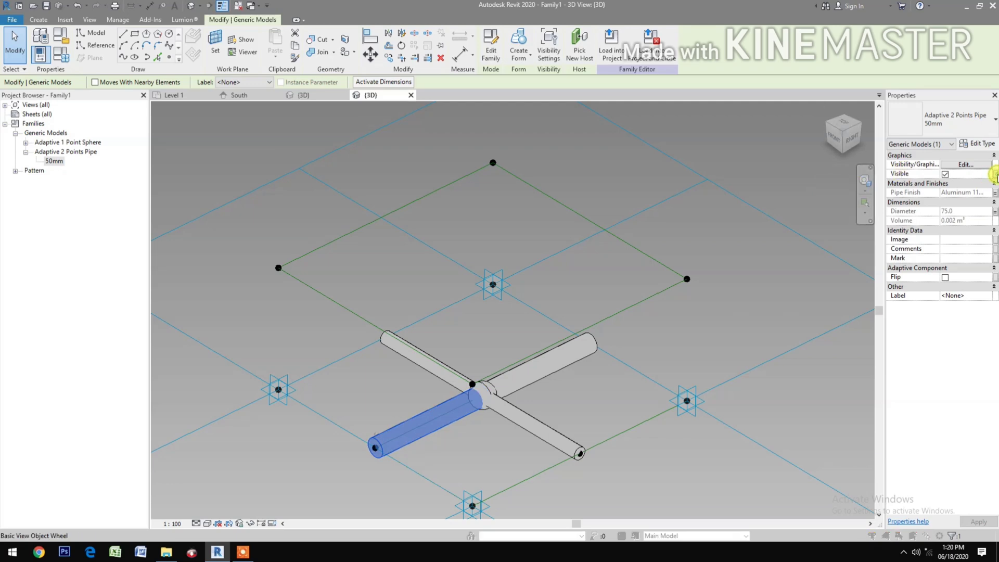
click(995, 175)
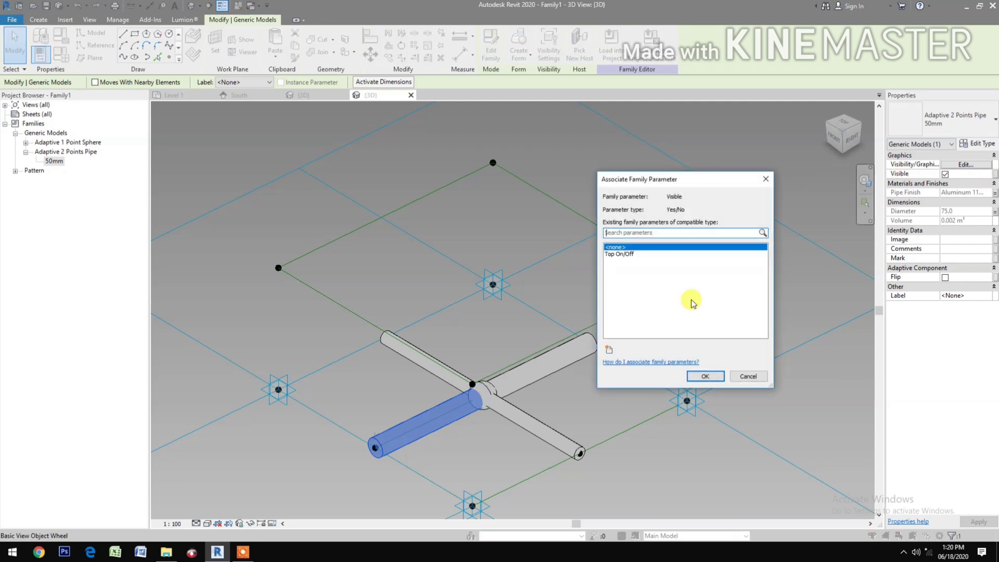
click(611, 349)
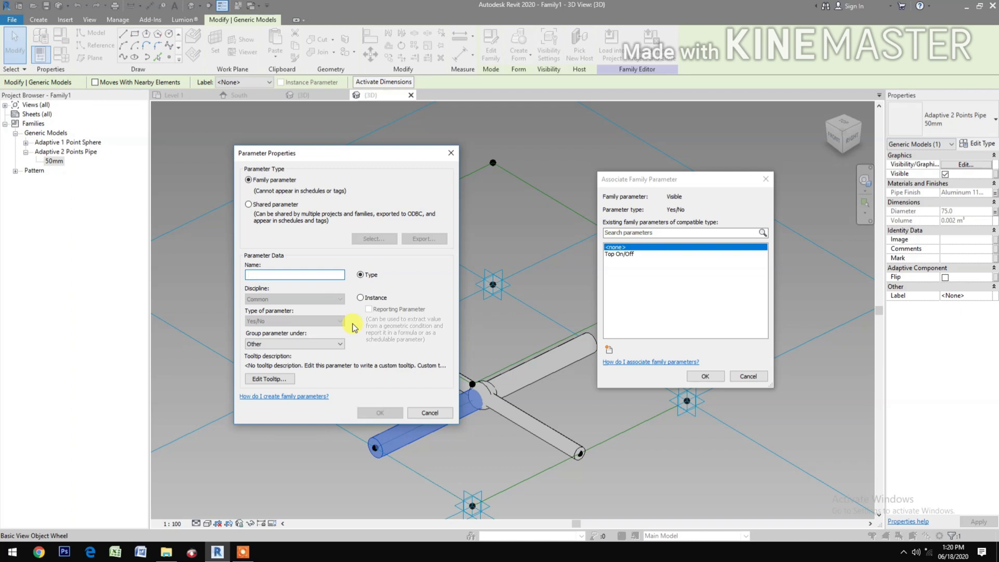
text(Bottom On/Off)
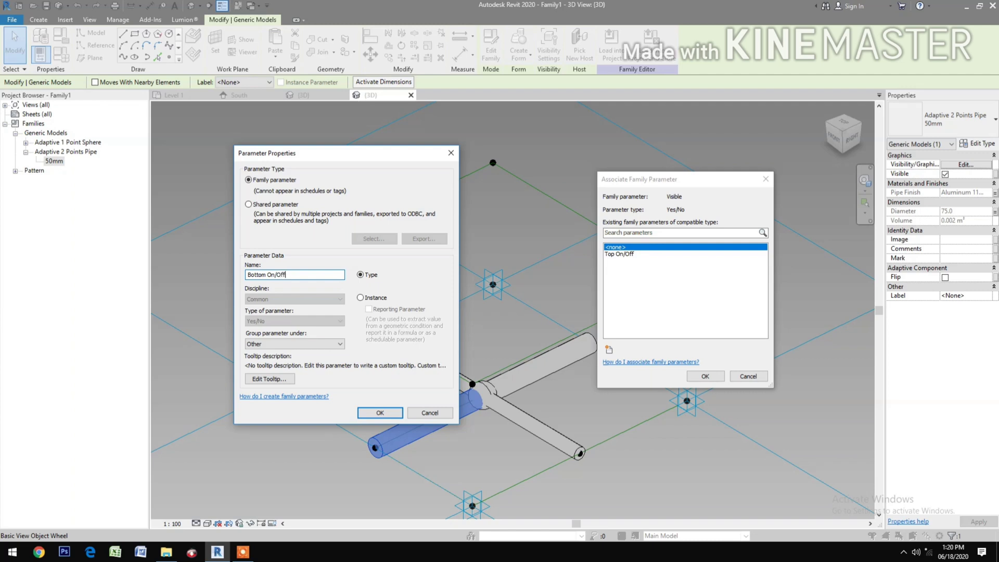
click(372, 413)
click(705, 377)
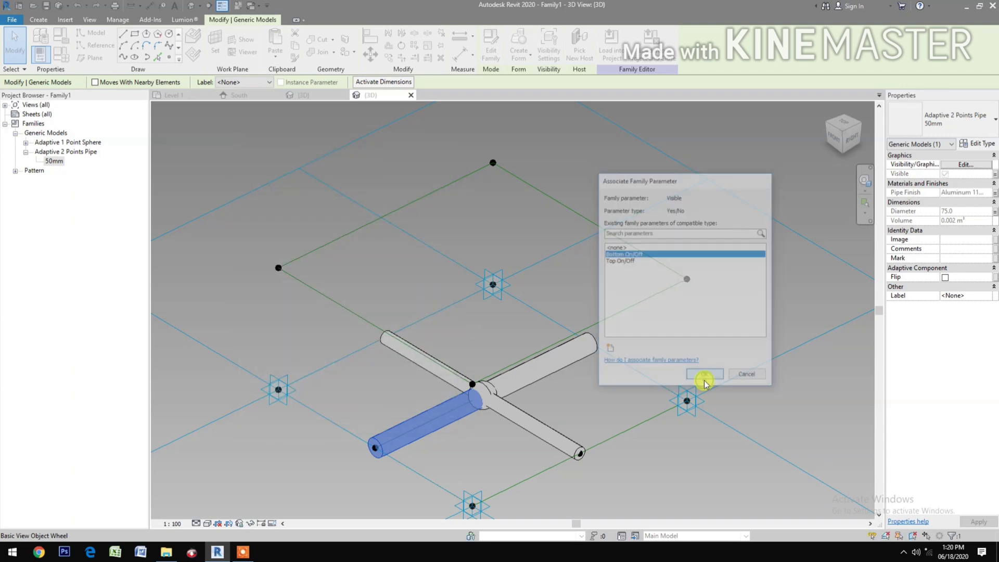
Associate the Visible property of the back-left pipe with a new Yes/No type parameter named Left On/Off.
click(438, 358)
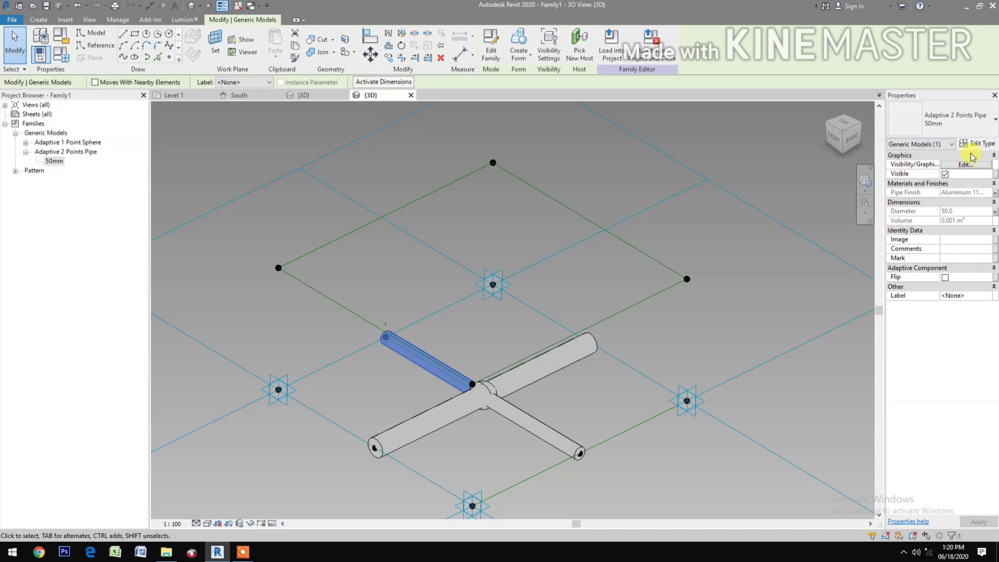
click(994, 175)
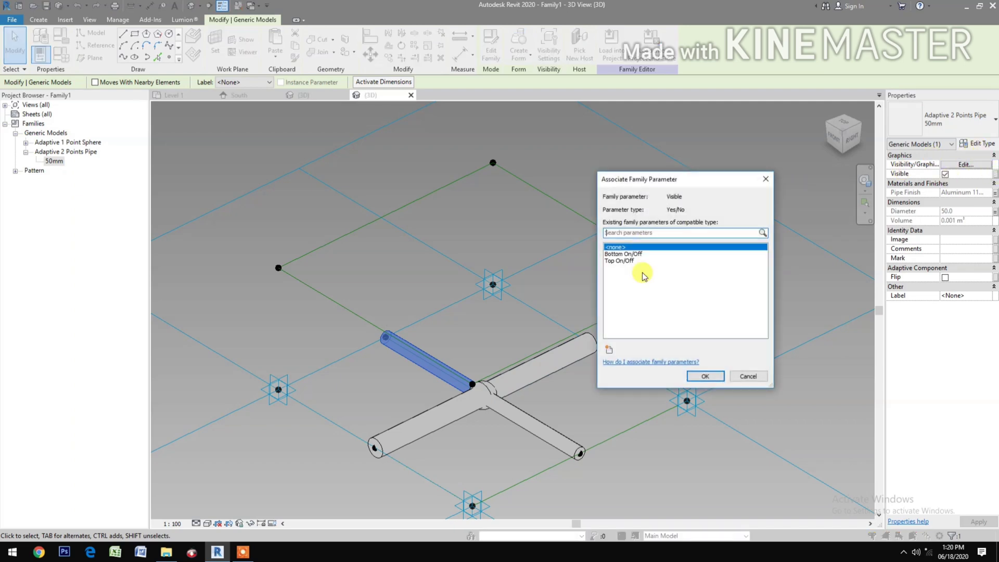
click(609, 347)
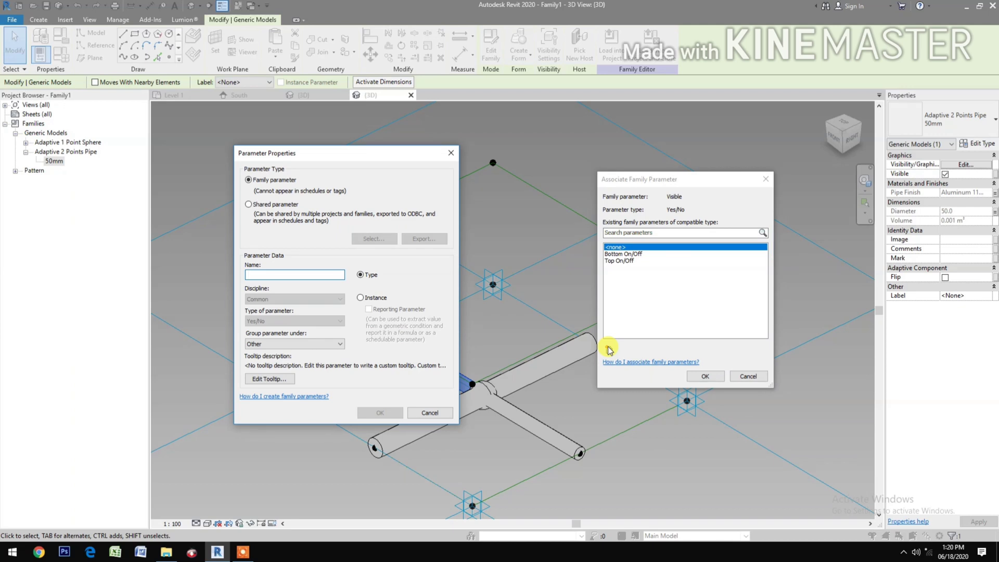
text(Left On/Off)
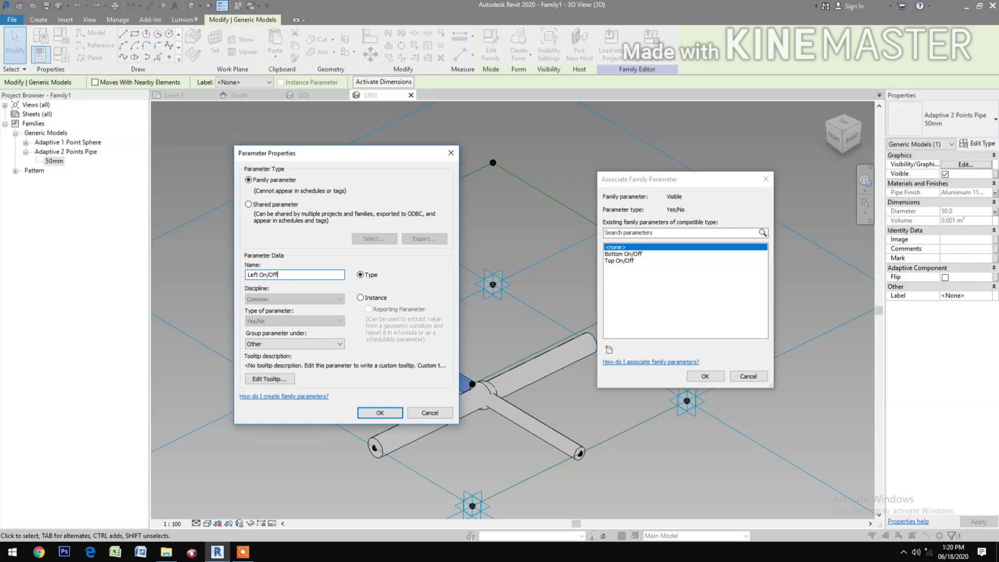
click(380, 412)
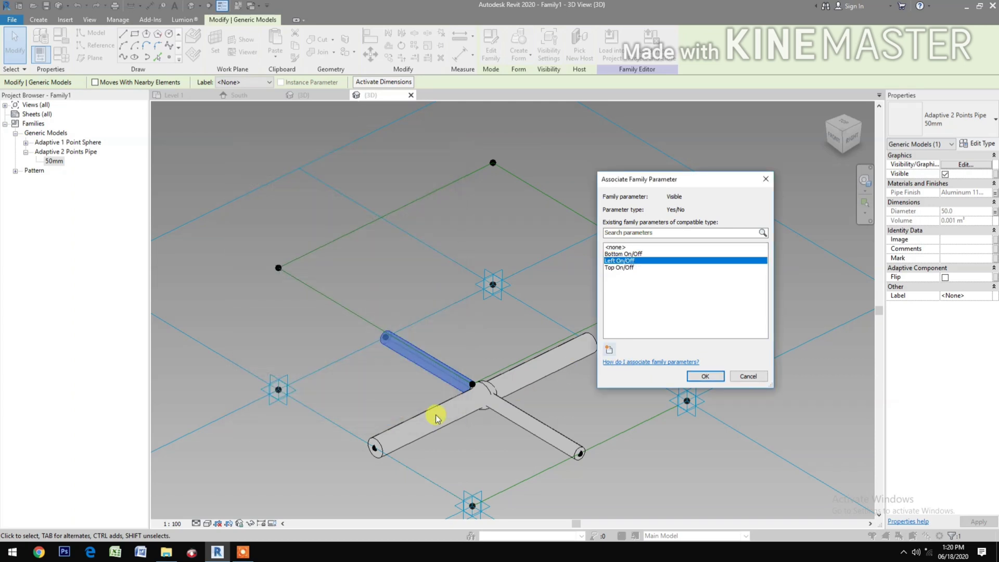
click(704, 376)
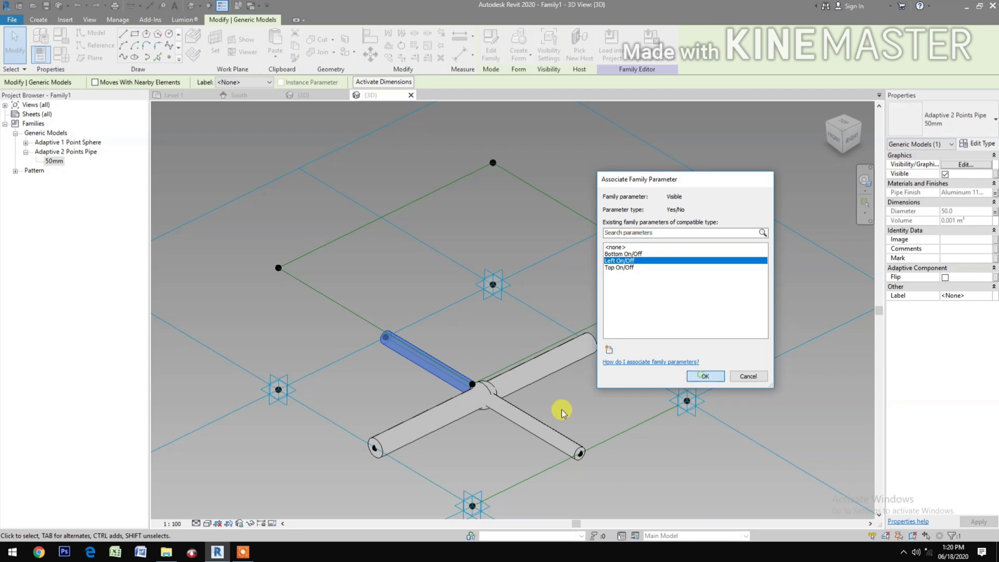
Associate the Visible property of the front-right pipe with a new Yes/No type parameter named Rigth On/Off.
click(532, 420)
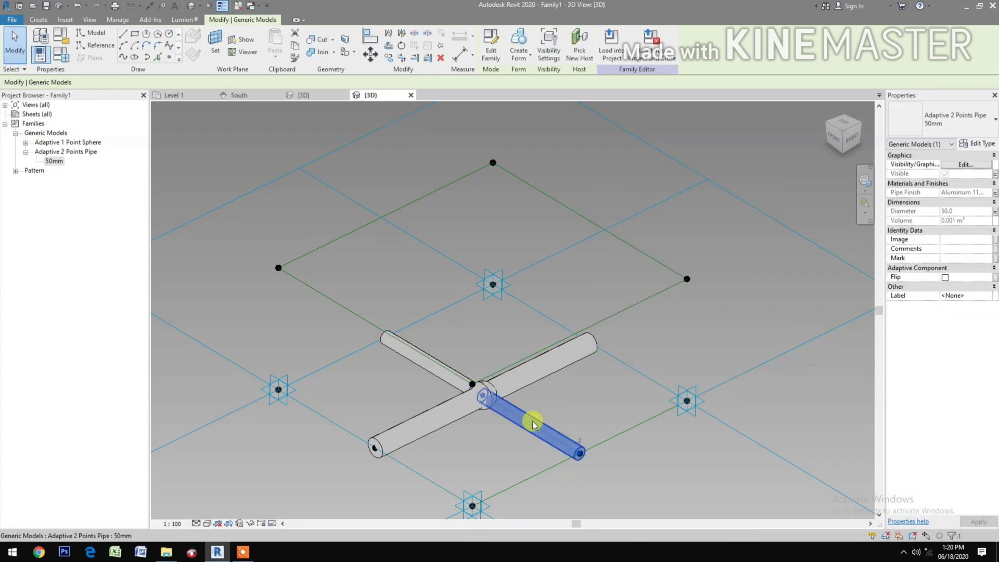
click(995, 174)
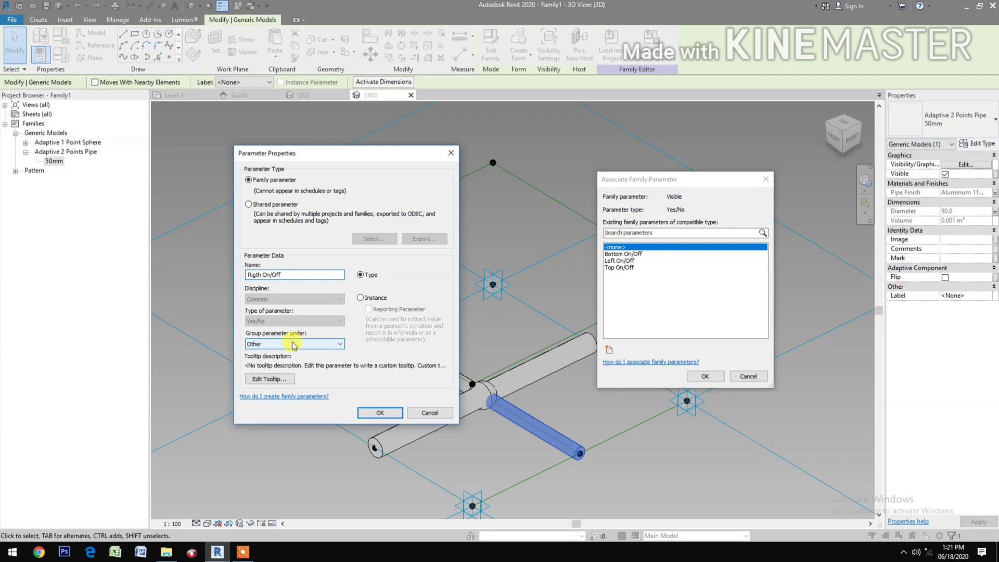
click(380, 412)
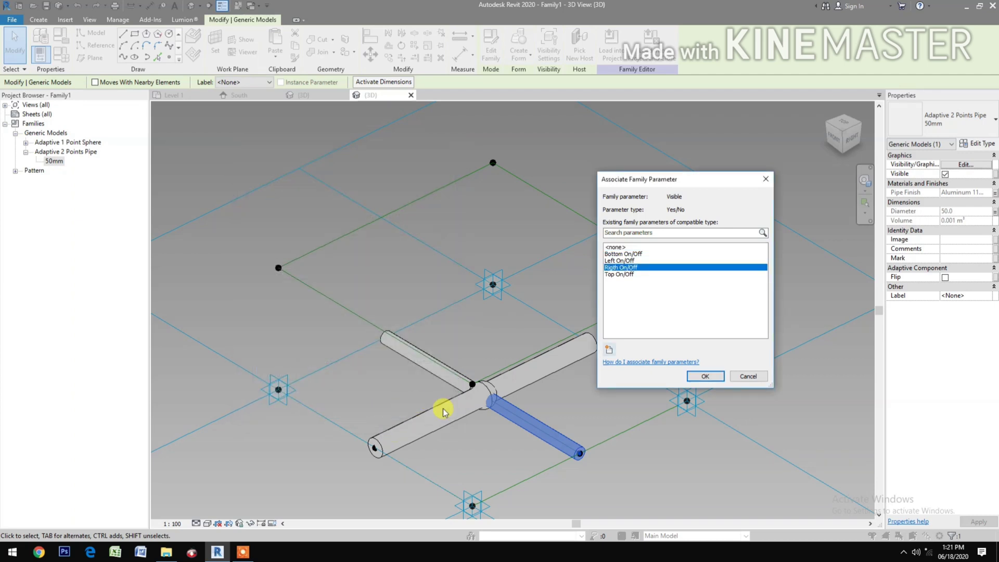
click(706, 376)
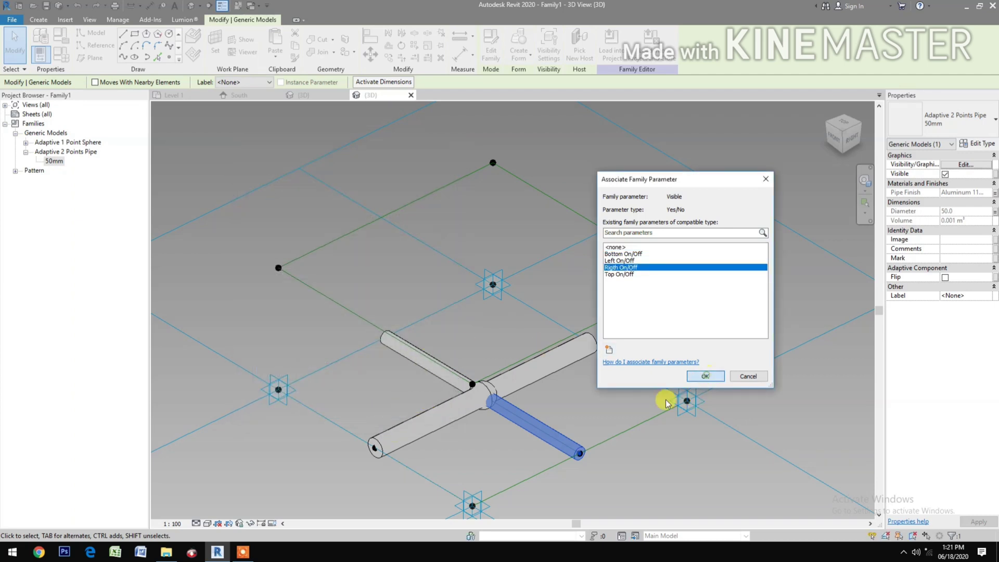
Temporarily hide the four pipes and the central sphere joint in the 3D view.
click(512, 454)
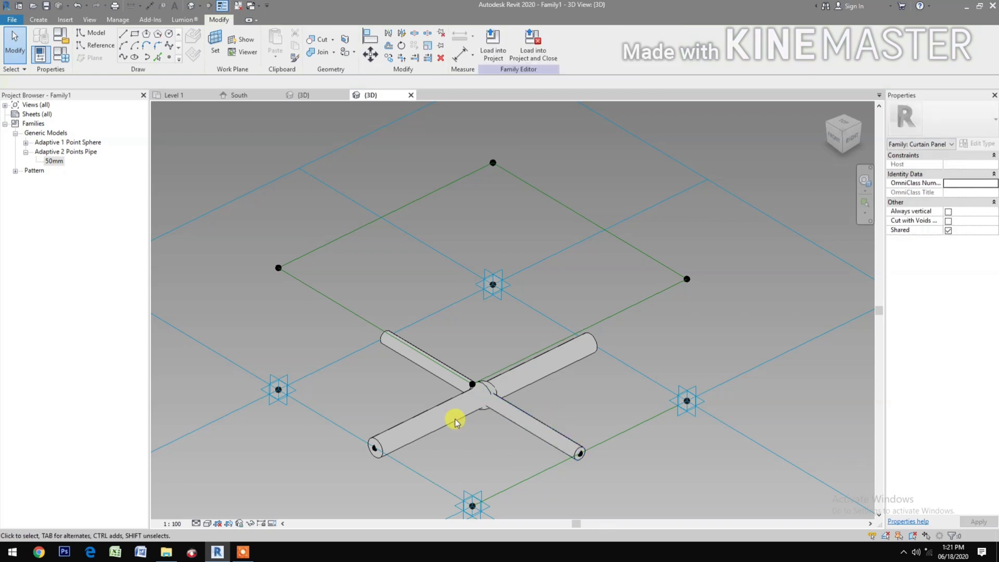
click(442, 407)
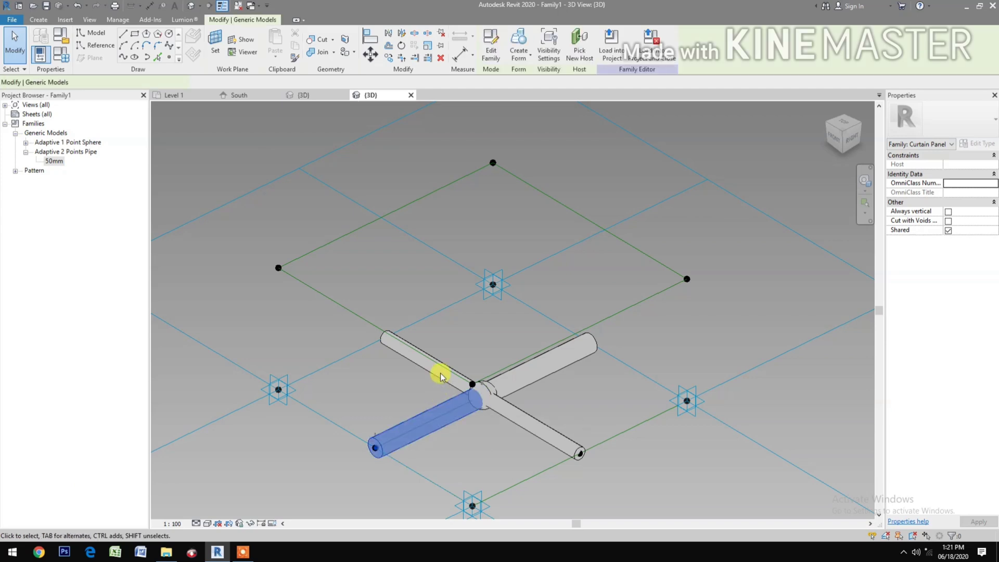
key(Tab)
key(Tab)
ctrl+click(407, 342)
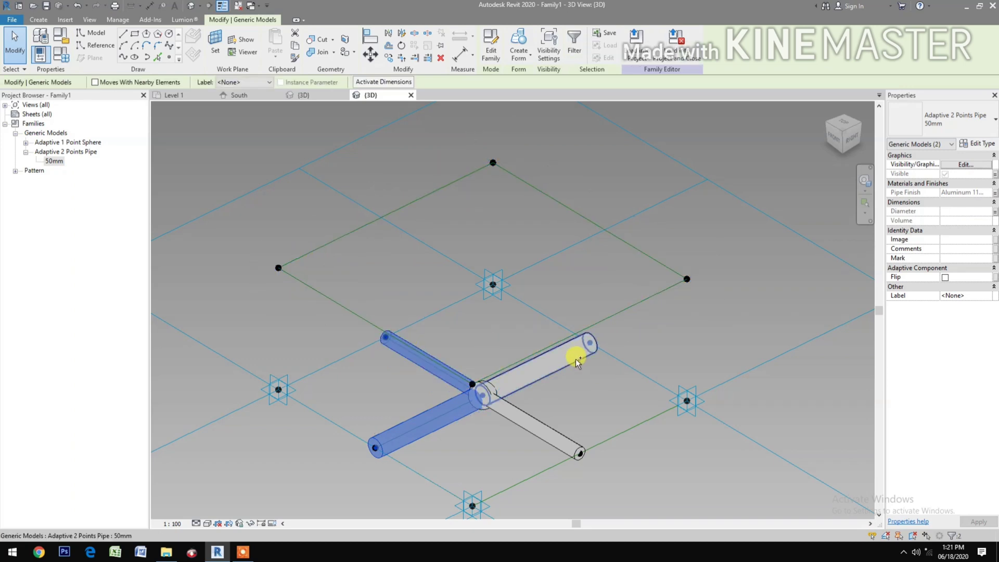
ctrl+click(576, 358)
ctrl+click(479, 384)
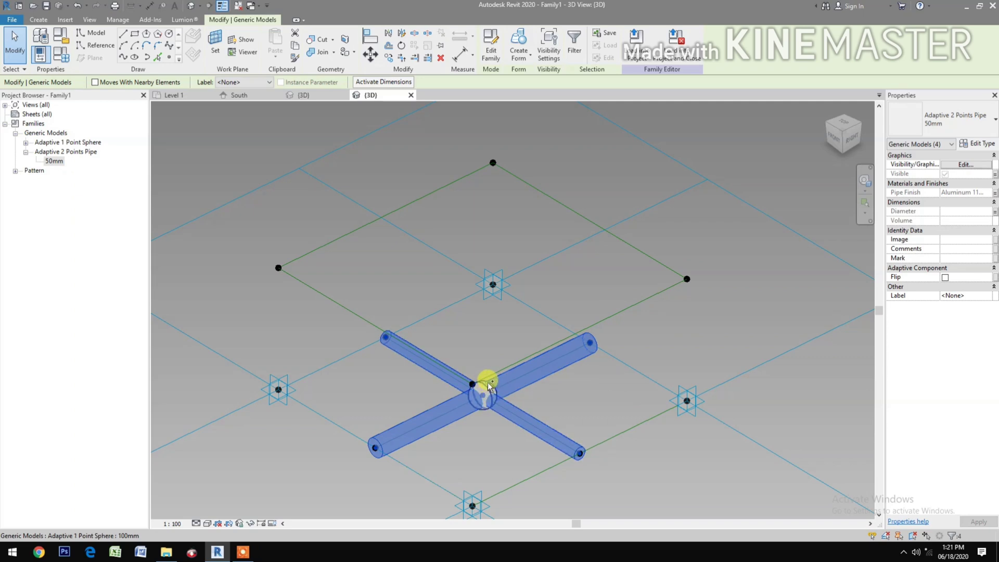
ctrl+click(488, 385)
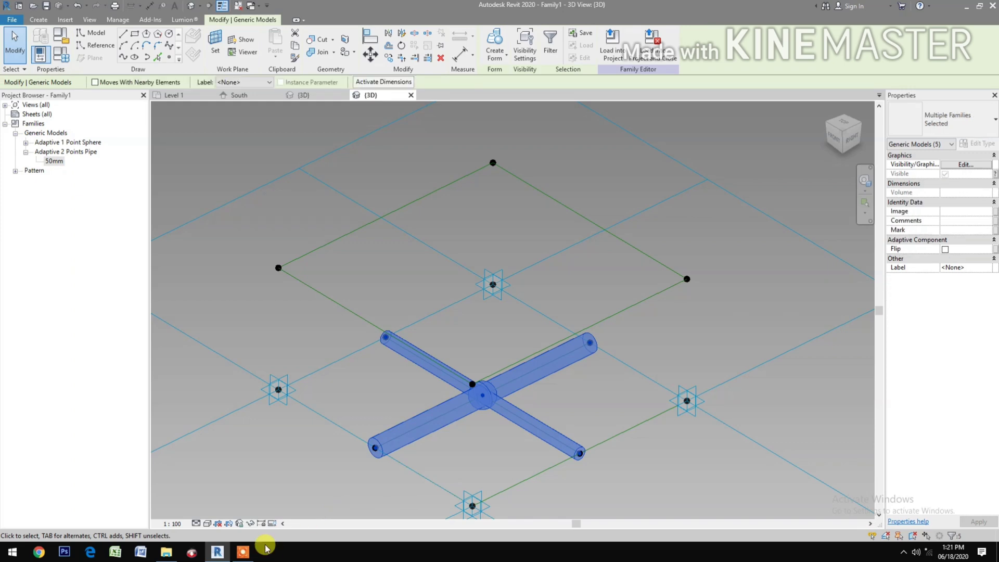
click(264, 524)
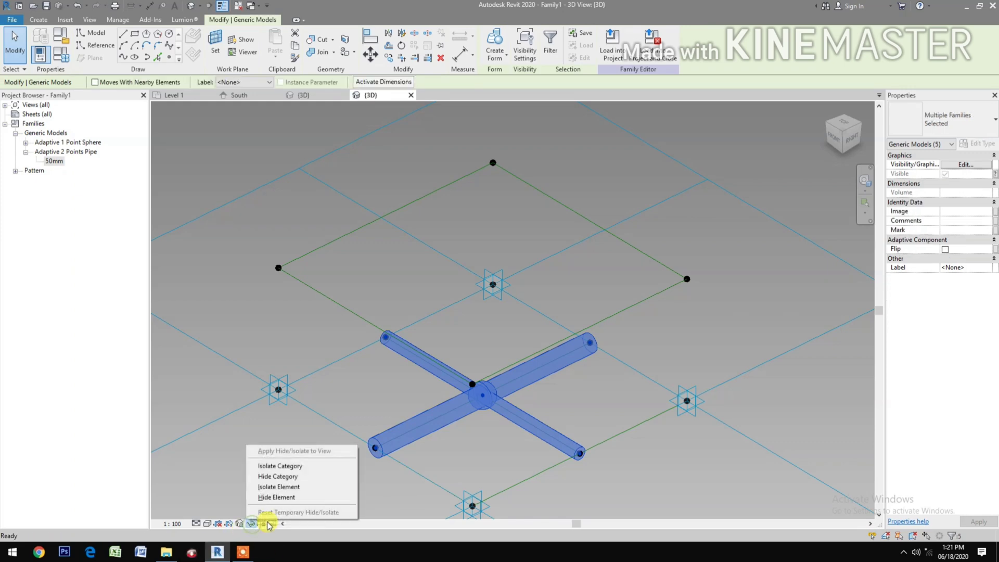
click(284, 497)
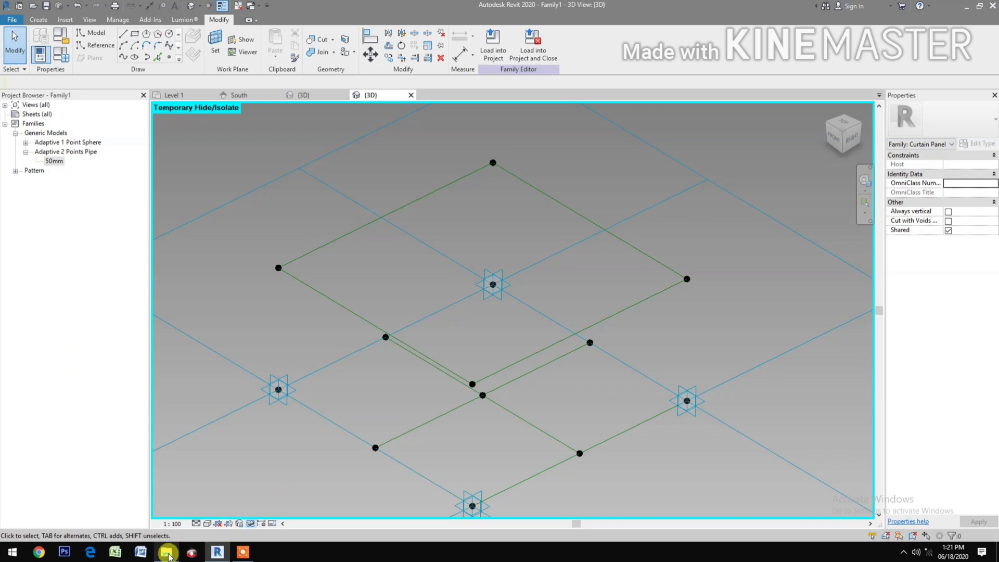
Open the Adaptive 3 Points Pipe.rfa family from the Generic Model folder and load it into Family1.
mouse_move(168, 556)
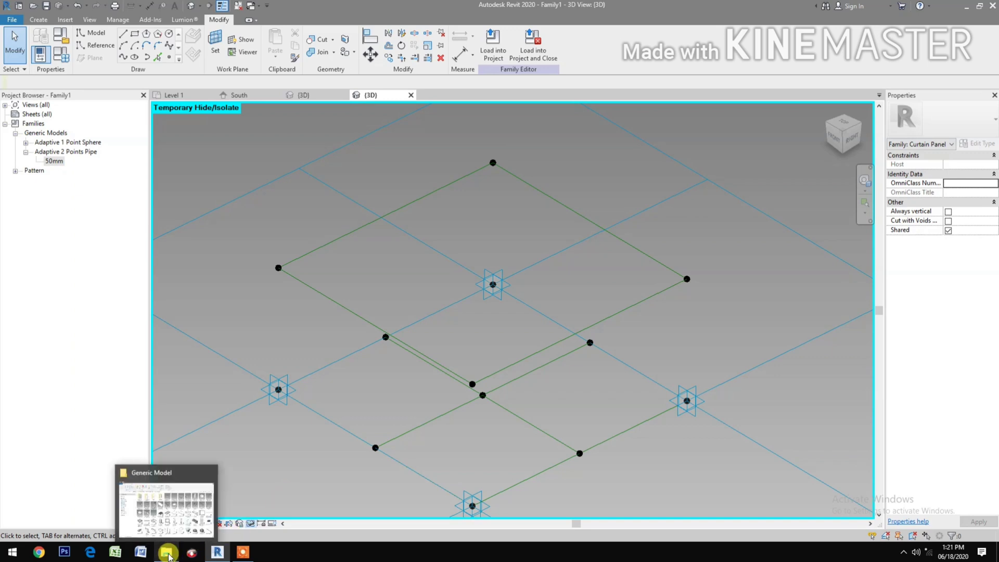
click(168, 556)
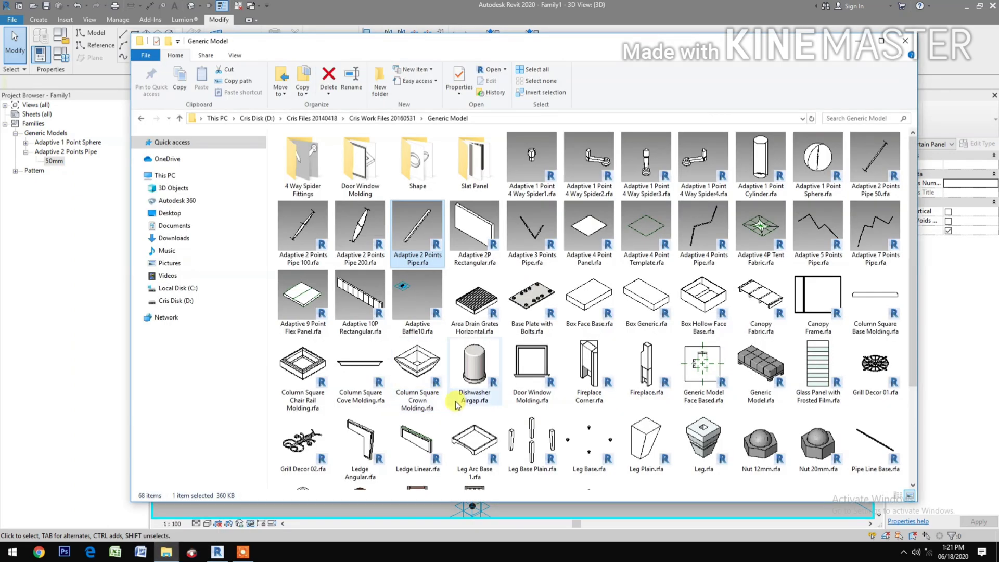
click(550, 230)
key(alt+Tab)
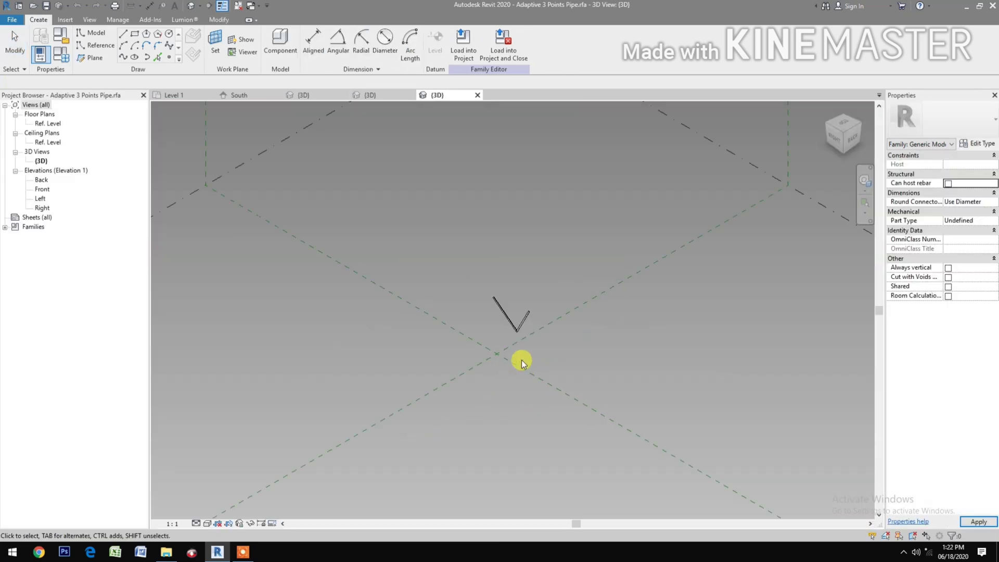
click(501, 56)
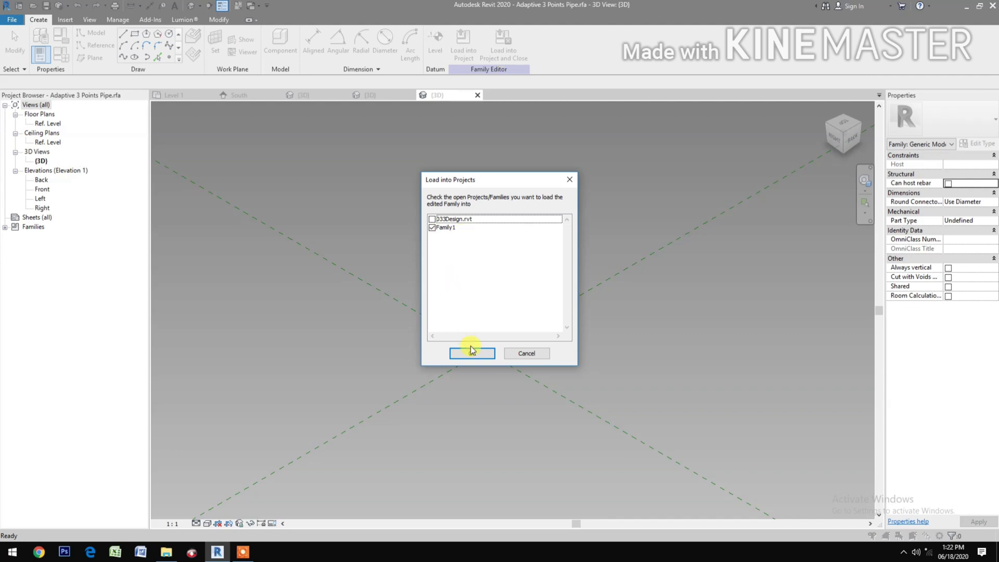
click(472, 354)
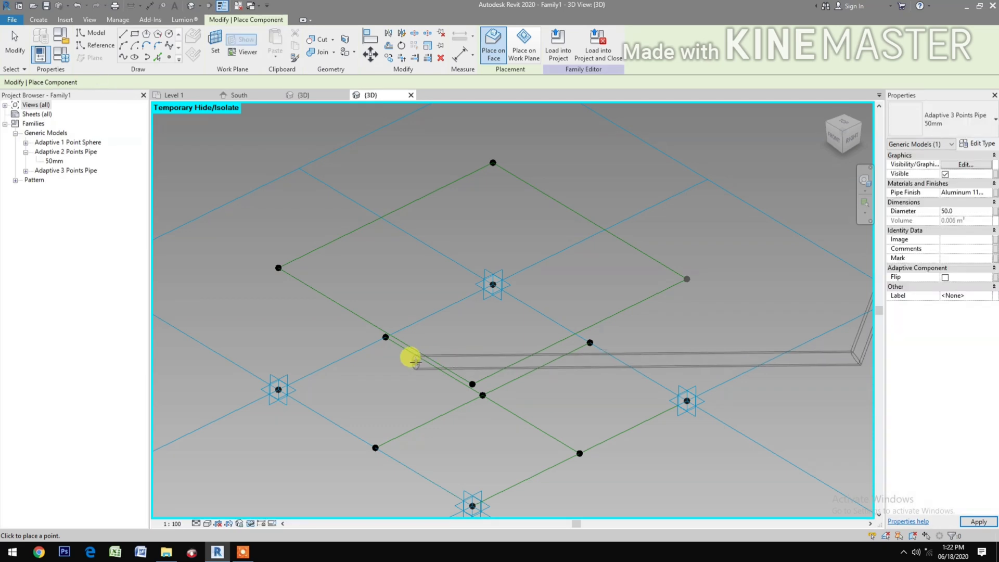
Place a 50mm Adaptive 3 Points Pipe from the left corner of the raised square through the lower centre point to its right corner.
scroll(415, 359, down, 2)
click(419, 384)
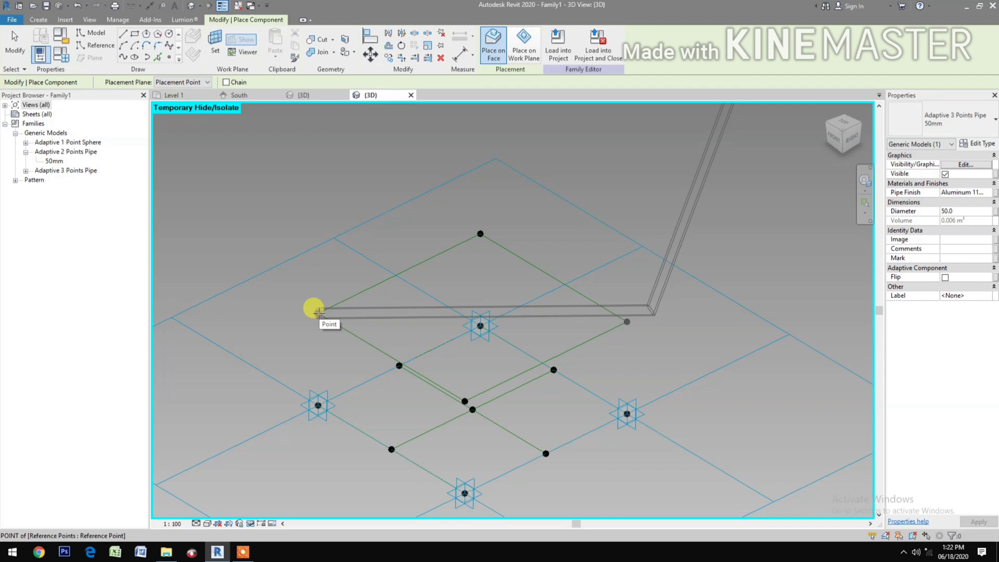
click(318, 312)
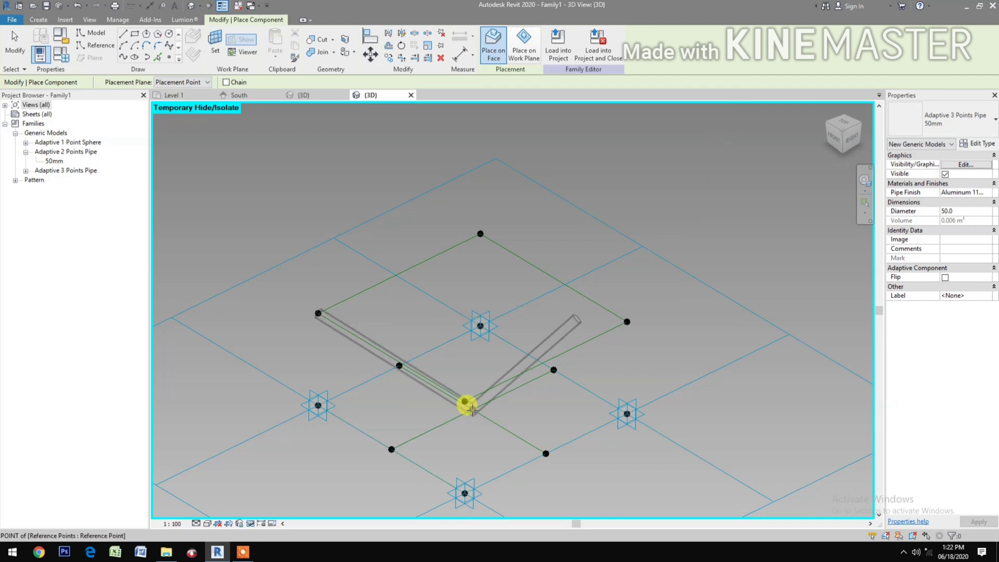
click(626, 322)
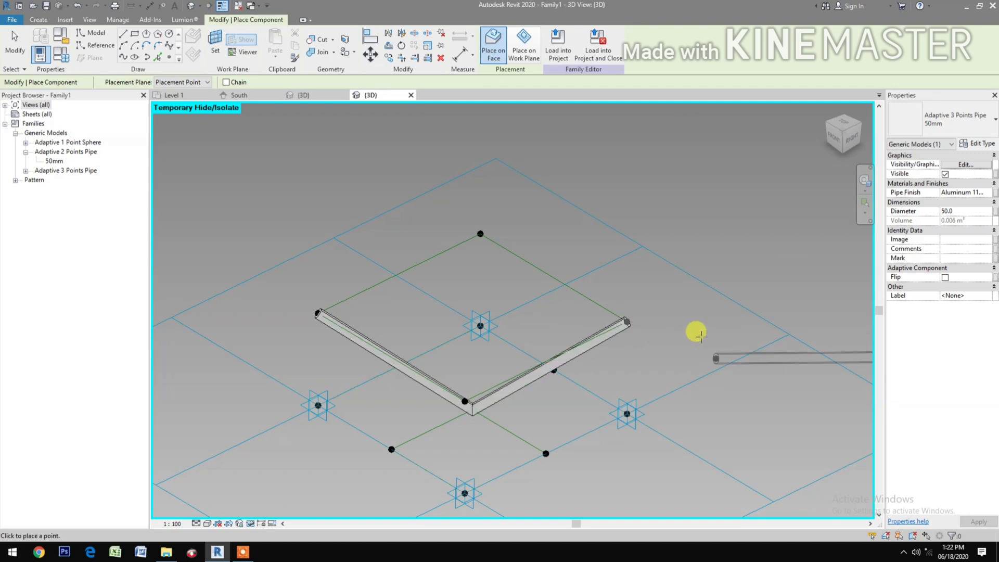
key(Escape)
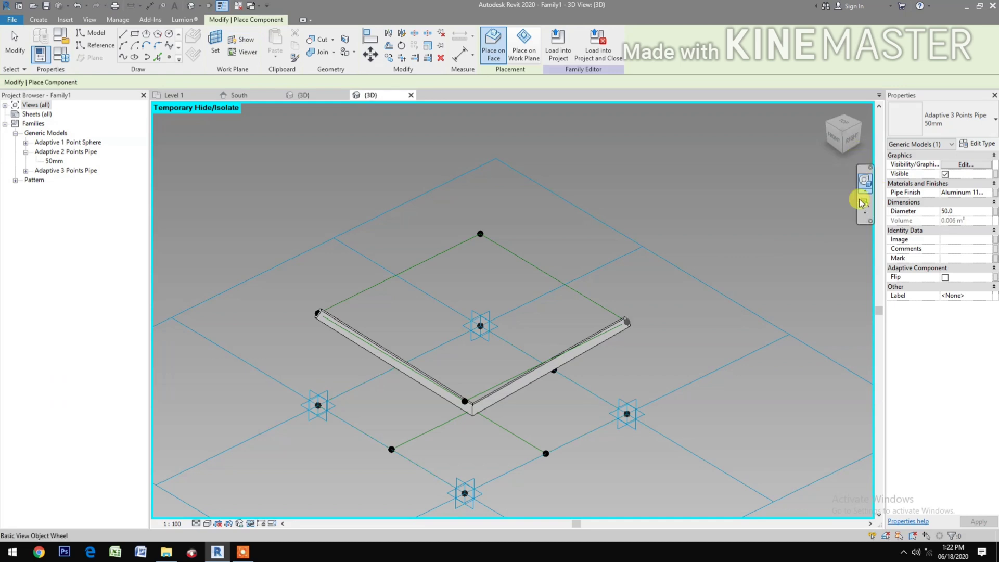
Temporarily hide the newly placed three-point pipe to expose the reference points beneath it.
click(864, 182)
drag(801, 288, 707, 285)
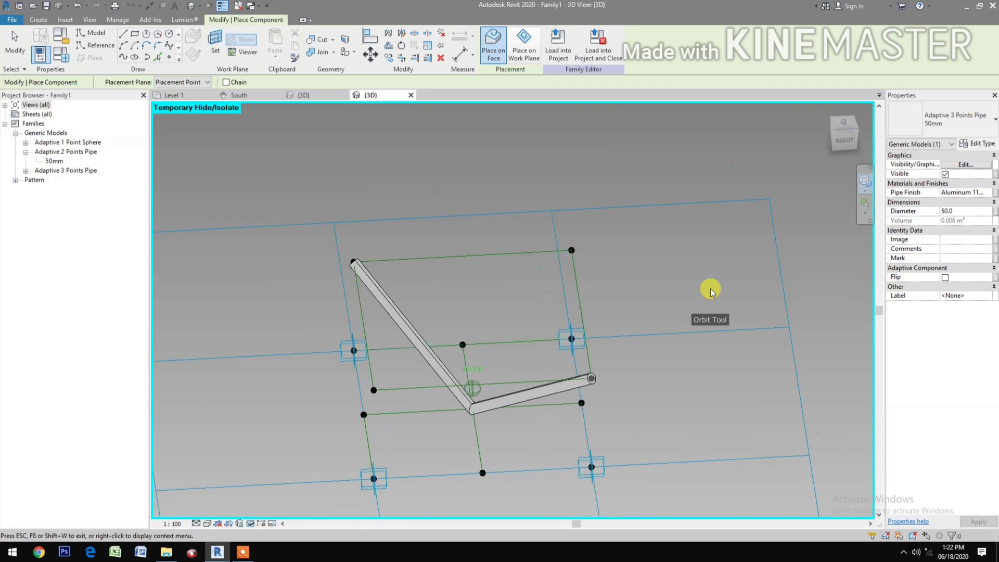
key(Escape)
key(Escape)
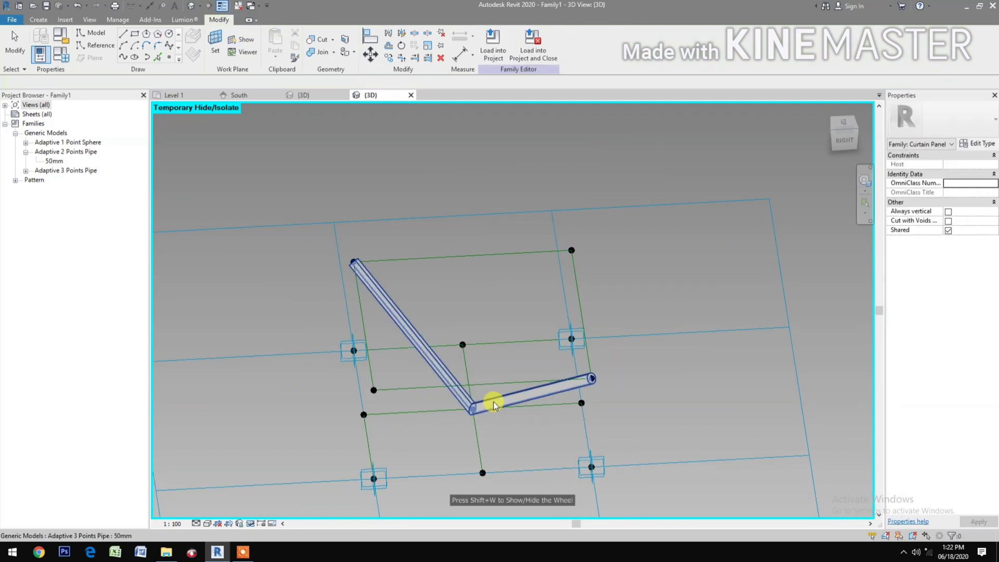
click(249, 525)
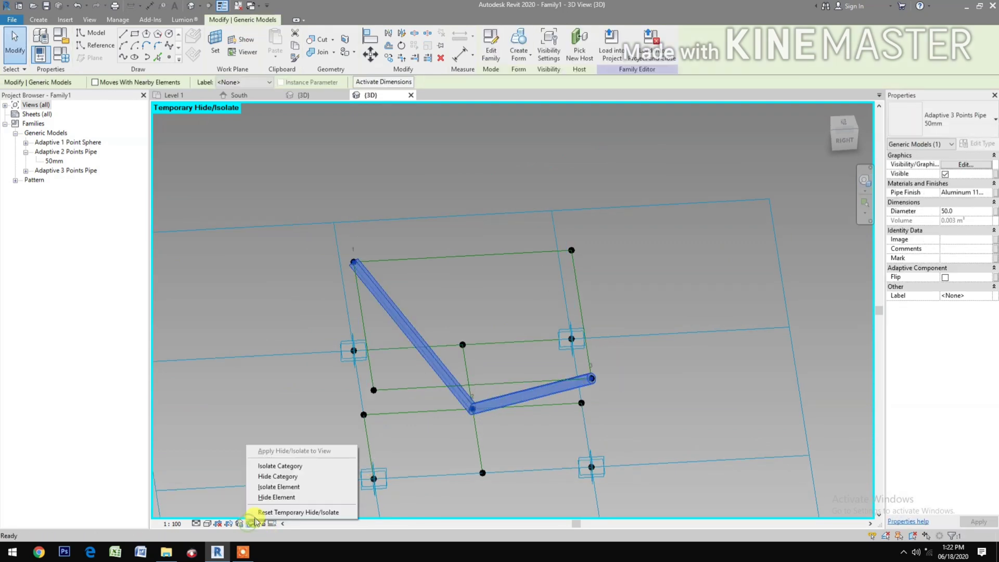
click(261, 495)
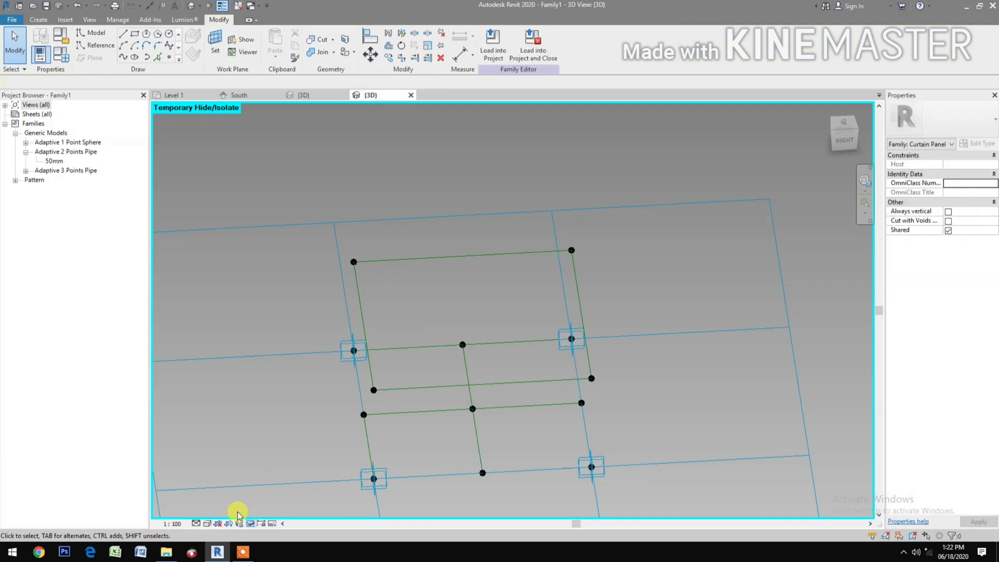
Place a second 50mm Adaptive 3 Points Pipe from the raised square's front corner through the lower centre point to its back corner.
click(25, 170)
click(53, 180)
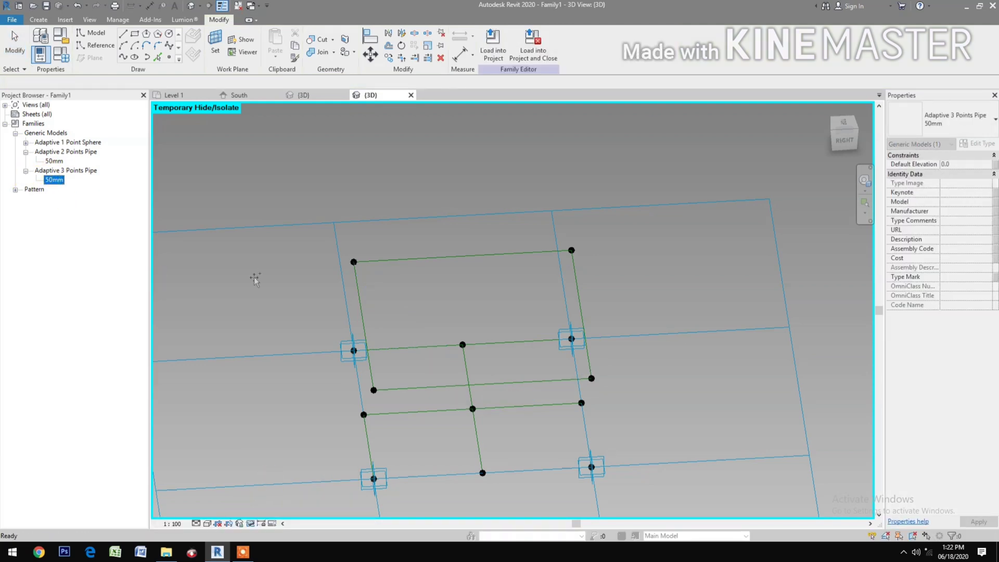
drag(255, 279, 368, 386)
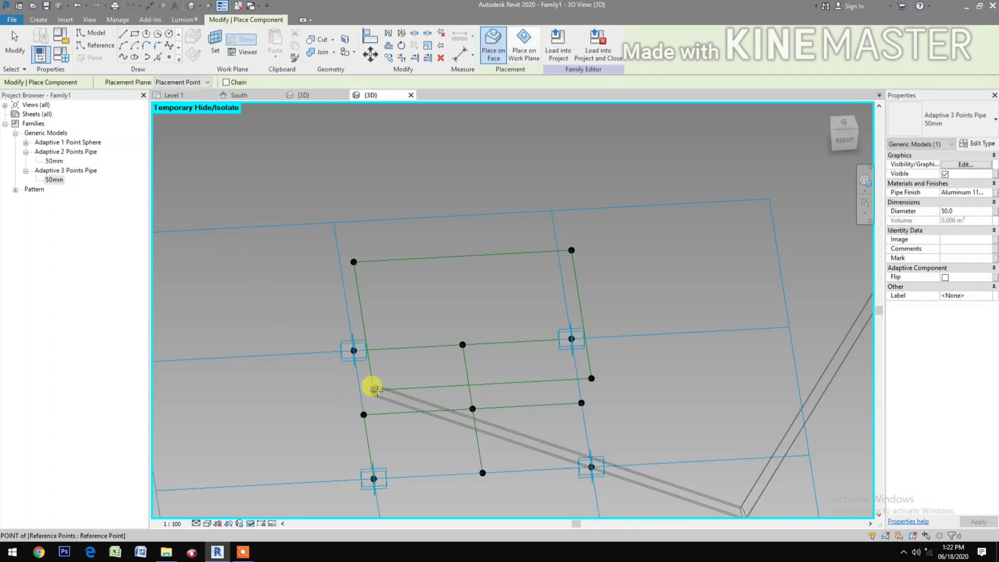
click(374, 389)
click(472, 408)
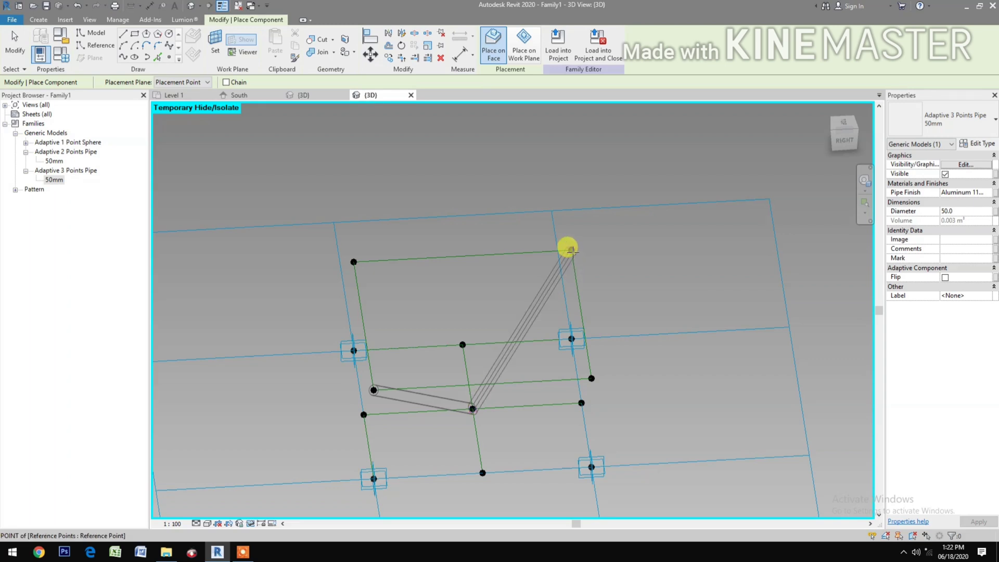
click(571, 250)
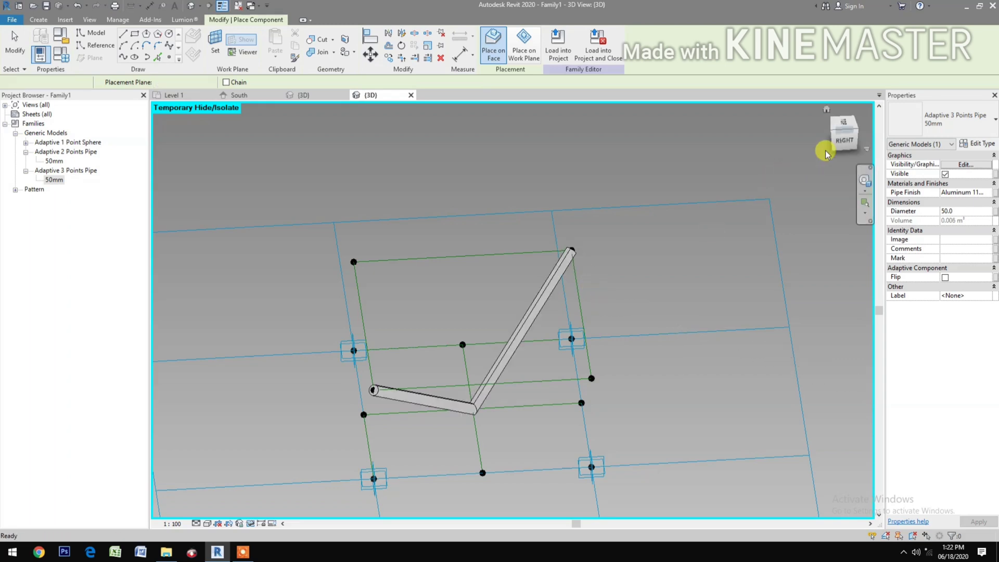
key(Escape)
Restore the isometric view and reset the temporary hide so all pipes and the sphere are shown.
click(841, 128)
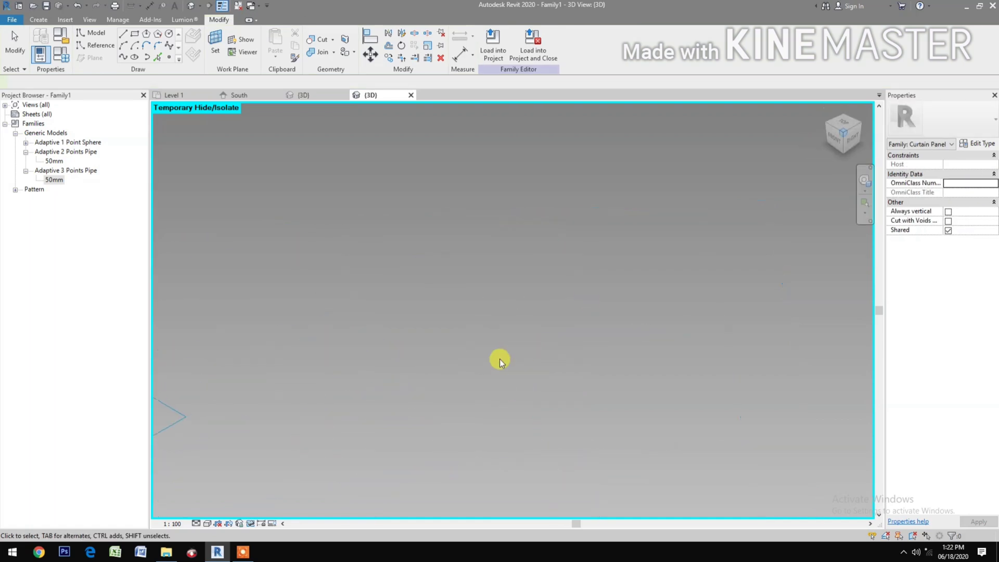
scroll(517, 311, up, 3)
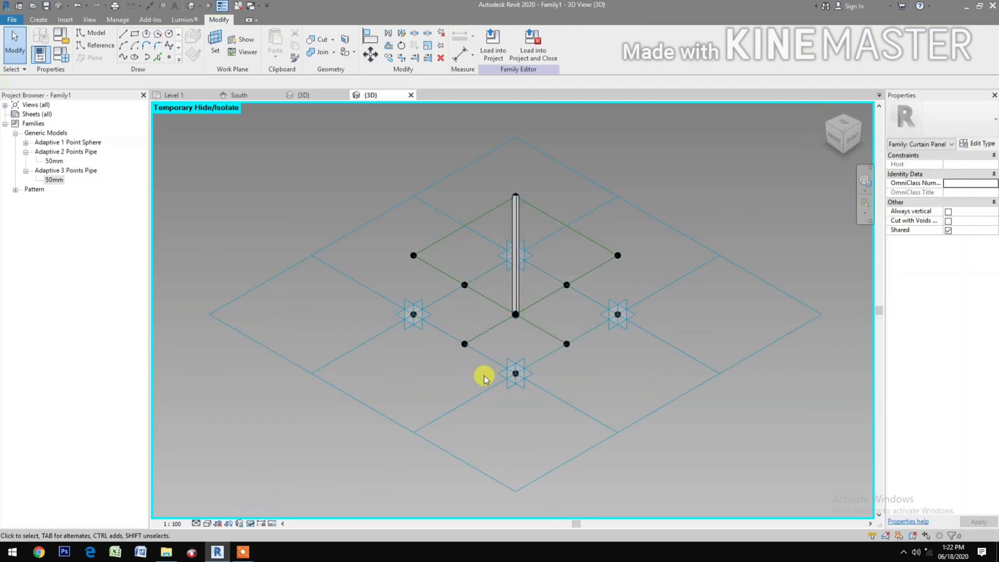
middle_drag(484, 379, 479, 422)
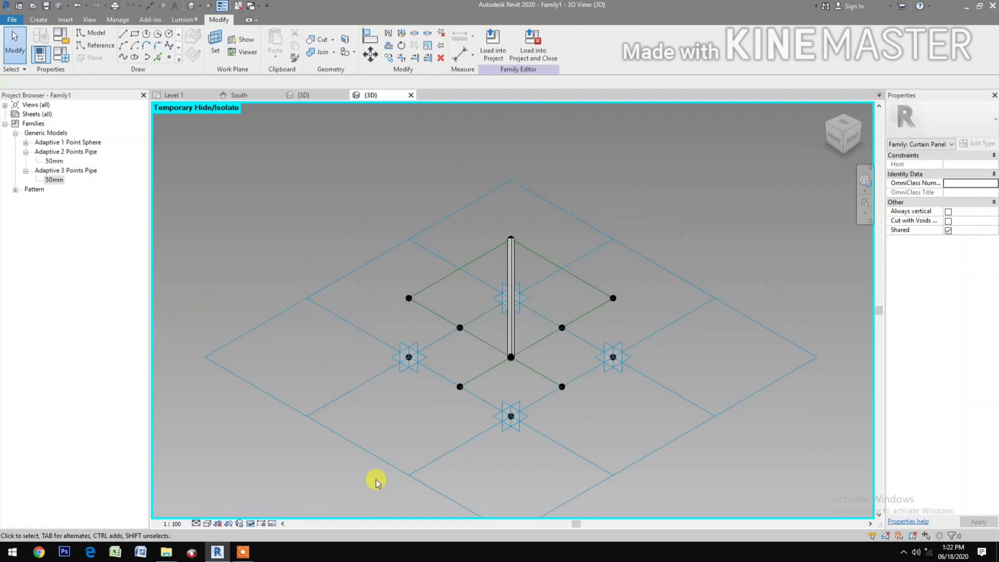
click(249, 525)
click(272, 515)
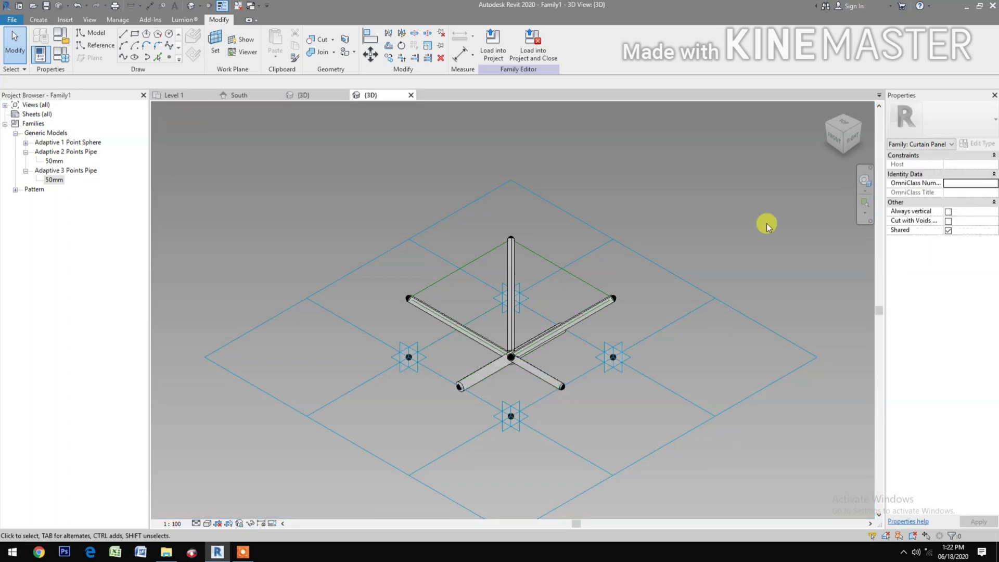
Associate the Pipe Finish property of both three-point pipes with the existing Frame Finish parameter.
click(865, 182)
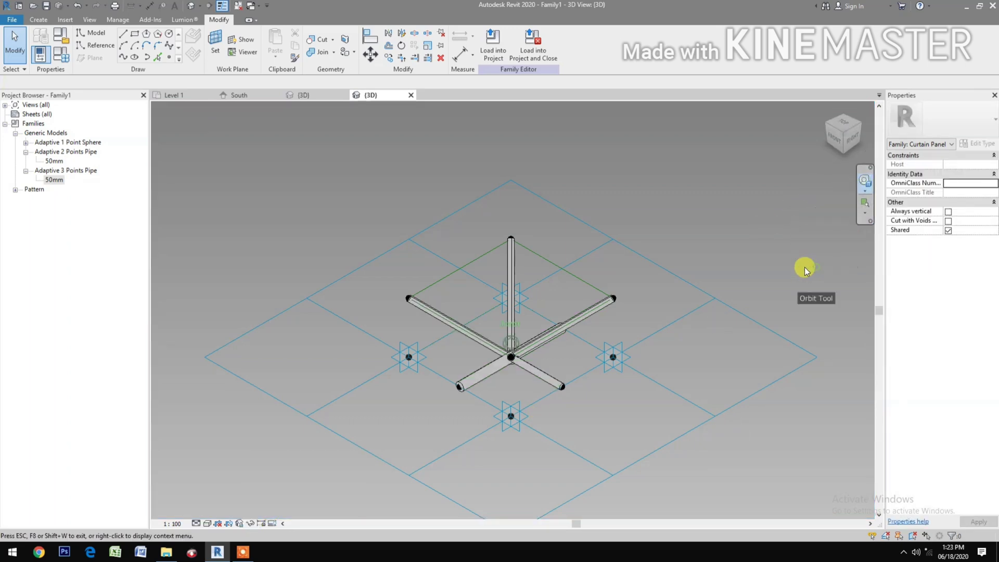
drag(805, 270, 772, 271)
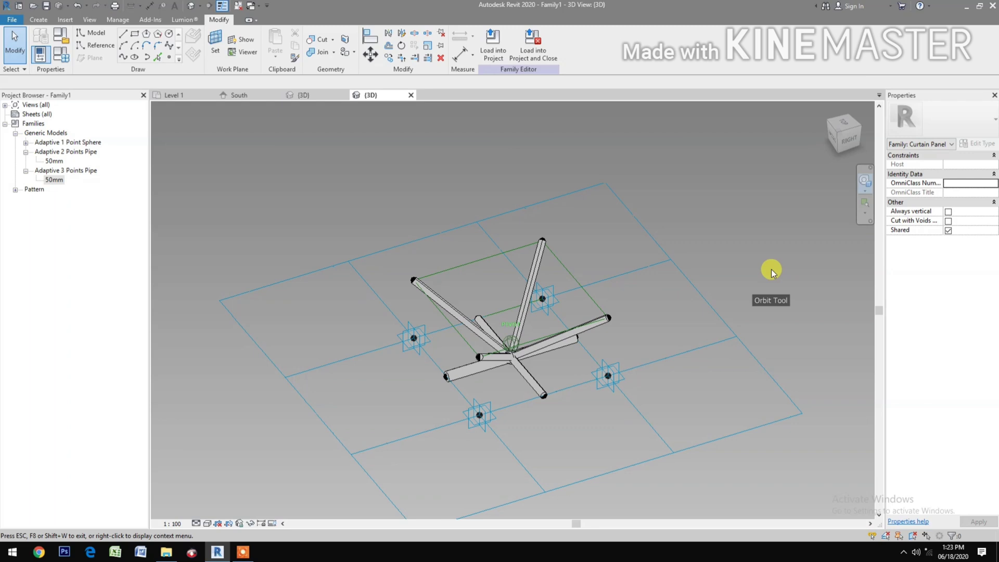
key(Escape)
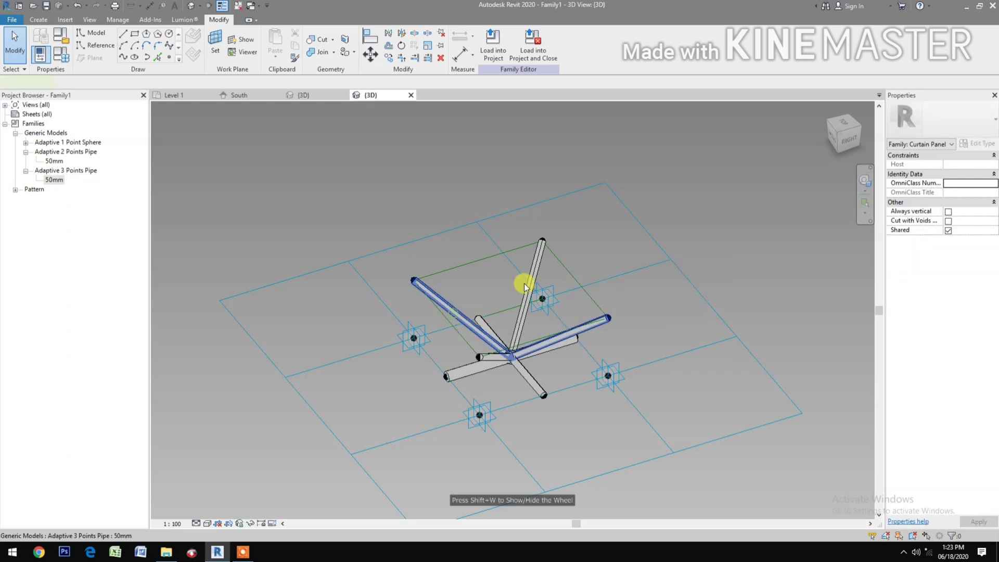
click(535, 267)
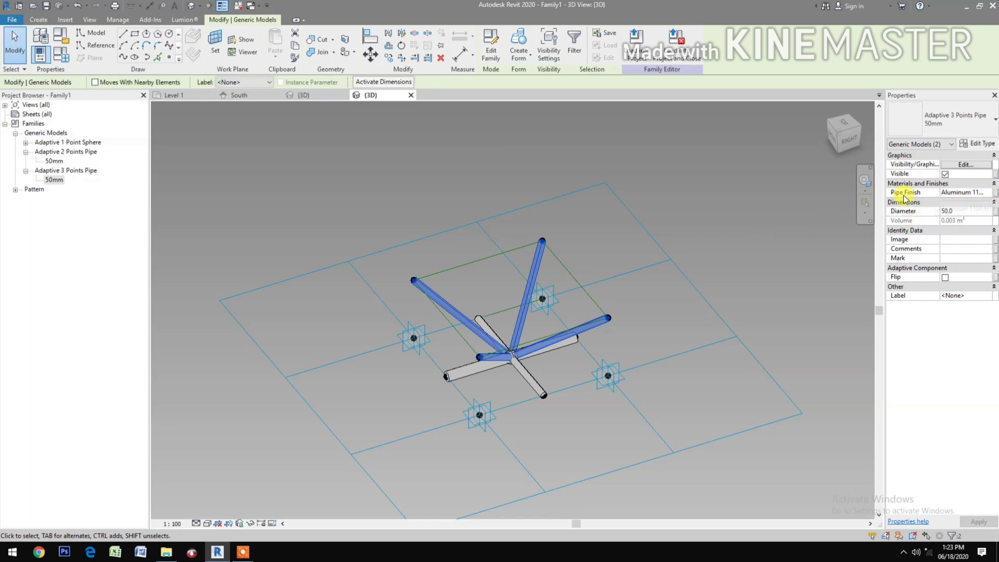
click(995, 193)
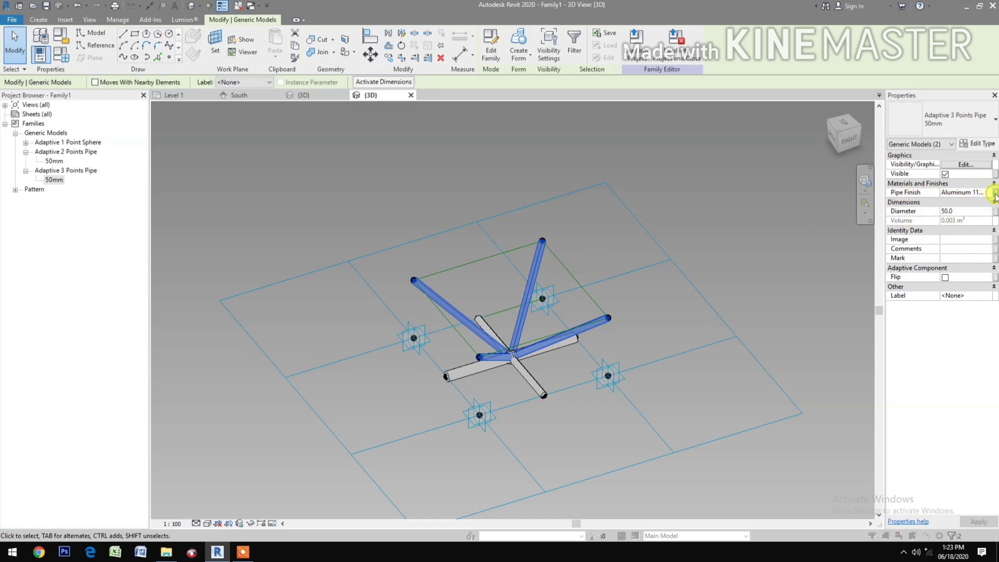
click(630, 253)
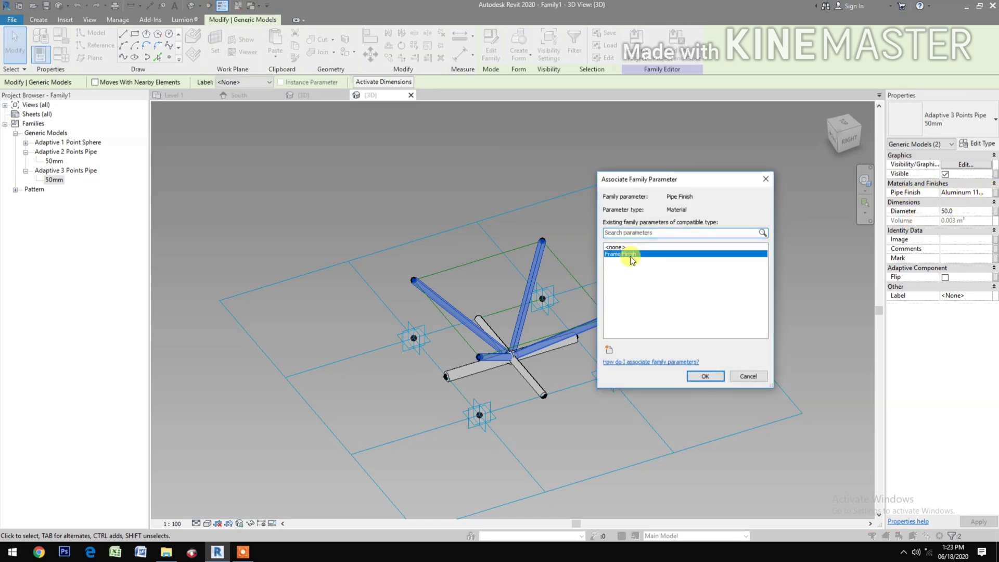
click(703, 376)
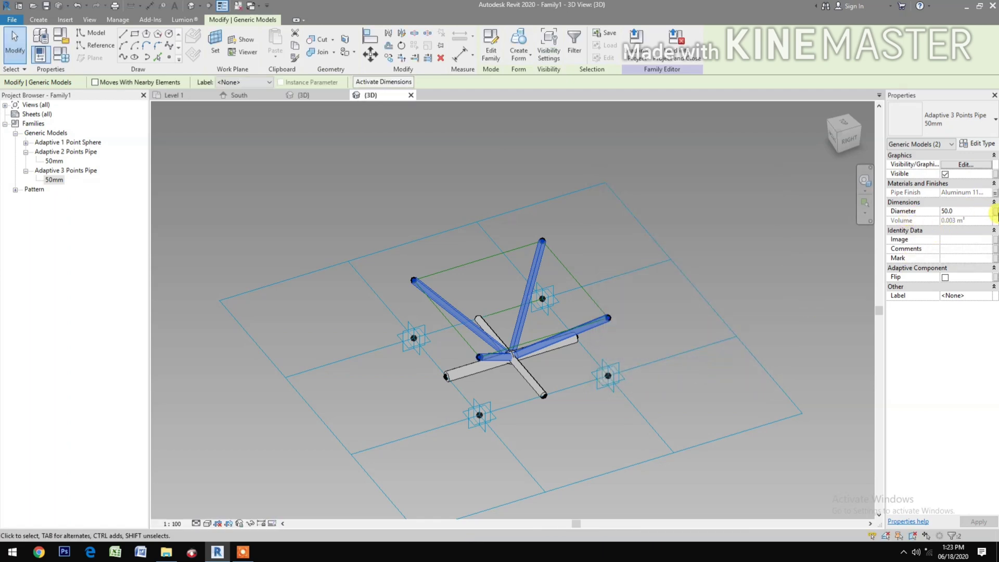
Associate the Diameter of both three-point pipes with a new type parameter named Frame 2 Dia.
click(995, 211)
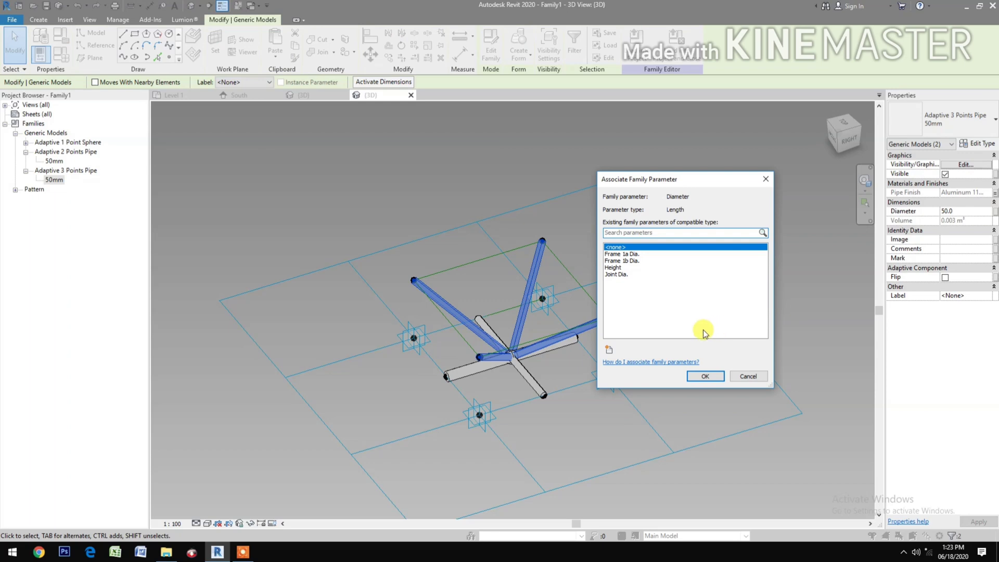
click(608, 350)
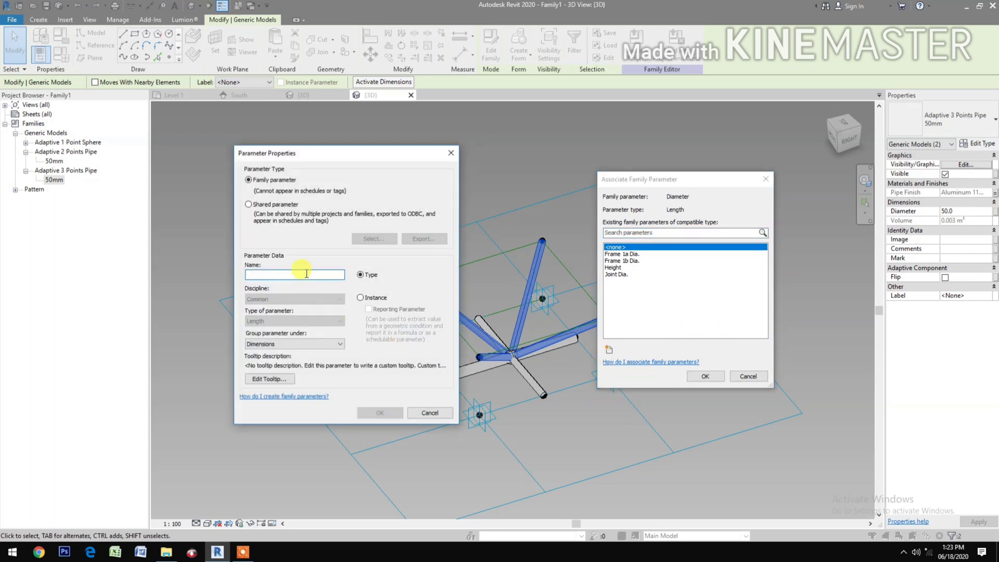
text(Frame 2 Dia.)
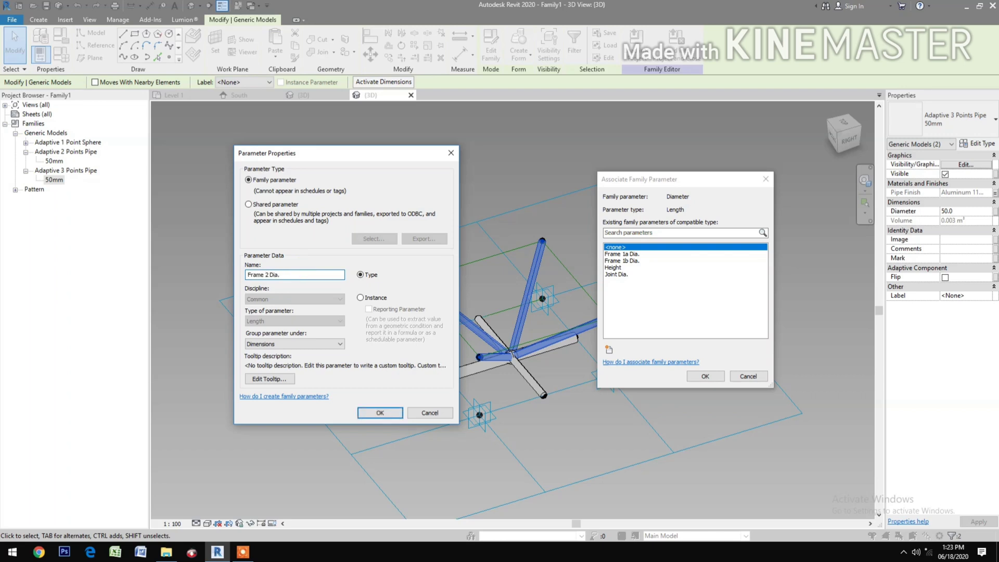
click(383, 413)
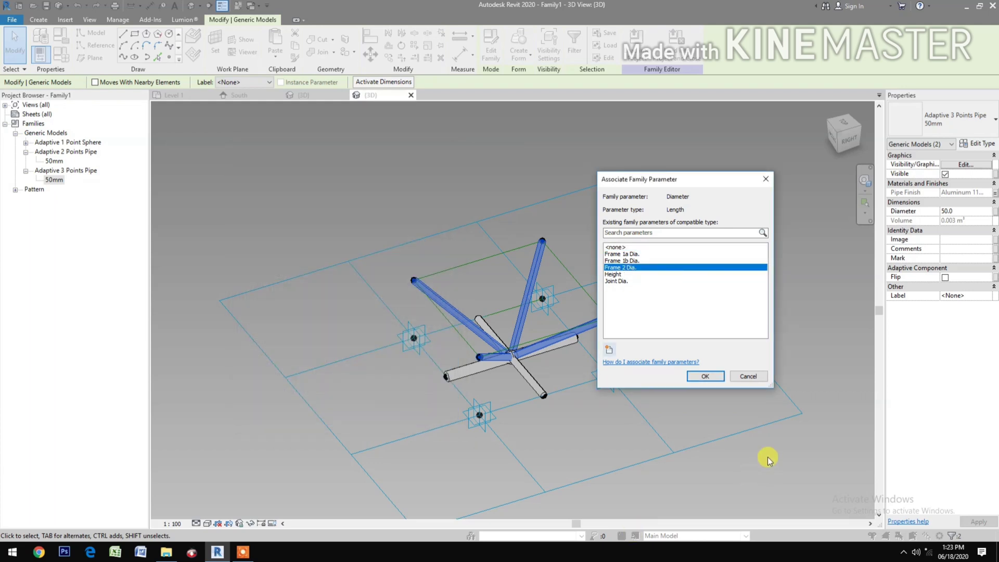
click(706, 376)
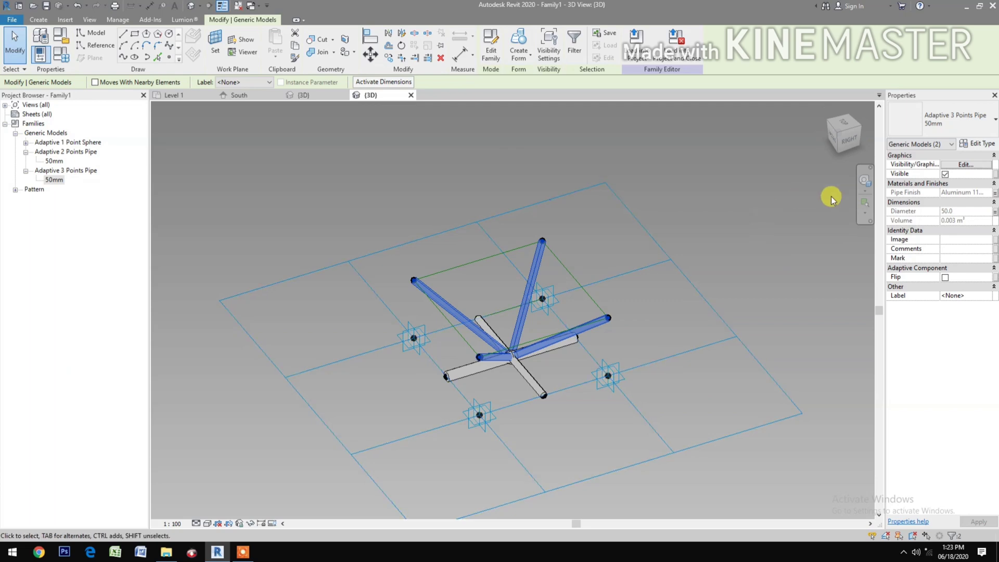
Clear the pipe selection and open Adaptive 5 Points Pipe.rfa from the Generic Model folder in File Explorer.
click(864, 180)
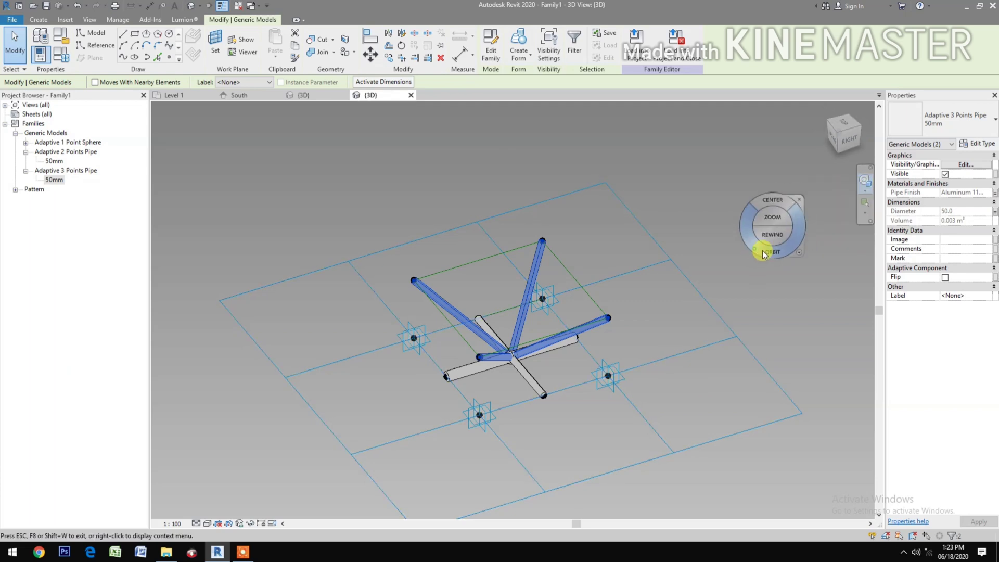
drag(763, 250, 794, 254)
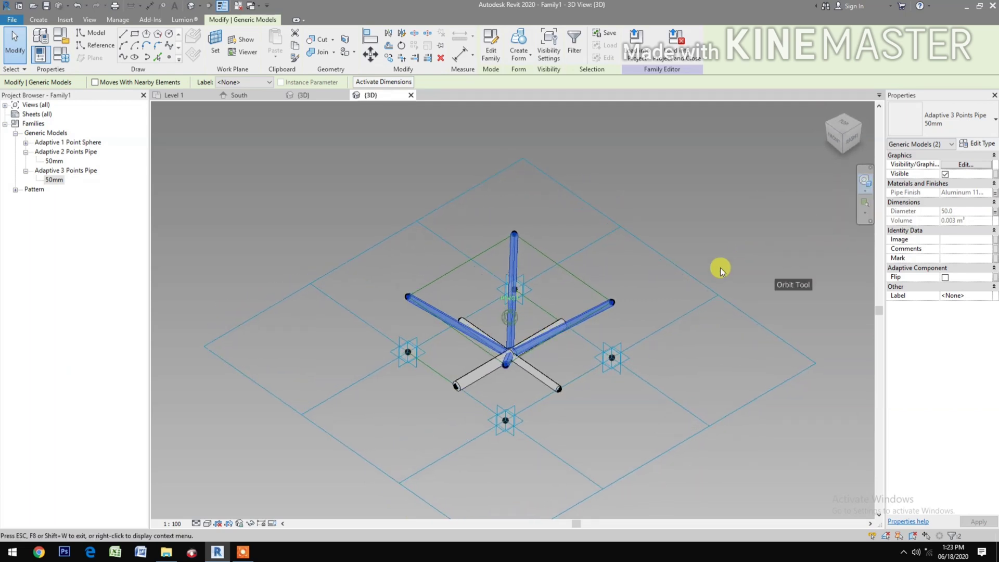
key(Escape)
key(Escape)
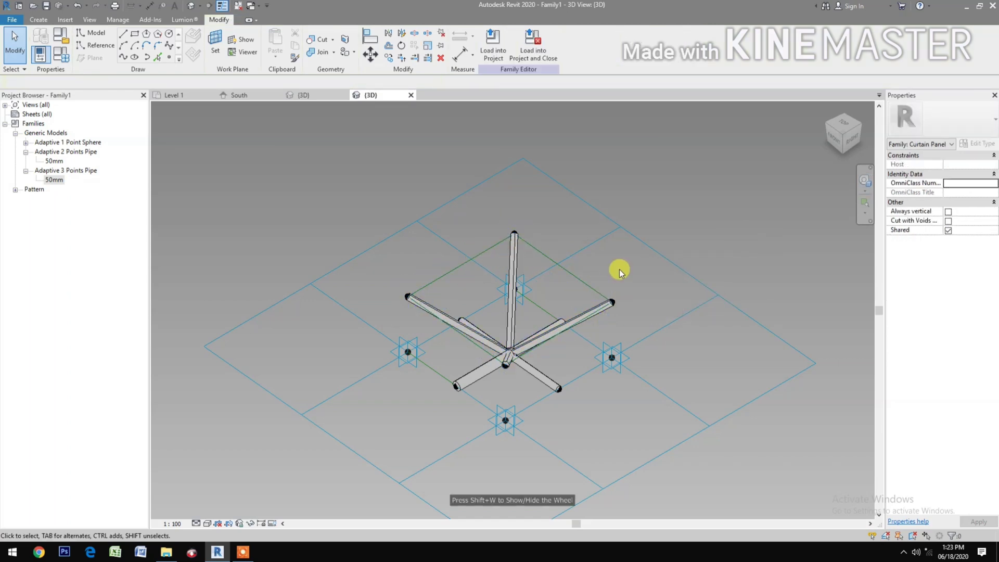
scroll(604, 321, up, 4)
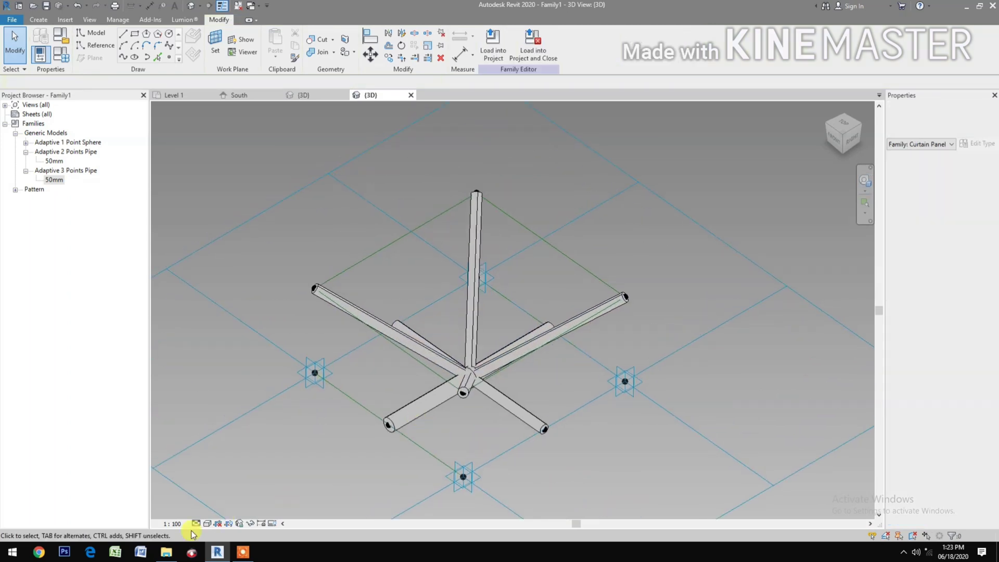
click(165, 555)
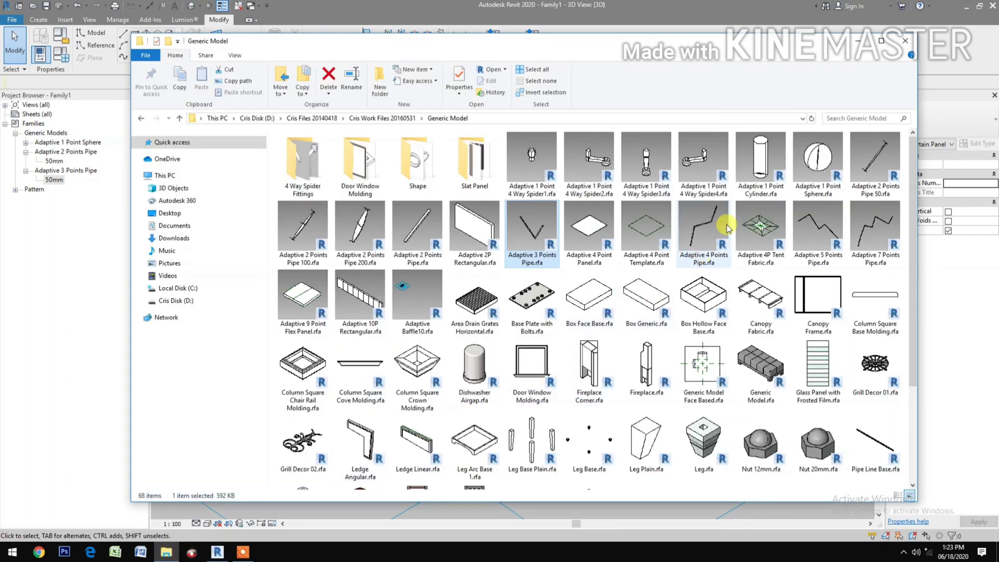
click(817, 228)
double_click(817, 229)
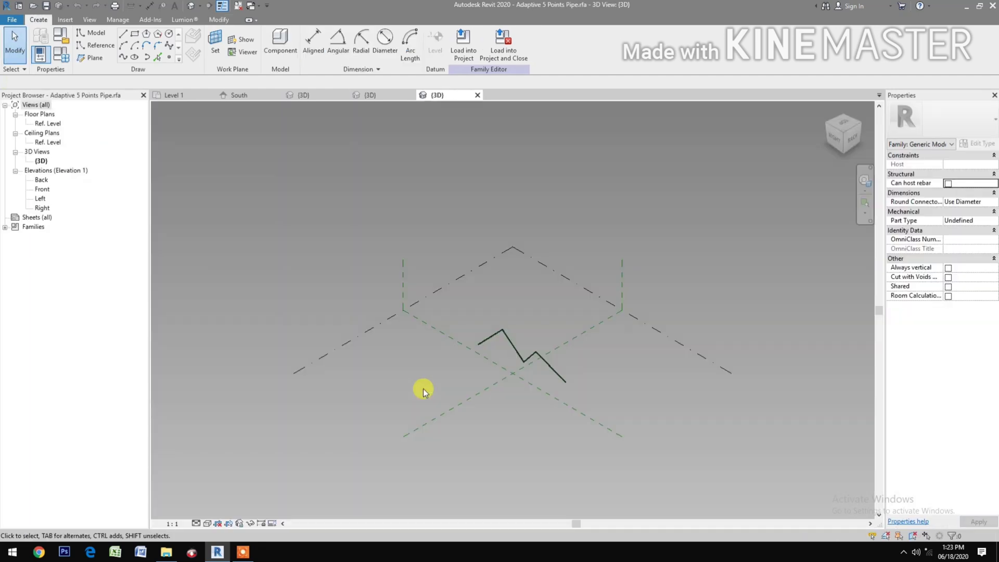
Load the five-point pipe family into Family1 only and close its own file.
scroll(569, 372, up, 5)
scroll(491, 359, up, 2)
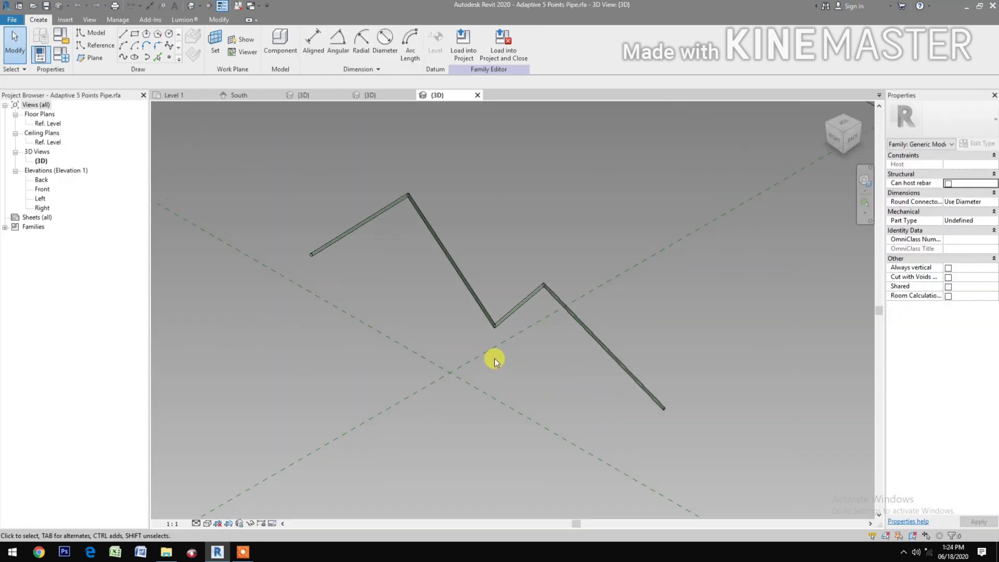
middle_drag(493, 357, 466, 404)
click(509, 64)
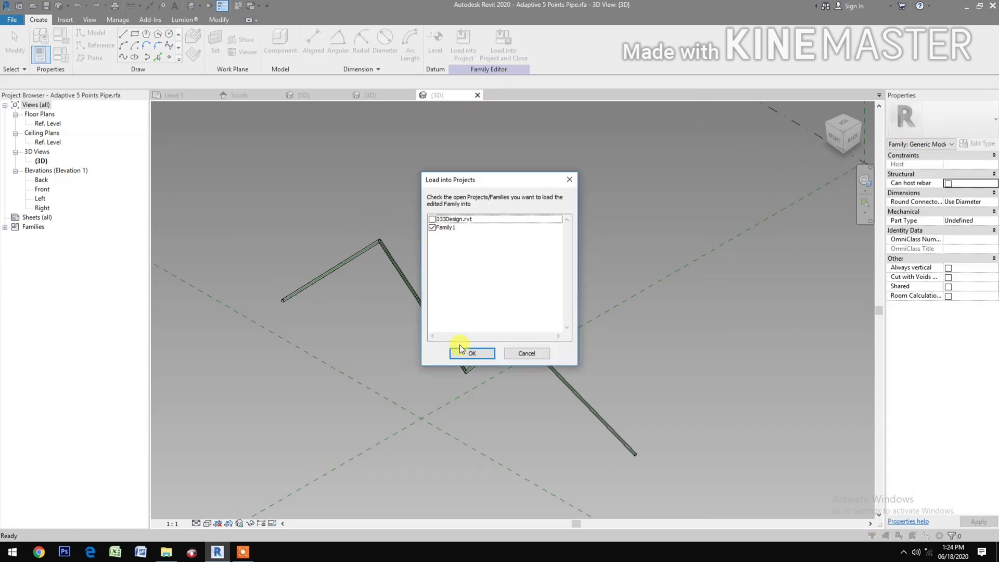
click(461, 350)
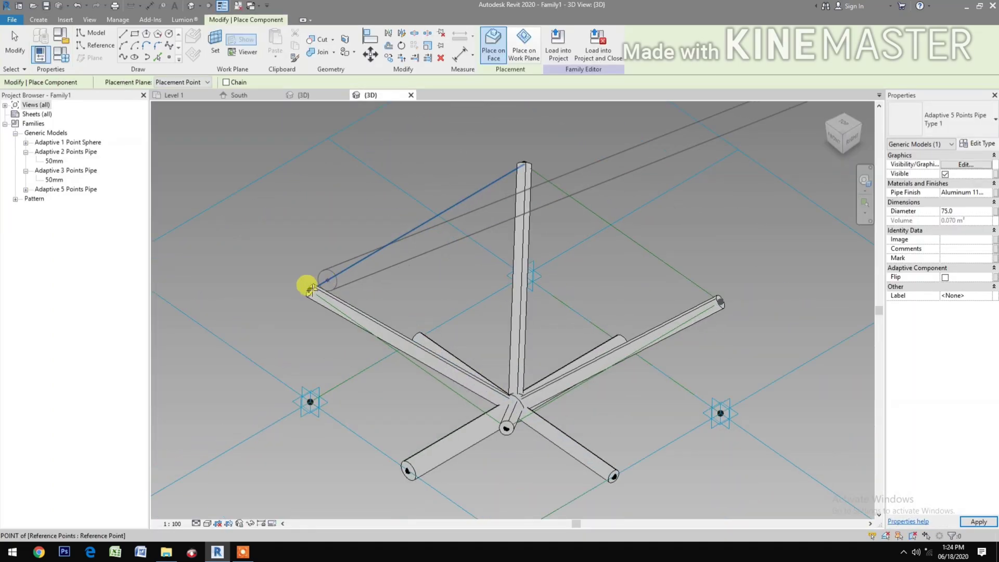
Place an Adaptive 5 Points Pipe as a closed loop through the raised square's left, back, right and front corners, ending at the left corner.
click(308, 288)
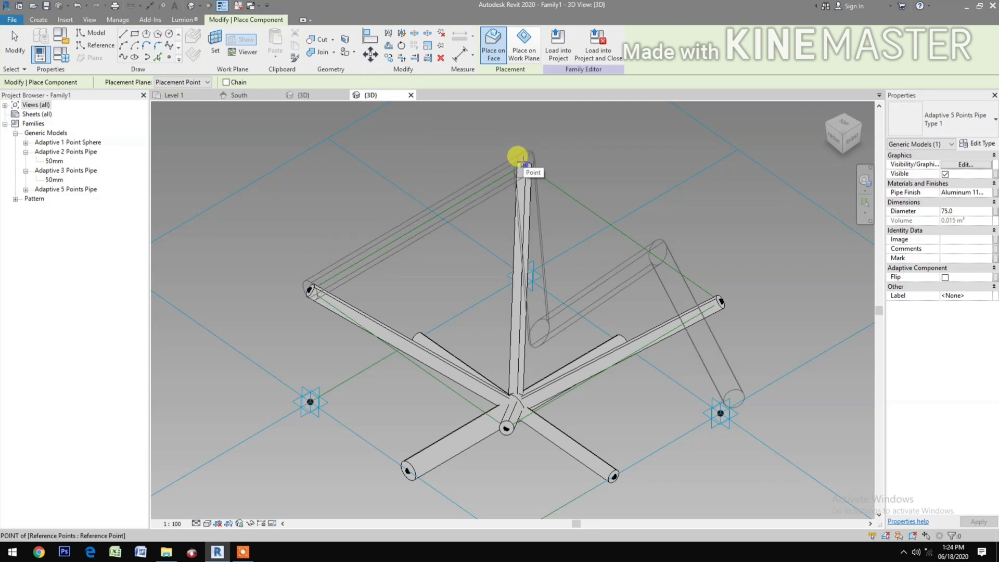
click(523, 163)
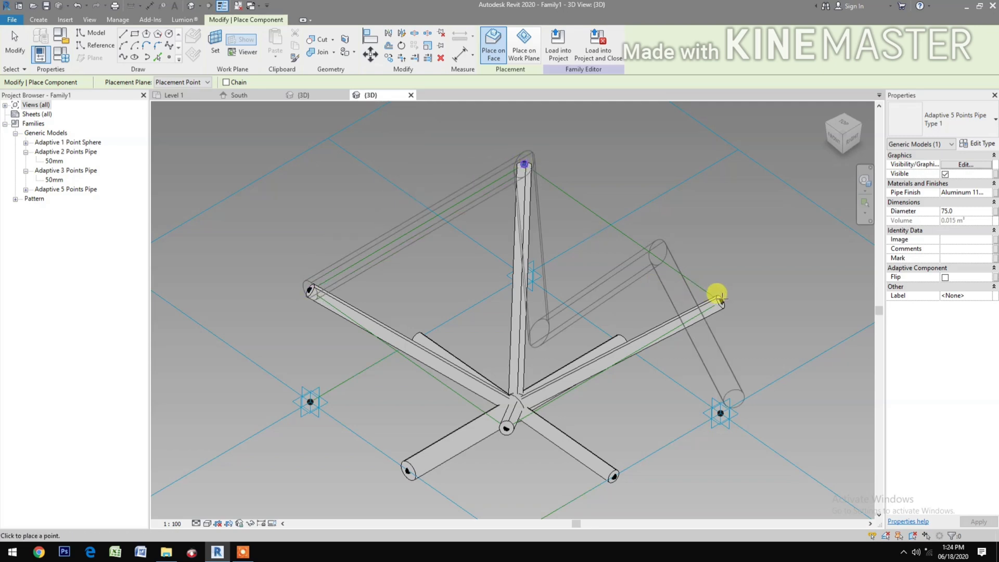
click(720, 297)
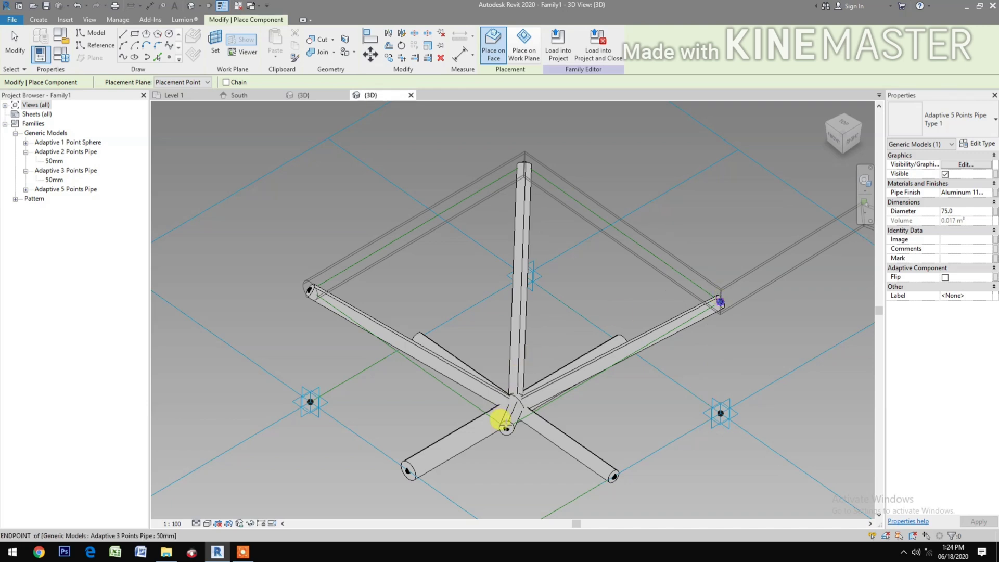
click(506, 427)
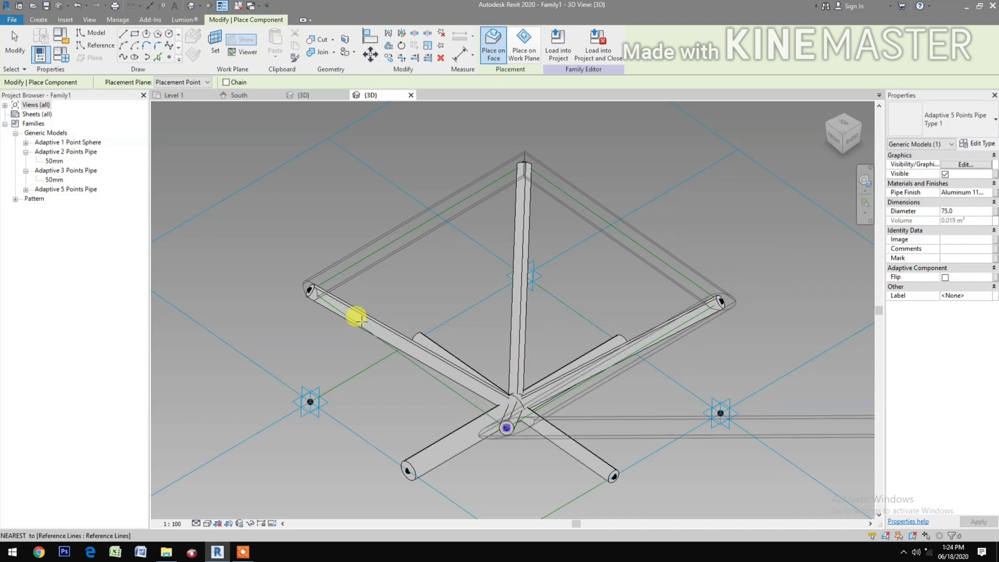
click(312, 288)
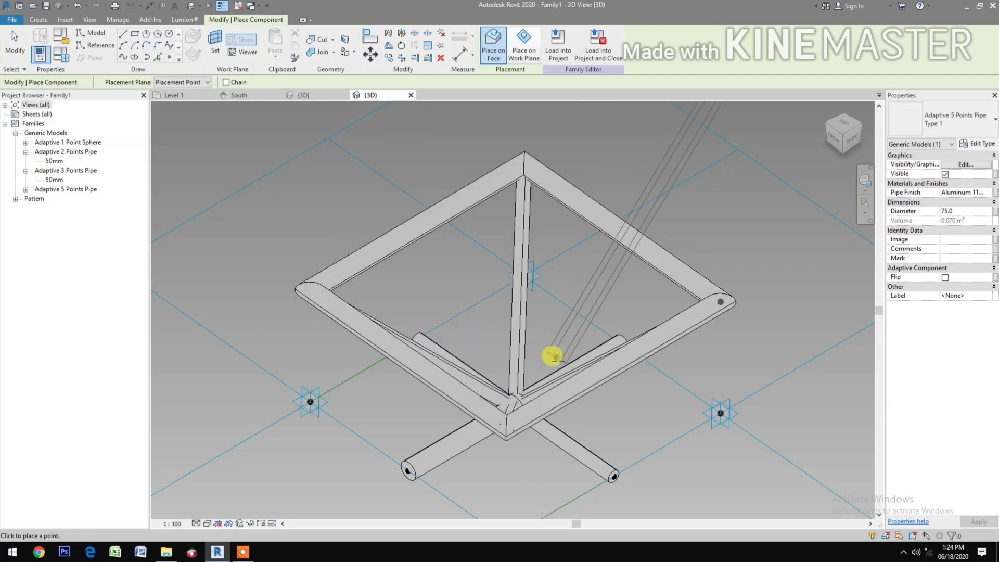
click(411, 477)
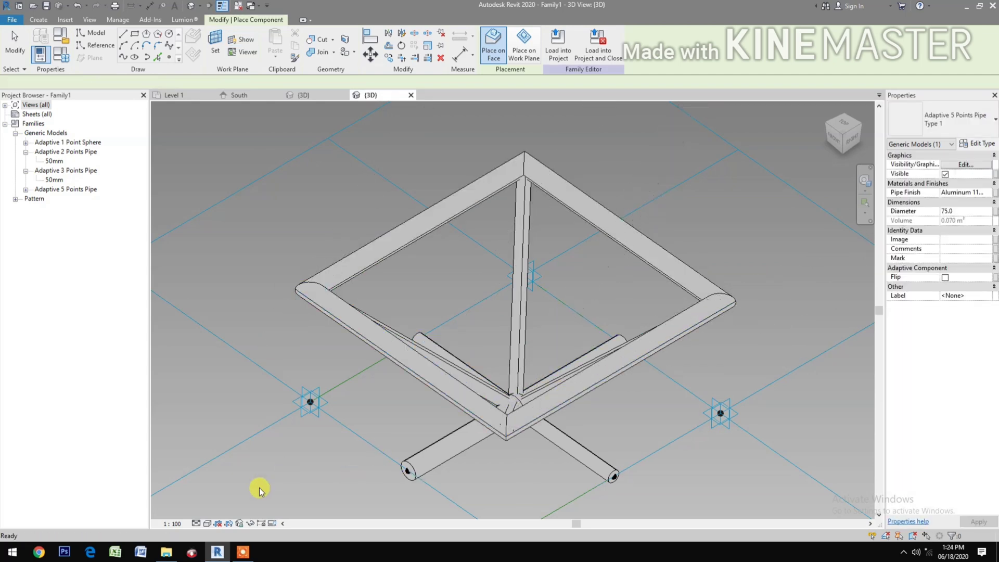
Switch the 3D view's visual style to Shaded.
click(206, 523)
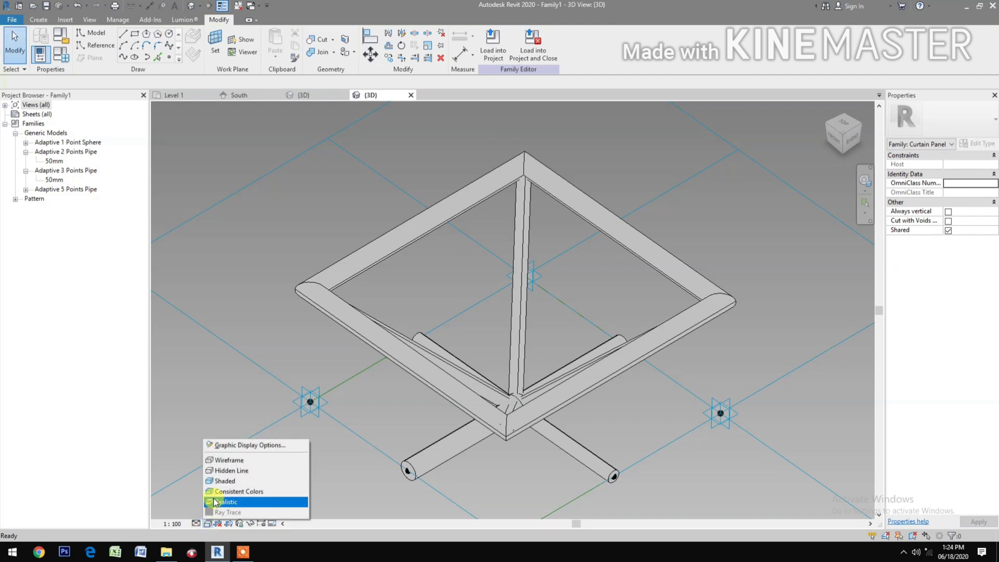
click(225, 481)
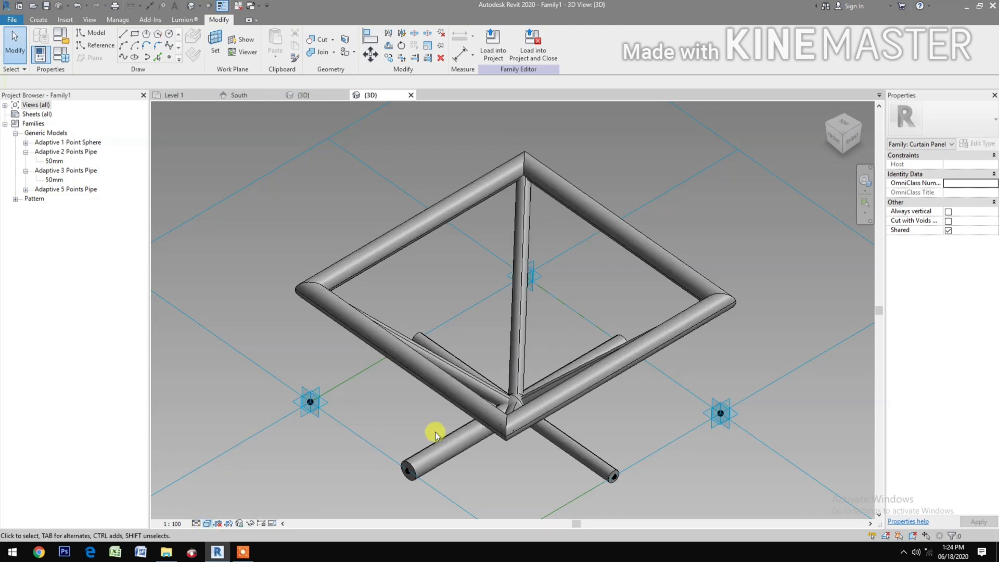
middle_drag(563, 492, 551, 469)
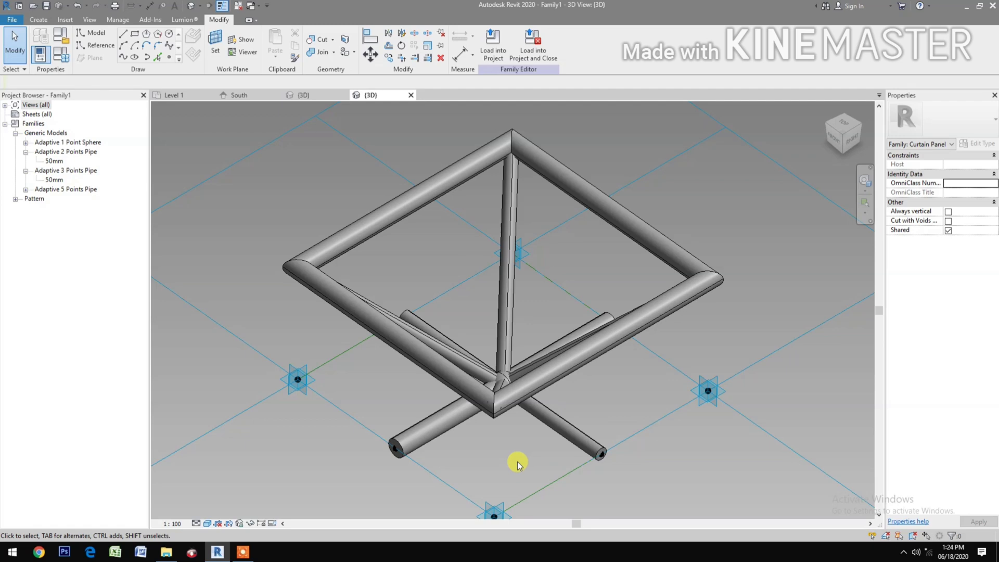
Select all the frame pipes together with the surrounding reference geometry in the 3D view for filtering.
click(523, 377)
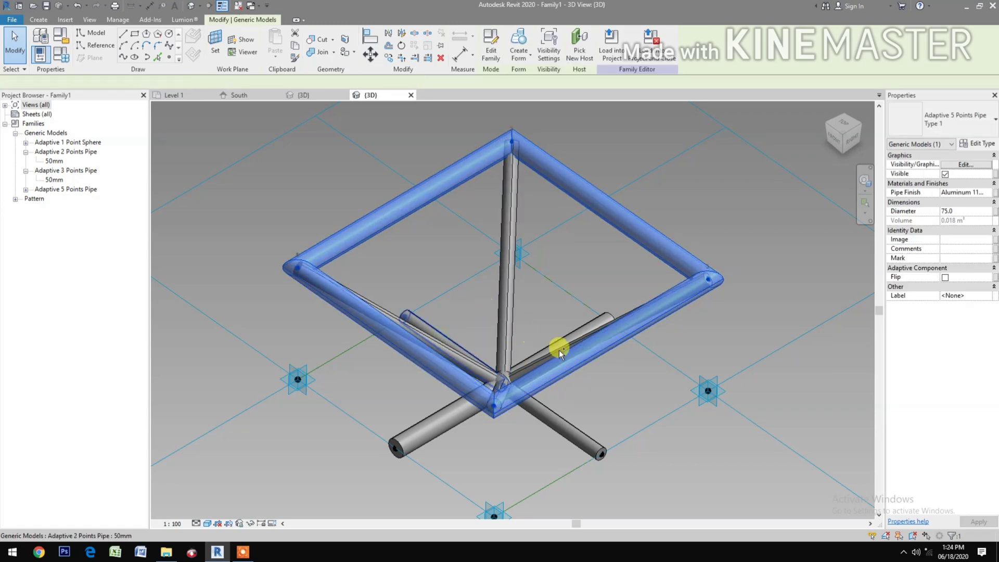
scroll(508, 375, down, 2)
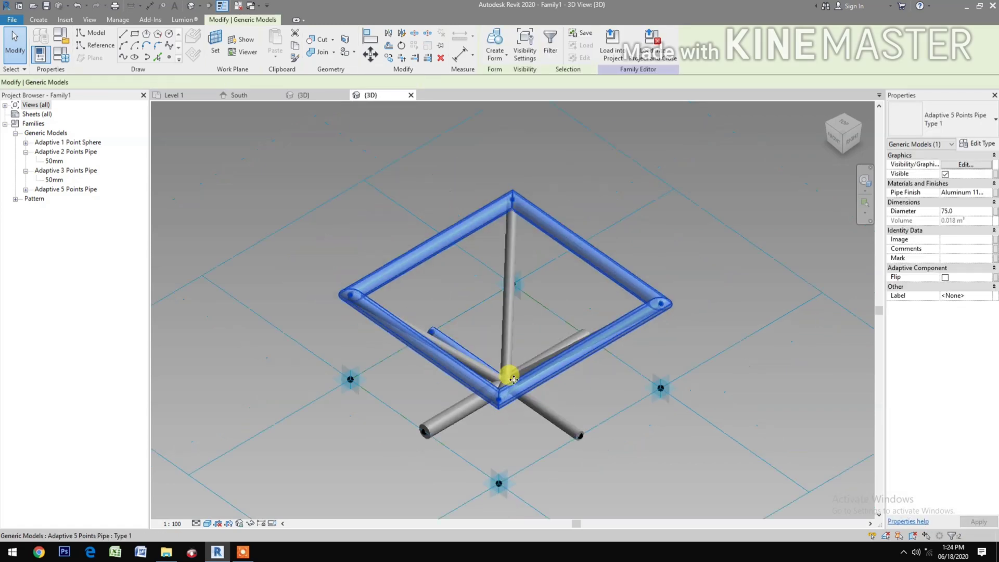
click(285, 167)
drag(286, 168, 709, 483)
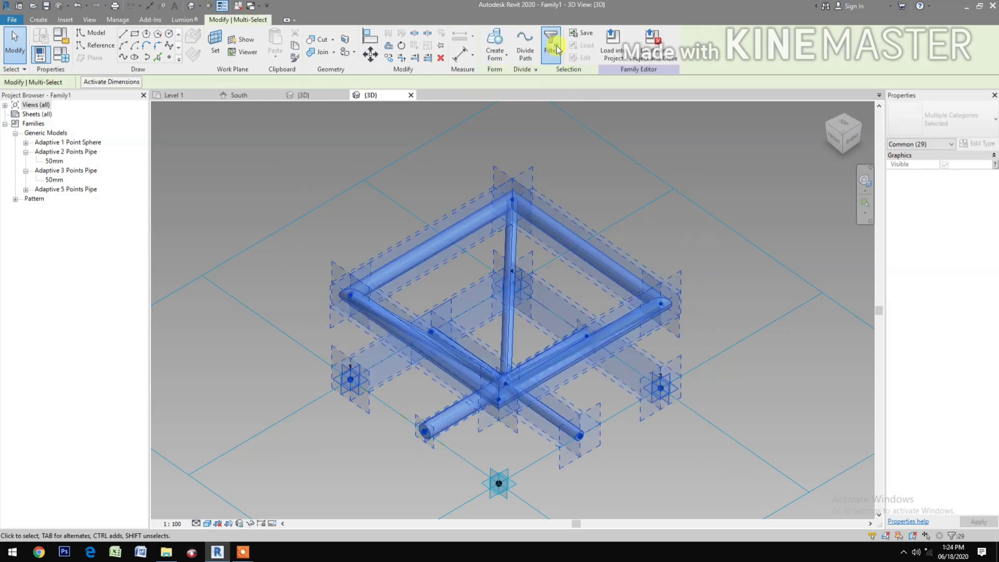
Filter the selection down to only the Generic Models category and temporarily hide those pipe elements in the 3D view.
click(551, 44)
click(758, 295)
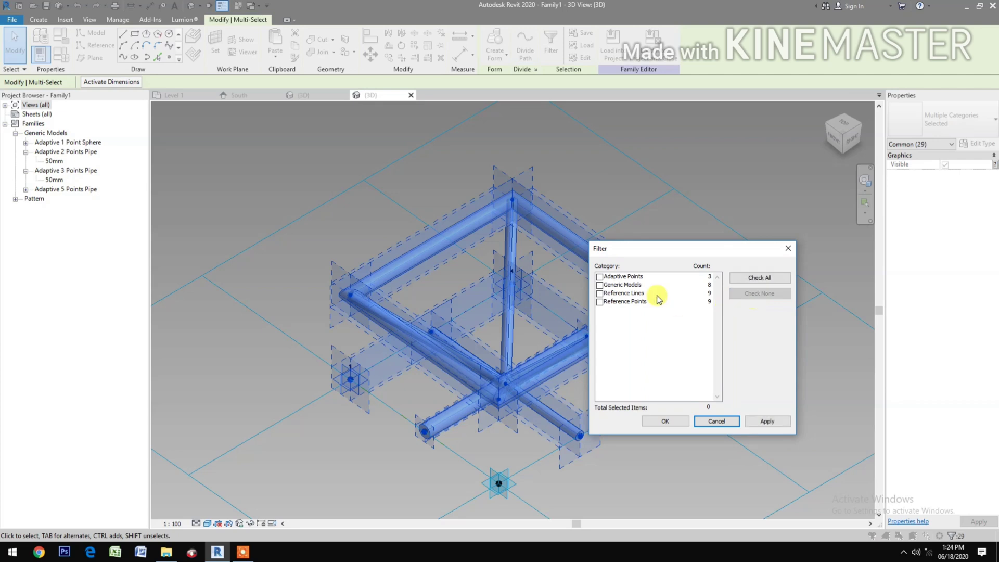
click(599, 285)
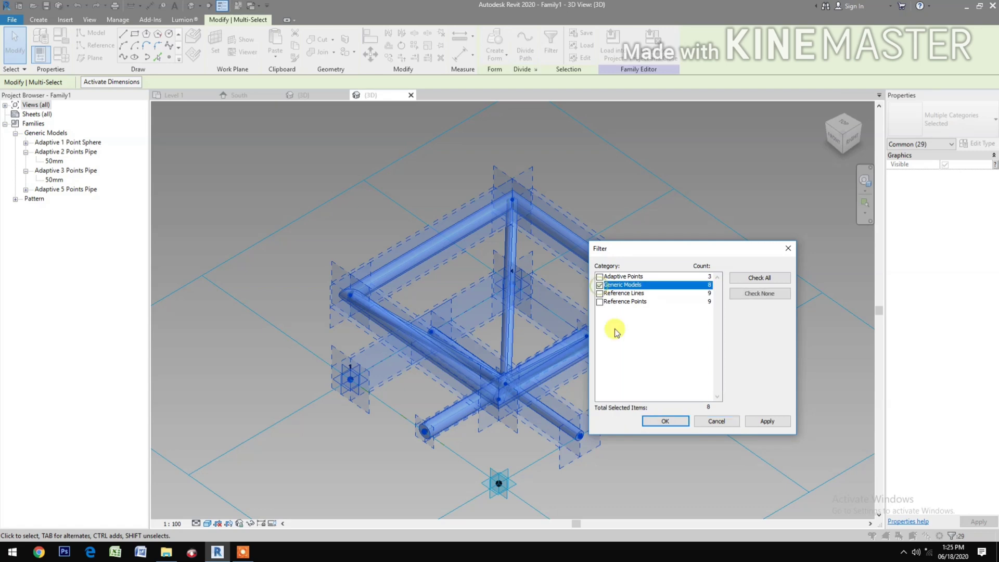
click(657, 421)
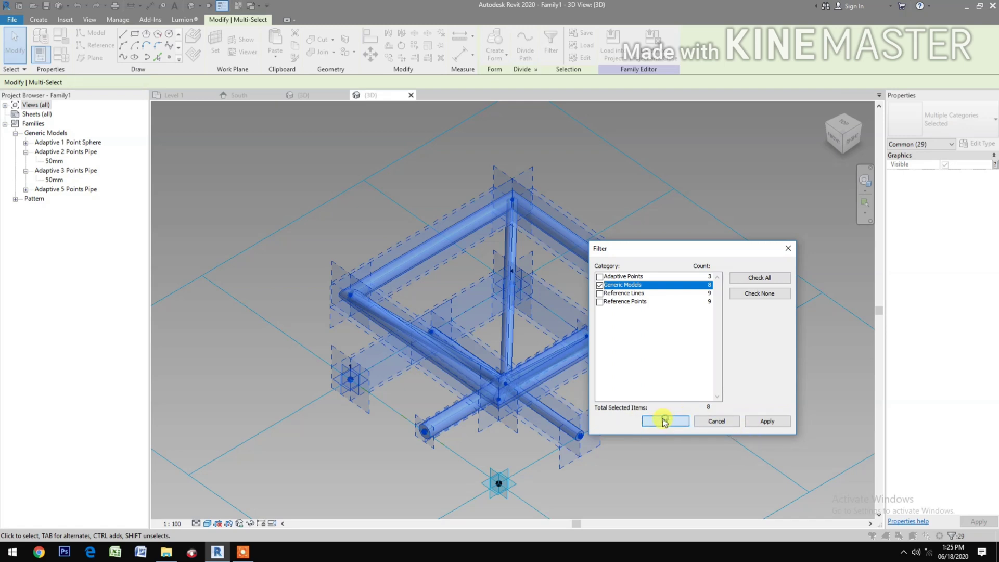
click(251, 524)
click(287, 501)
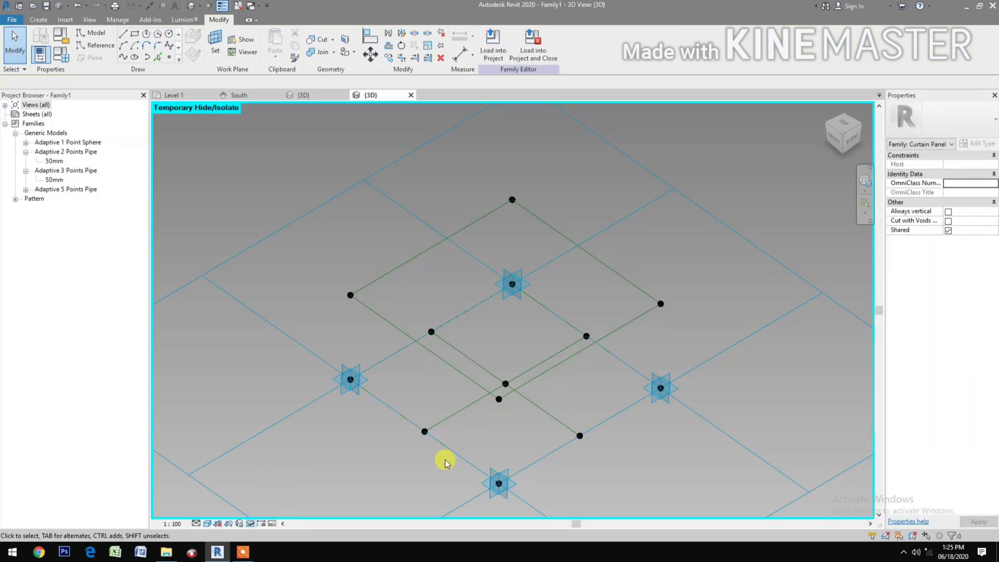
Place a reference point on the left corner point of the upper square frame, using that point's horizontal plane as the work plane.
middle_drag(428, 420, 423, 446)
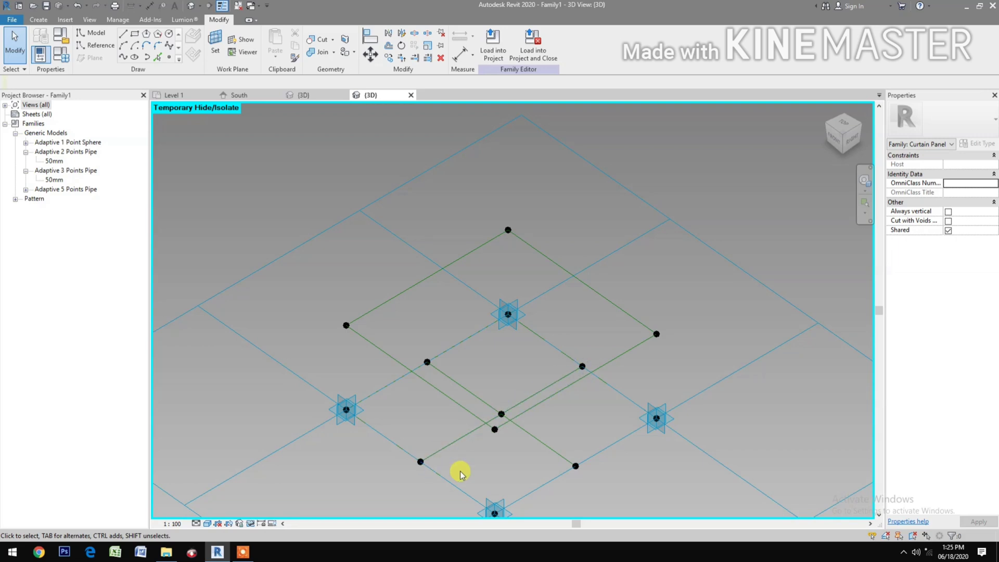
click(170, 59)
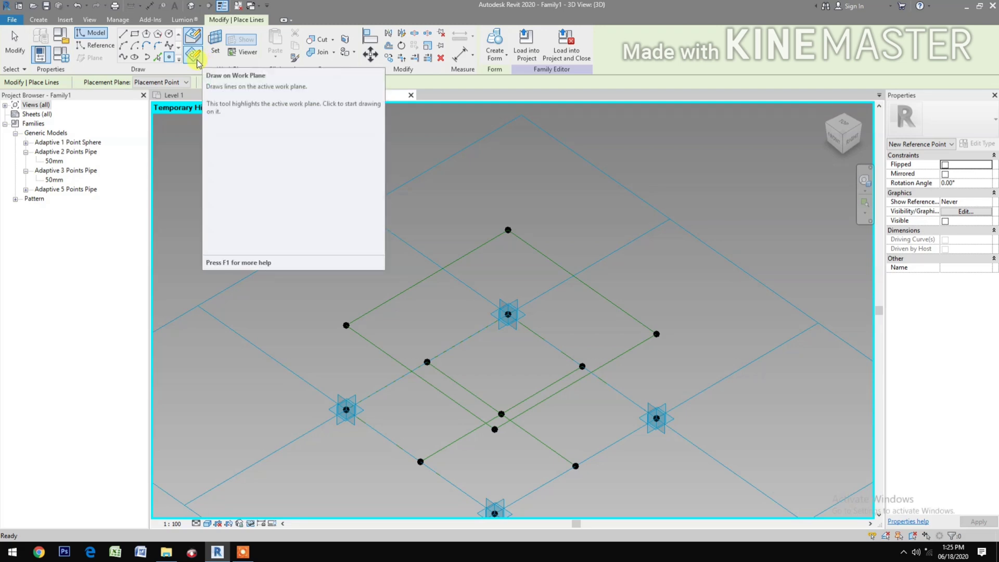
click(198, 63)
click(214, 44)
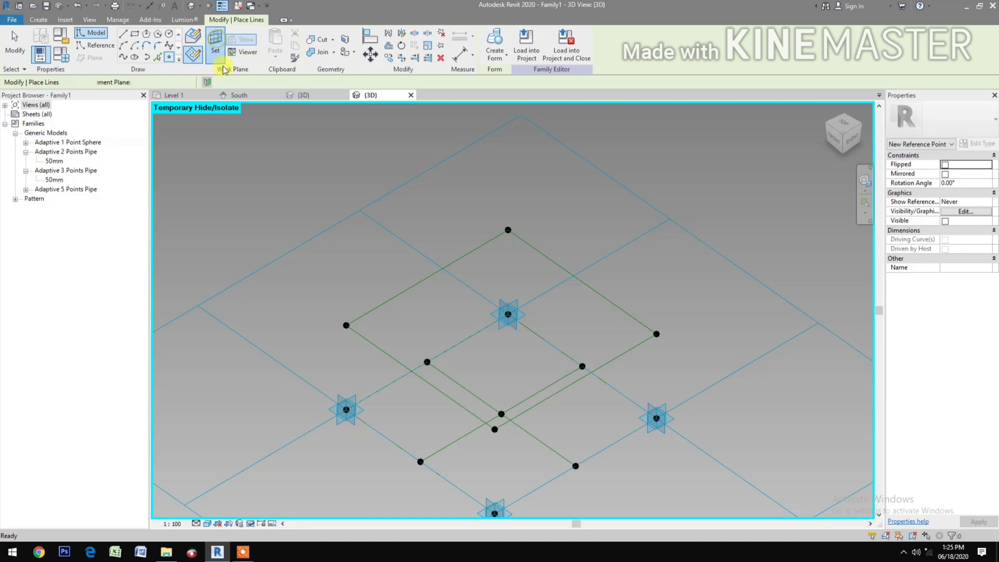
click(322, 333)
scroll(323, 333, up, 3)
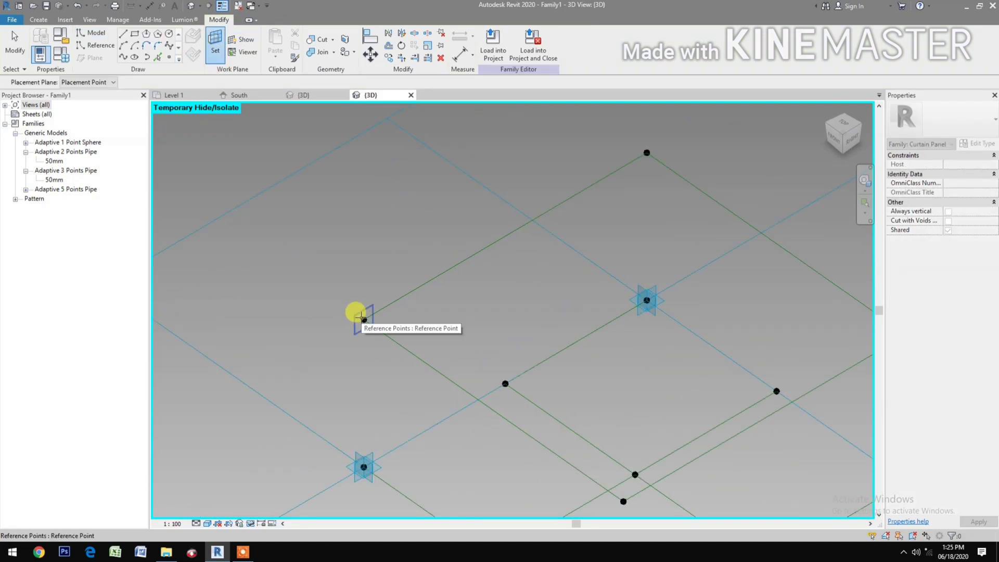
key(Tab)
click(364, 318)
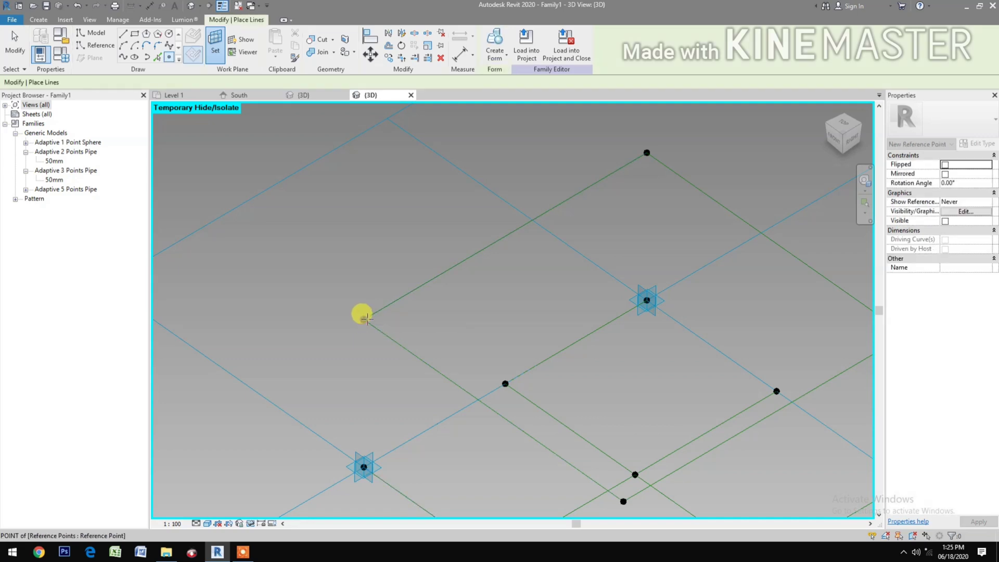
click(366, 318)
click(365, 319)
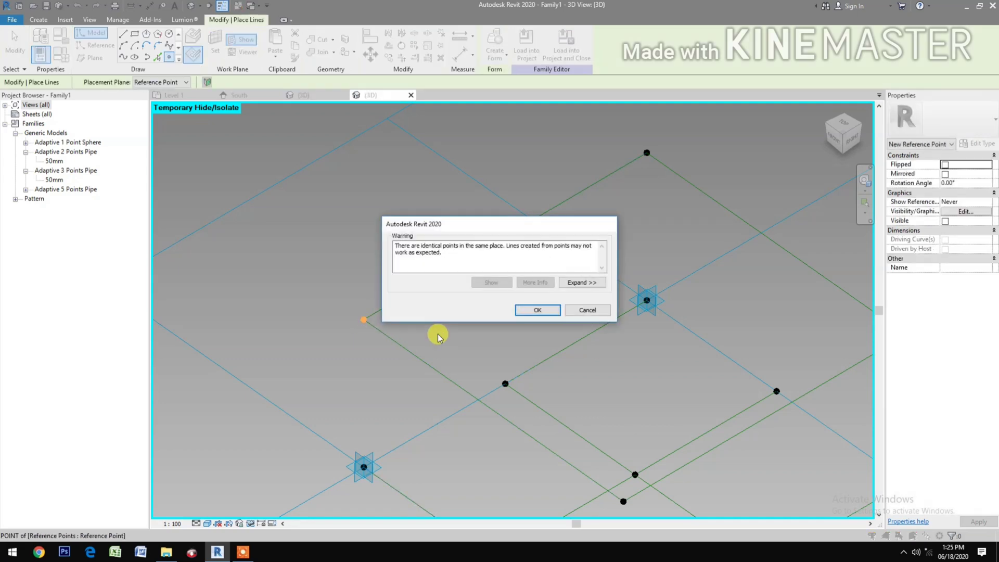
click(526, 310)
Place a reference point on the back corner point of the upper frame, hosted on that point's horizontal plane.
middle_drag(486, 350, 387, 428)
click(229, 60)
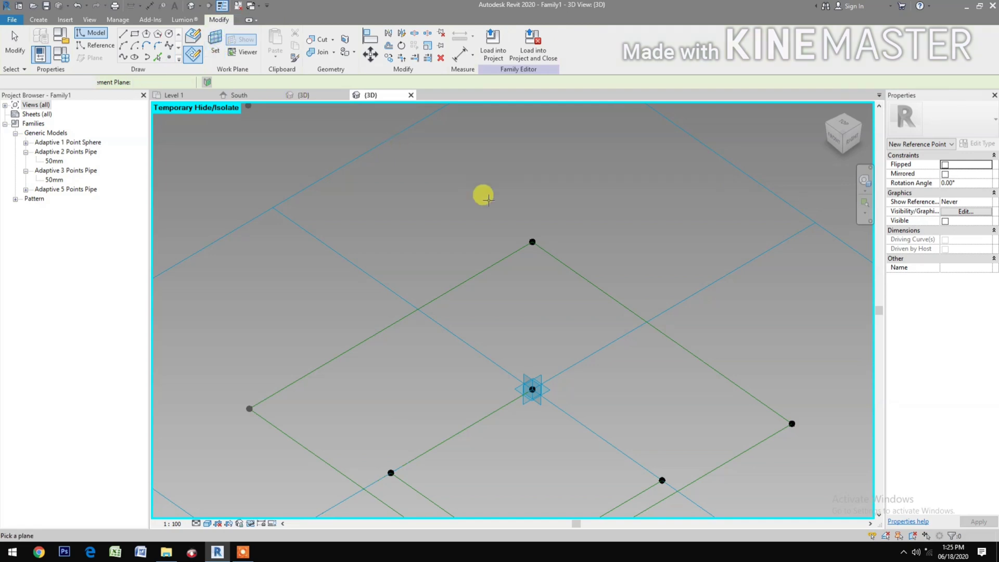
click(530, 241)
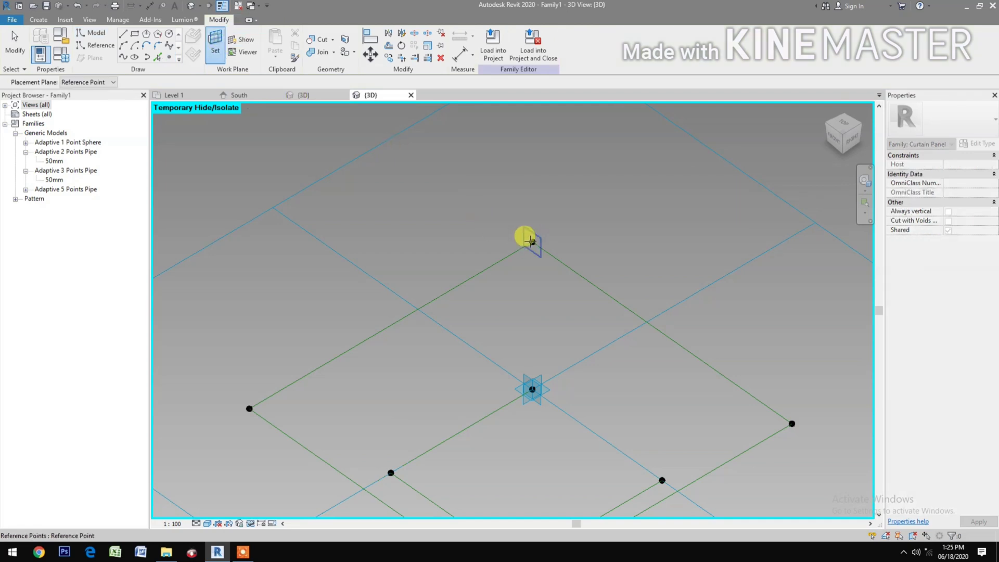
click(530, 241)
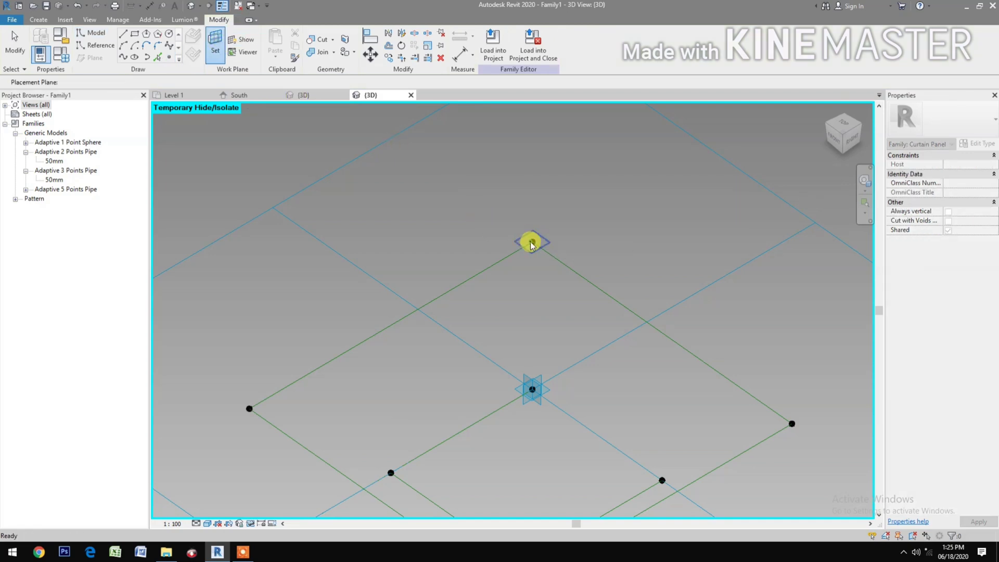
click(530, 241)
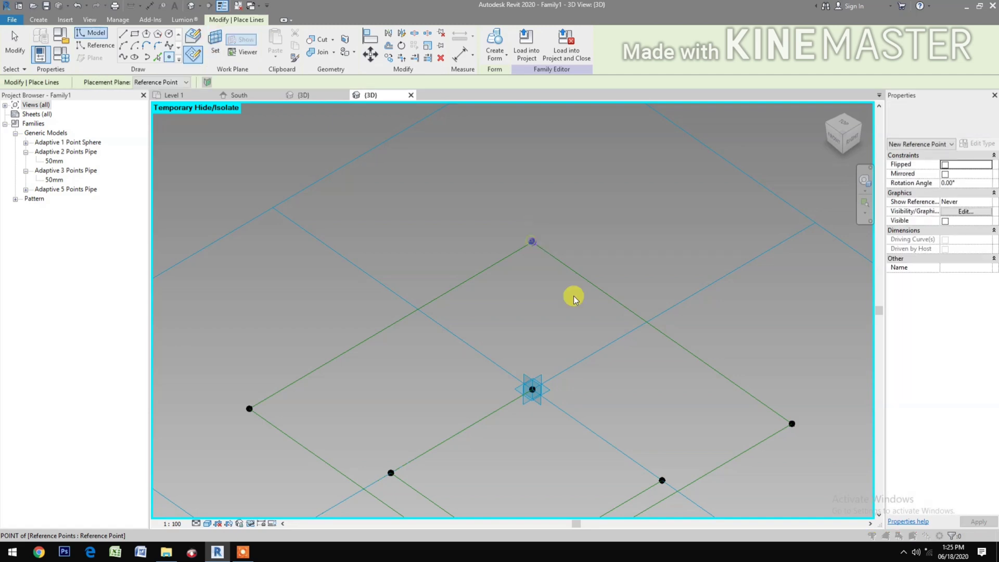
click(538, 309)
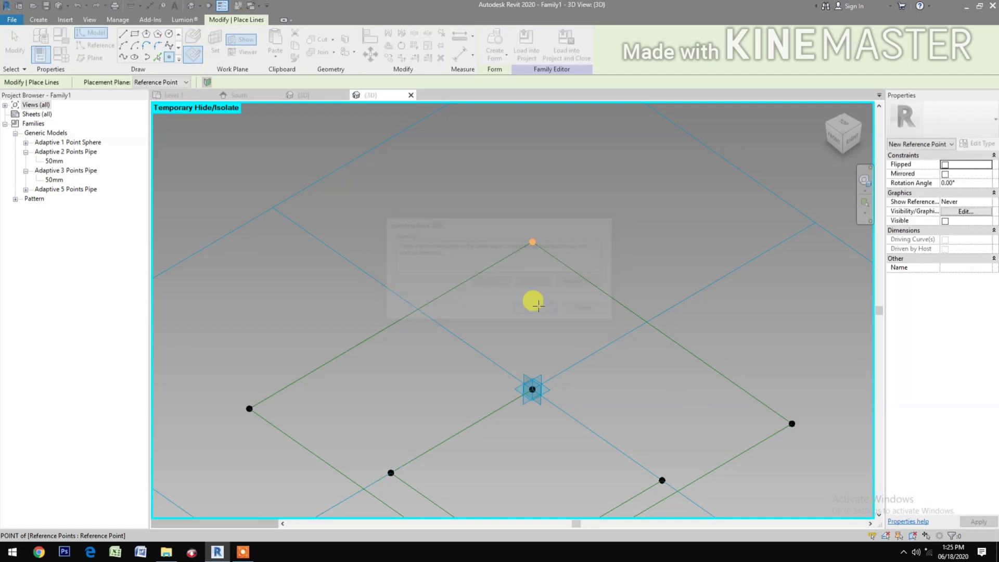
Place a reference point on the right corner point of the upper frame, hosted on that corner's horizontal plane.
middle_drag(665, 439, 545, 377)
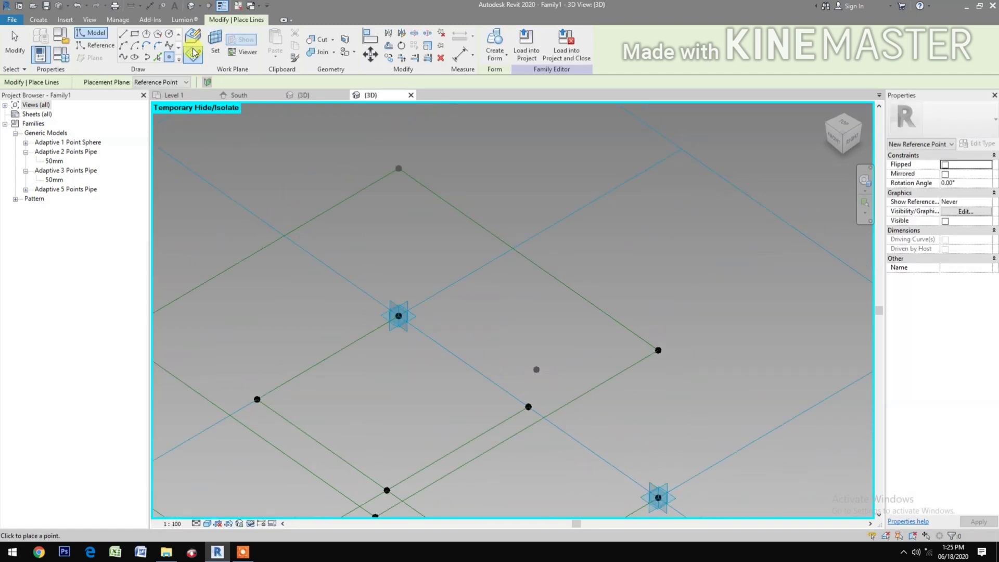
click(215, 41)
click(649, 359)
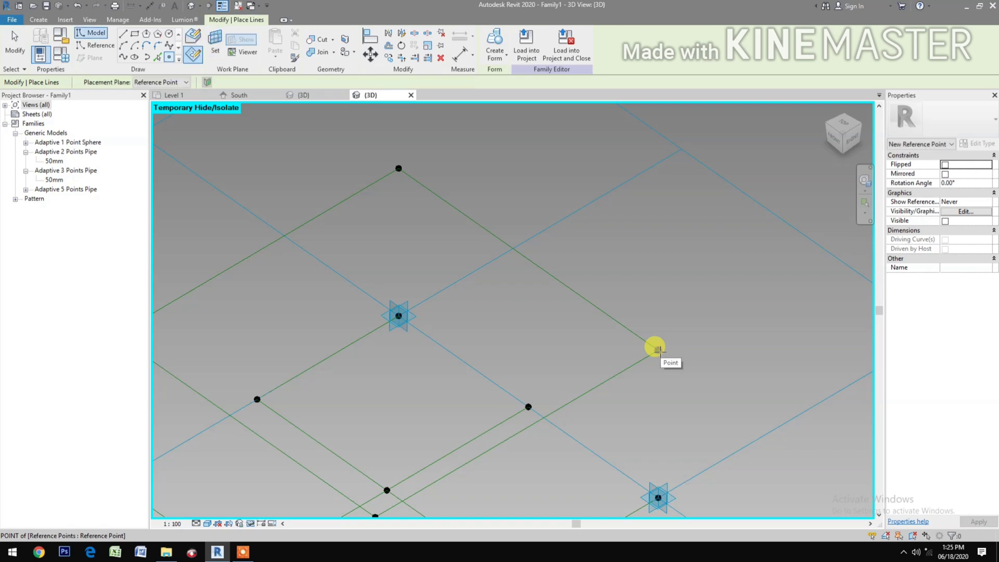
click(658, 350)
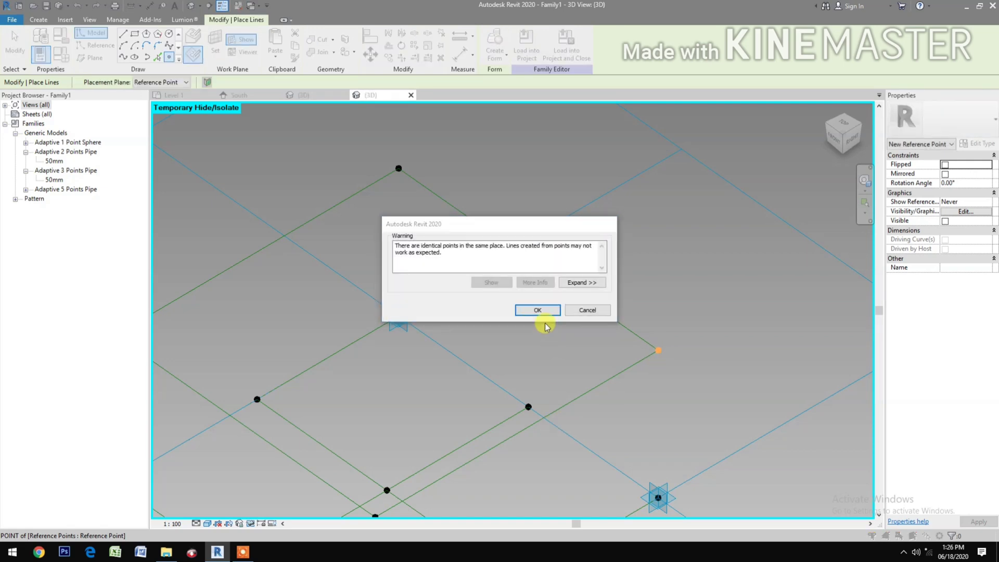
click(530, 314)
Place a reference point on the front corner point of the upper frame, using its horizontal plane, and end point placement.
middle_drag(457, 401, 480, 307)
click(215, 42)
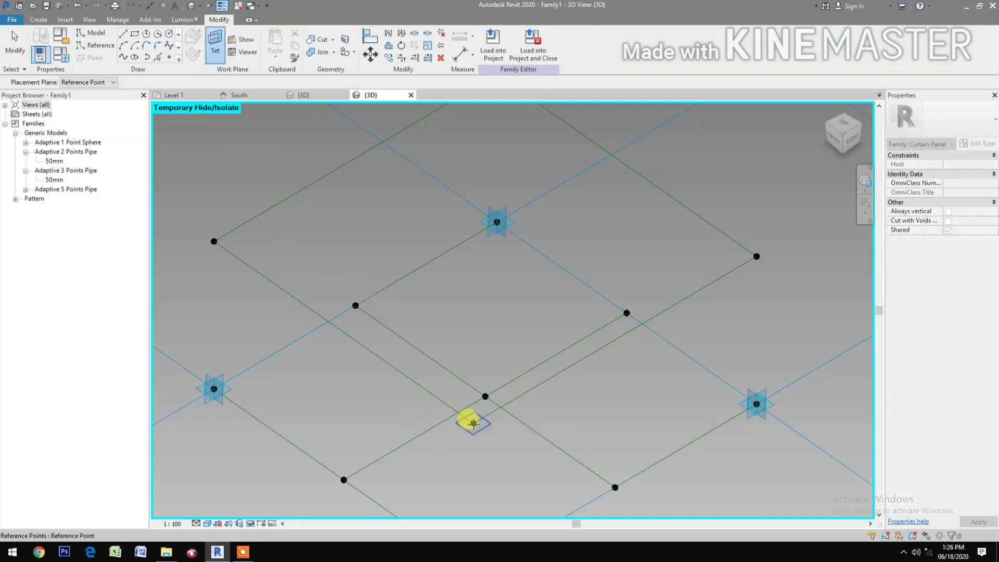
click(473, 423)
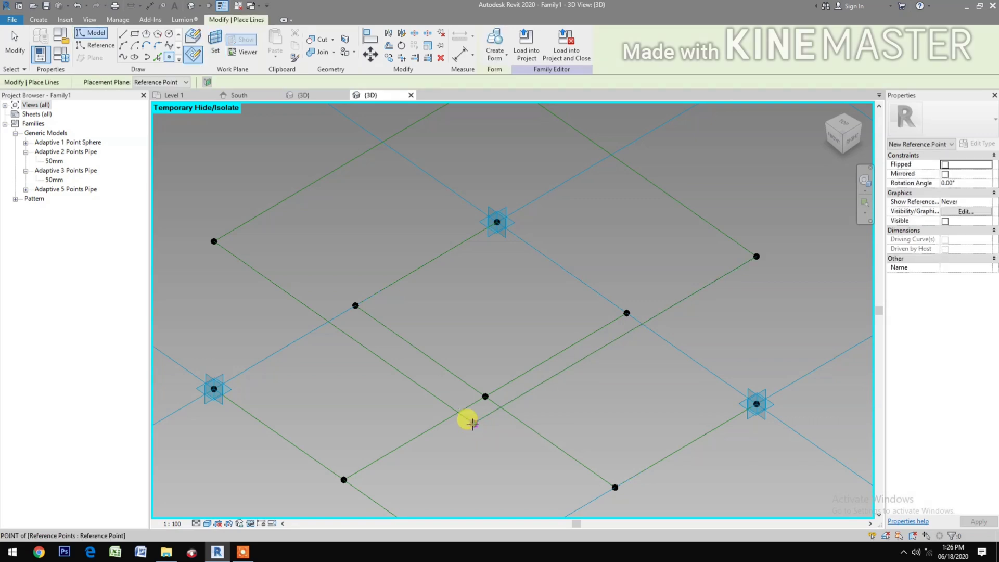
click(472, 424)
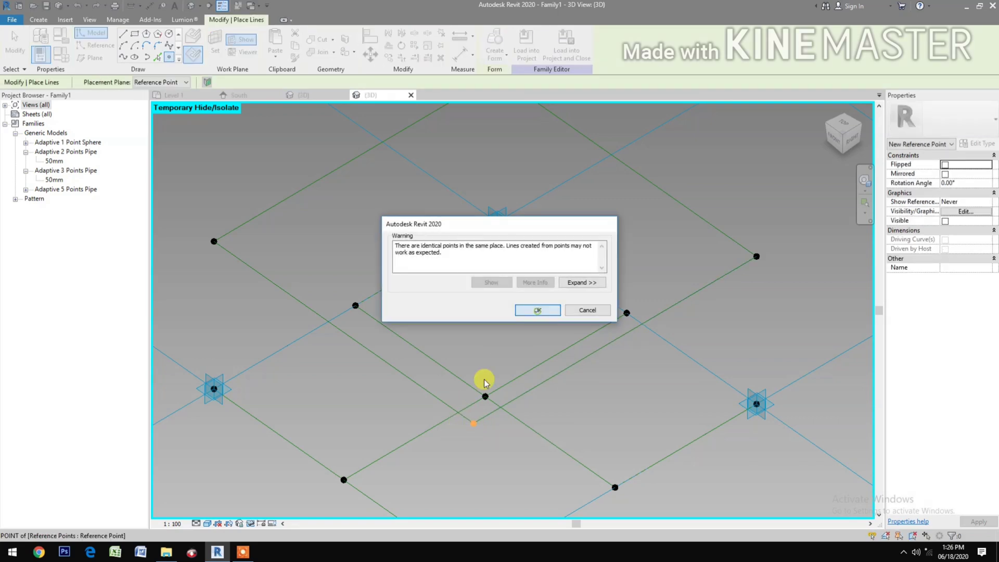
key(Return)
shift+middle_drag(389, 426, 284, 373)
key(Escape)
key(Escape)
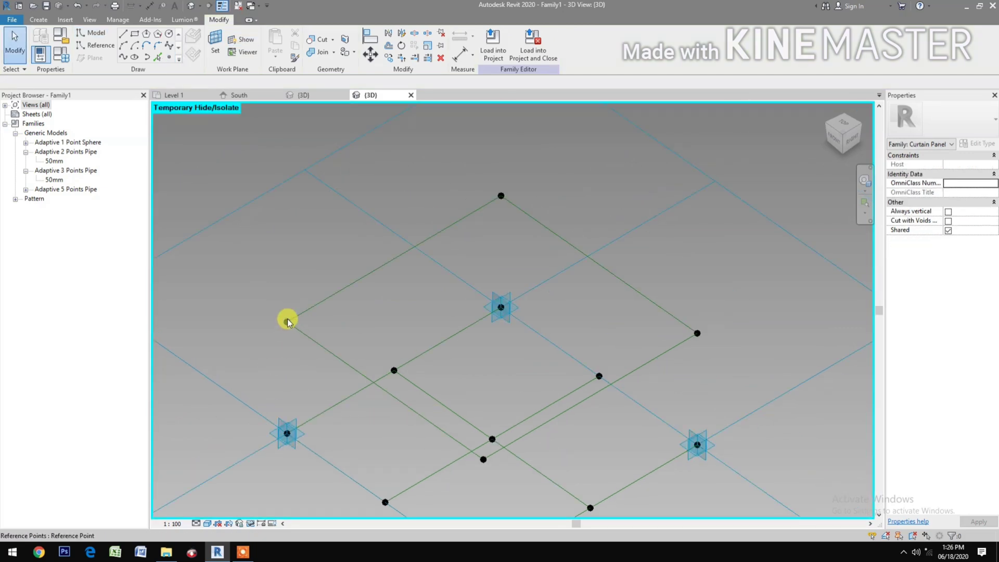
Set the offset of the four newly hosted corner points of the upper frame to 100.
click(502, 196)
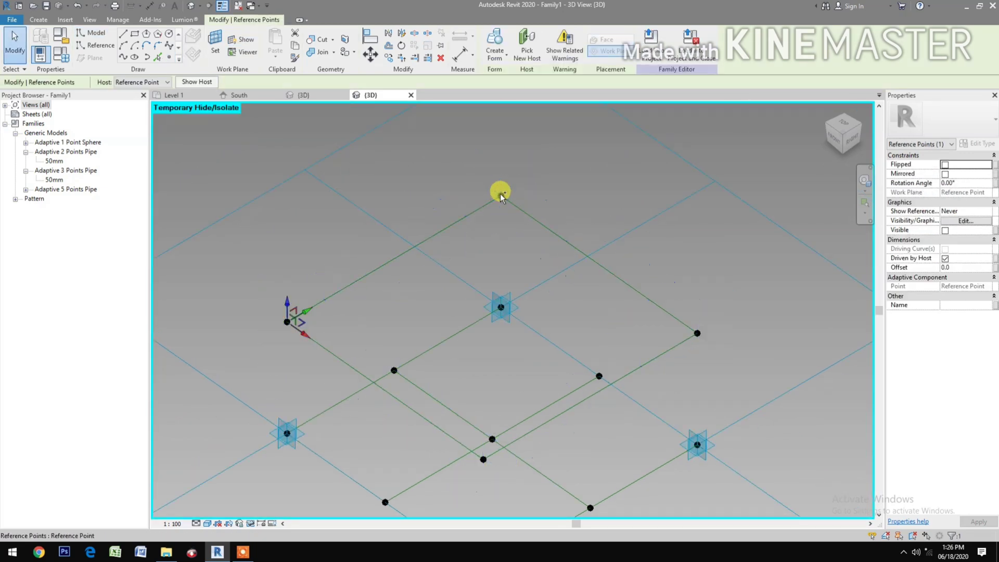
ctrl+click(697, 333)
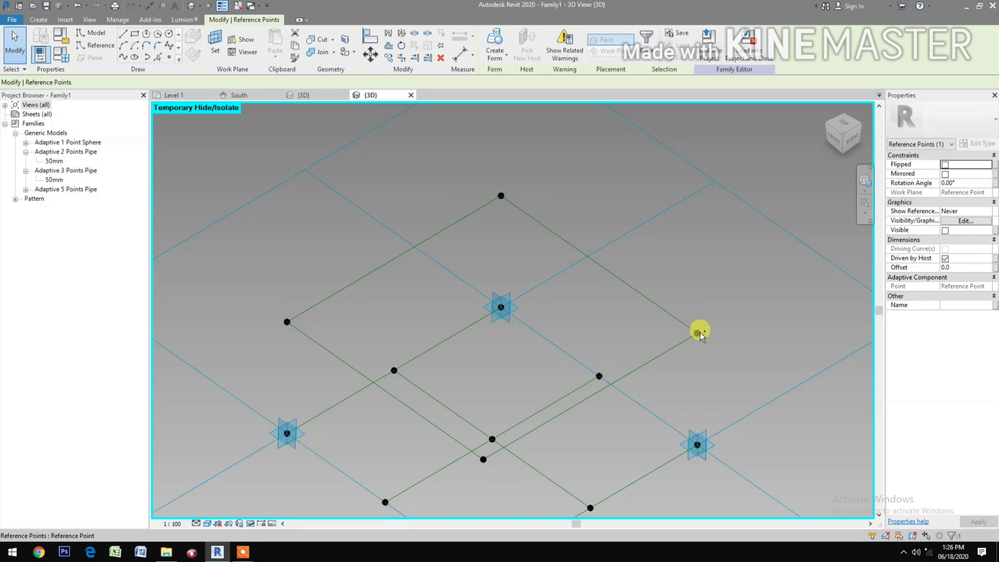
ctrl+click(483, 459)
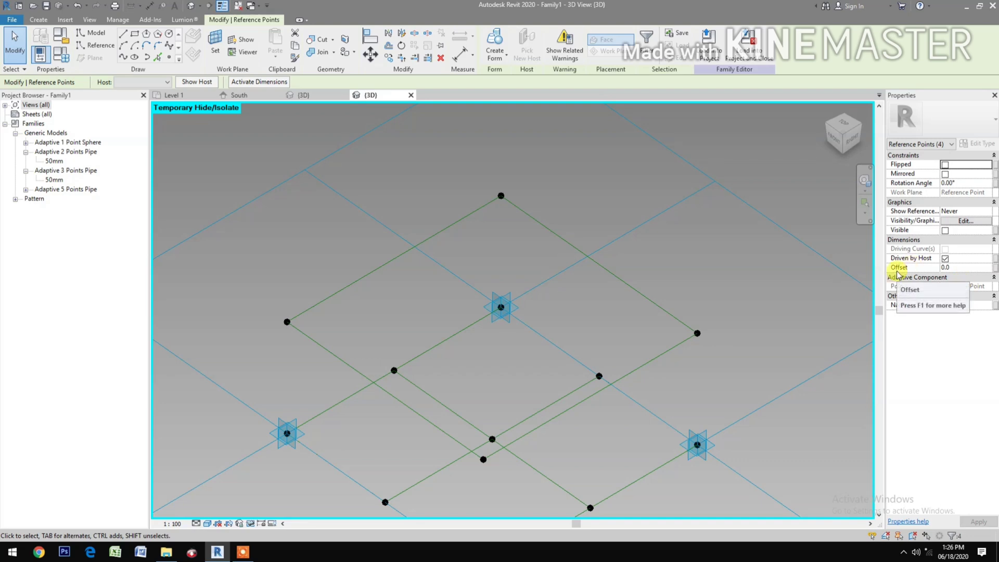
click(974, 267)
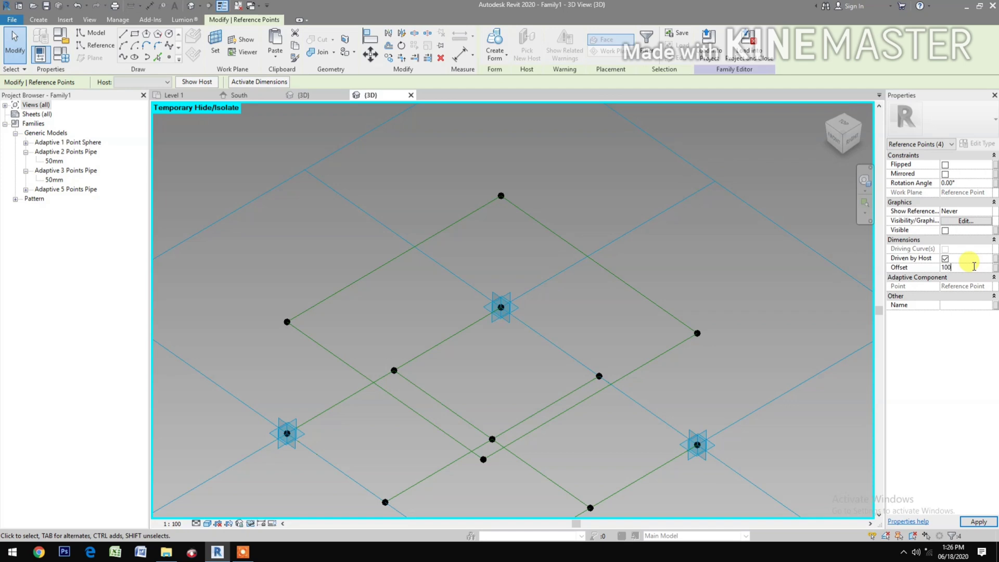
text(100)
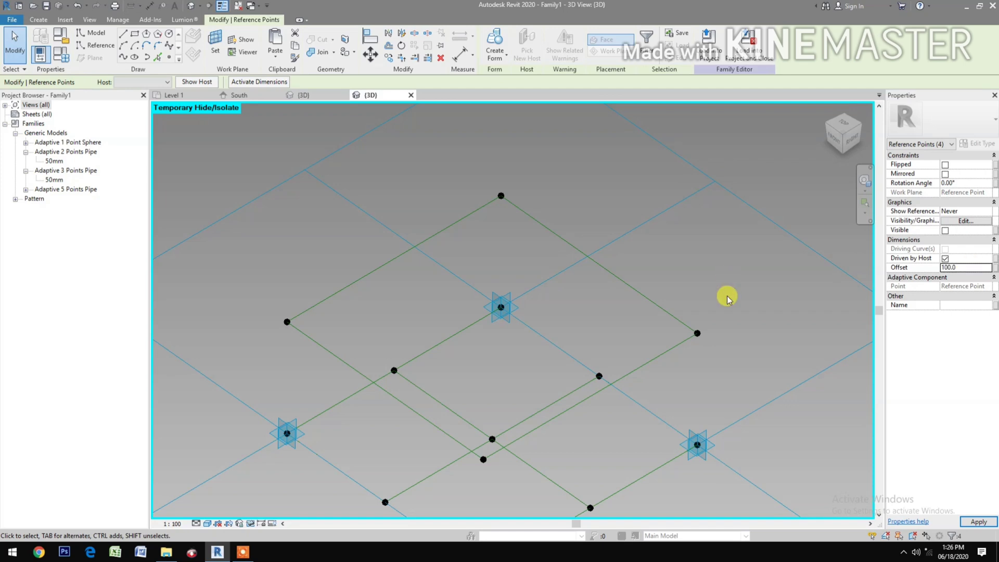
click(729, 373)
middle_drag(608, 460, 589, 456)
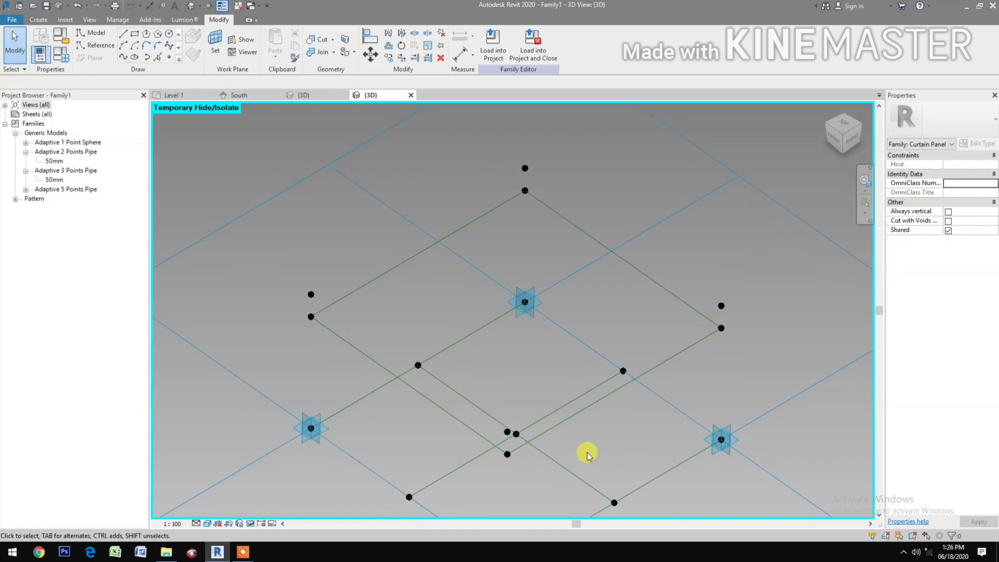
Open Adaptive 1 Point 4 Way Spider1.rfa from the Generic Model folder in File Explorer, then load it into Family1 and close it.
click(167, 558)
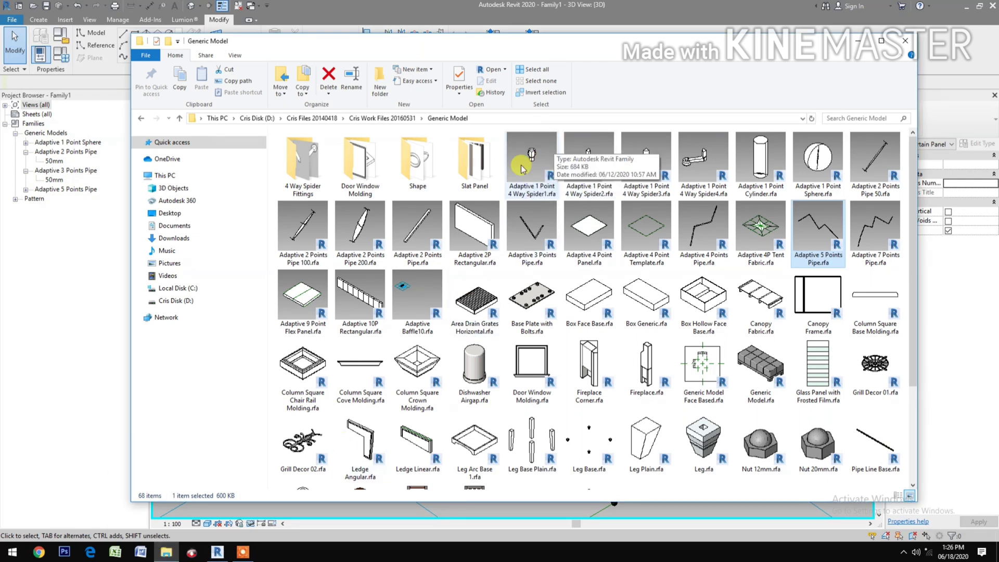
double_click(541, 166)
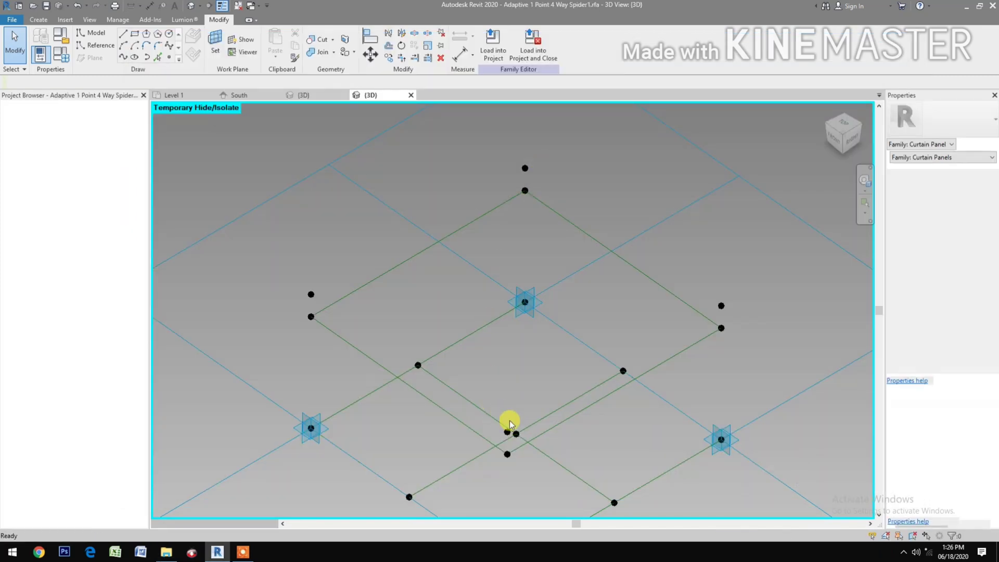
scroll(521, 358, up, 7)
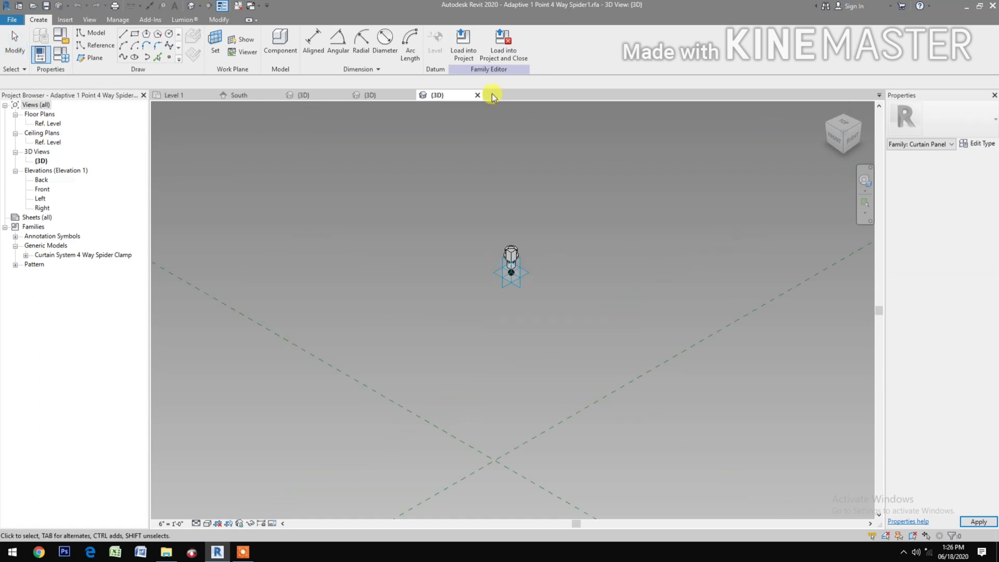
click(503, 47)
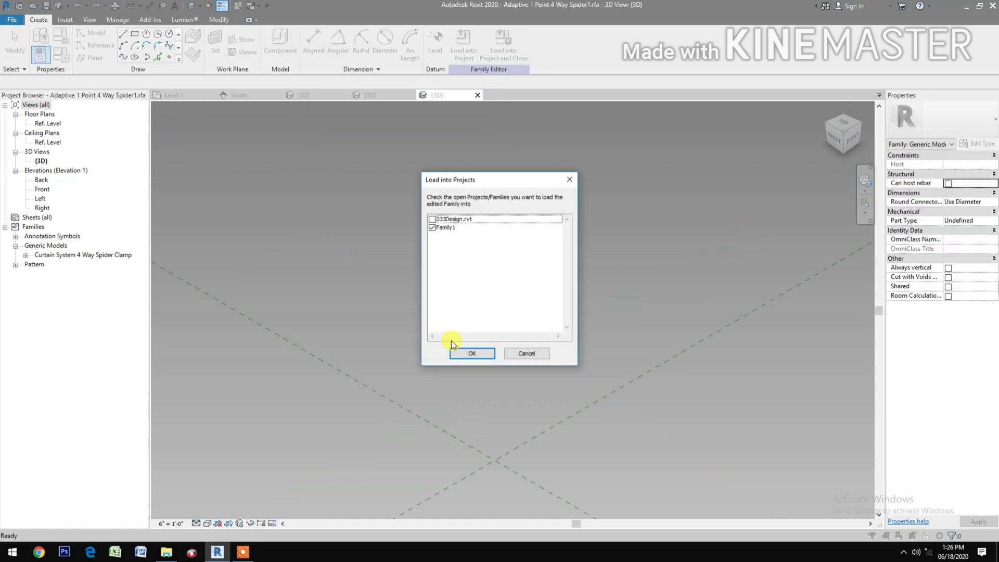
click(468, 354)
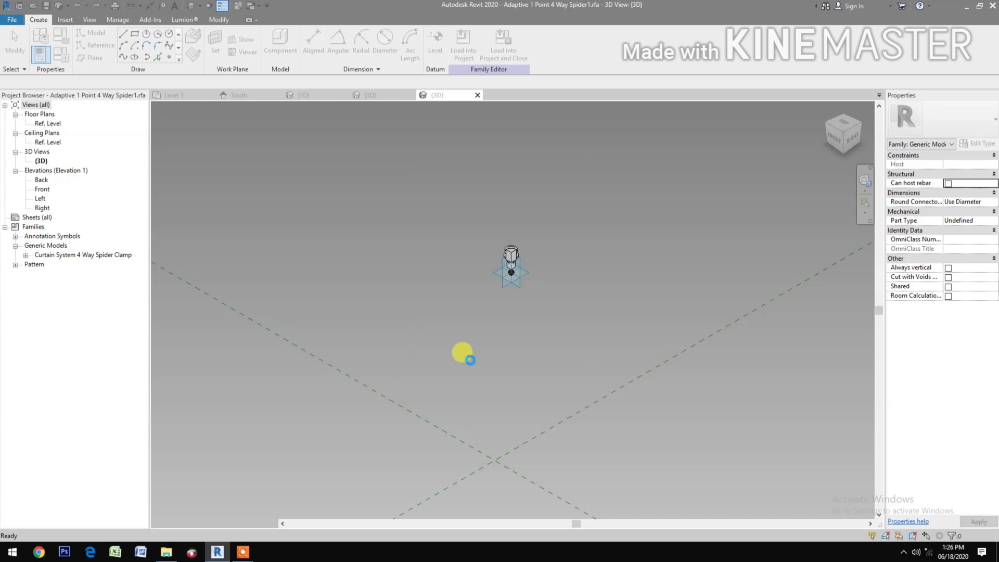
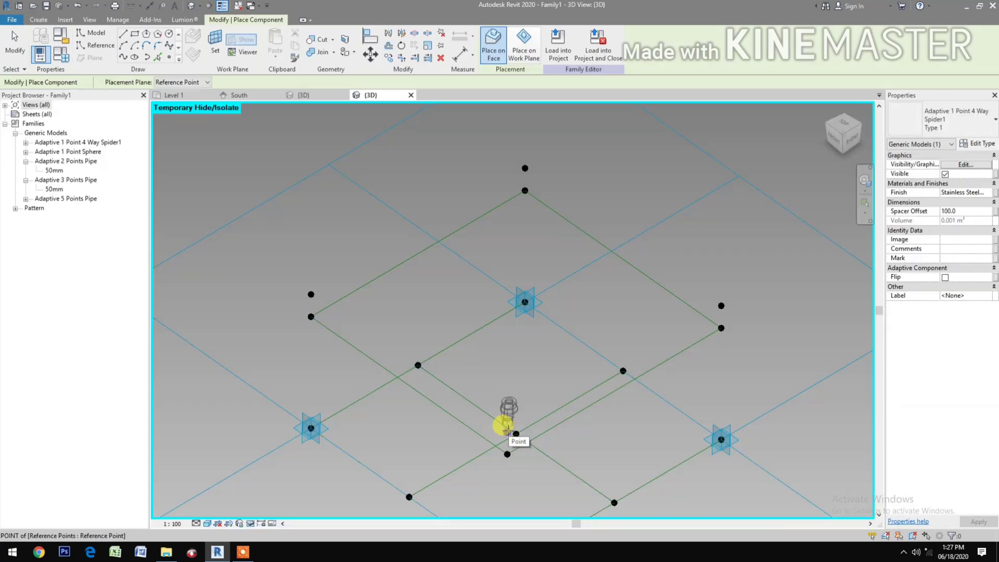
Place the Adaptive 1 Point 4 Way Spider1 on the offset point above the upper frame's front corner and turn on its Flip option.
click(552, 428)
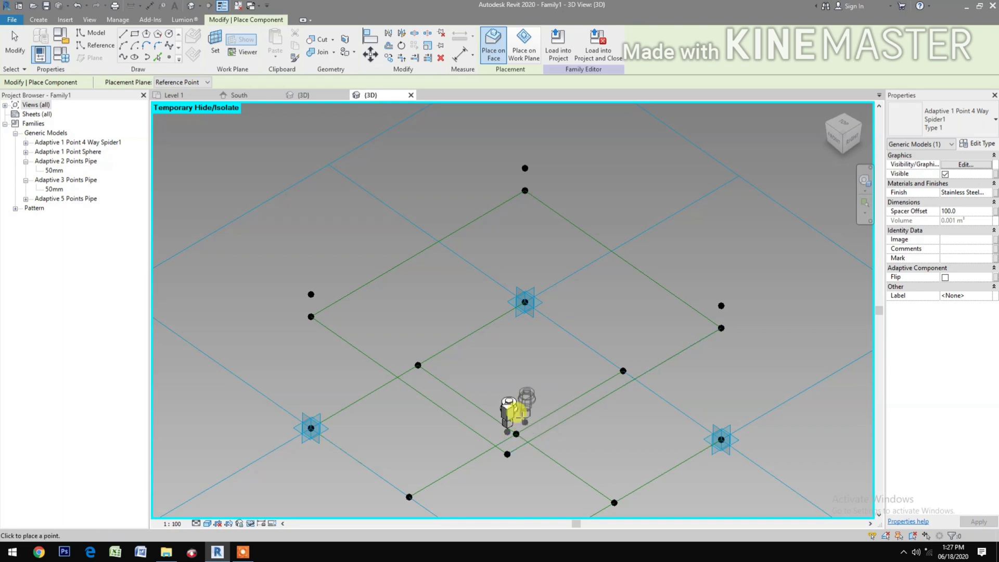
key(Escape)
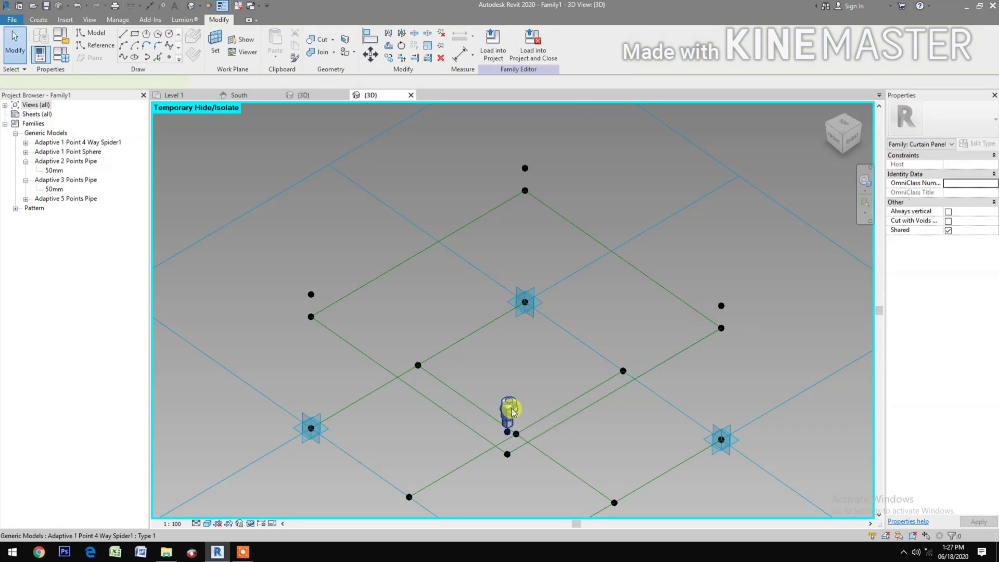
click(510, 413)
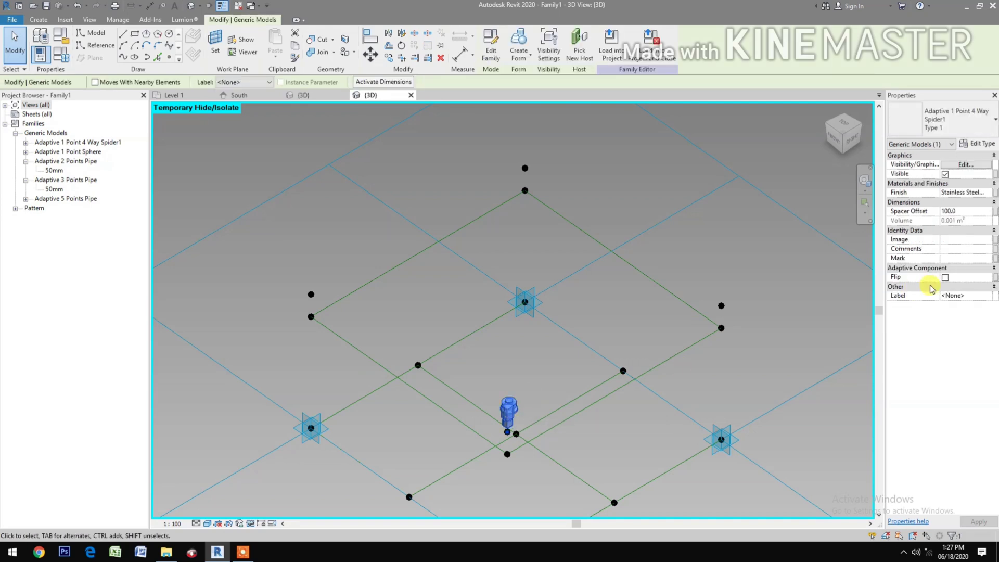
click(945, 278)
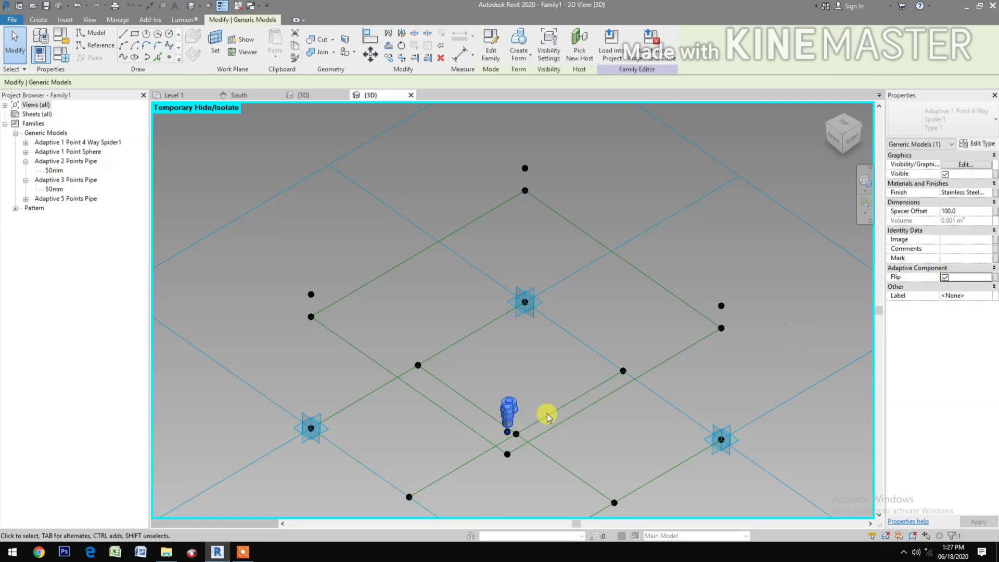
click(611, 437)
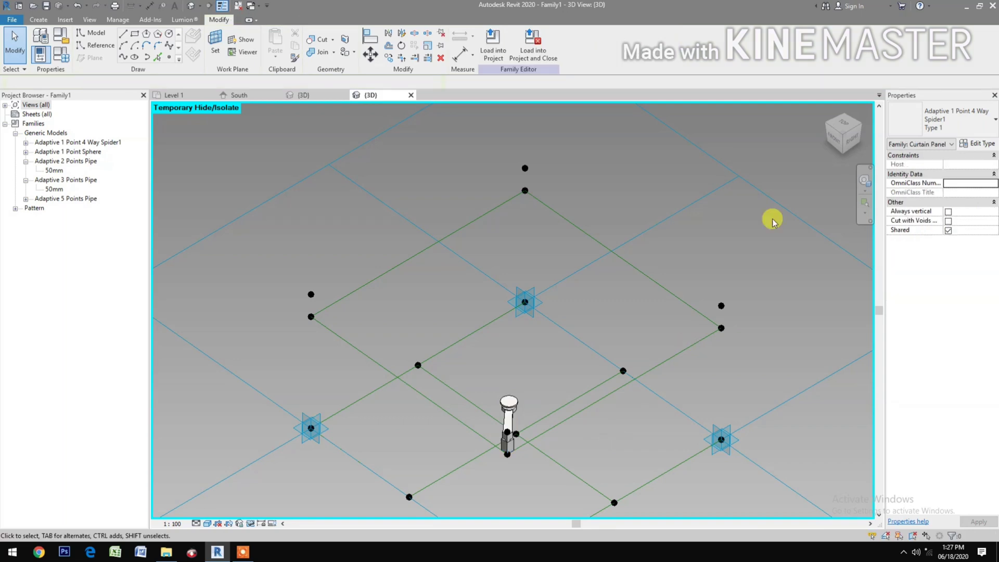
click(834, 139)
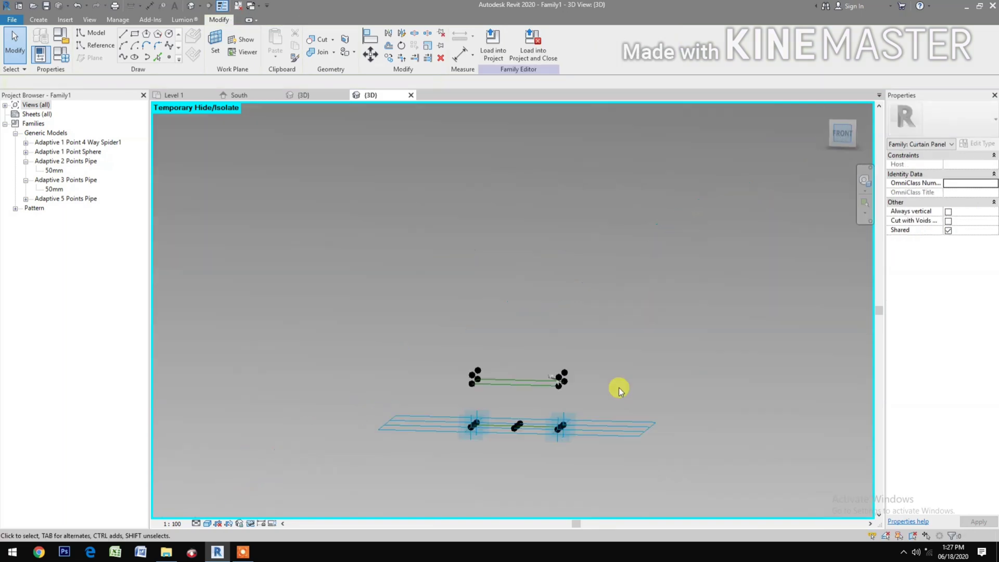
scroll(571, 235, up, 4)
scroll(570, 236, up, 3)
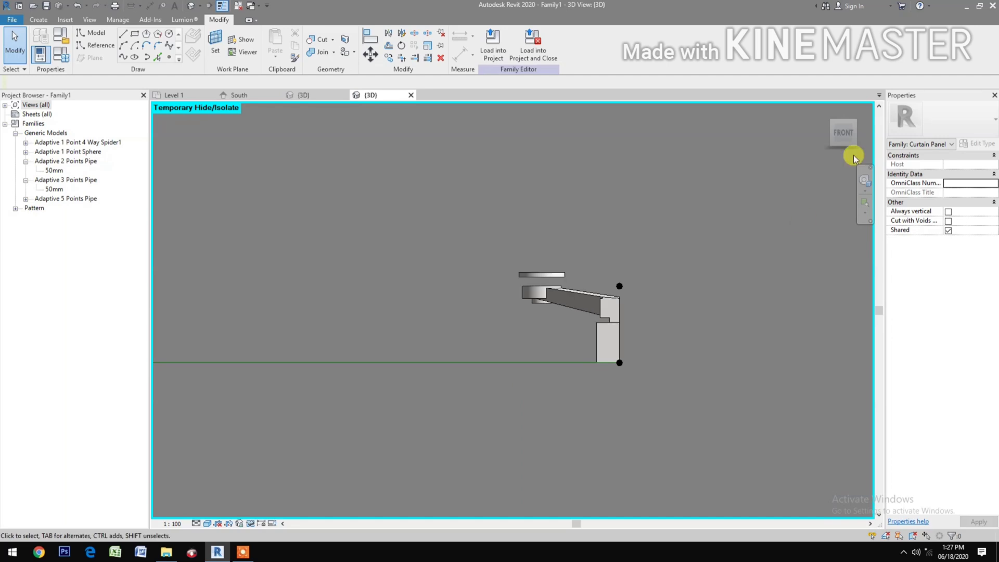
click(854, 123)
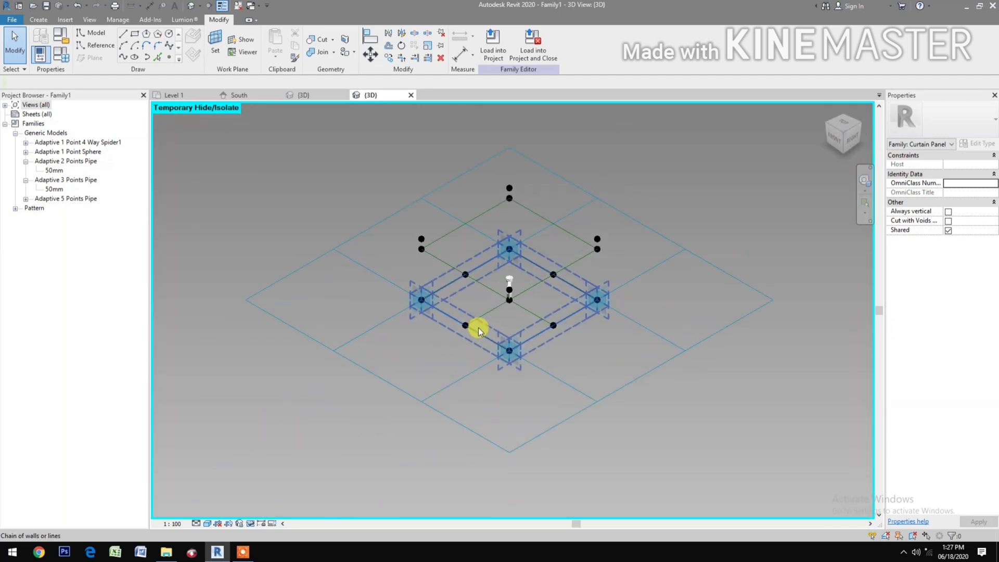
Open Adaptive 1 Point 4 Way Spider2.rfa from the Generic Model folder in File Explorer, then load it into Family1 and close it.
click(166, 552)
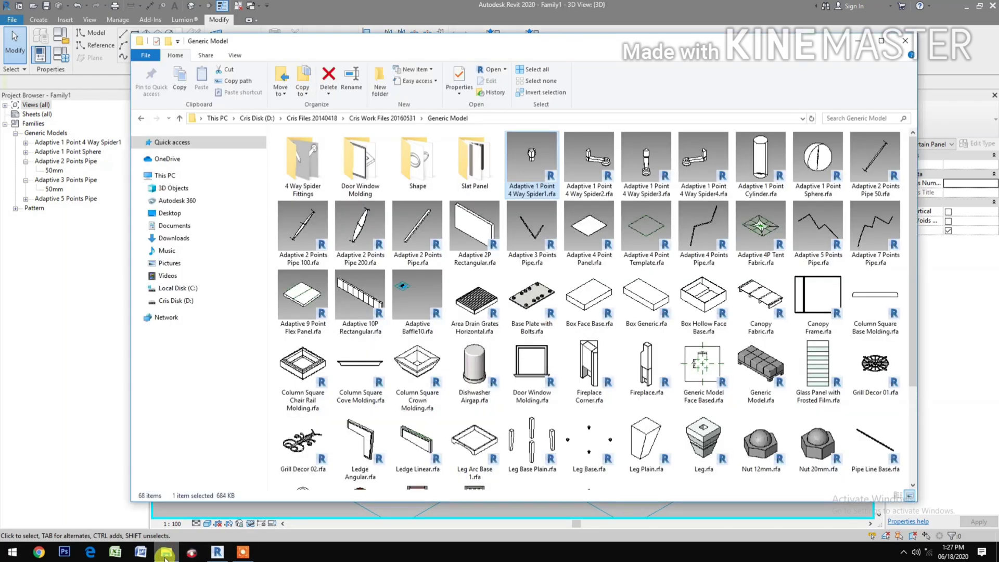
double_click(590, 175)
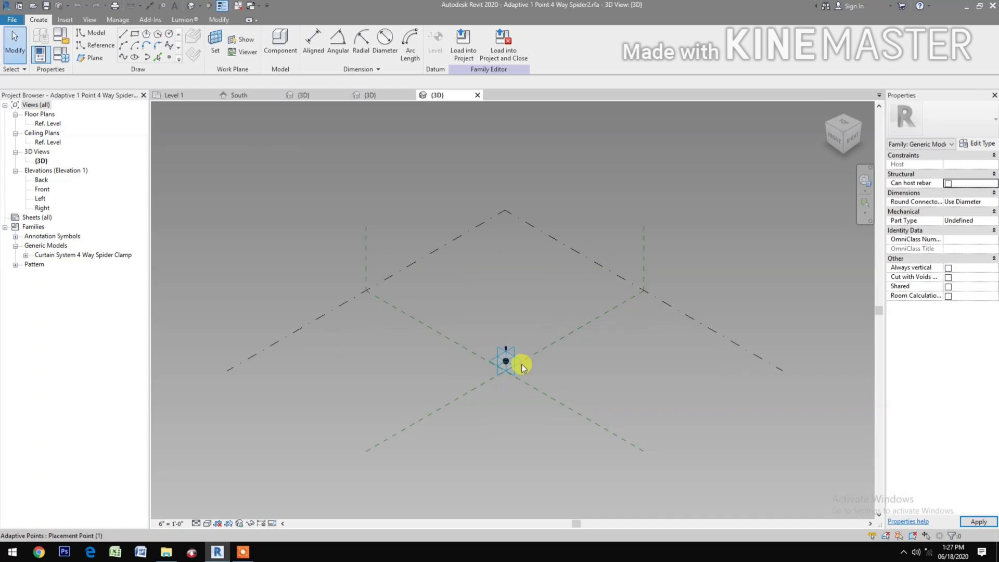
scroll(522, 364, up, 5)
scroll(483, 359, up, 3)
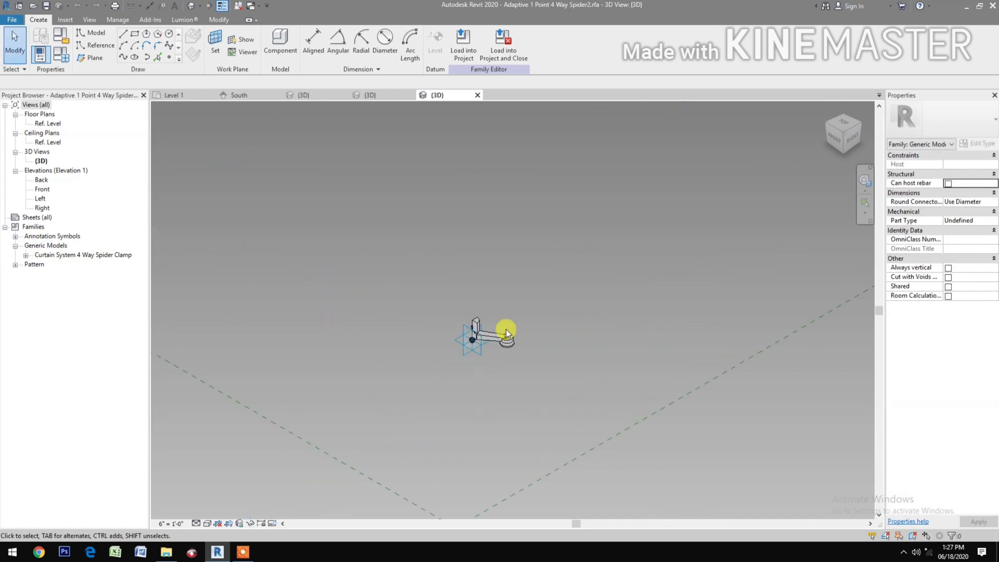
click(503, 43)
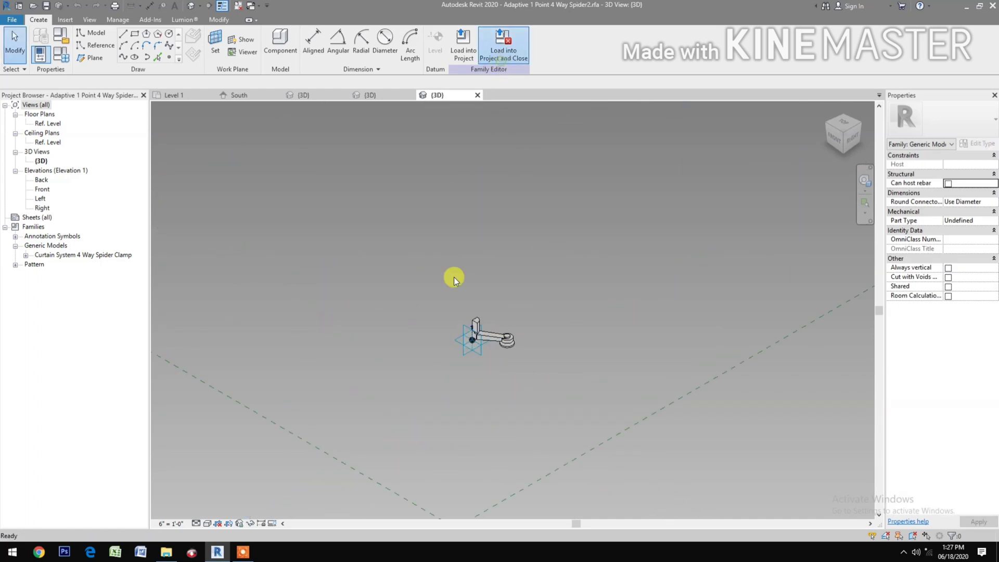
click(472, 354)
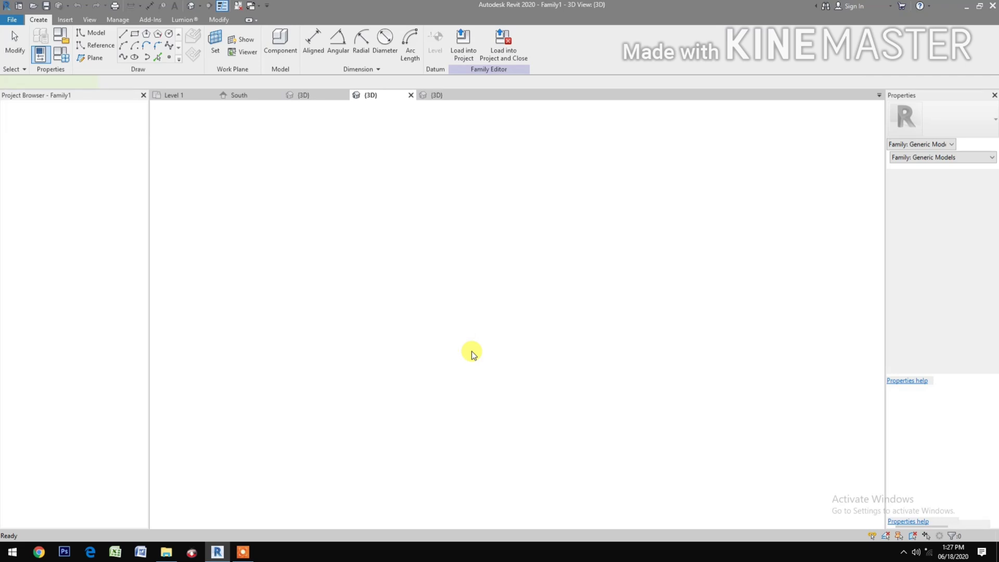
Place the Adaptive 1 Point 4 Way Spider2 on the offset point above the upper frame's left corner and turn on its Flip option.
scroll(381, 316, up, 3)
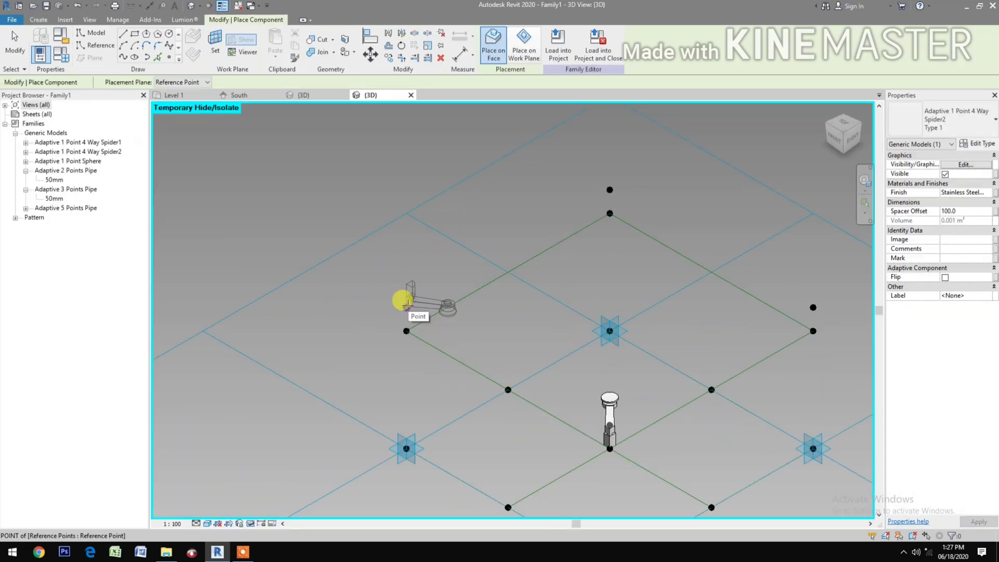
click(407, 306)
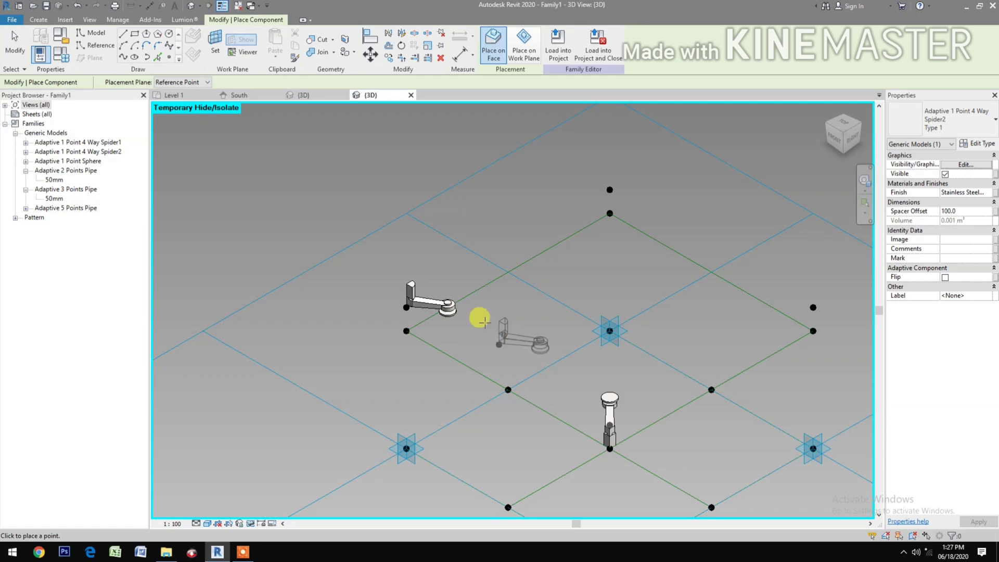
key(Escape)
key(Escape)
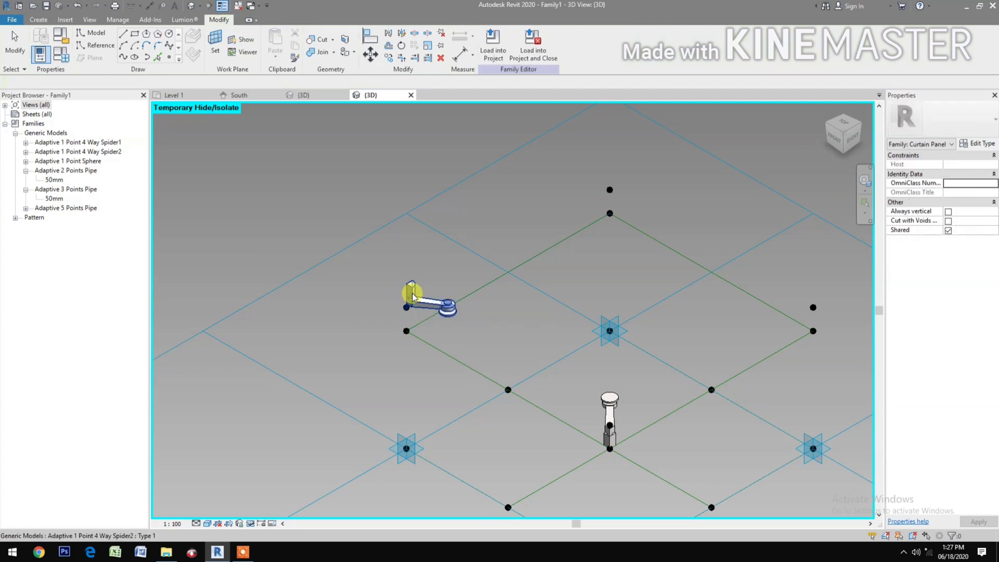
click(412, 296)
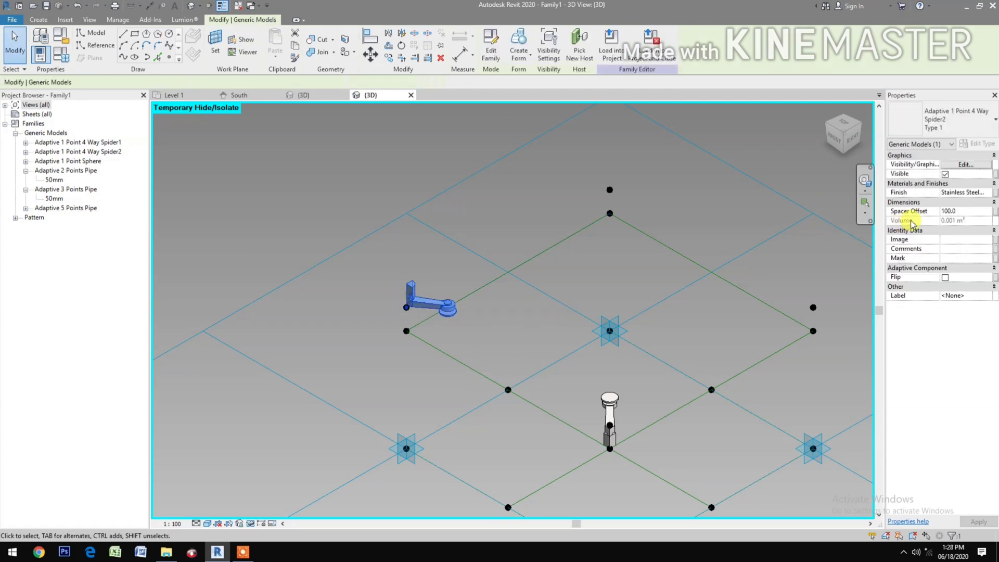
click(945, 277)
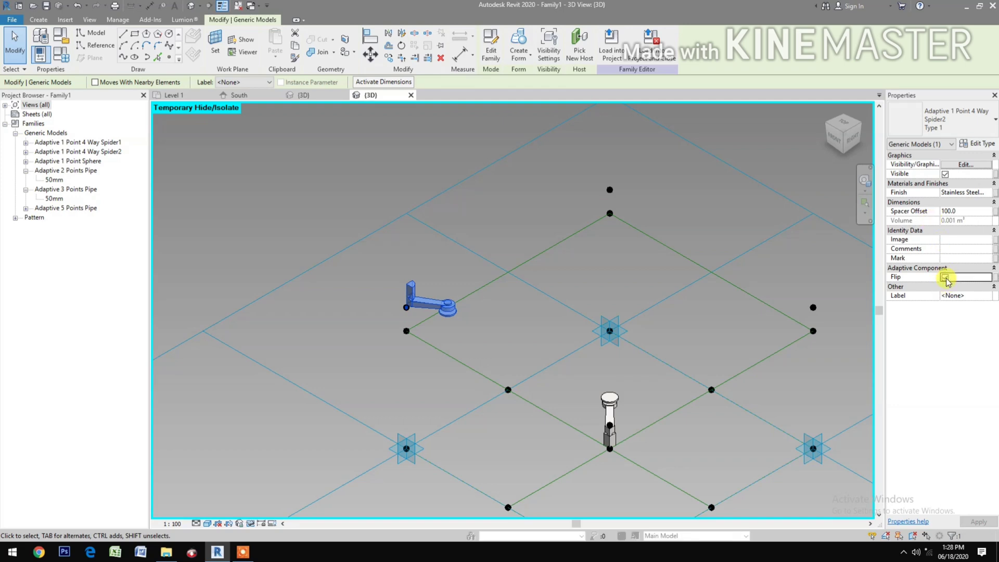
click(945, 277)
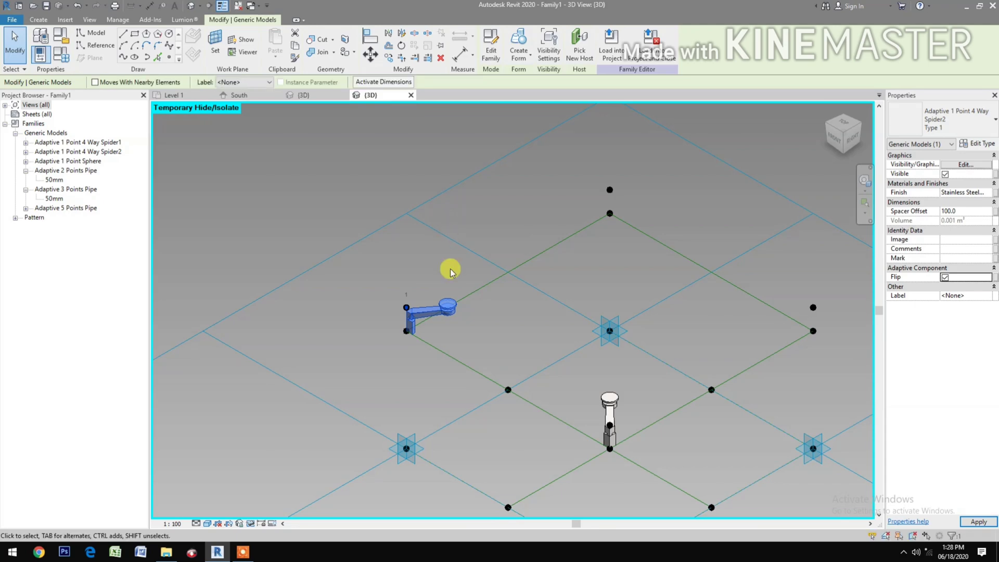
click(495, 319)
middle_drag(506, 359, 458, 383)
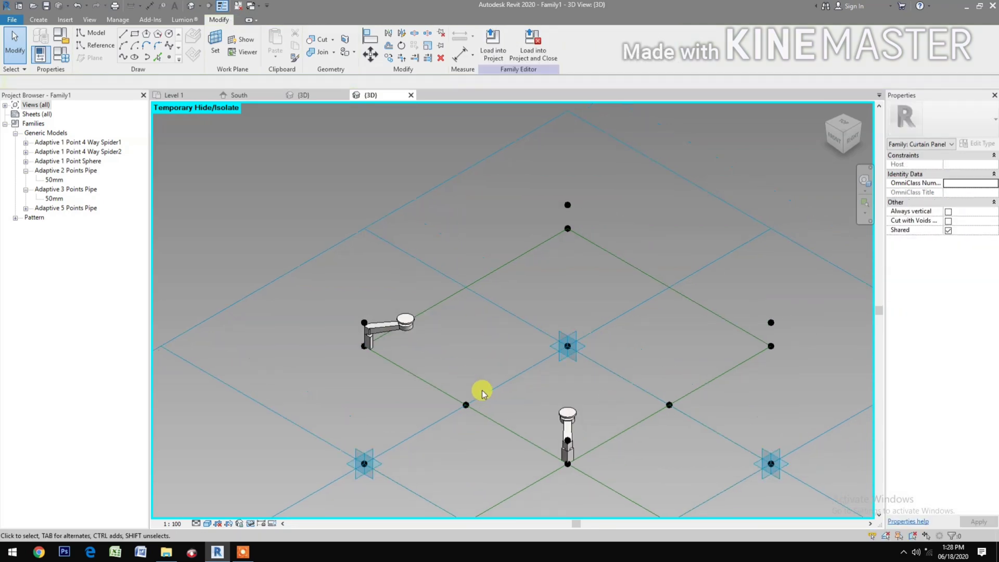
Open Adaptive 1 Point 4 Way Spider3.rfa from the Generic Model folder in File Explorer, then load it into Family1 and close it.
click(166, 553)
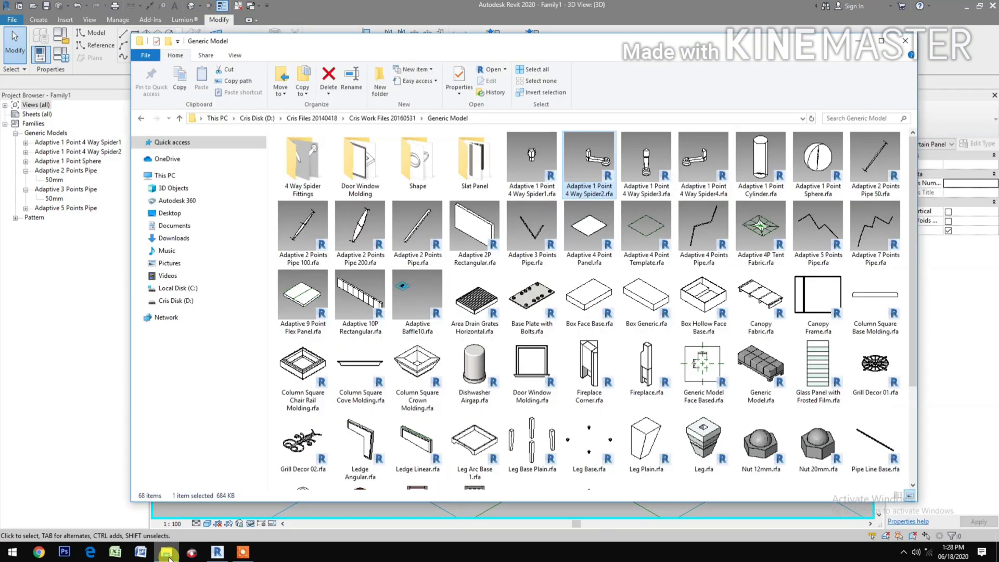
click(653, 160)
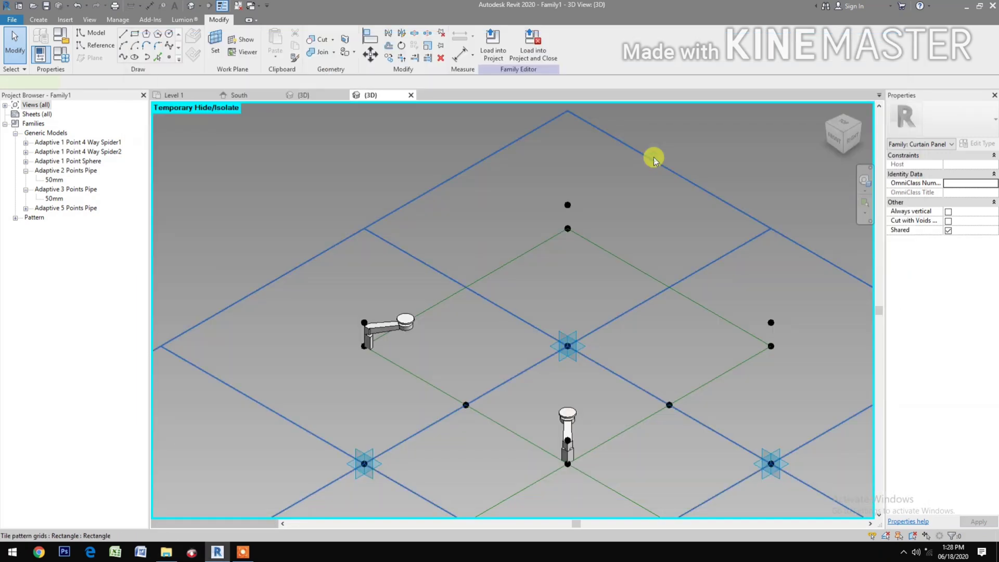
click(632, 213)
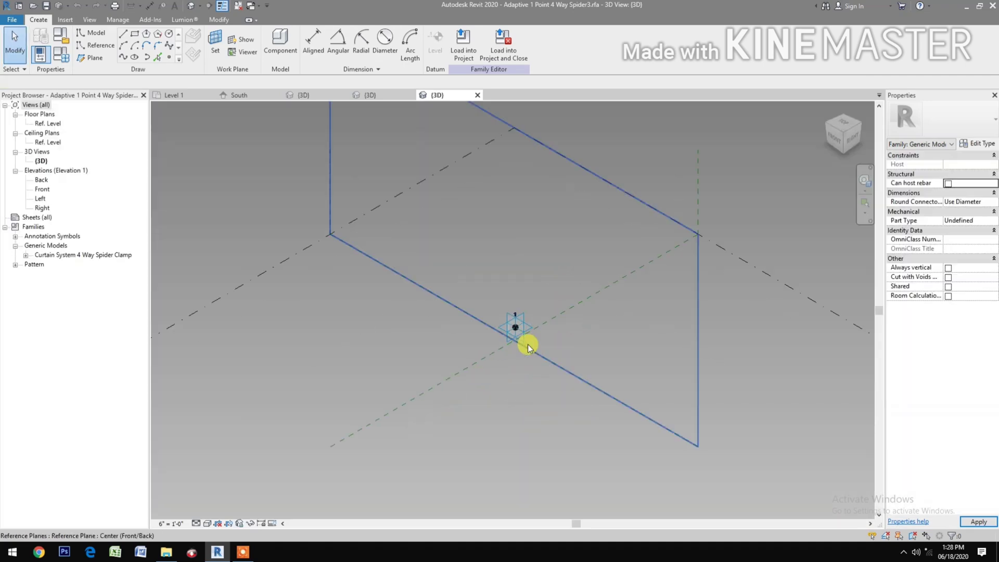
scroll(508, 307, up, 5)
scroll(492, 300, up, 2)
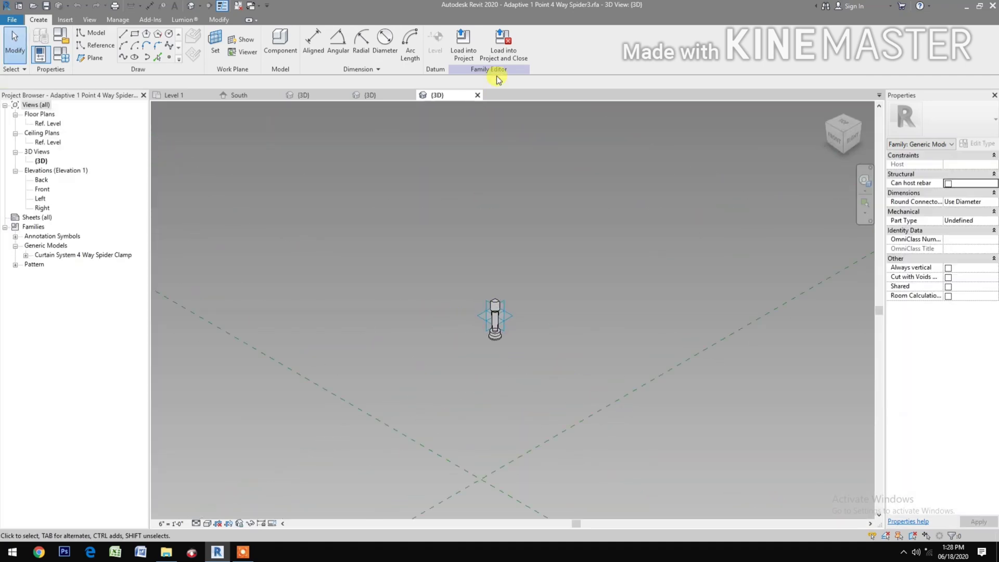
click(508, 55)
click(438, 229)
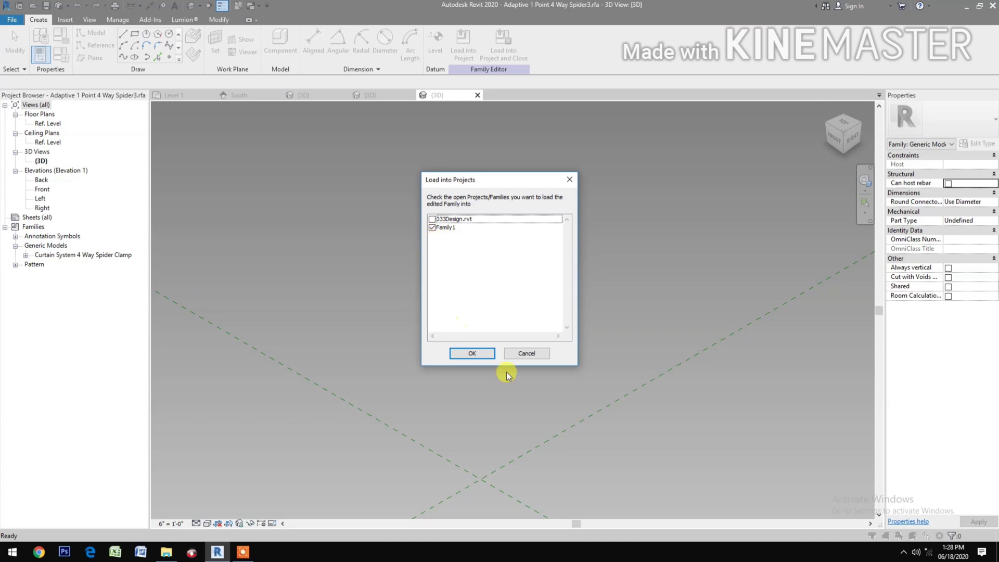
click(480, 354)
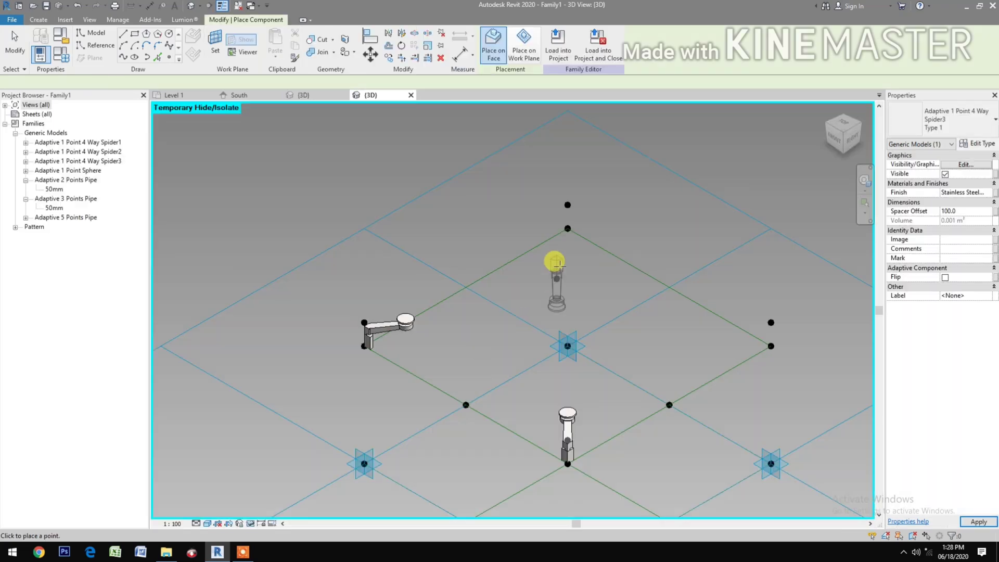
Place the Adaptive 1 Point 4 Way Spider3 on the offset point above the upper frame's back corner and turn on its Flip option.
click(566, 204)
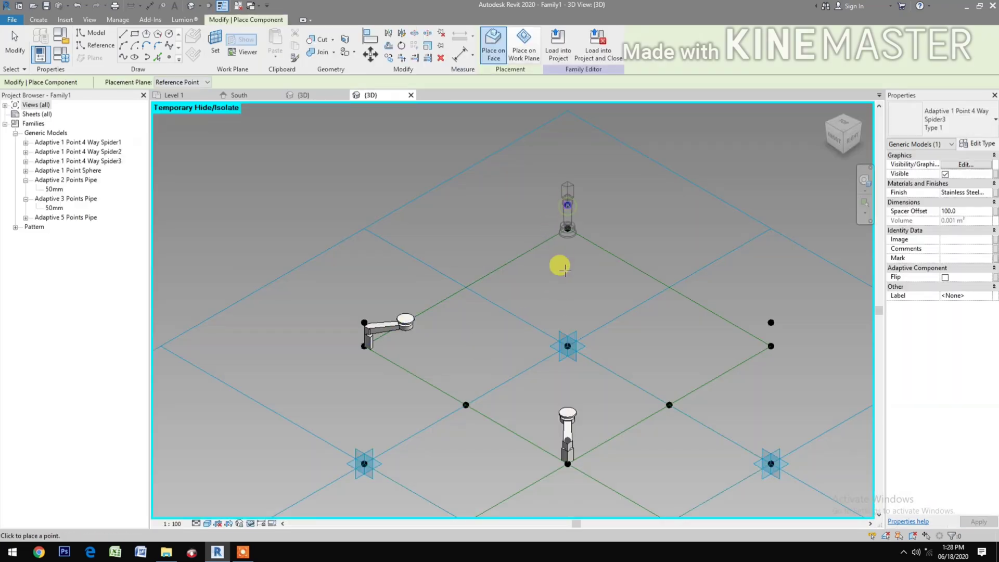
key(Escape)
click(571, 189)
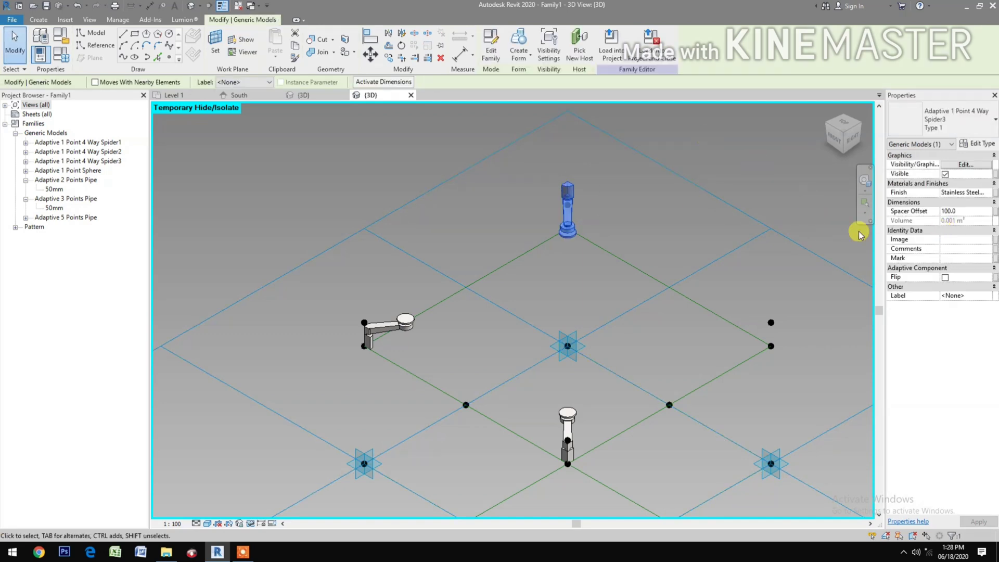
click(945, 277)
click(599, 314)
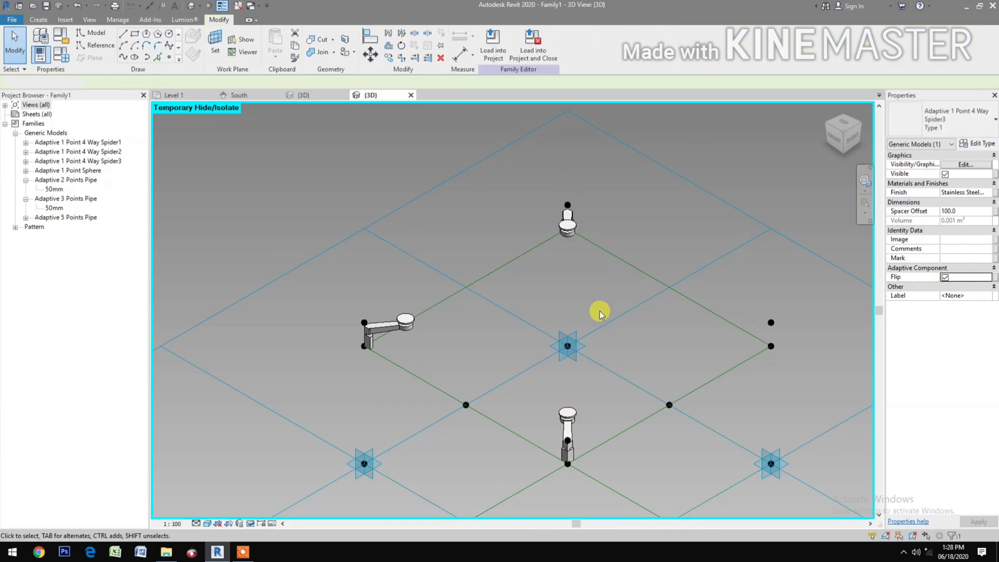
middle_drag(598, 313, 520, 305)
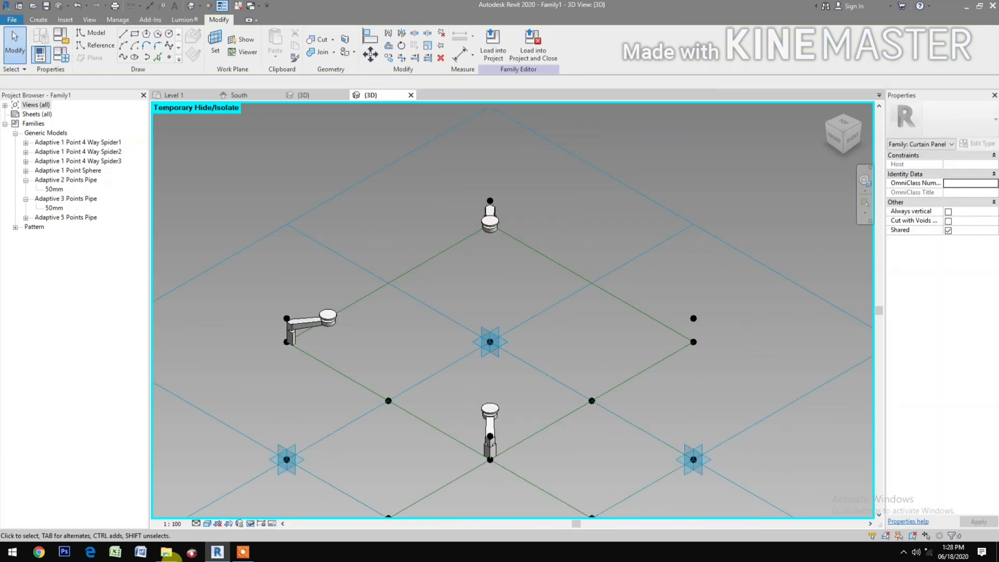
Open Adaptive 1 Point 4 Way Spider4.rfa from the Generic Model folder in File Explorer, then load it into Family1 and close it.
click(167, 553)
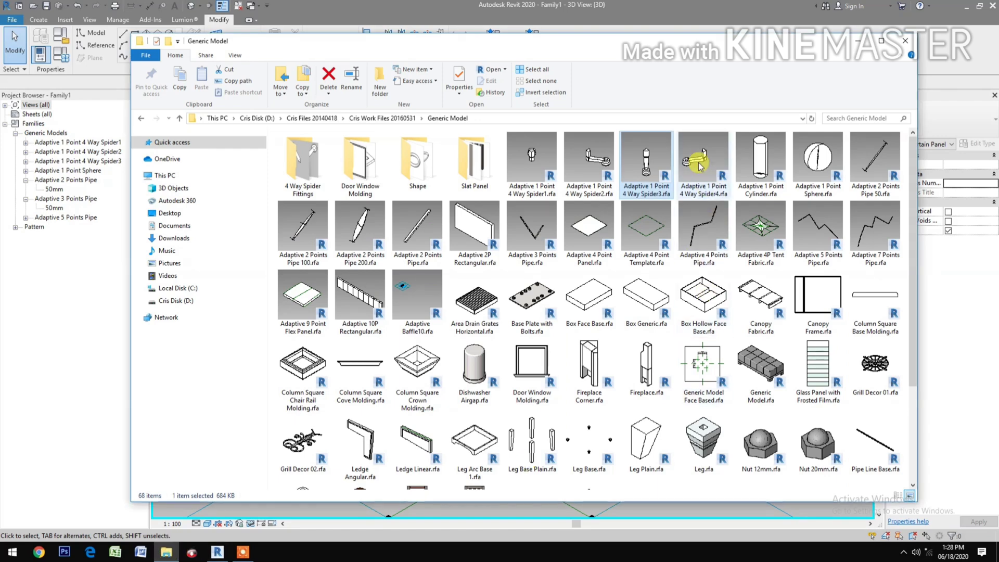
drag(700, 167, 741, 352)
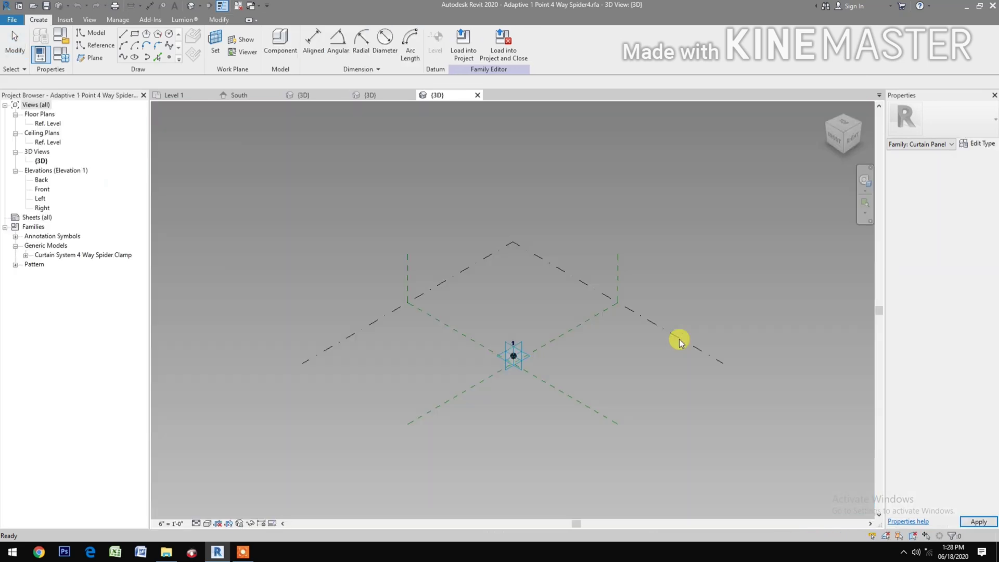
scroll(513, 352, up, 5)
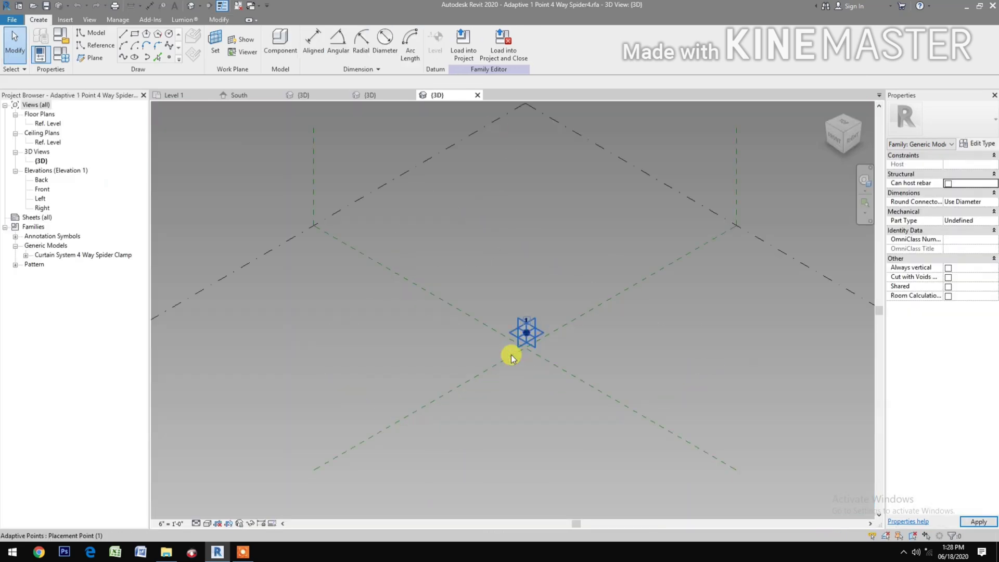
scroll(491, 325, up, 5)
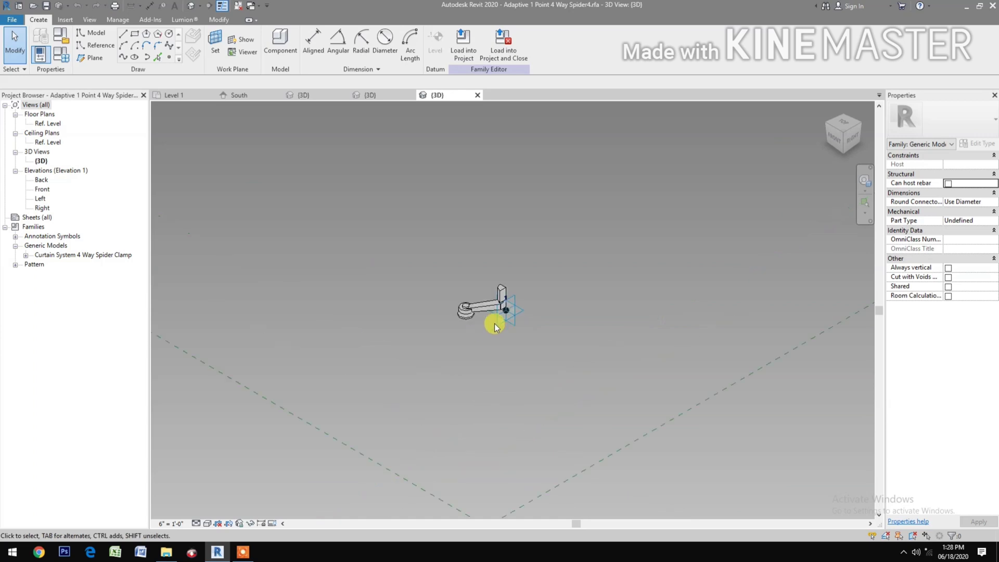
click(503, 42)
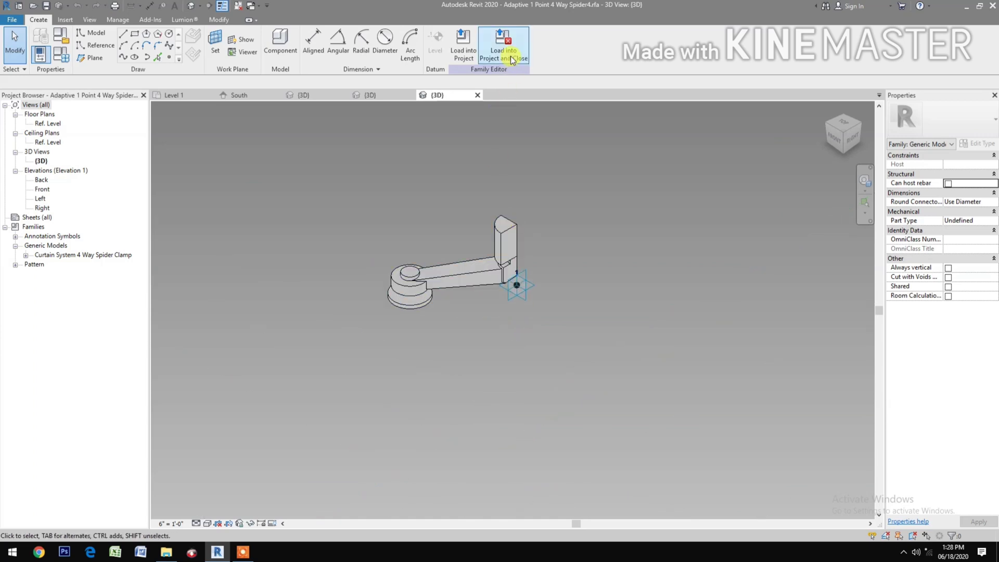
click(476, 356)
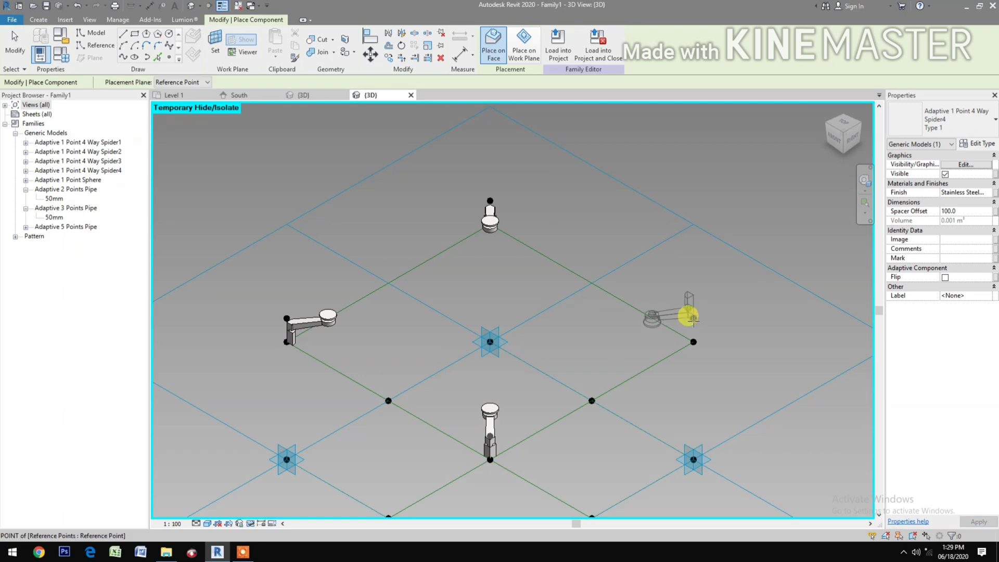
Place the Adaptive 1 Point 4 Way Spider4 on the offset point above the upper frame's right corner and turn on its Flip option.
click(694, 317)
key(Escape)
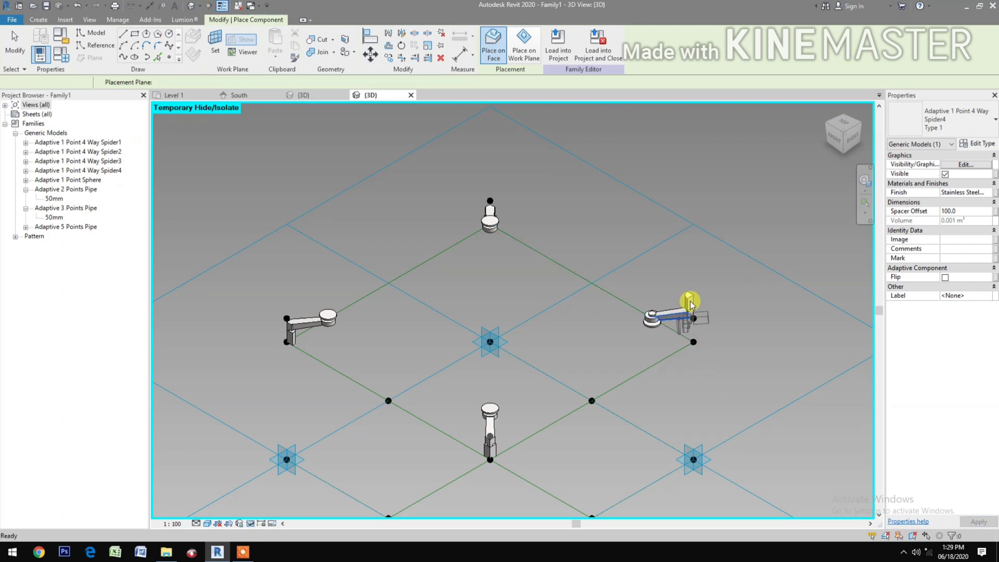
click(688, 302)
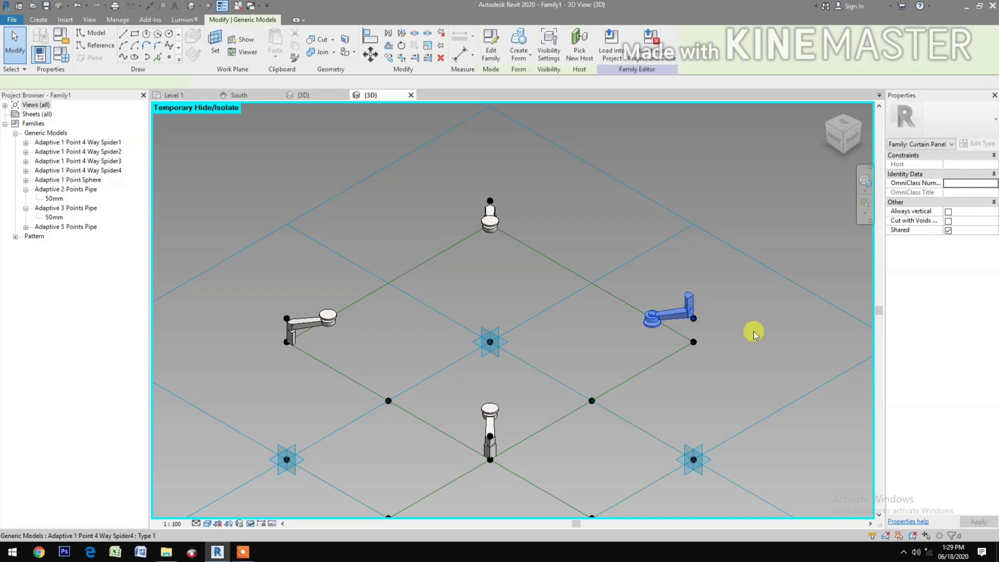
click(945, 278)
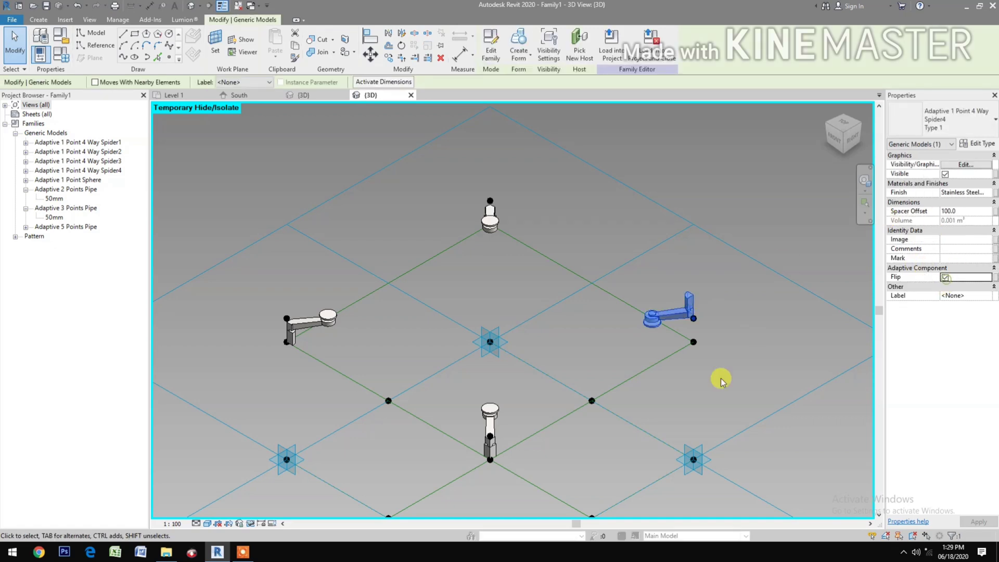
click(614, 428)
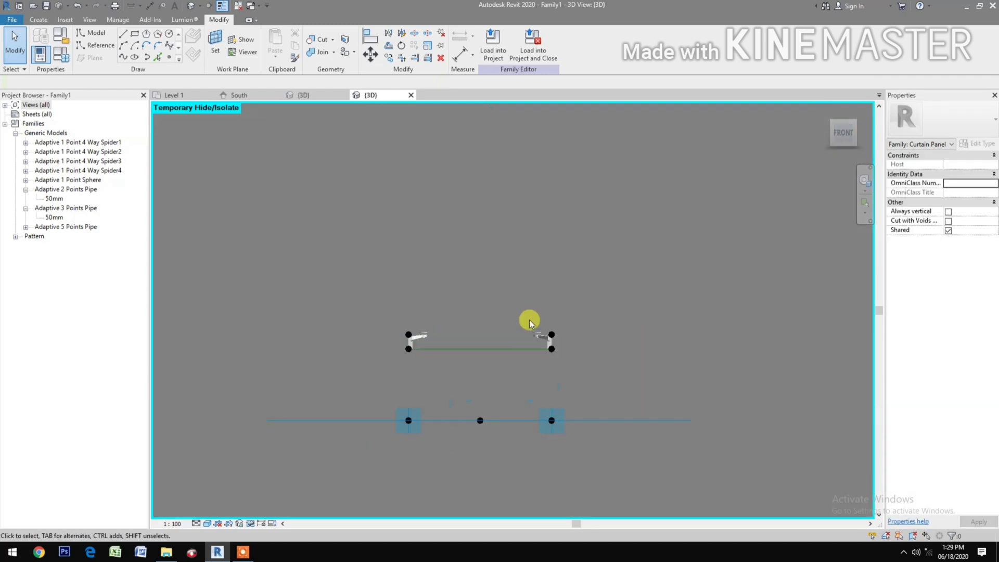
Check the four spiders from the front and in isometric view, then reset the temporary hide/isolate to bring back the pipes.
scroll(529, 319, up, 6)
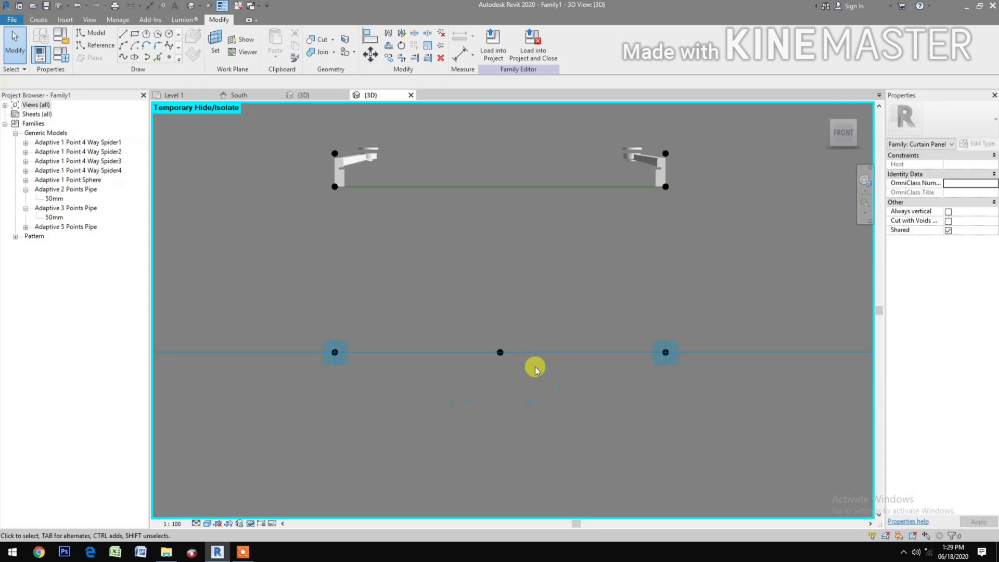
click(827, 111)
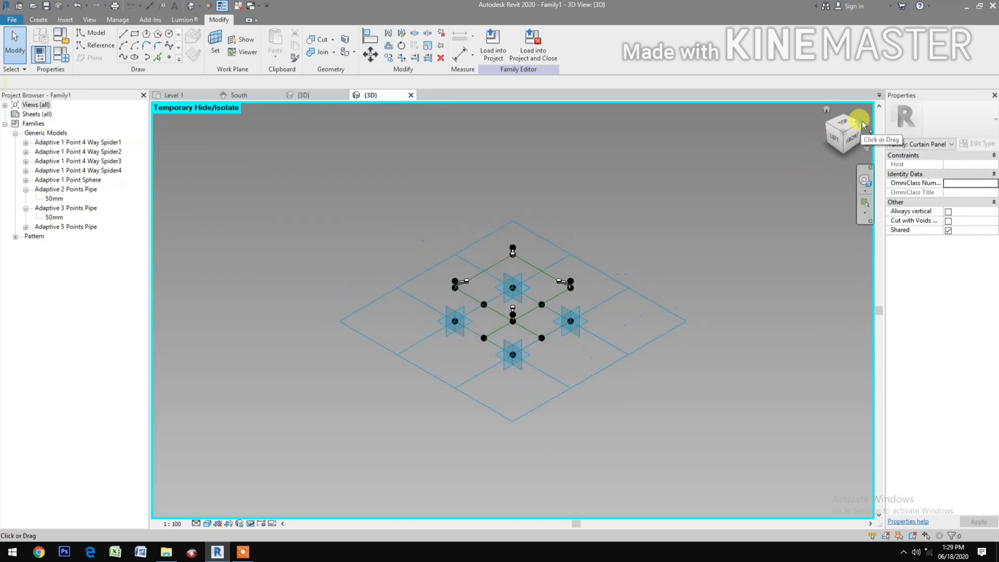
click(862, 125)
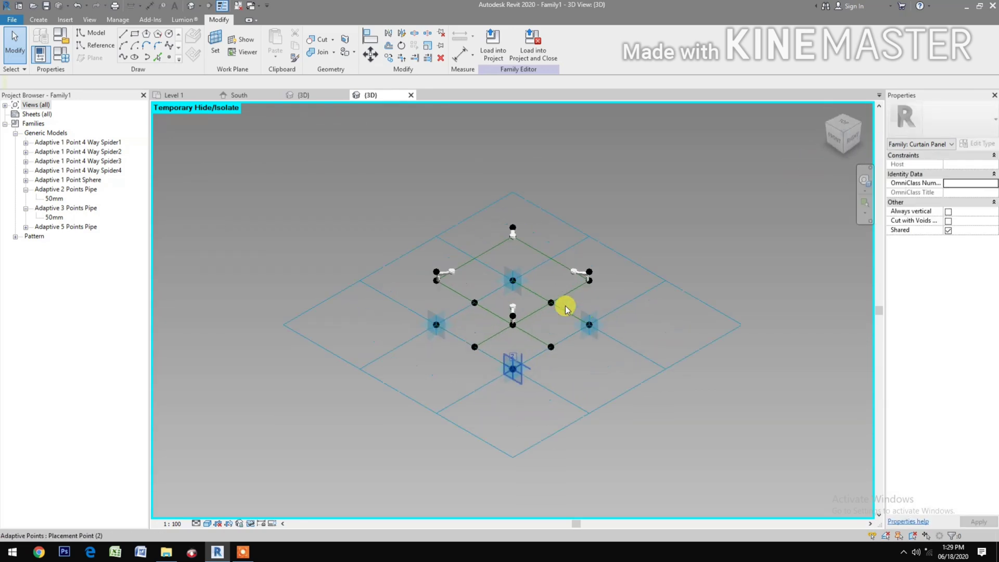
scroll(565, 305, up, 5)
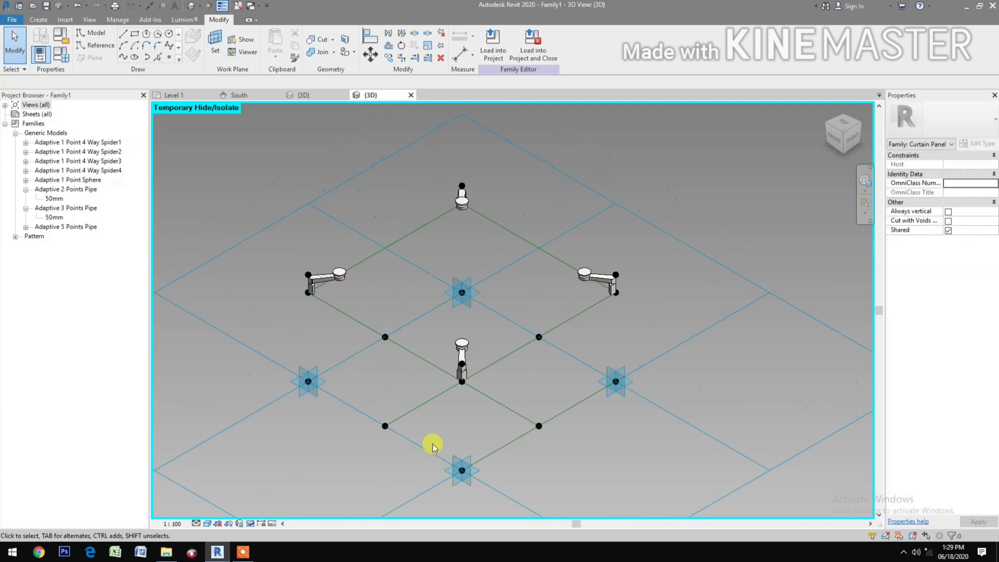
click(251, 524)
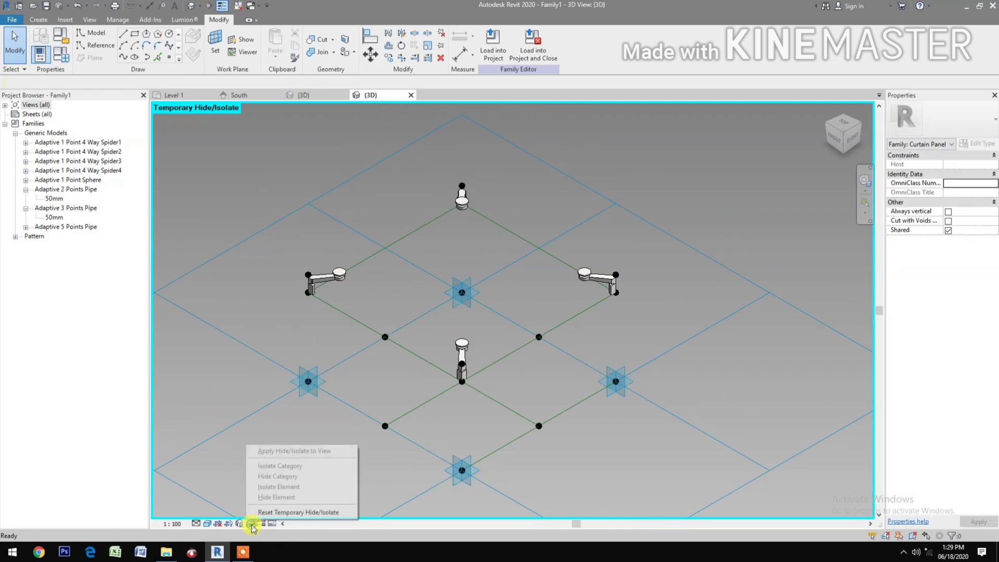
click(266, 514)
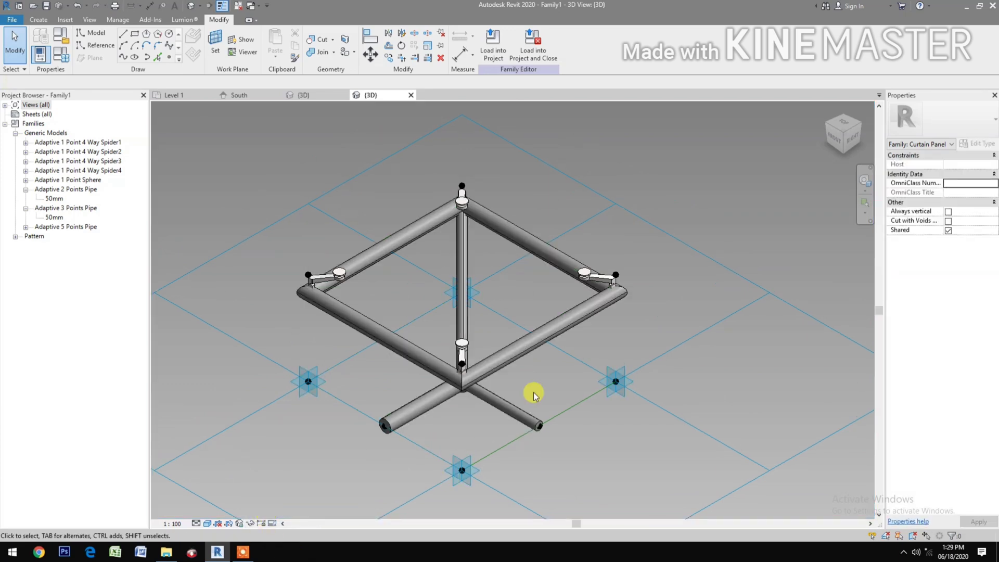
Connect the offset points above the left and back corners with a spline through points and make it a reference line.
scroll(491, 432, up, 2)
middle_drag(453, 408, 491, 454)
scroll(489, 448, down, 3)
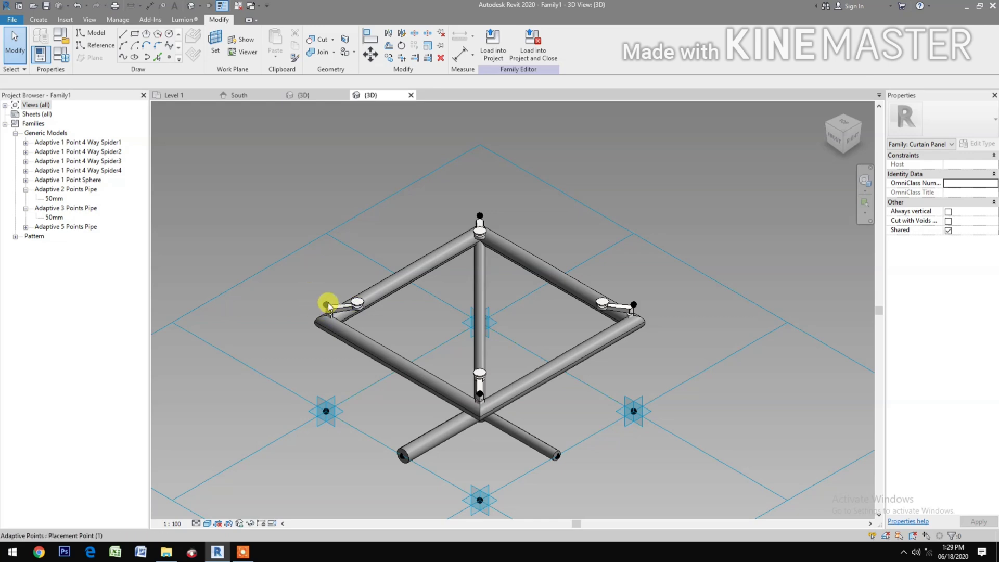
click(479, 216)
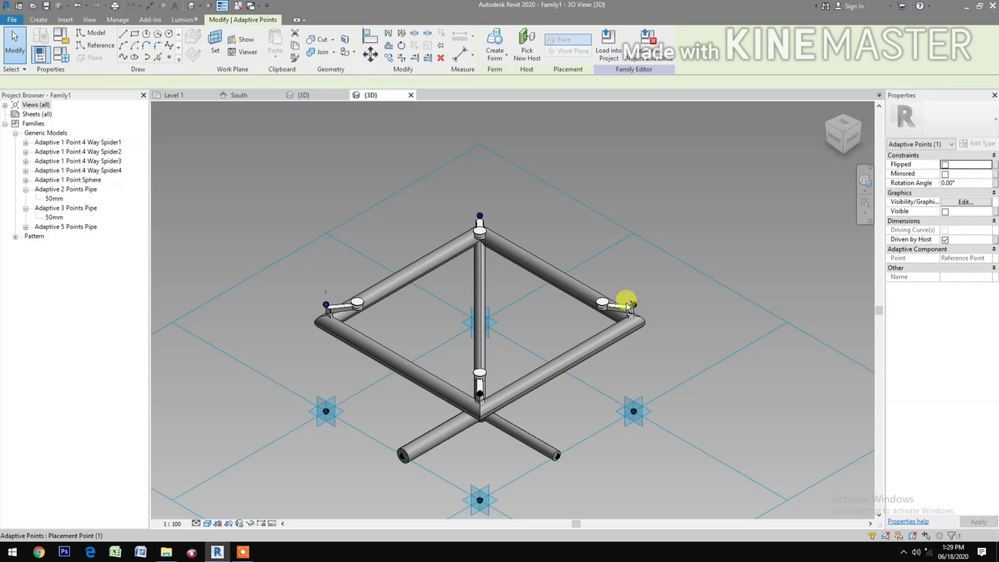
ctrl+click(633, 304)
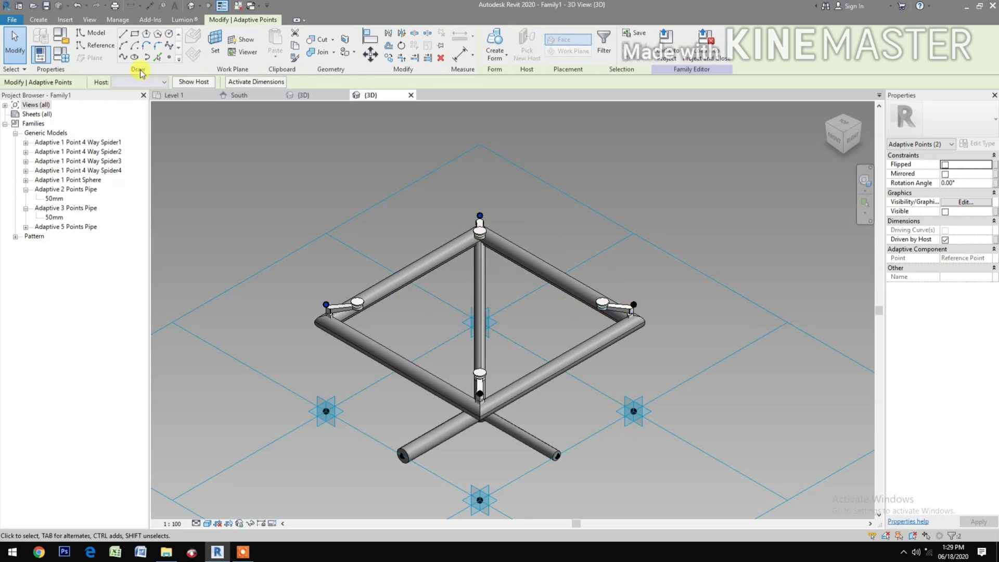
click(125, 60)
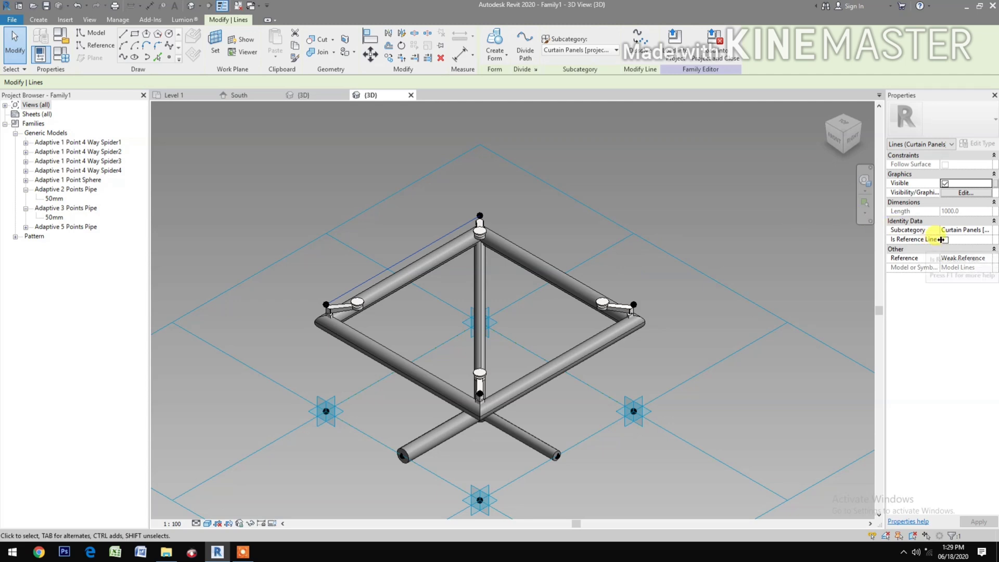
click(945, 240)
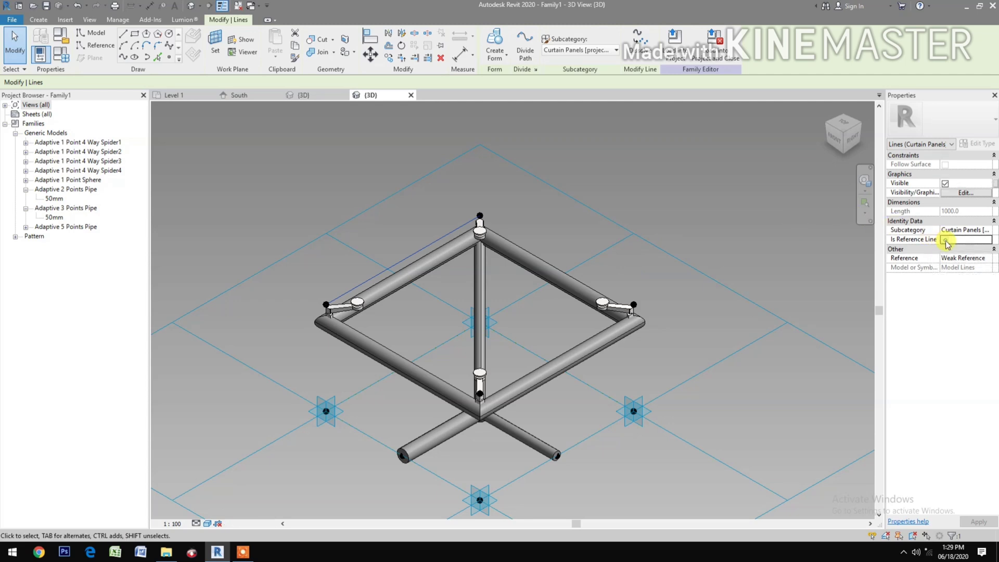
click(560, 228)
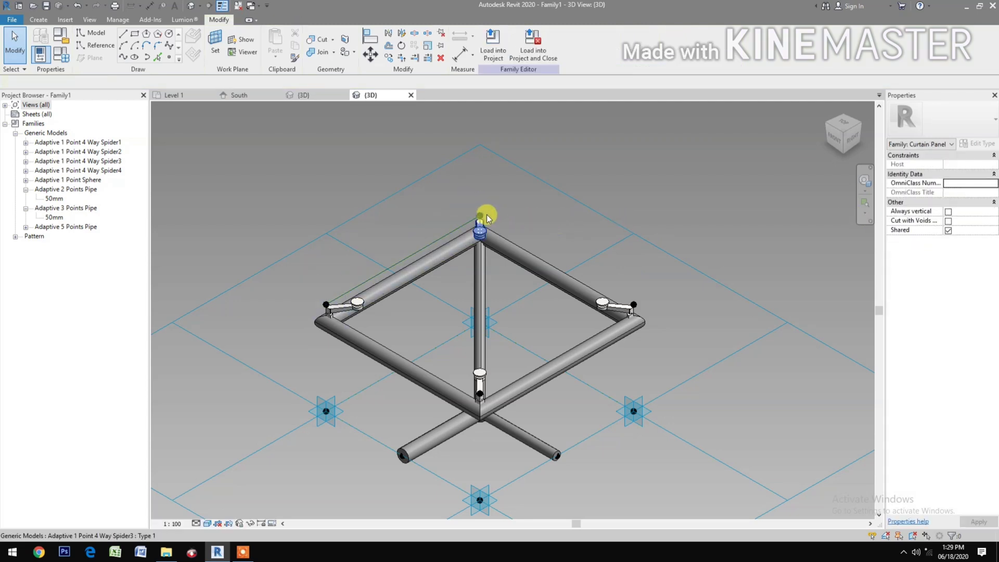
Connect the offset points above the back and right corners with a spline through points and make it a reference line.
key(Tab)
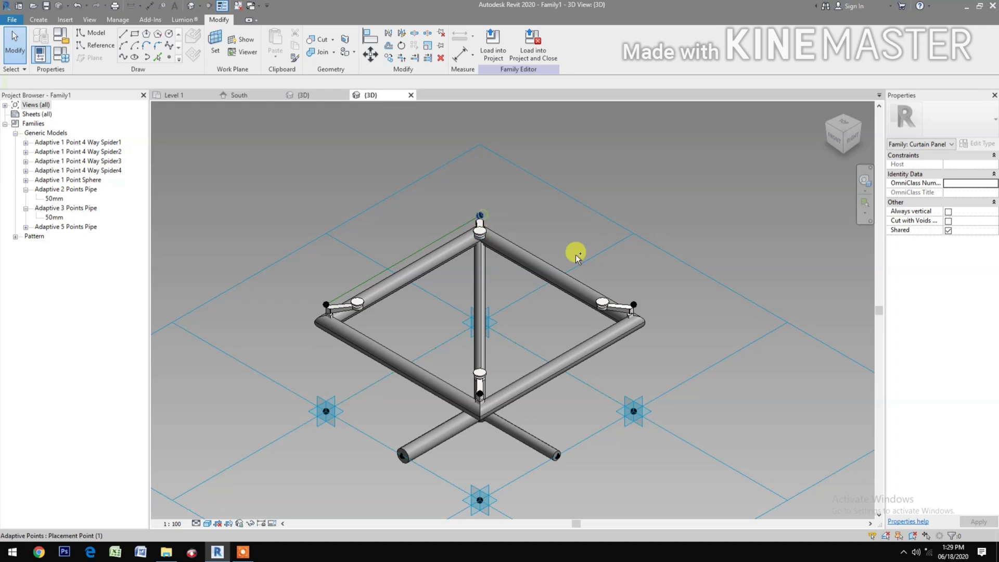
click(634, 302)
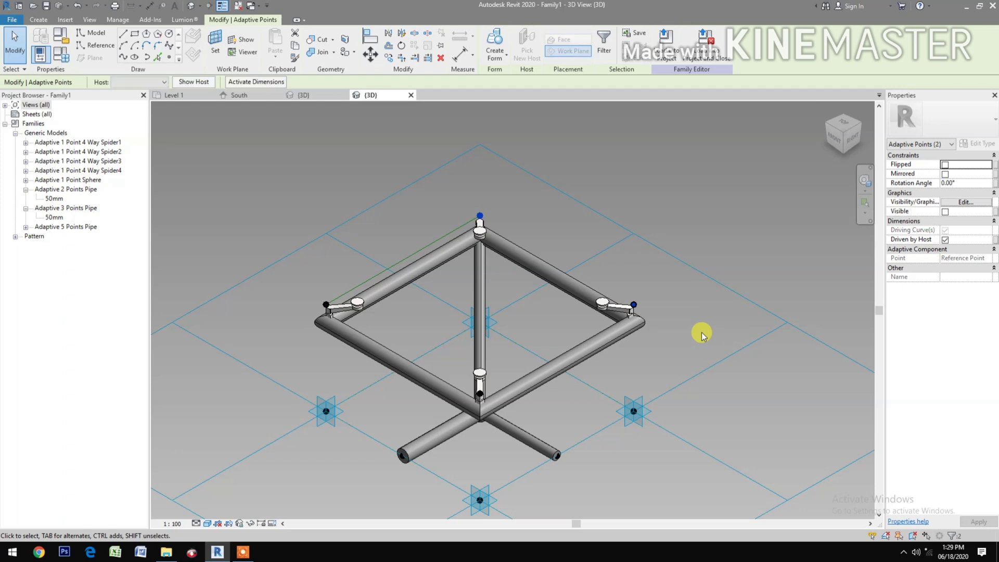
click(125, 59)
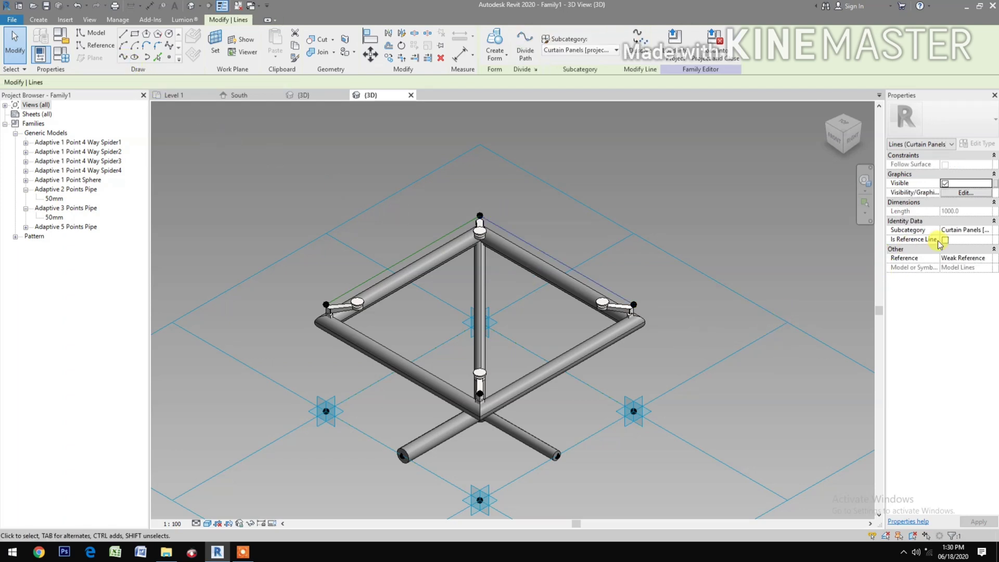
click(944, 241)
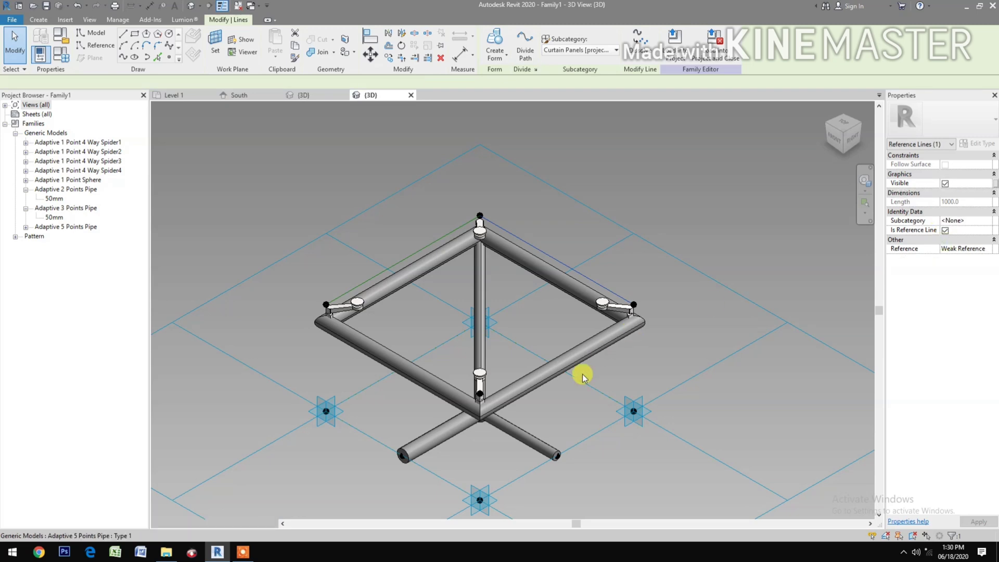
click(549, 420)
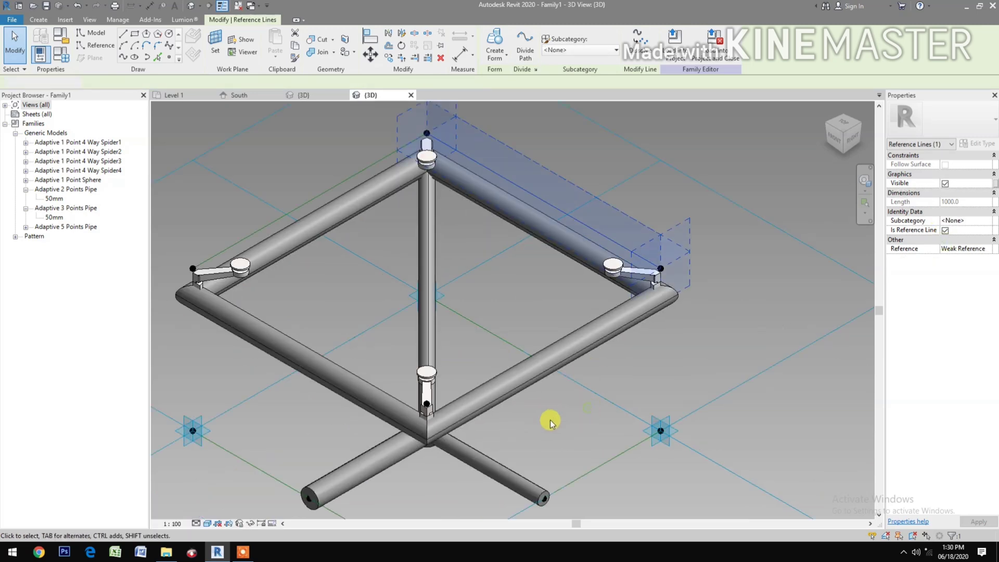
Connect the offset points above the front and right corners with a spline through points and make it a reference line.
scroll(576, 439, up, 3)
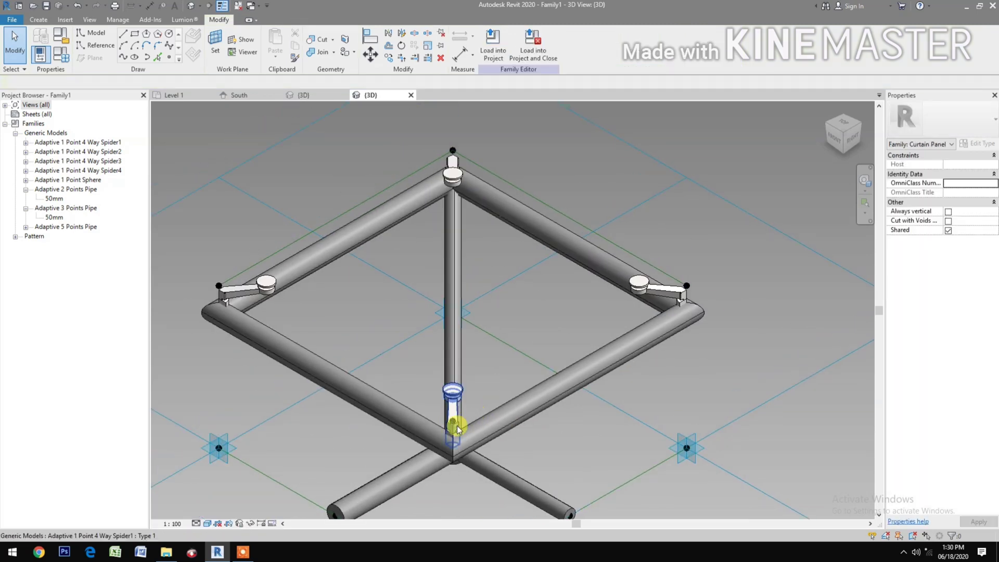
click(518, 414)
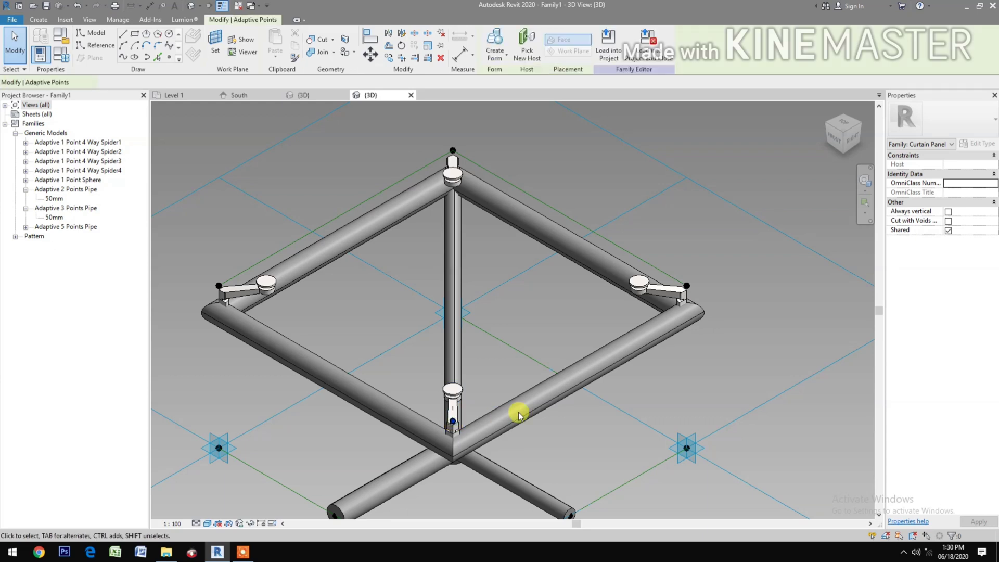
ctrl+click(686, 286)
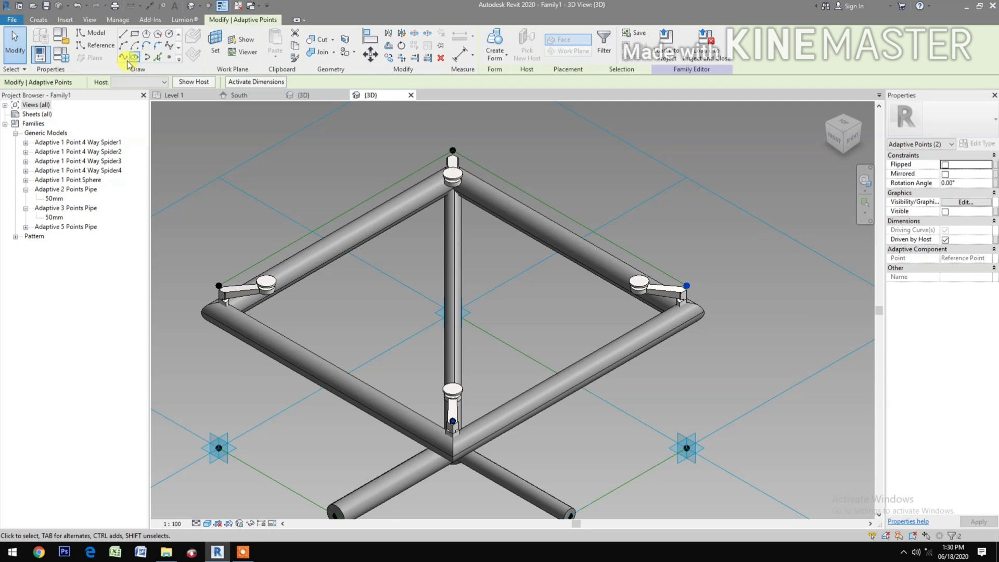
click(705, 319)
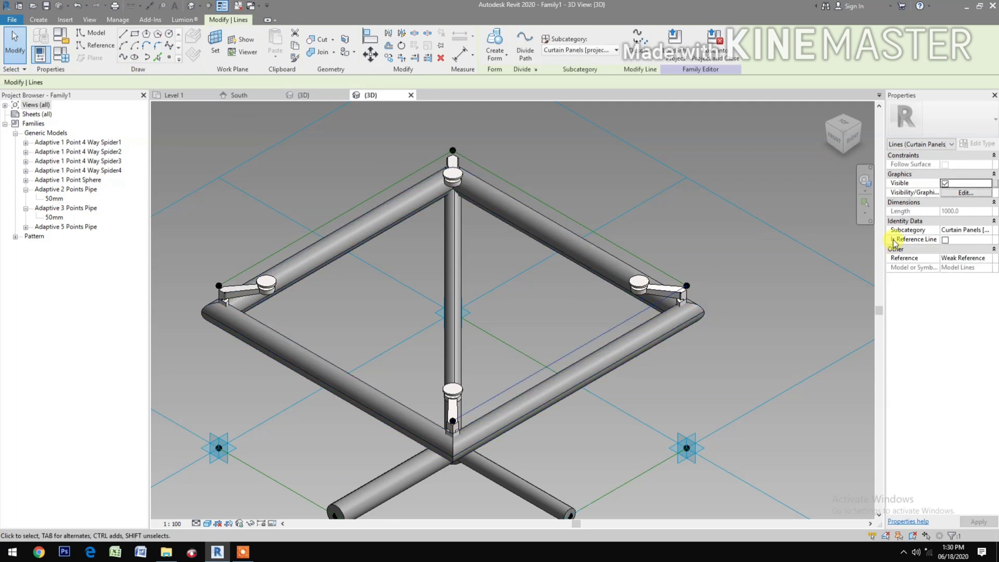
click(945, 239)
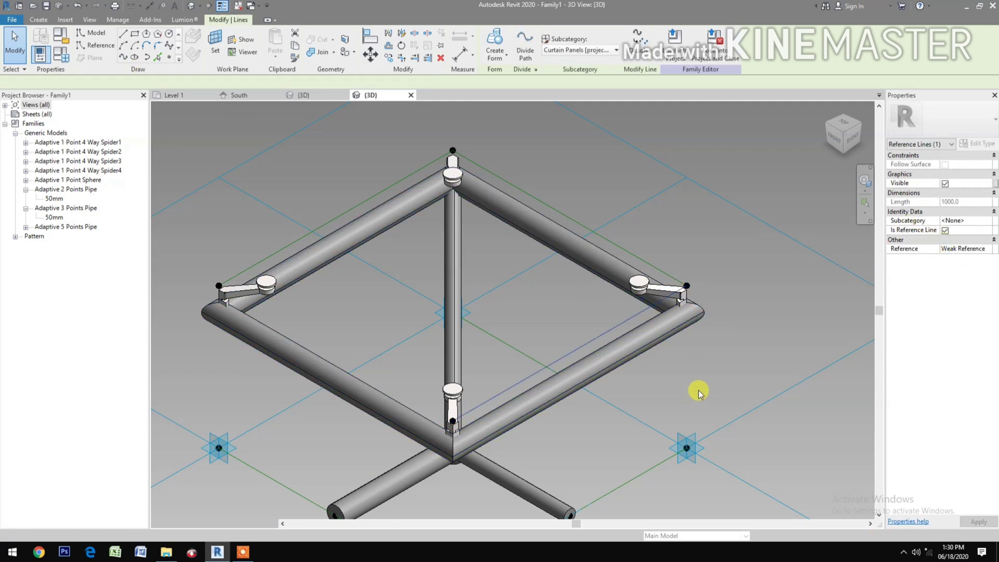
key(Escape)
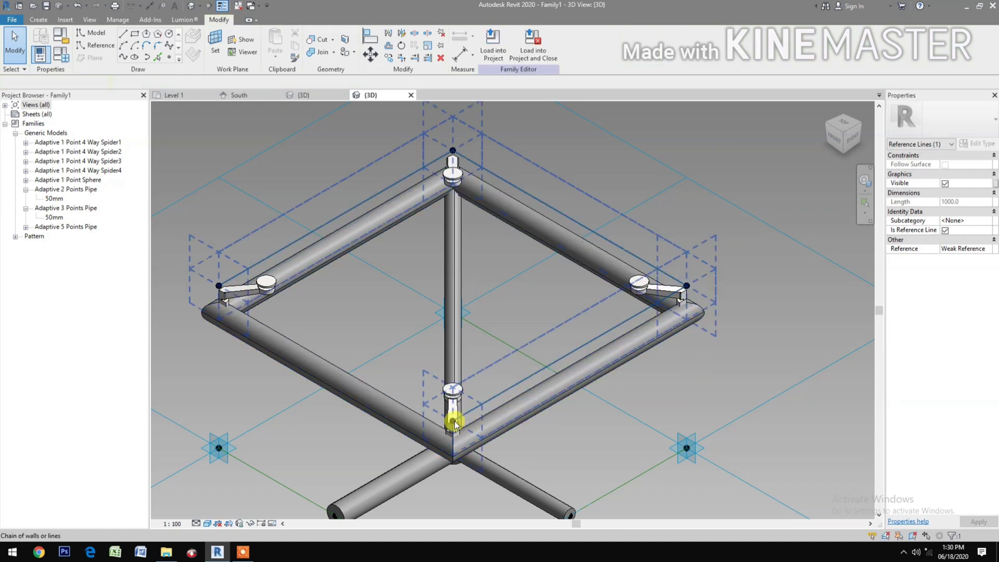
Connect the offset points above the front and left corners with a spline through points and make it a reference line.
click(452, 421)
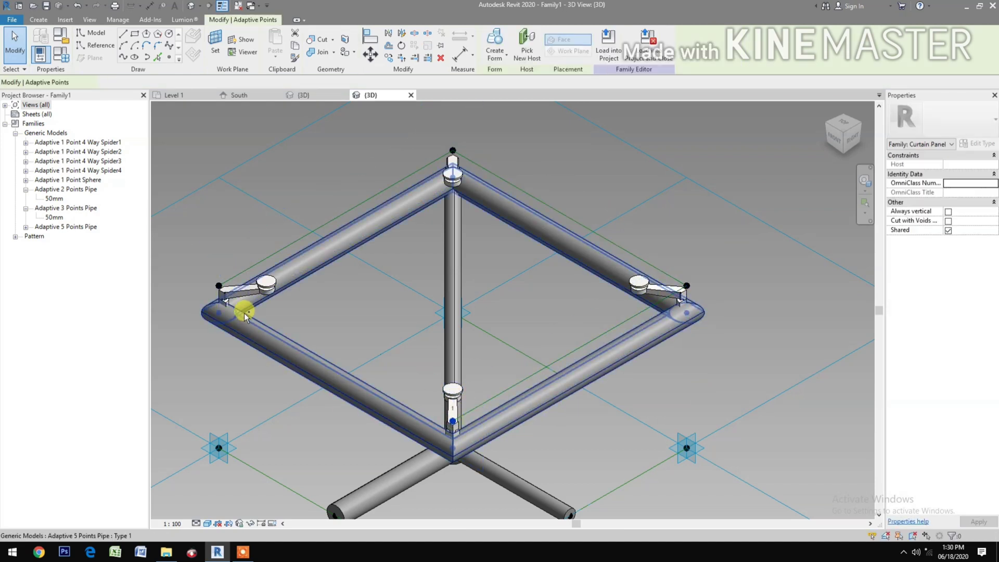
click(220, 288)
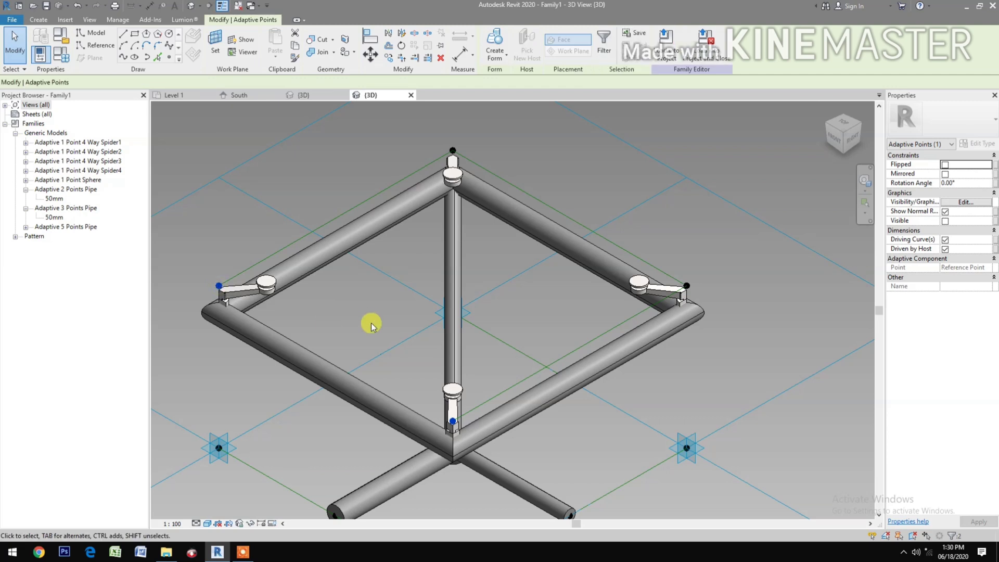
click(123, 58)
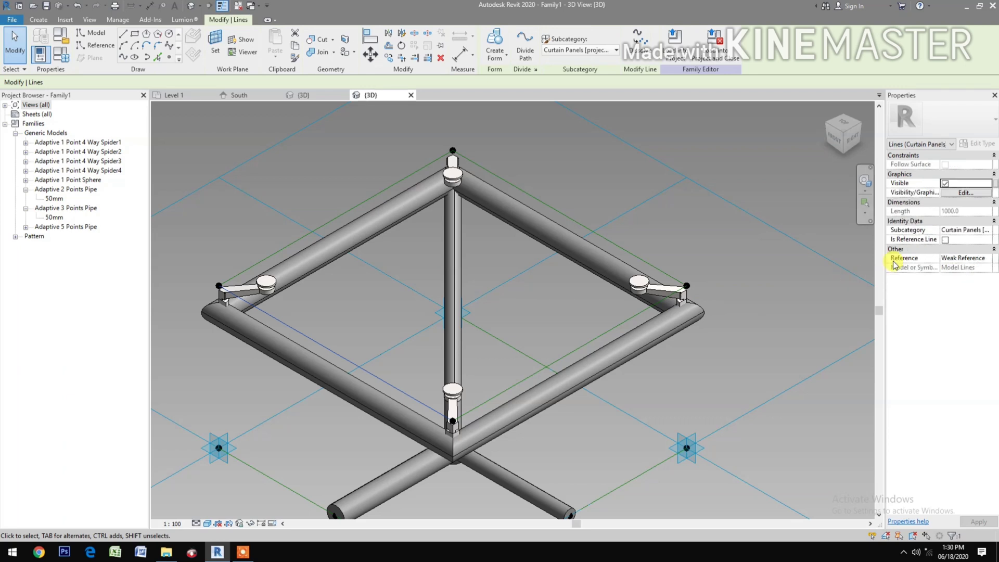
click(944, 241)
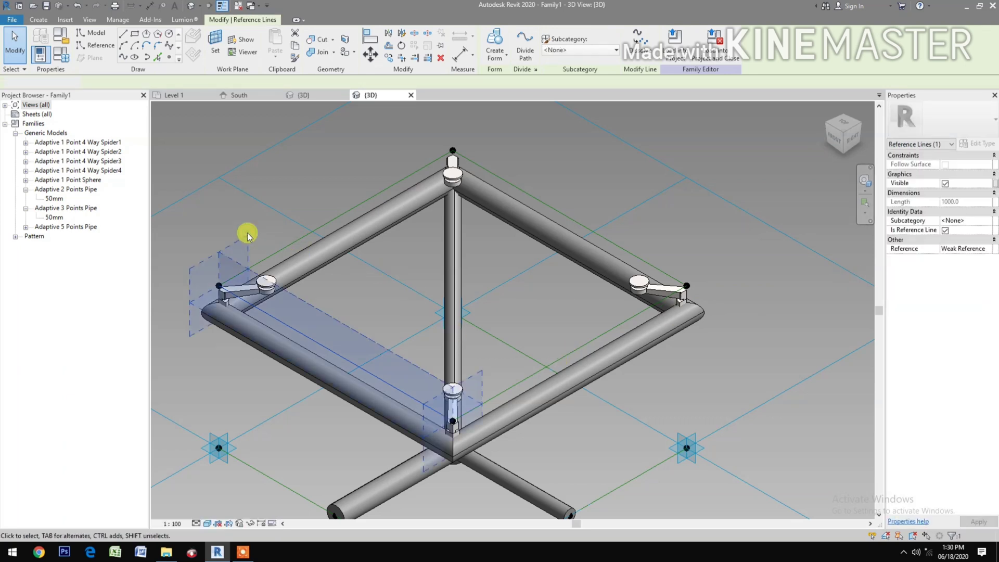
Select the closed chain of four reference lines above the frame and create a solid extruded form from it.
click(266, 243)
key(Tab)
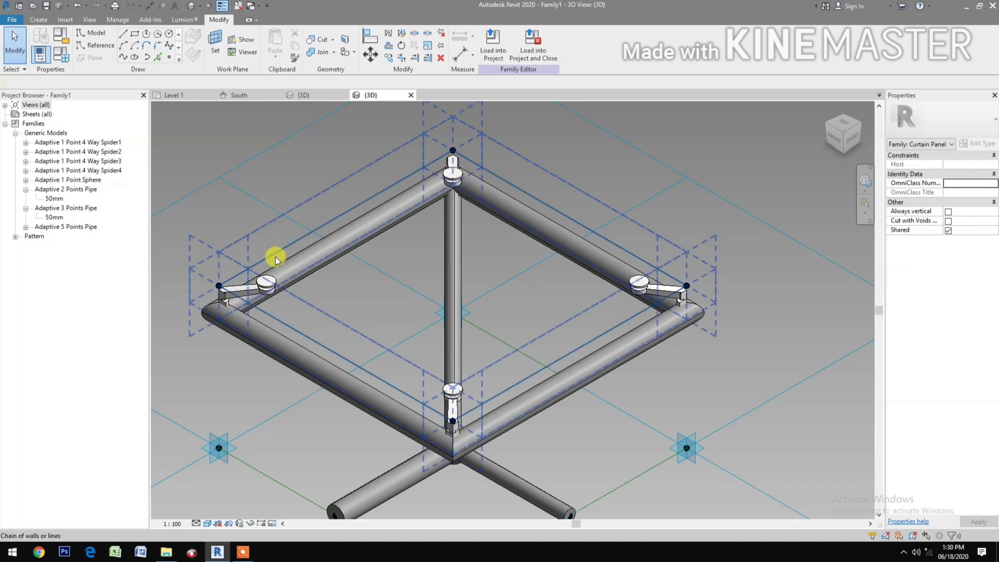
click(275, 257)
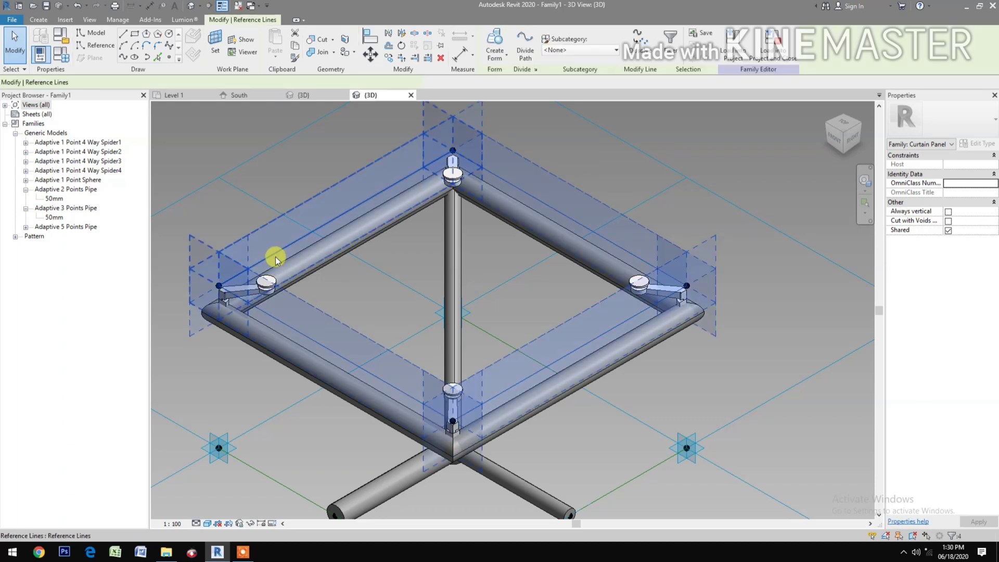
click(497, 40)
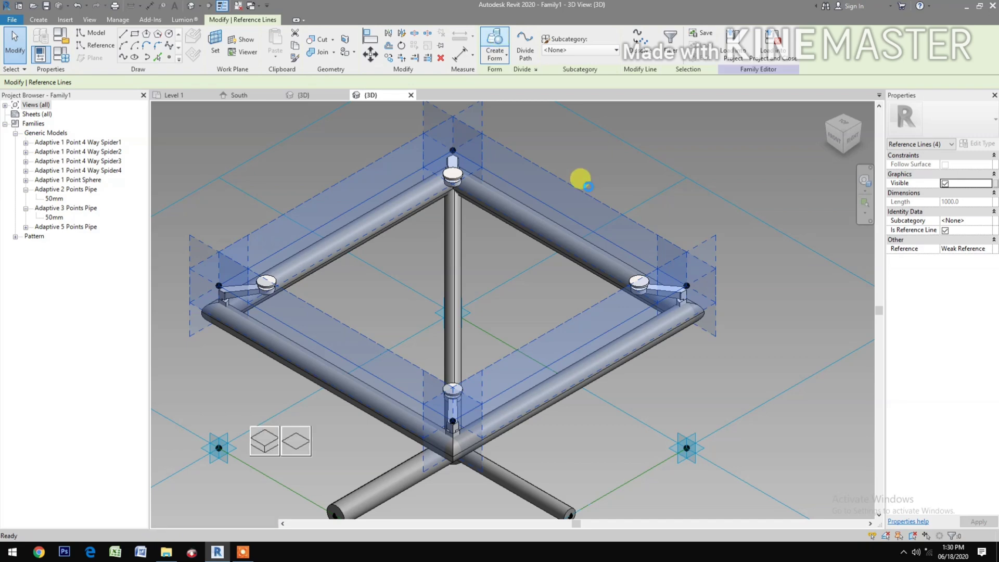
click(270, 449)
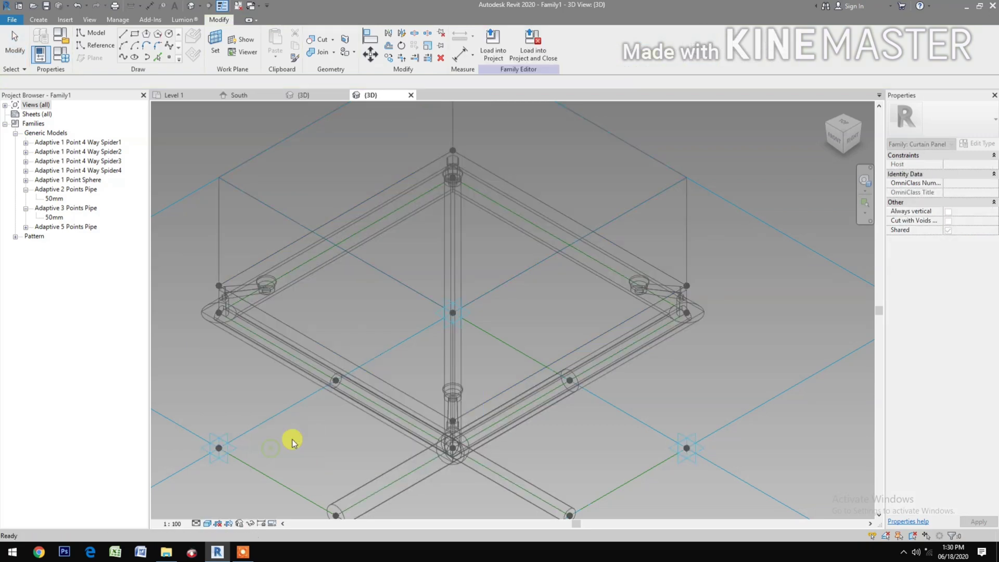
Set the positive offset of the solid form's upper face to 12, leaving the offset unlinked to any family parameter.
click(658, 166)
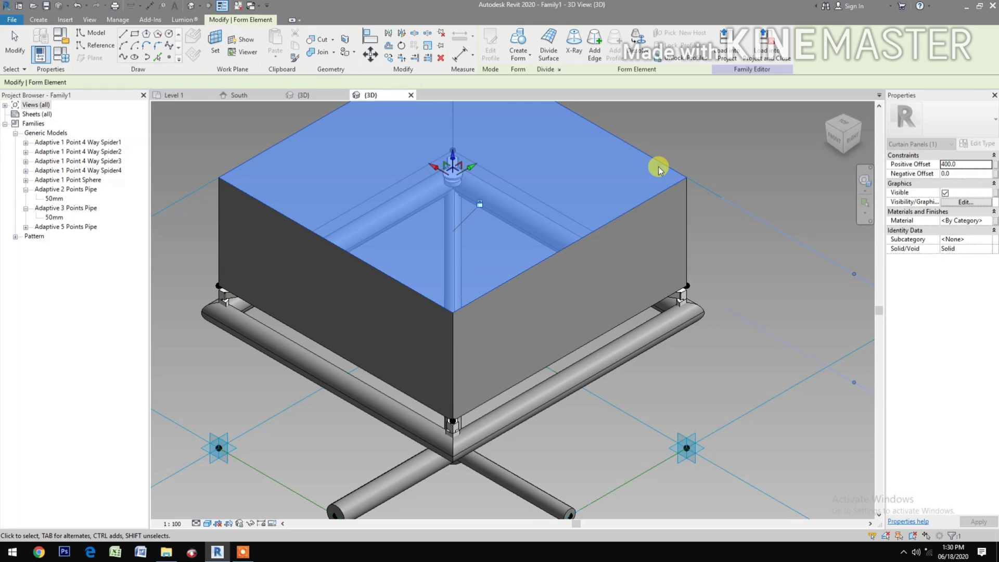
key(Escape)
key(Tab)
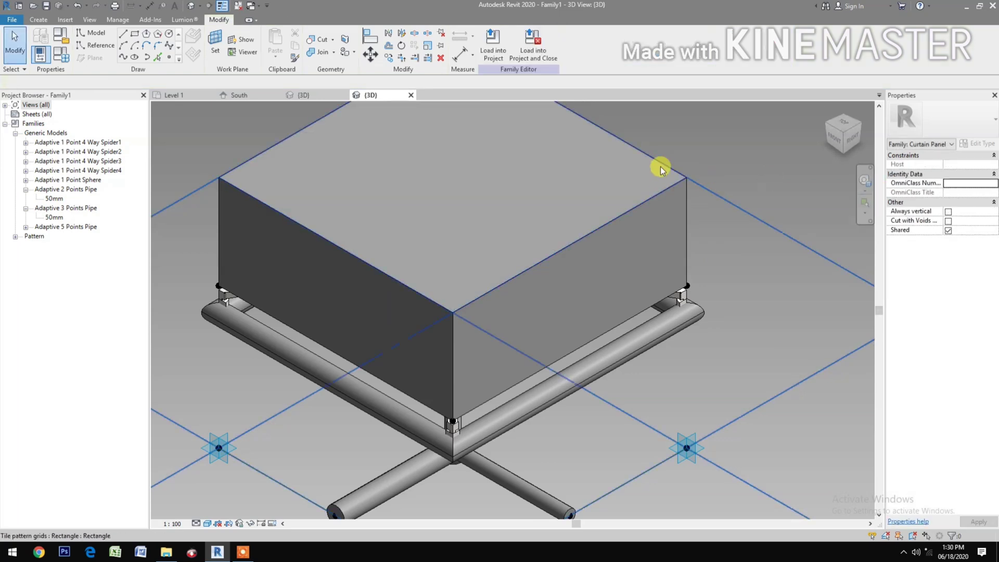
click(661, 166)
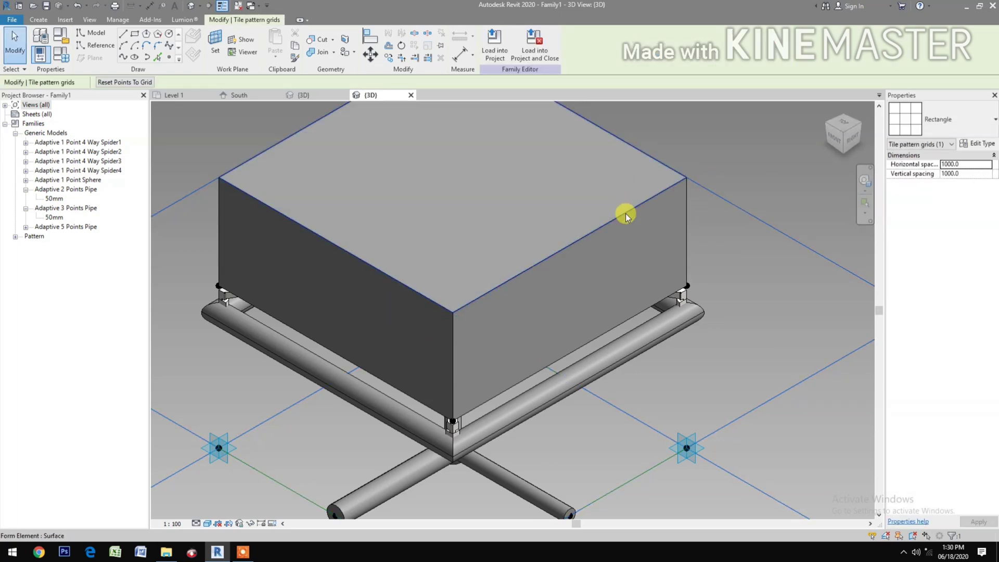
click(625, 213)
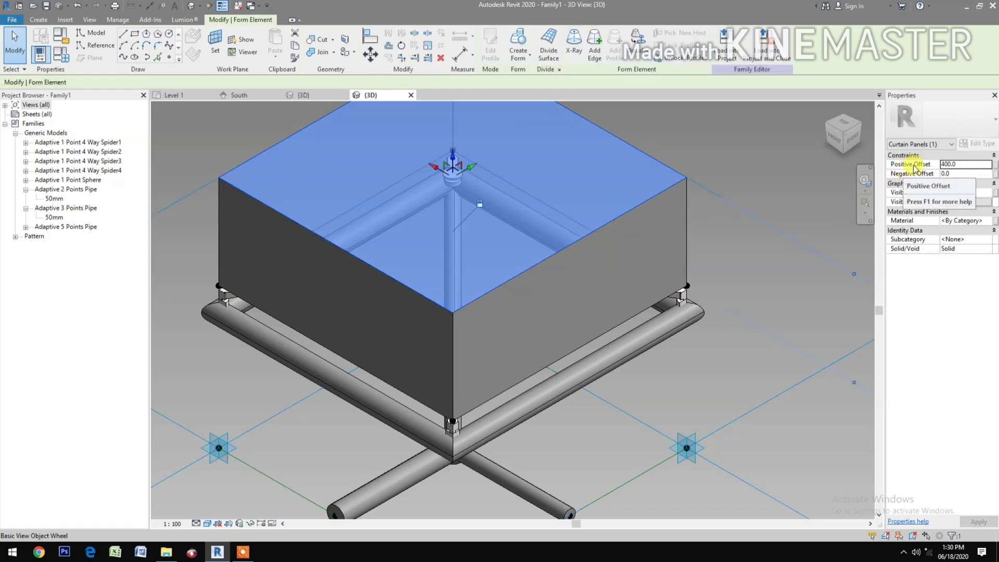
click(994, 168)
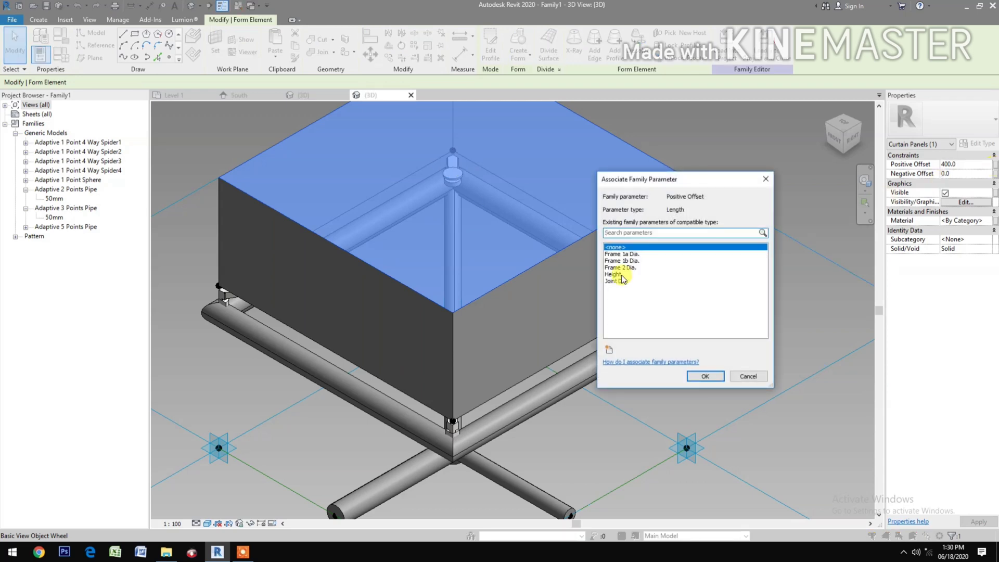
click(765, 180)
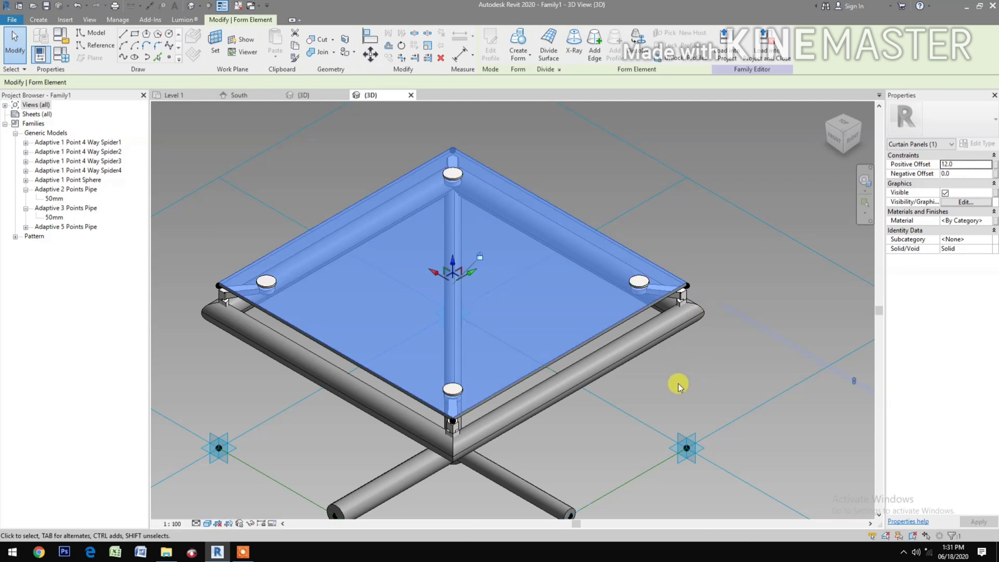
scroll(645, 380, up, 2)
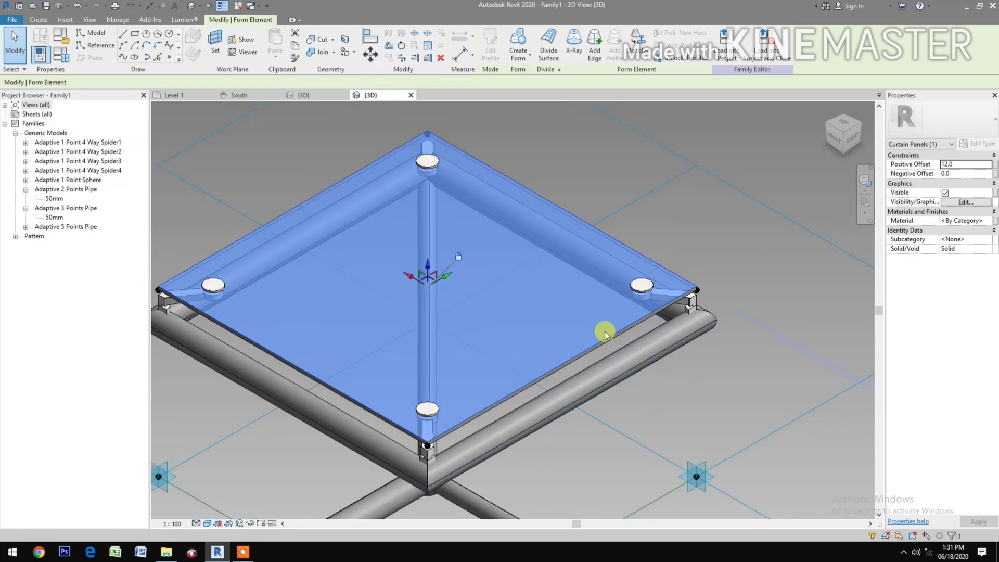
click(726, 263)
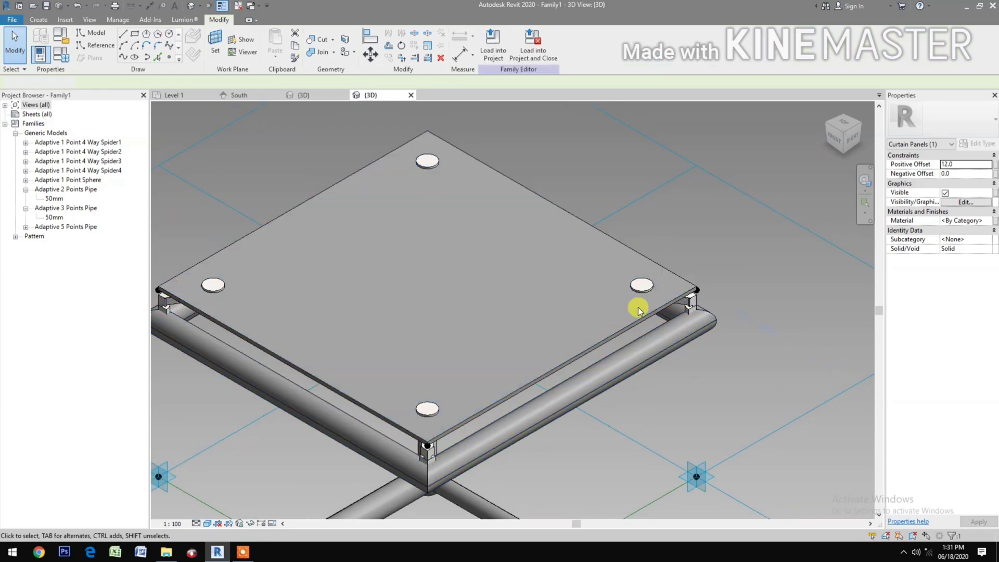
Link the panel's material to a new type parameter named Panel Finish, grouped under Materials and Finishes.
click(620, 329)
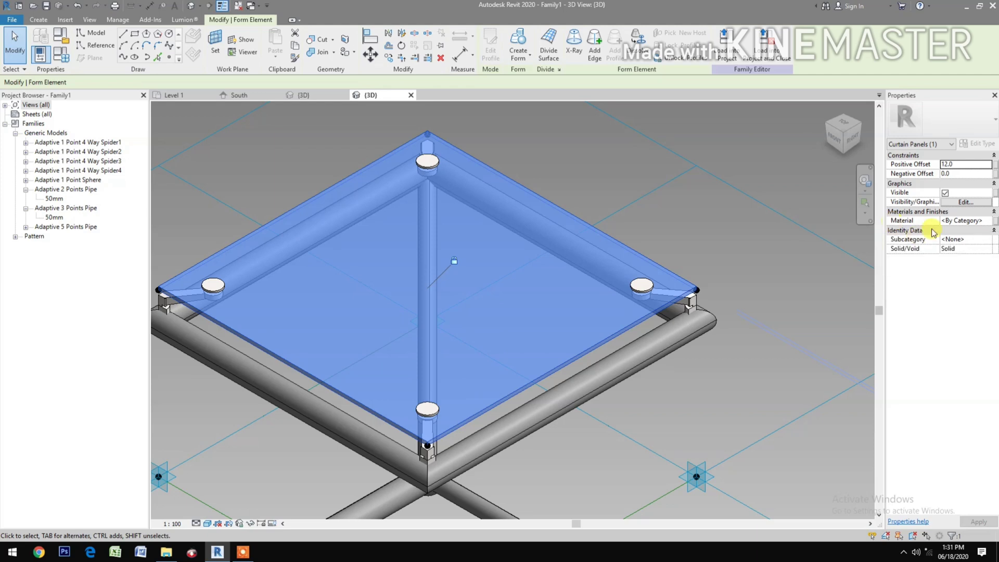
click(995, 223)
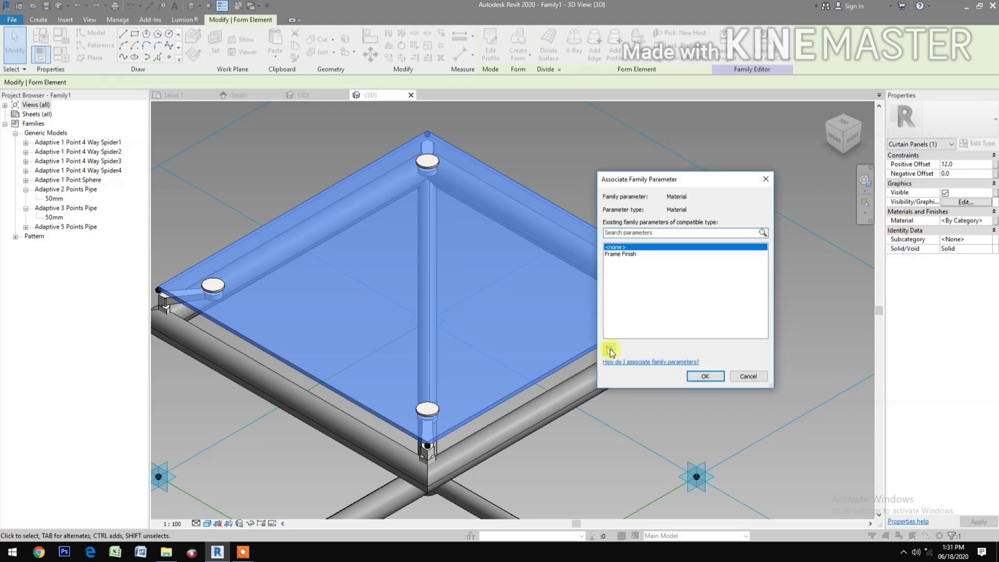
click(610, 349)
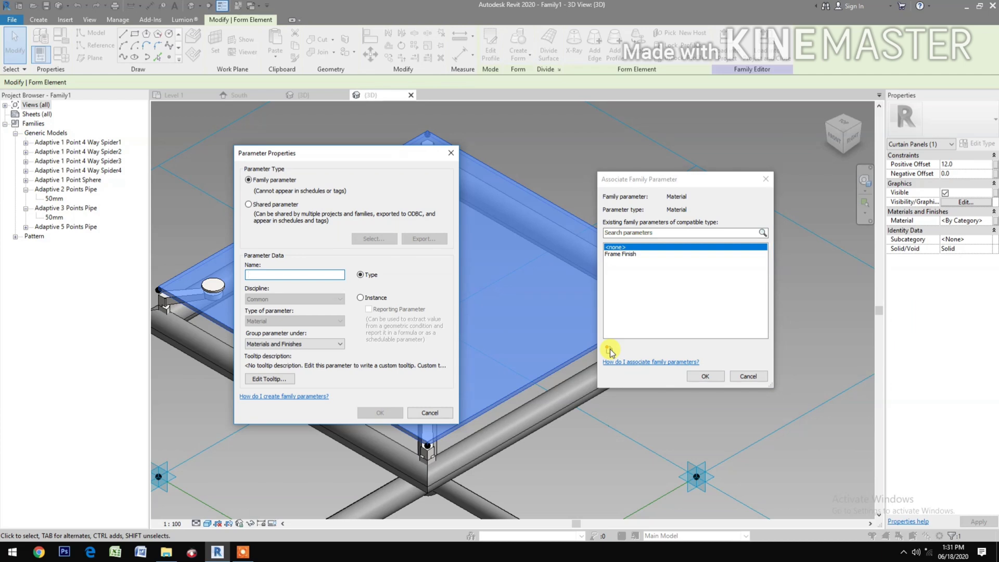
text(Panel Finish)
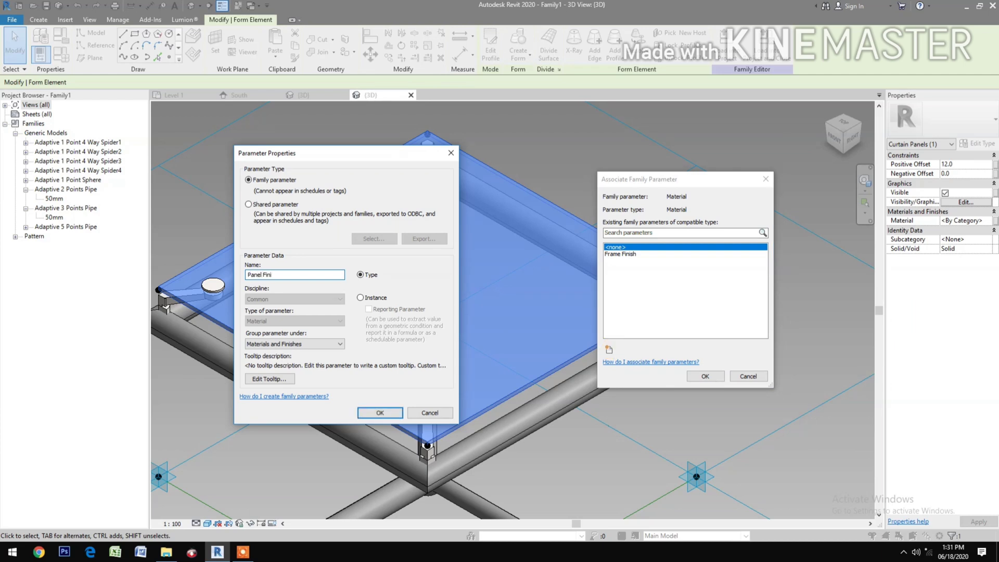
click(370, 411)
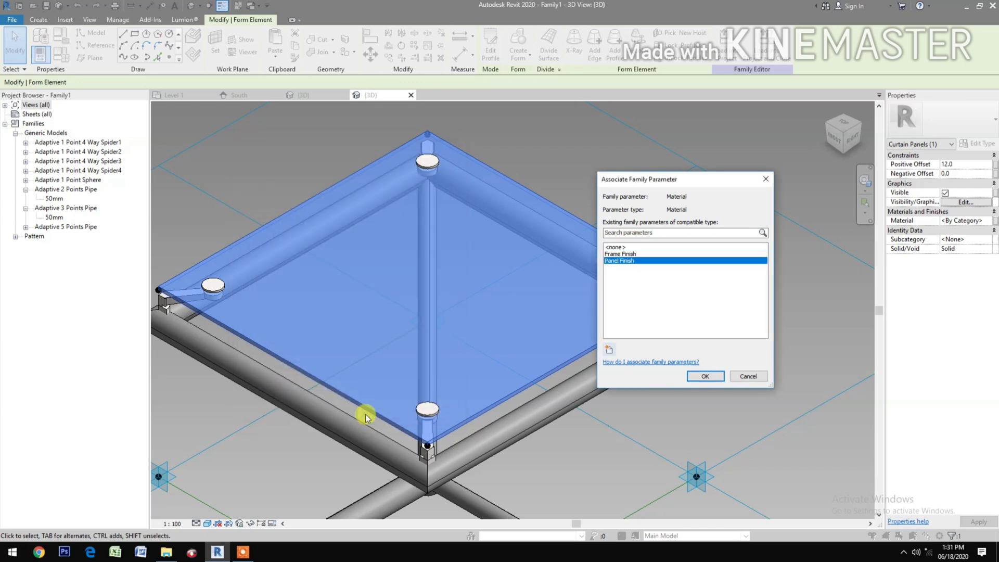
click(705, 376)
middle_drag(470, 442, 502, 419)
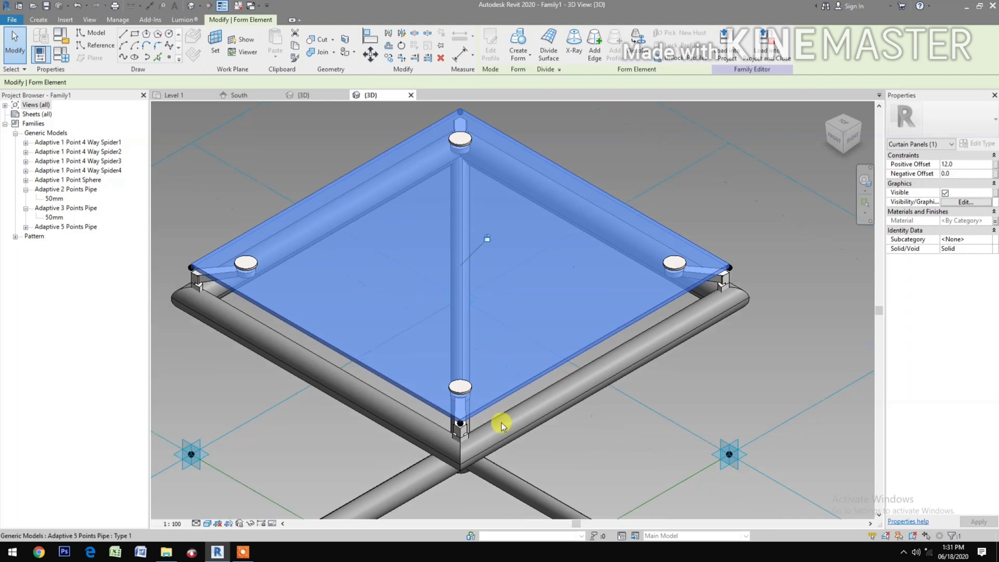
click(597, 465)
Set the Panel Finish family parameter to 12mm Thk. Tempered Clear Glass from the Glass category of the custom material library.
scroll(597, 465, down, 2)
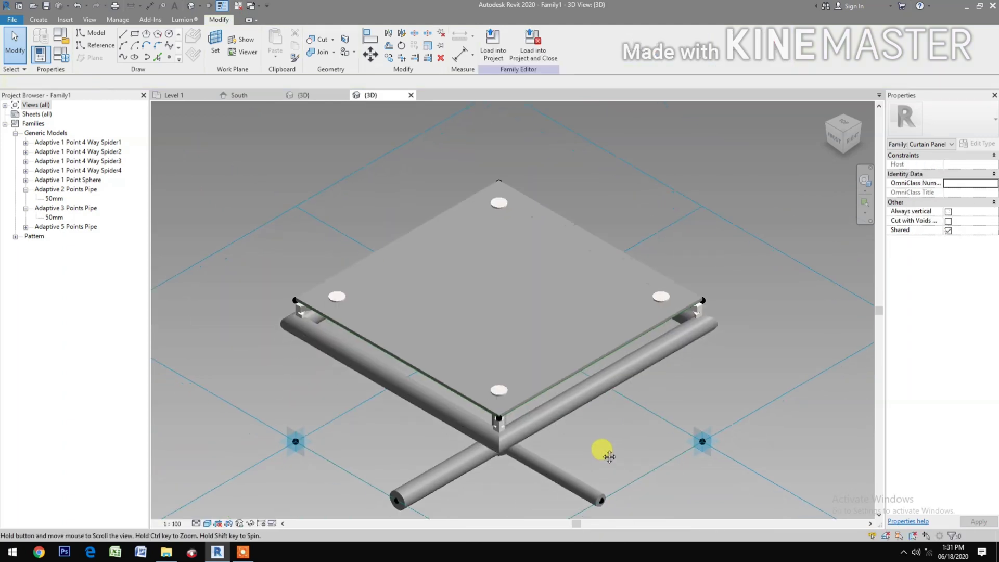
click(61, 54)
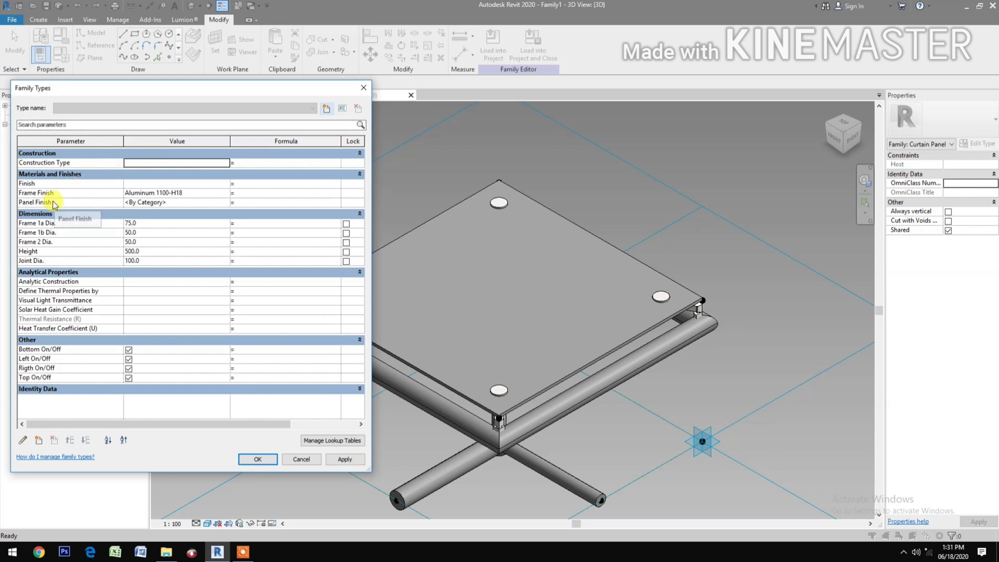
click(223, 203)
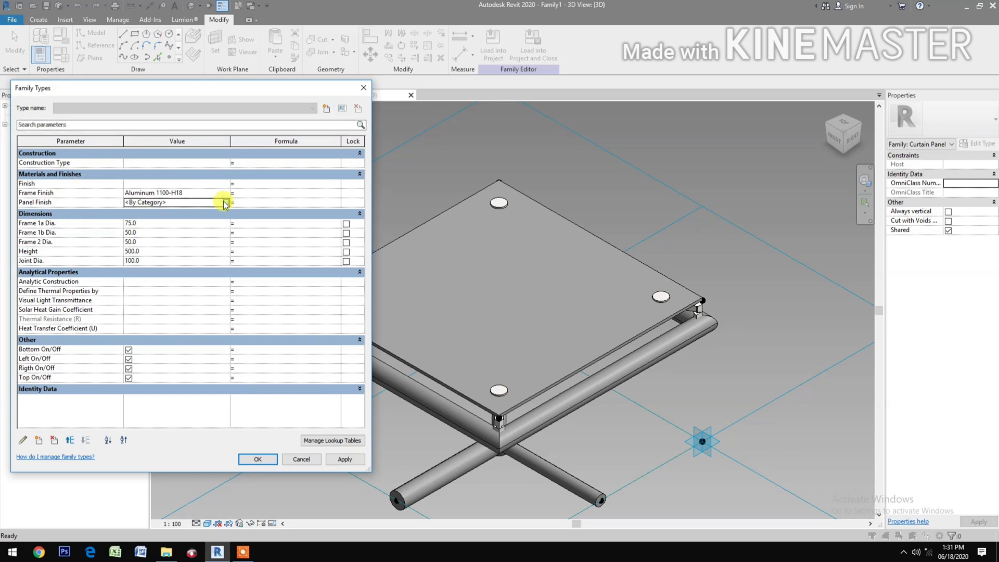
click(226, 203)
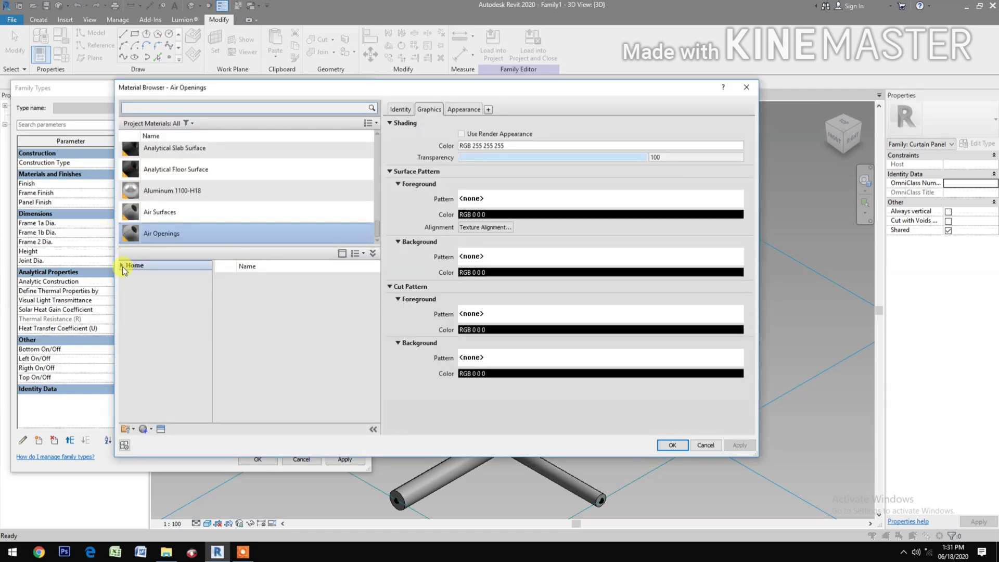
click(122, 266)
click(121, 265)
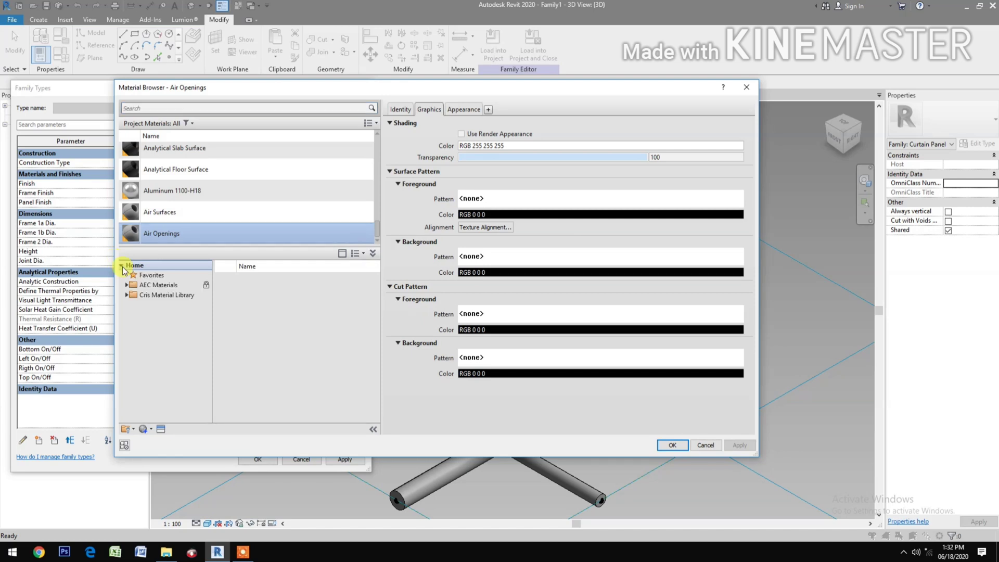
click(126, 296)
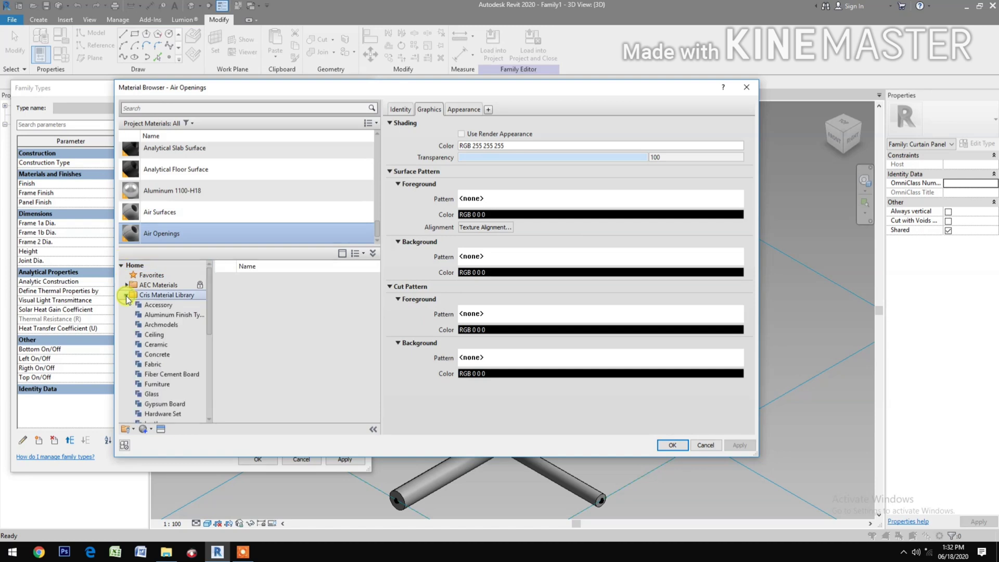
click(152, 394)
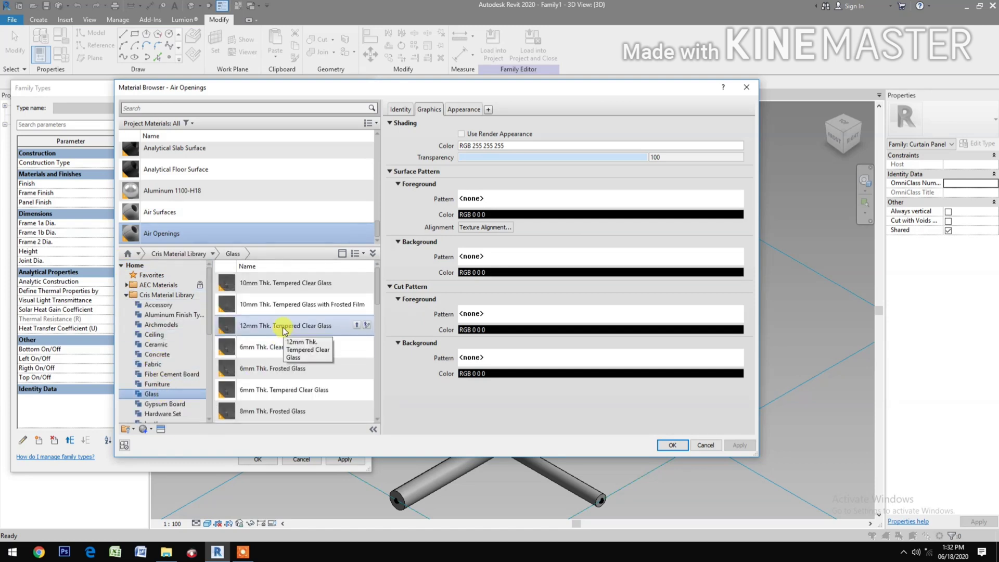
click(357, 326)
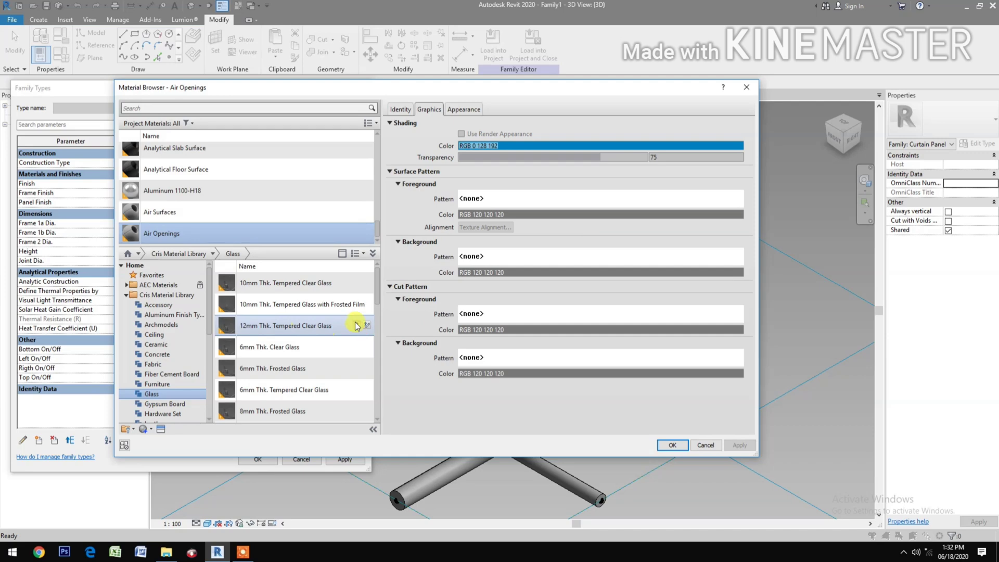
click(356, 325)
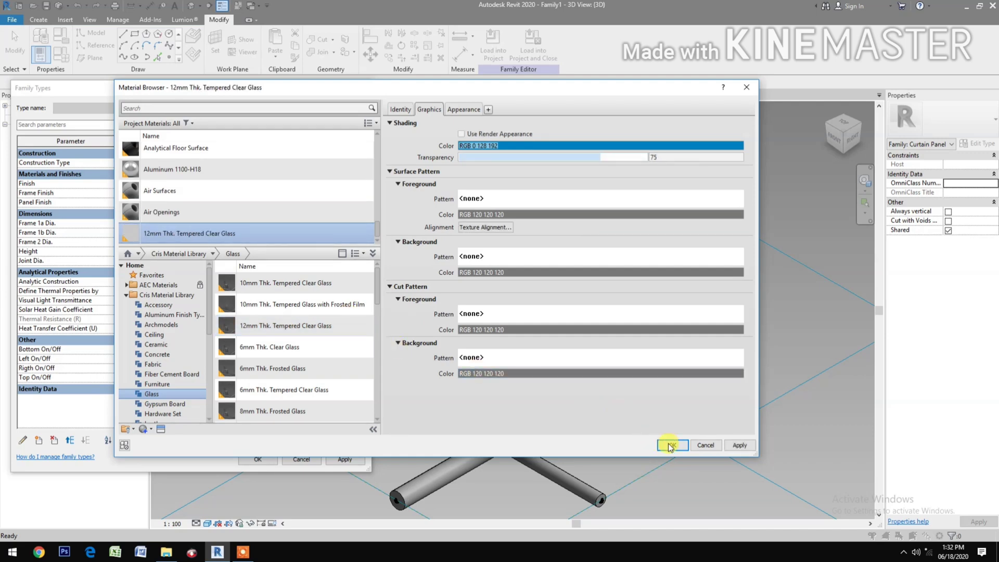
key(Return)
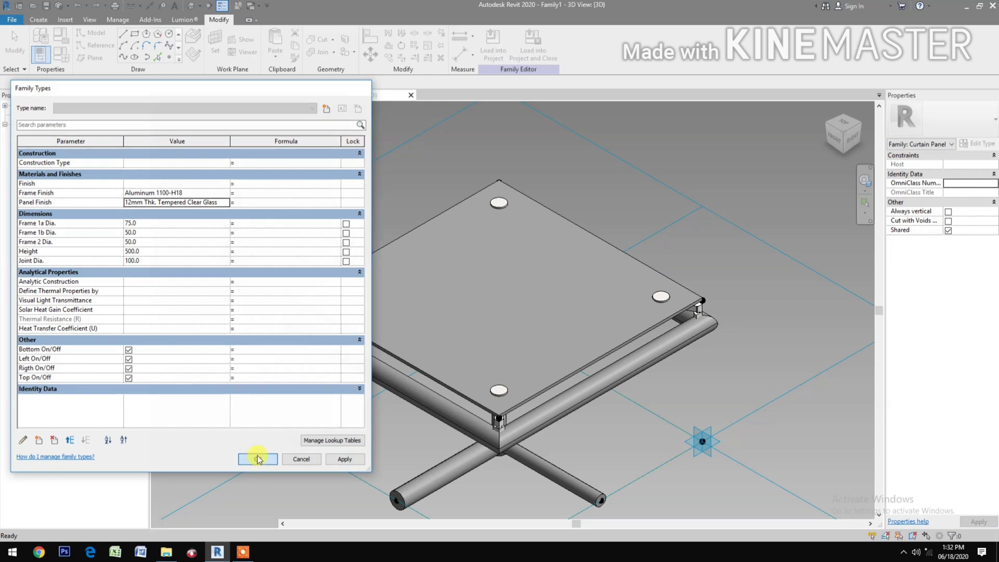
click(258, 459)
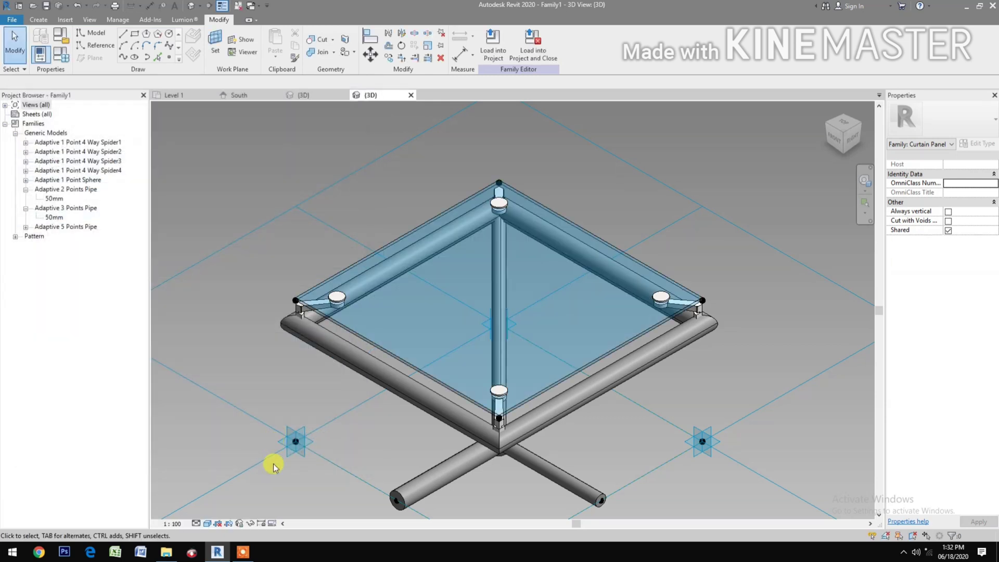
Link the Pipe Finish material of the square five-point pipe frame under the glass to the existing Frame Finish parameter.
middle_drag(283, 442, 373, 440)
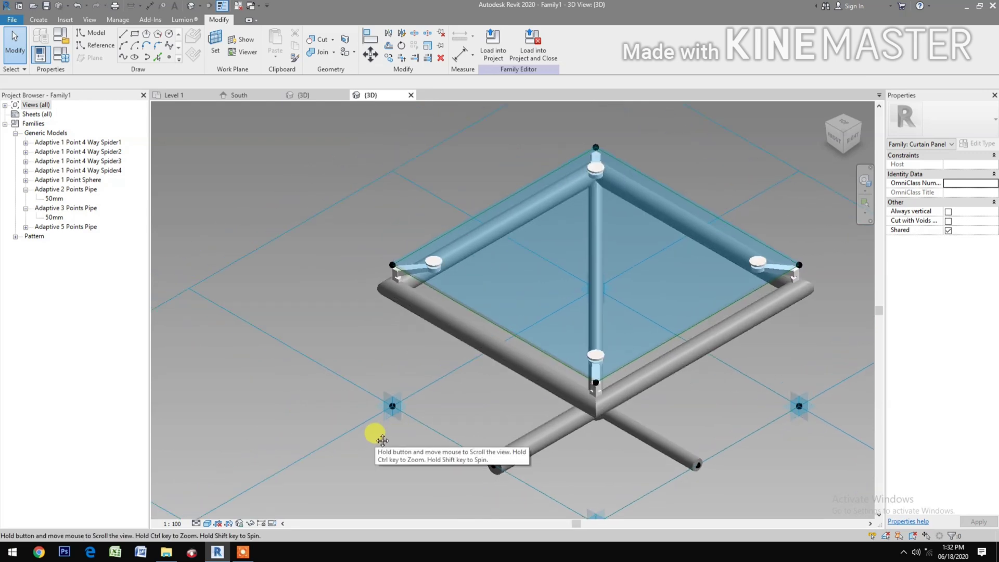
click(65, 56)
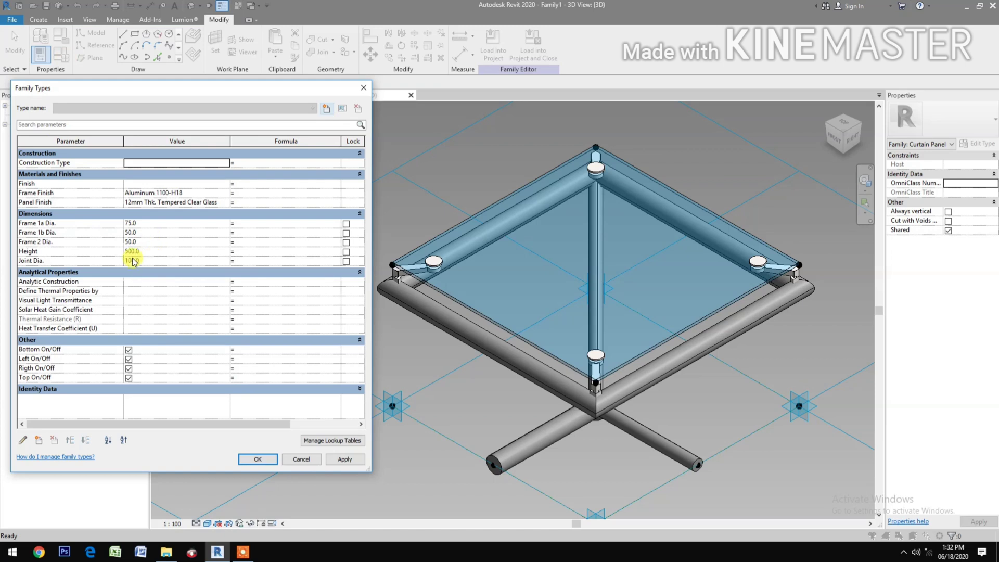
click(257, 459)
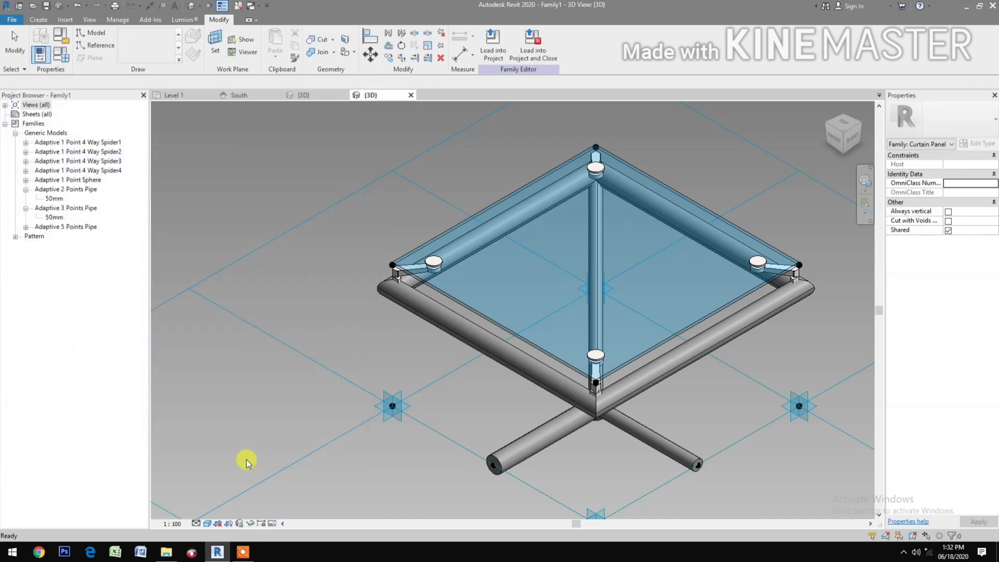
click(421, 318)
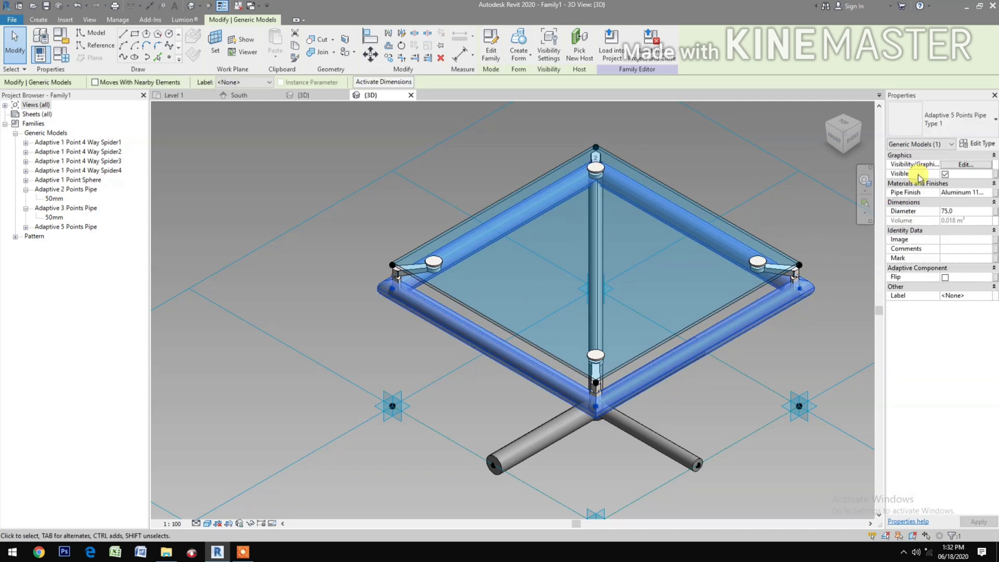
click(995, 193)
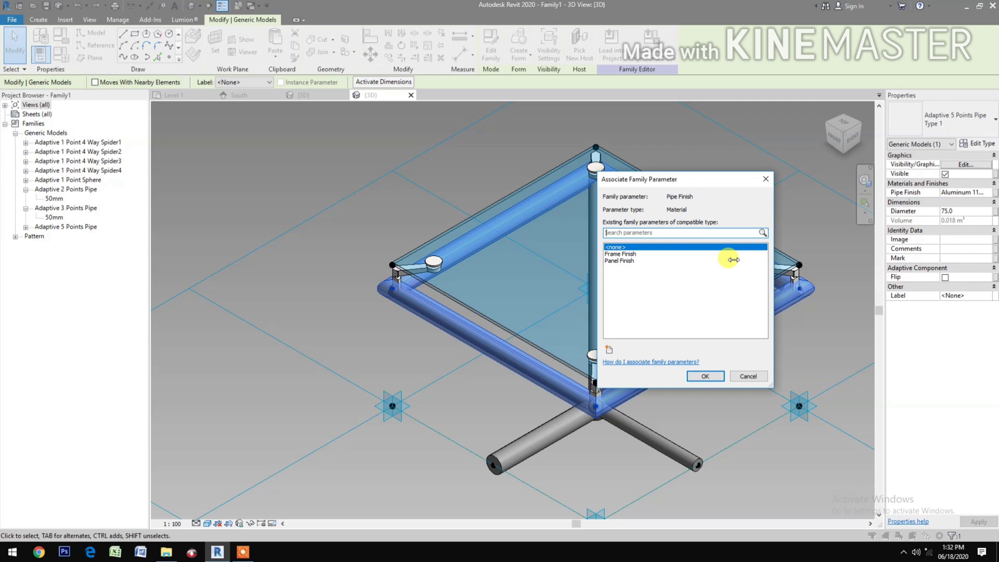
click(631, 254)
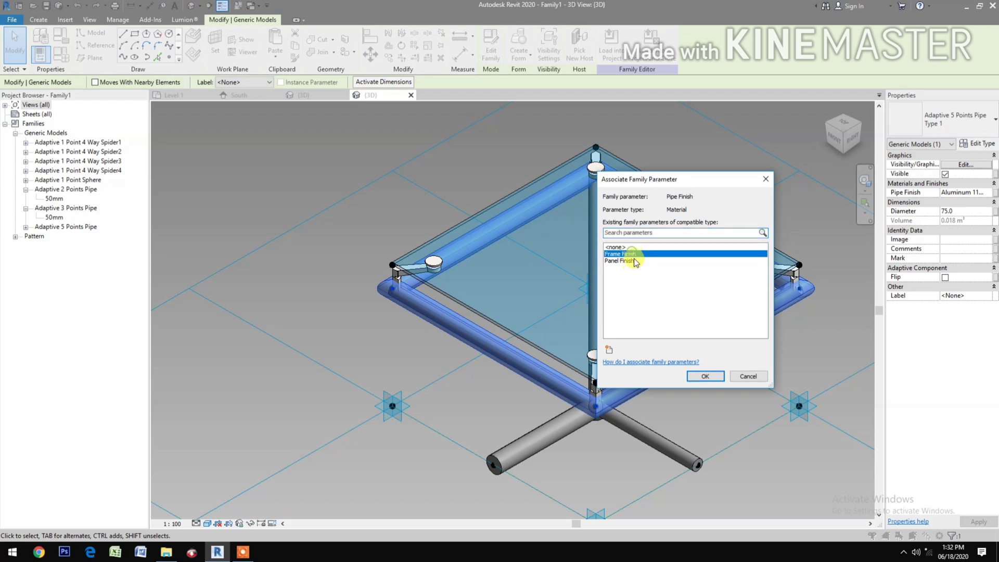
click(716, 380)
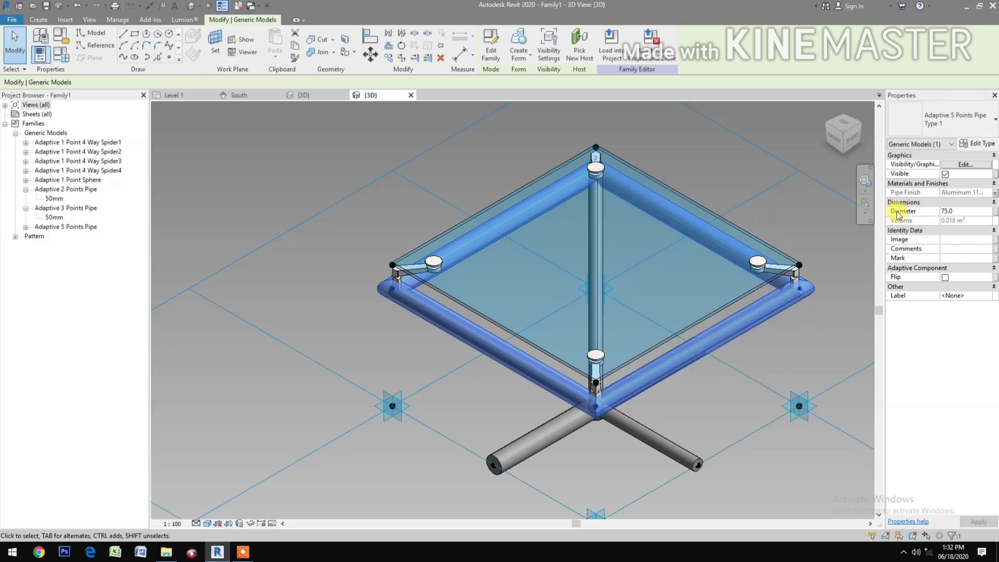
Link the square pipe frame's diameter to a new type parameter named Frame 3 Dia., grouped under Dimensions.
click(995, 212)
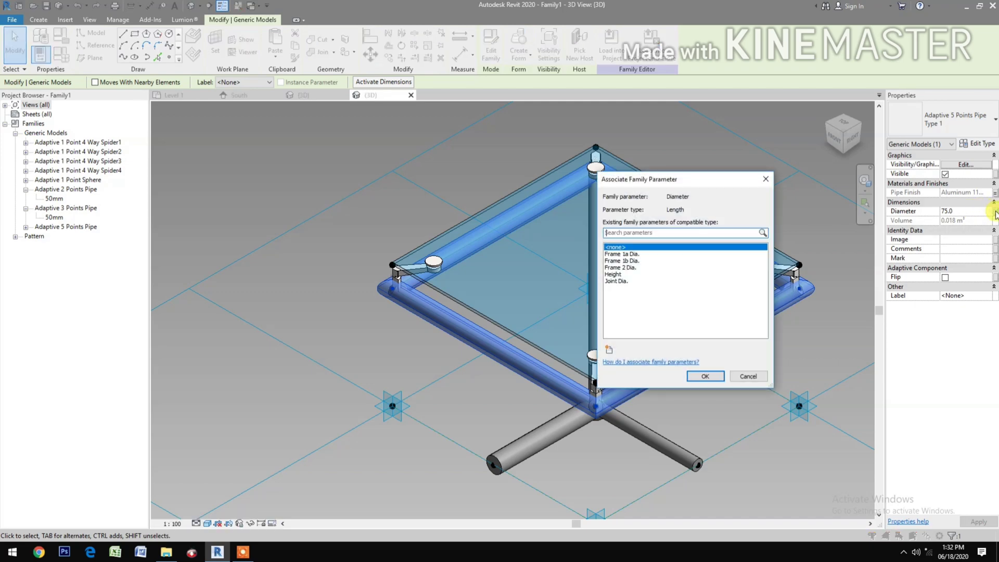
click(609, 350)
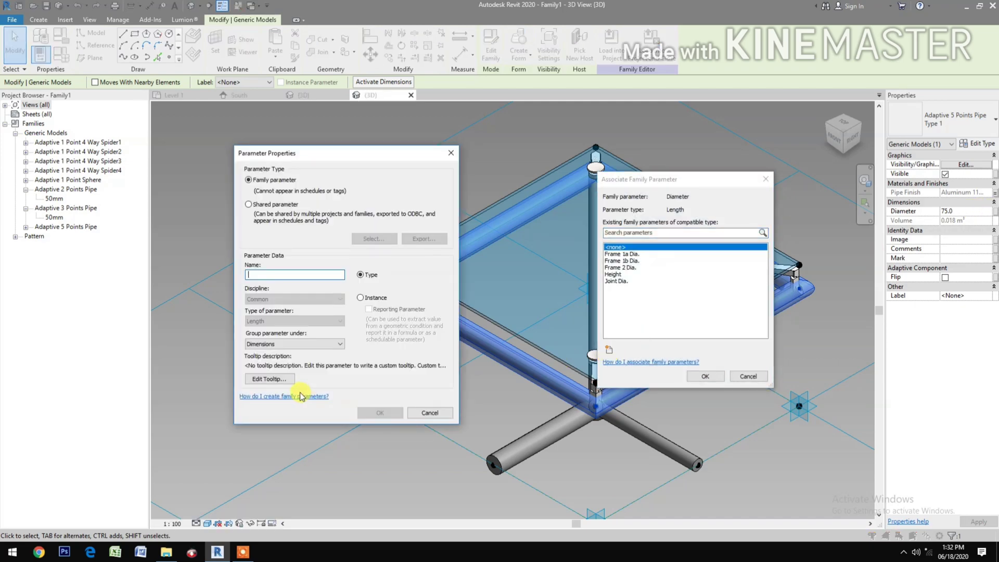
text(Frame 3 Dia.)
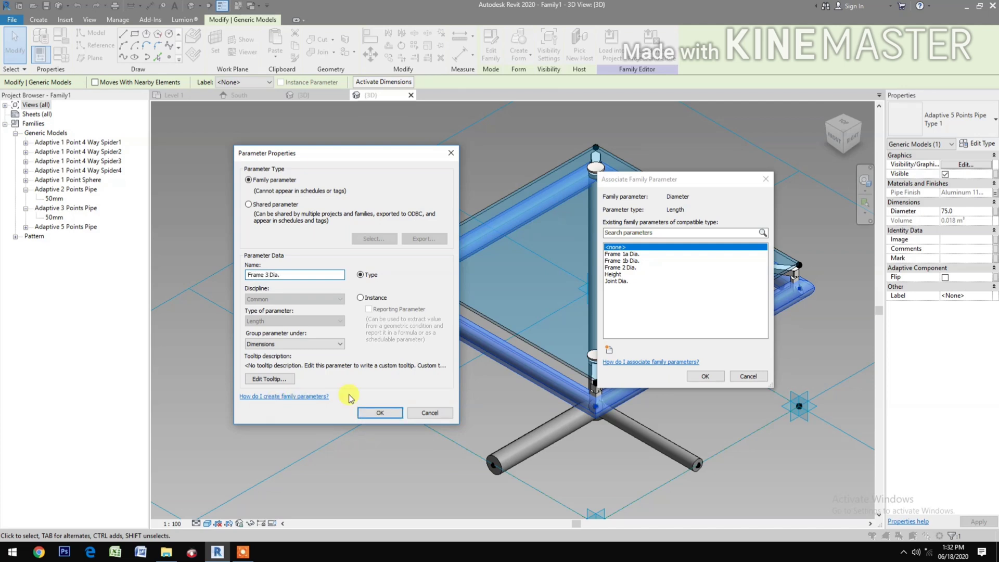
click(382, 412)
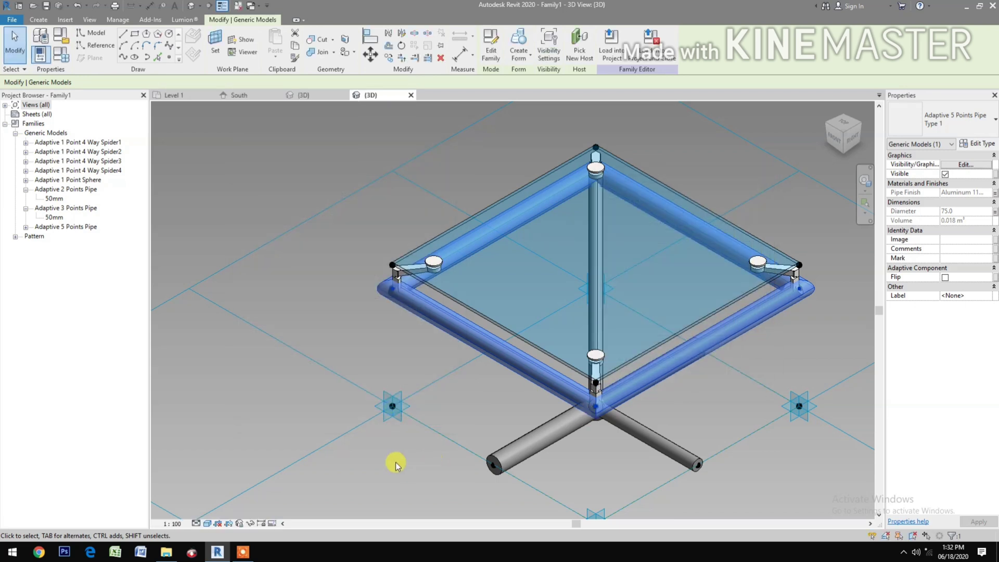
click(205, 187)
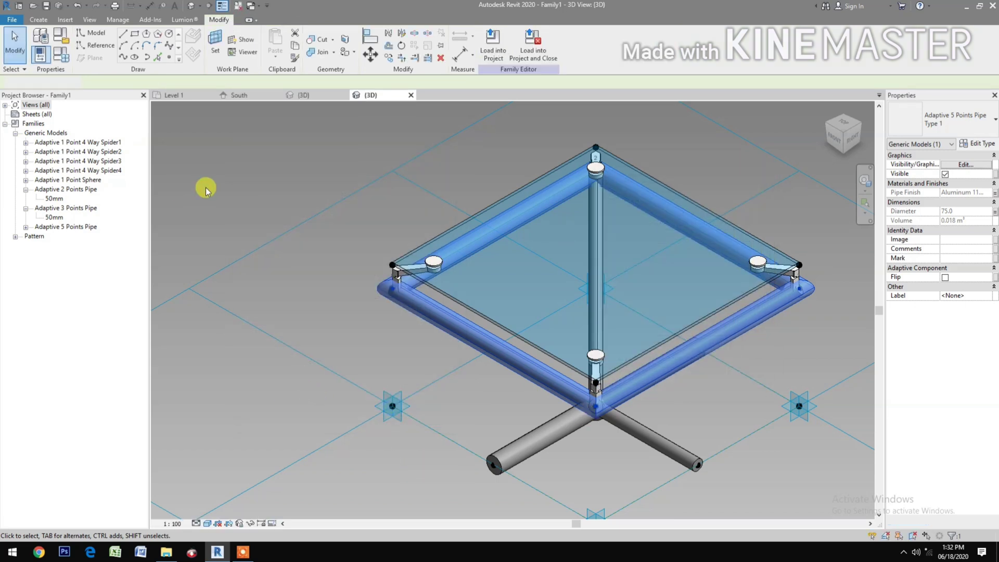
Flex the Frame 1a Dia. family parameter by applying 200, and set it back to 75.
click(62, 60)
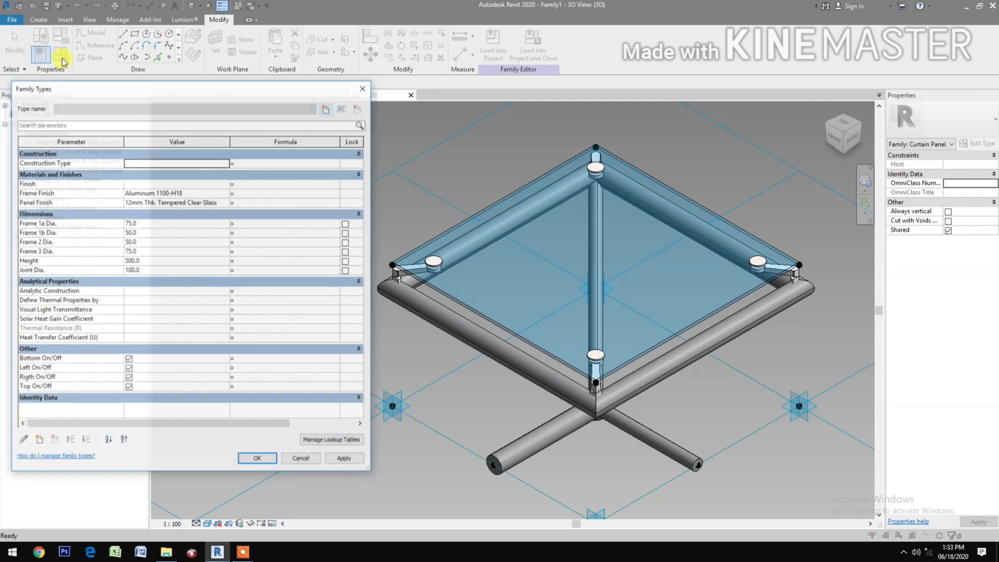
click(131, 223)
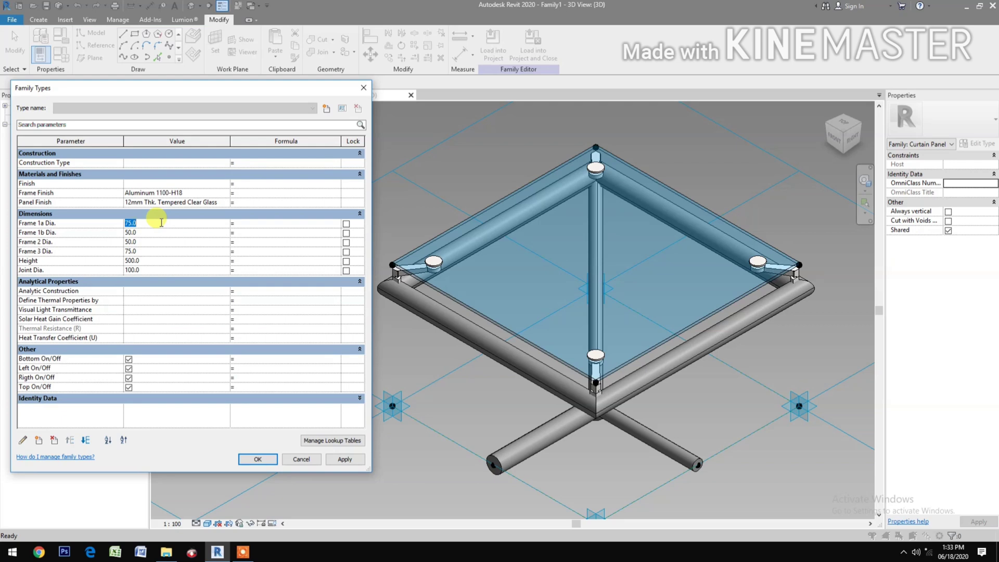
click(339, 463)
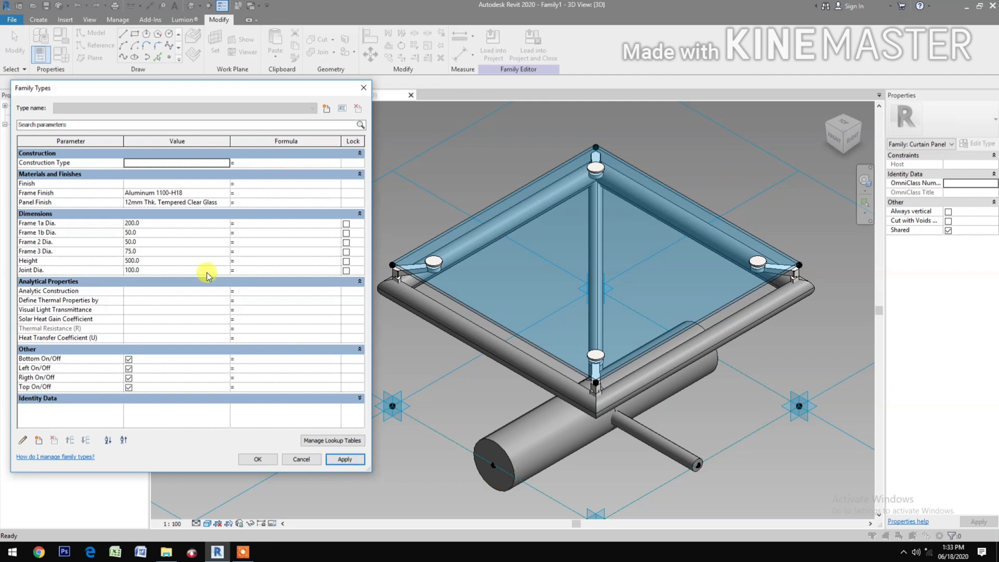
click(170, 225)
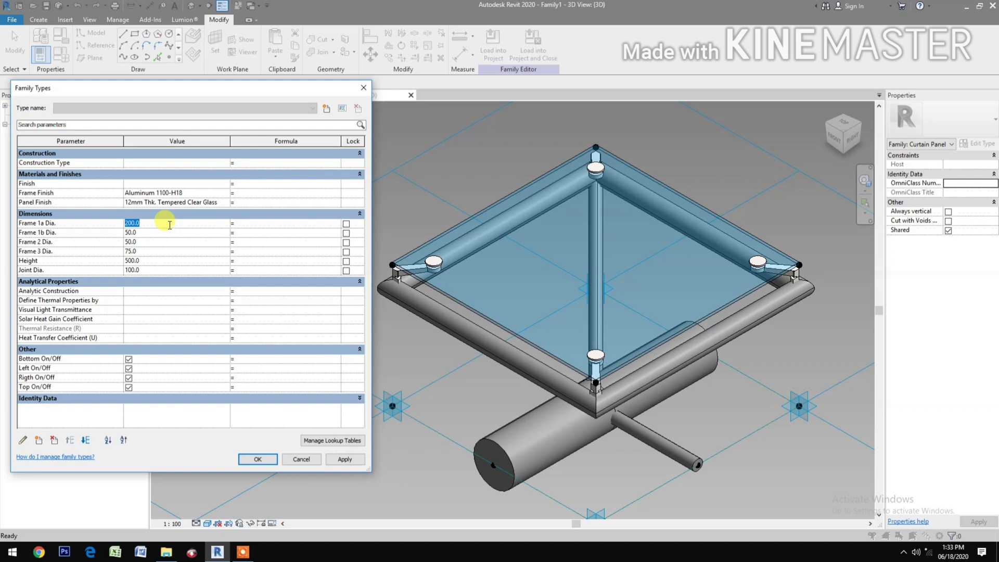
text(75)
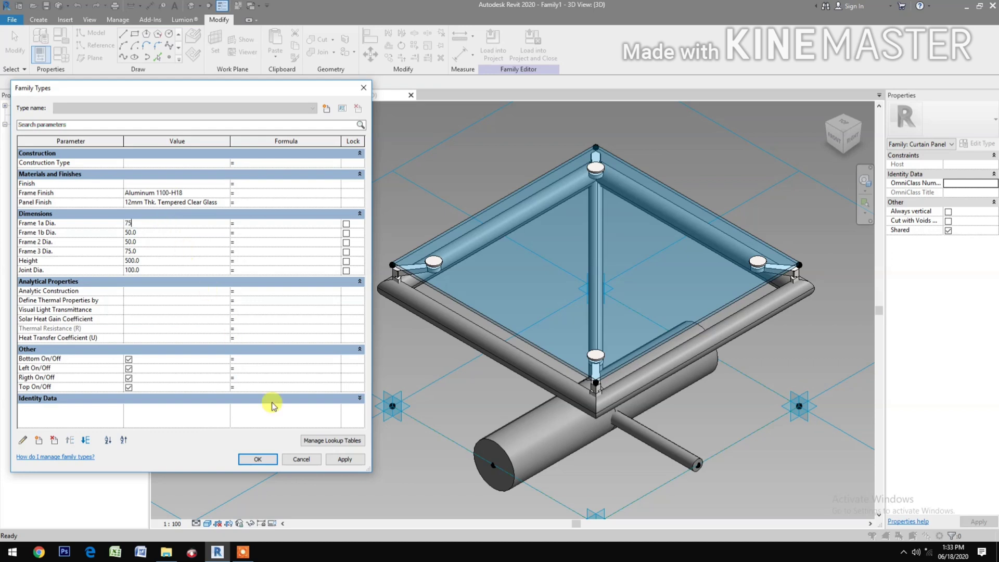
click(341, 460)
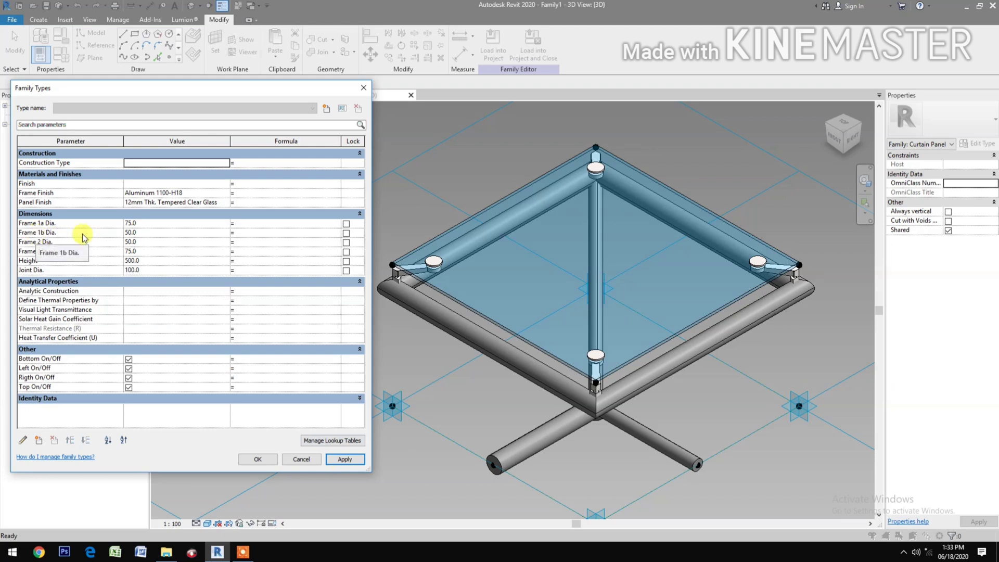
Flex the Frame 1b Dia. family parameter by applying 200, and set it back to 50.
click(169, 230)
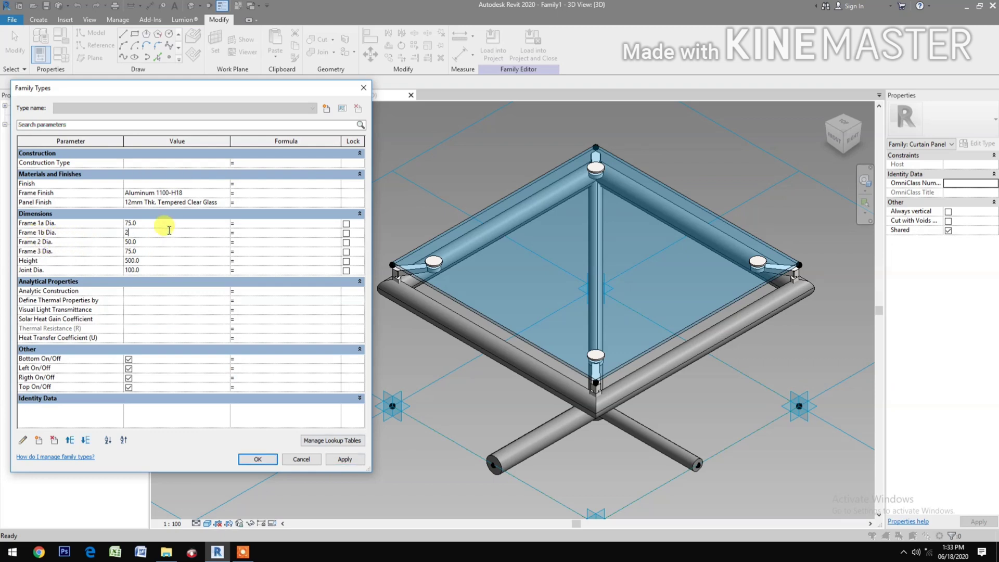
text(200)
click(341, 460)
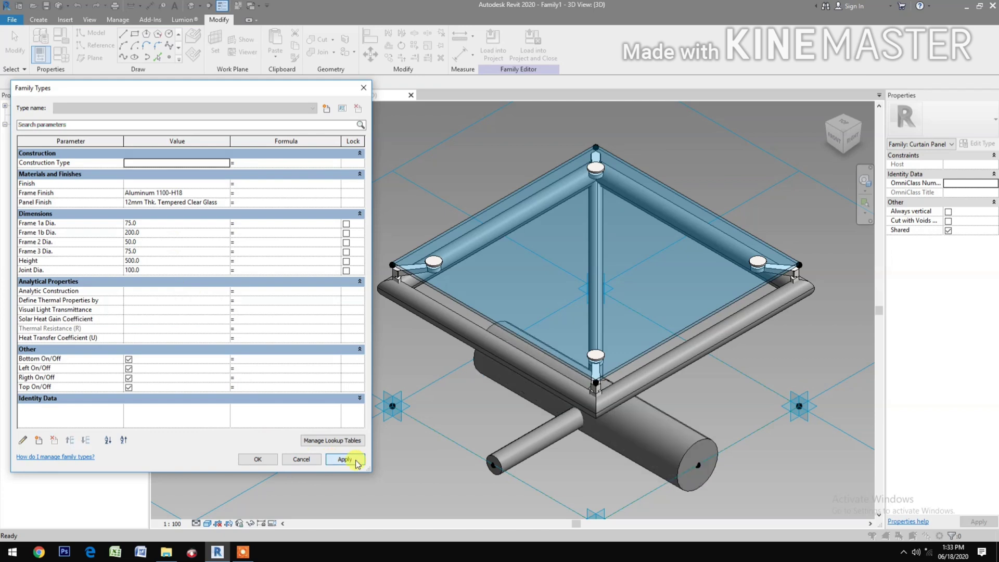
click(178, 233)
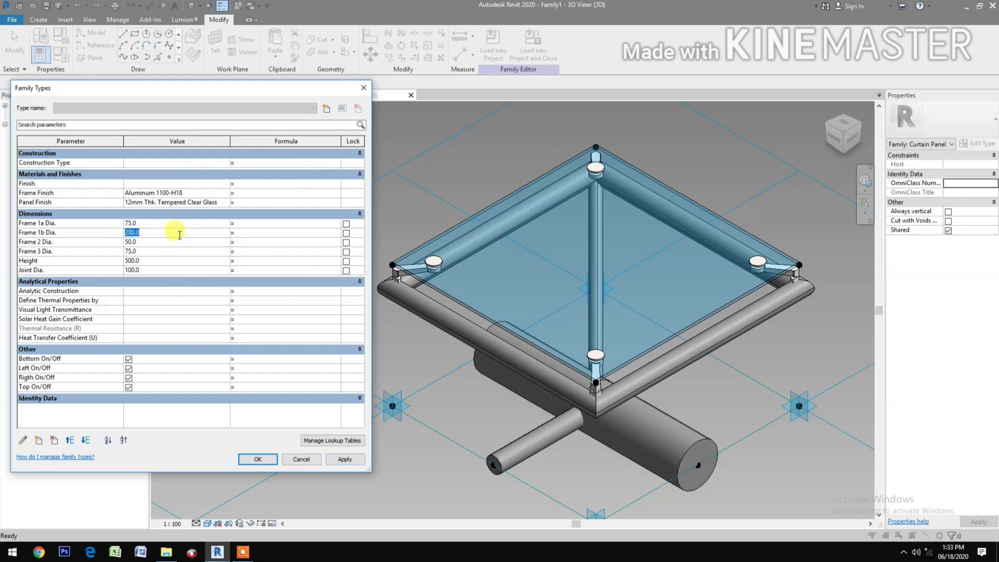
text(50)
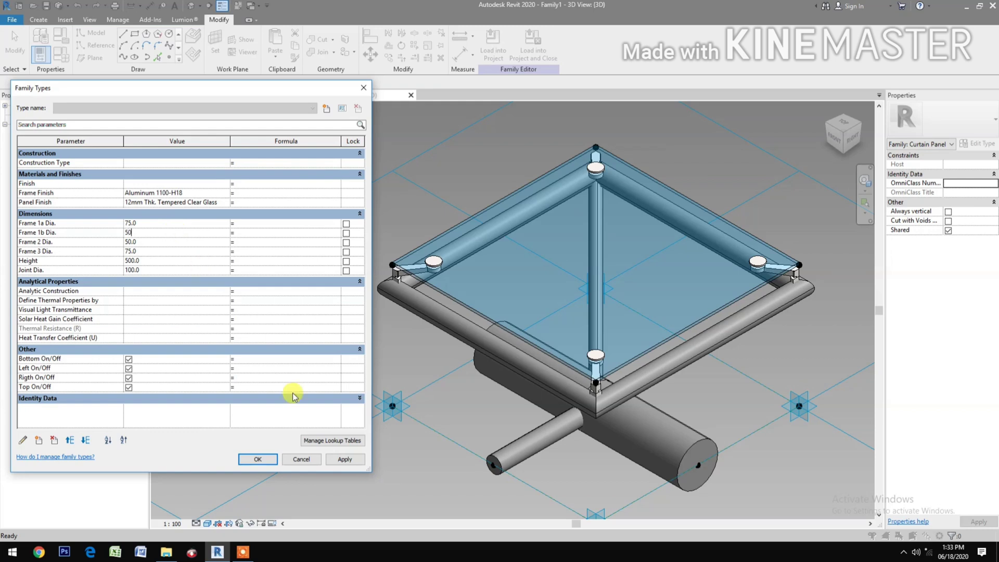
click(344, 459)
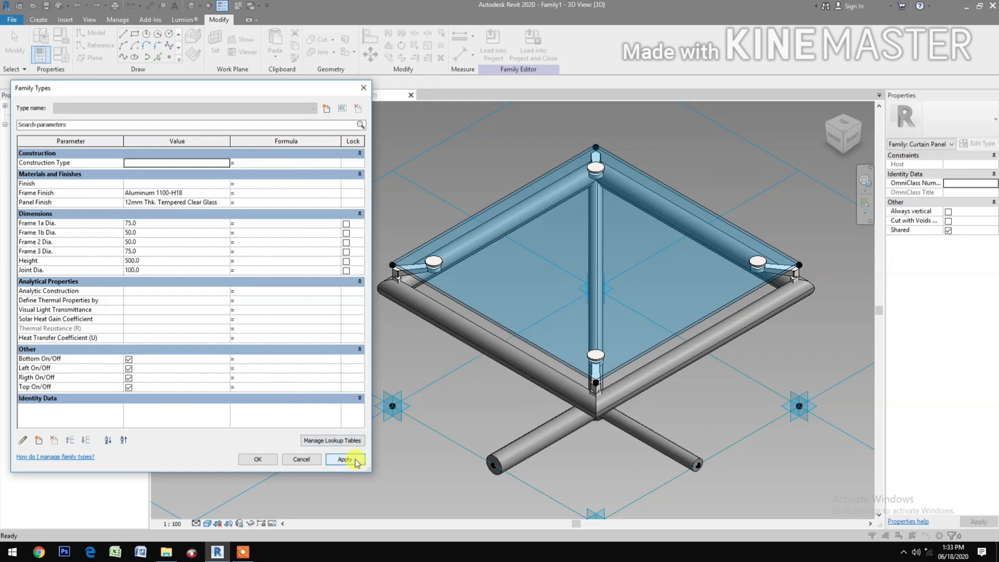
Set the Frame 2 Dia. family parameter to 25 and apply it to the diagonal pipes.
click(173, 243)
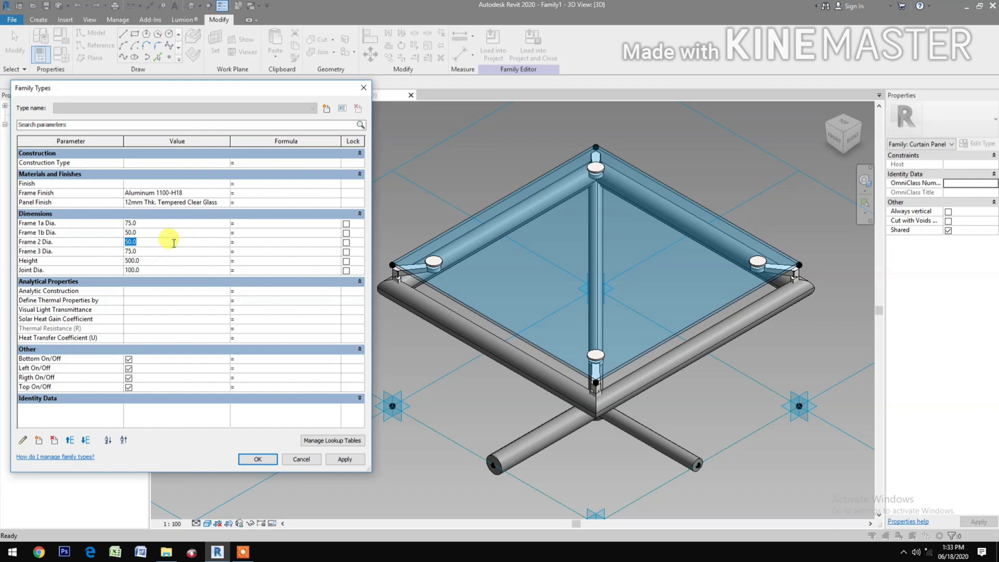
key(Return)
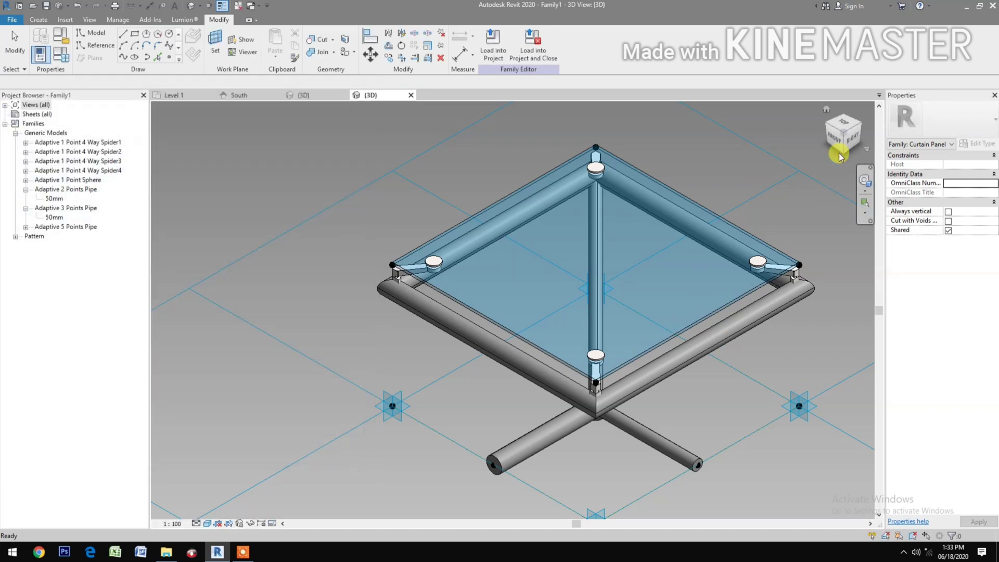
click(864, 180)
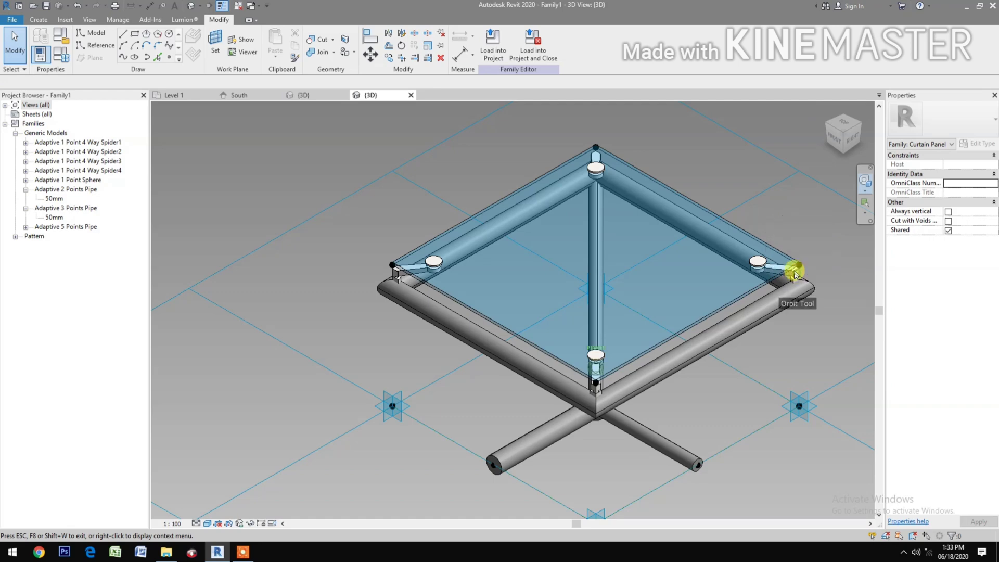
drag(794, 272, 605, 352)
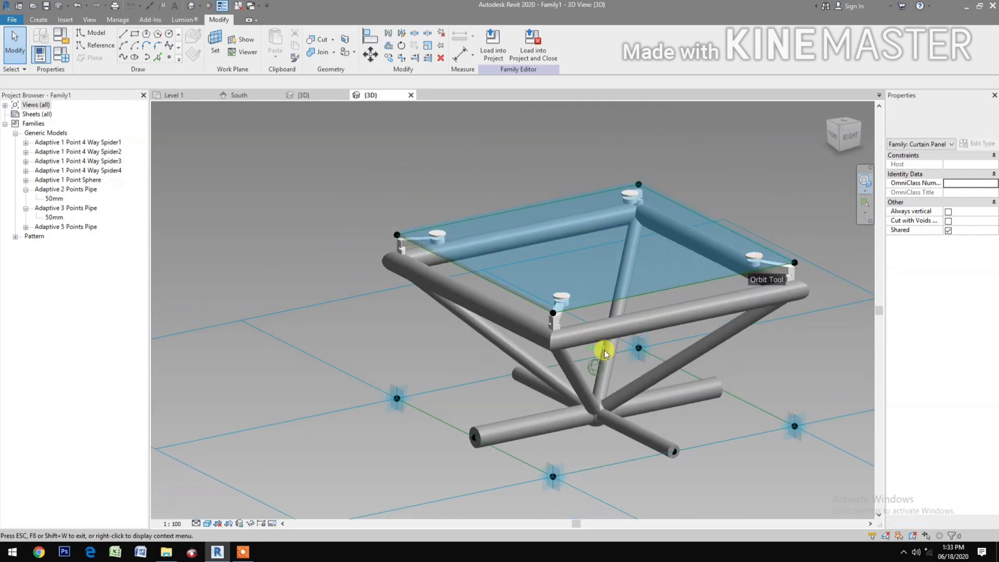
key(Escape)
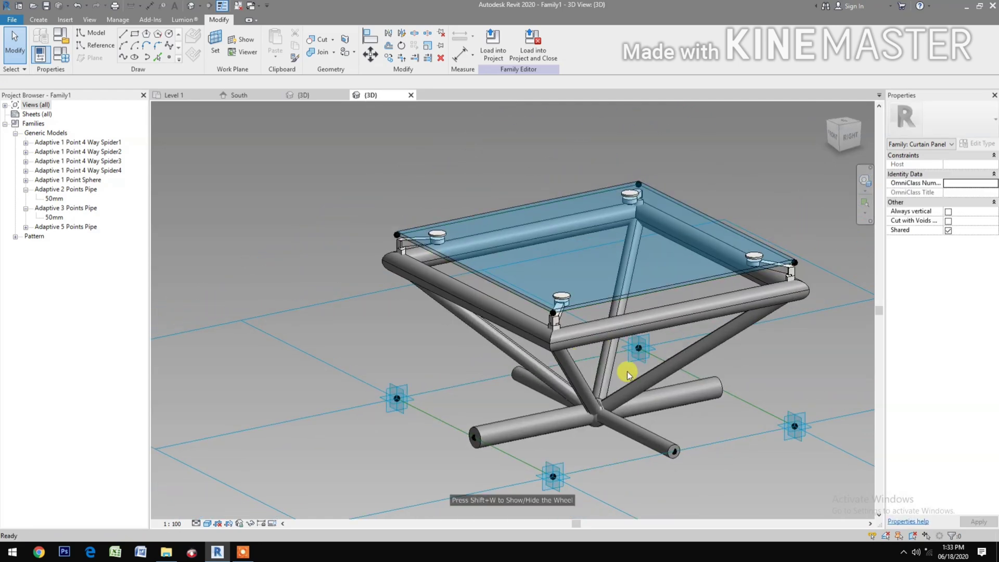
click(64, 58)
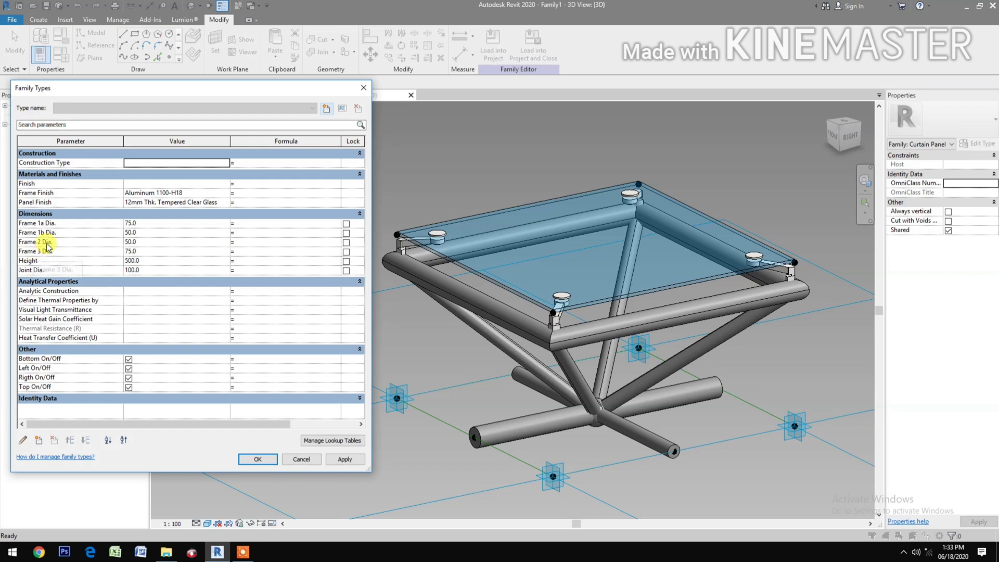
click(191, 243)
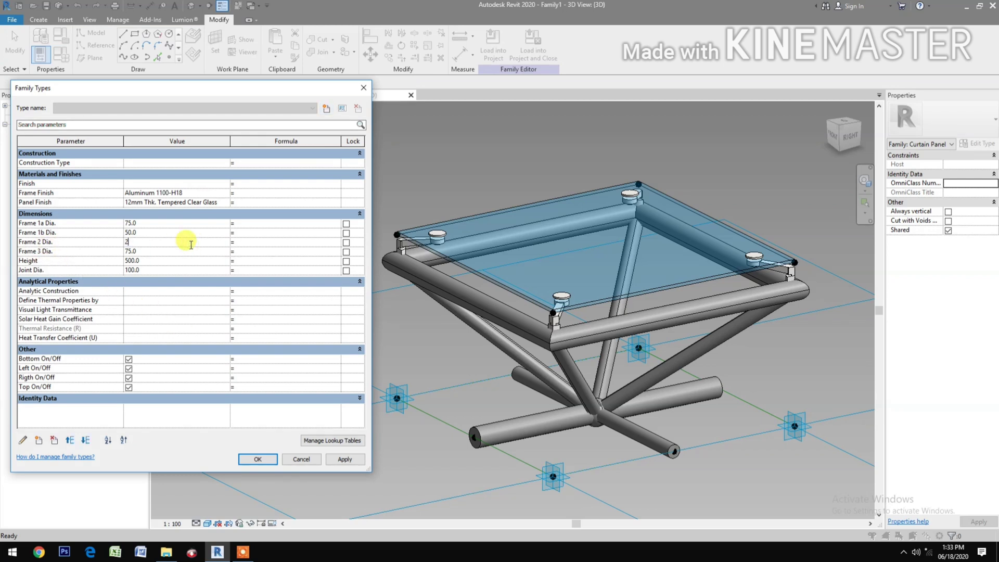
text(25)
click(338, 460)
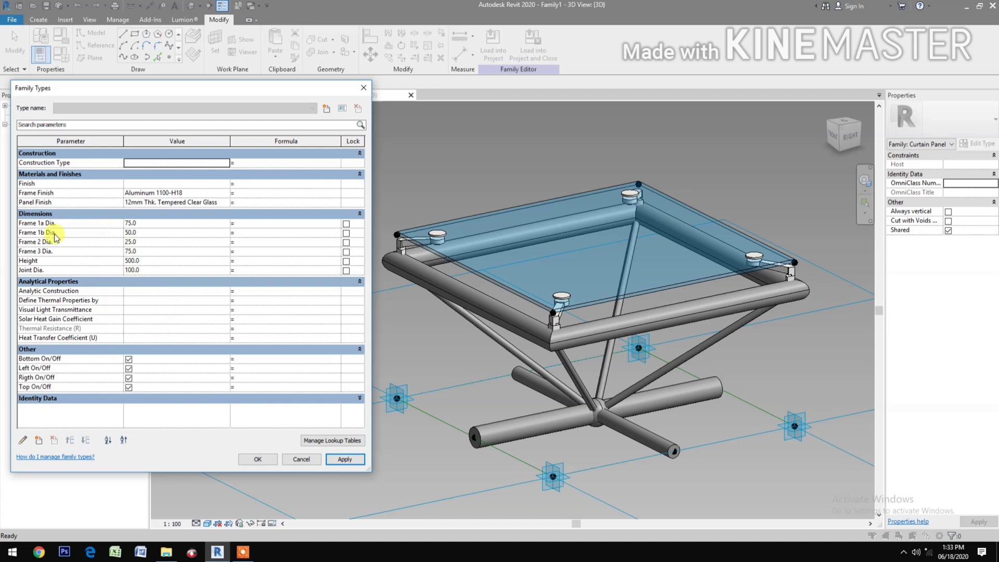
Set the Frame 3 Dia. family parameter to 50 and the Height parameter to 800, applying each value.
click(156, 252)
text(50)
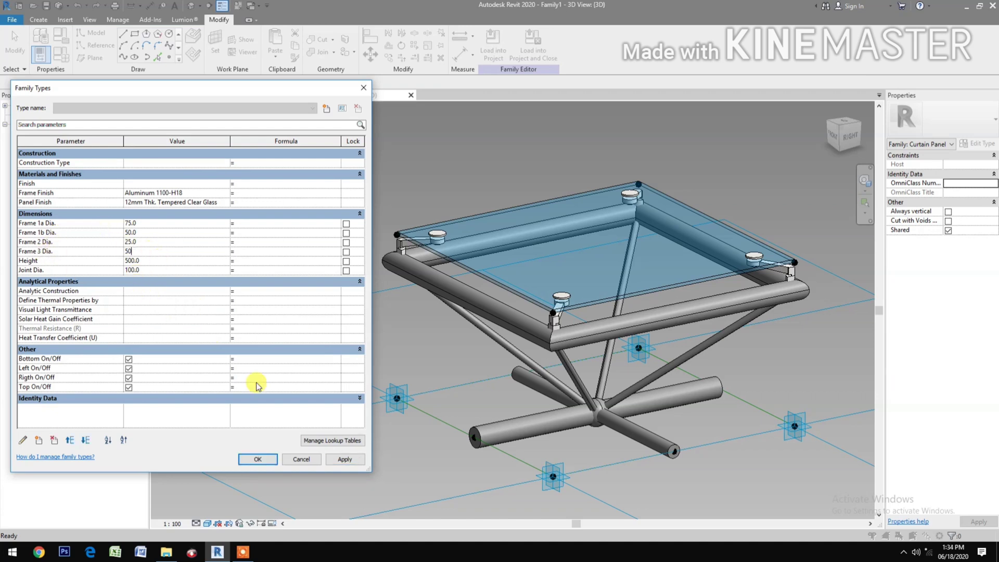
click(344, 460)
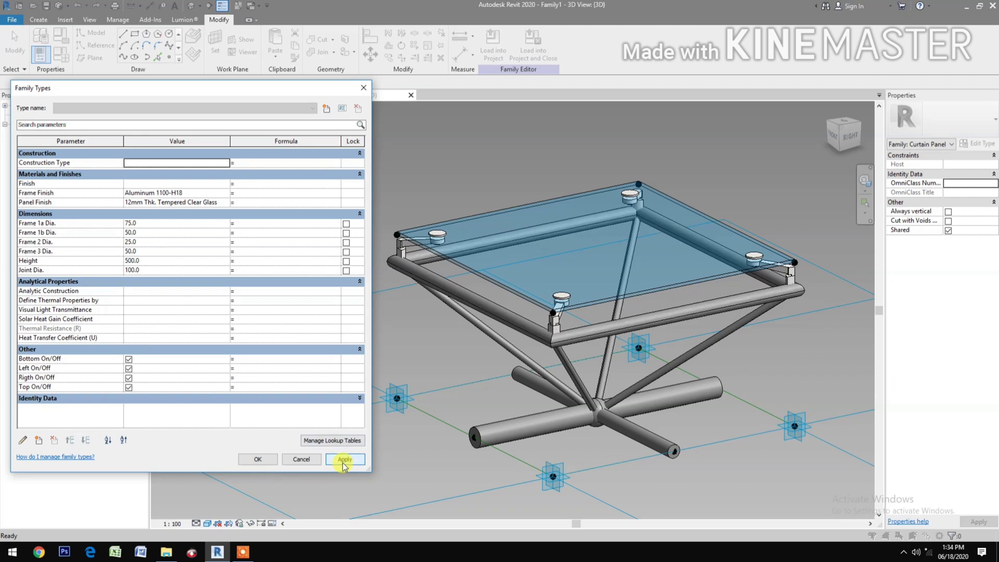
click(156, 263)
text(800)
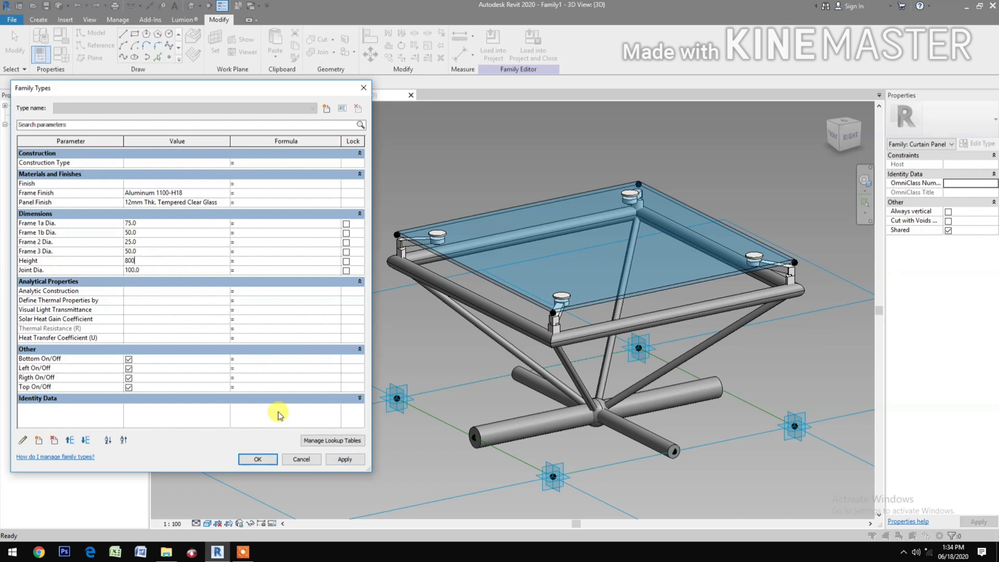
click(341, 459)
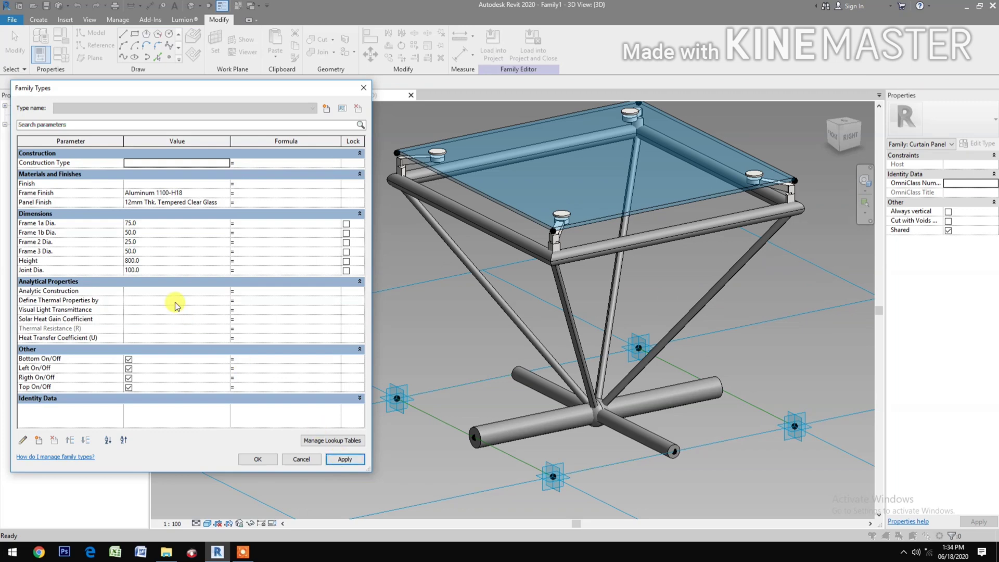
Set the Height family parameter to 600 and apply it to the space frame.
click(159, 261)
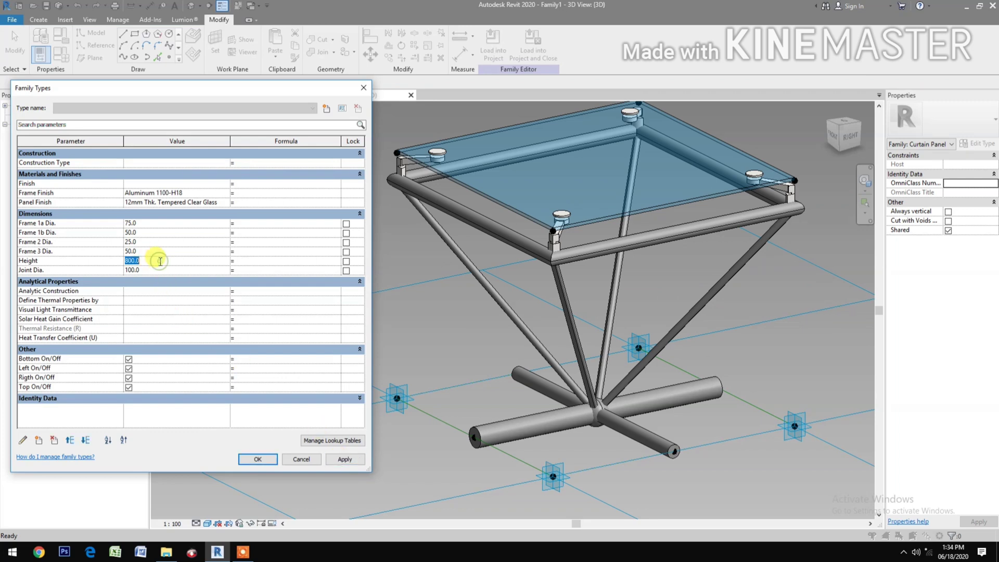
text(600)
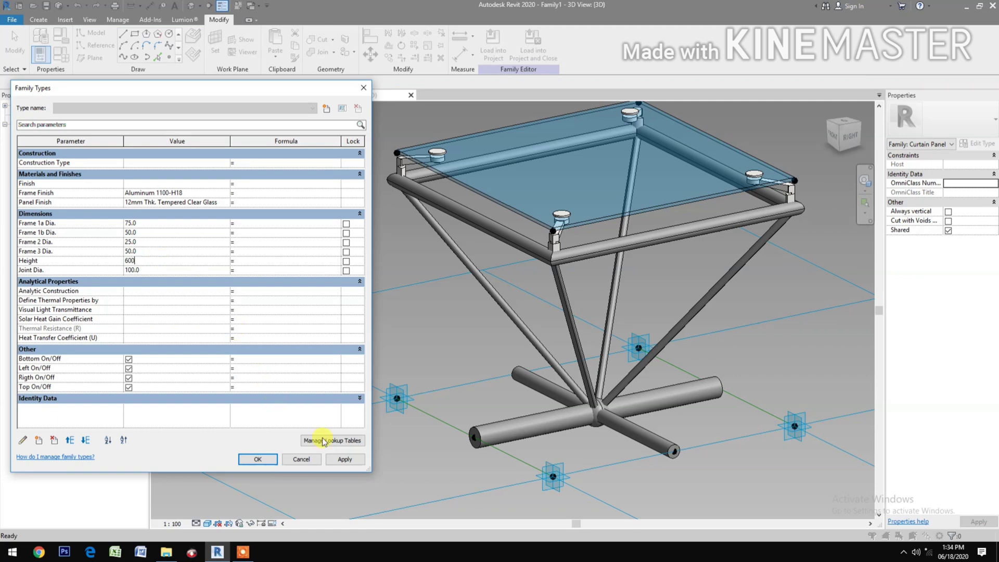
click(358, 464)
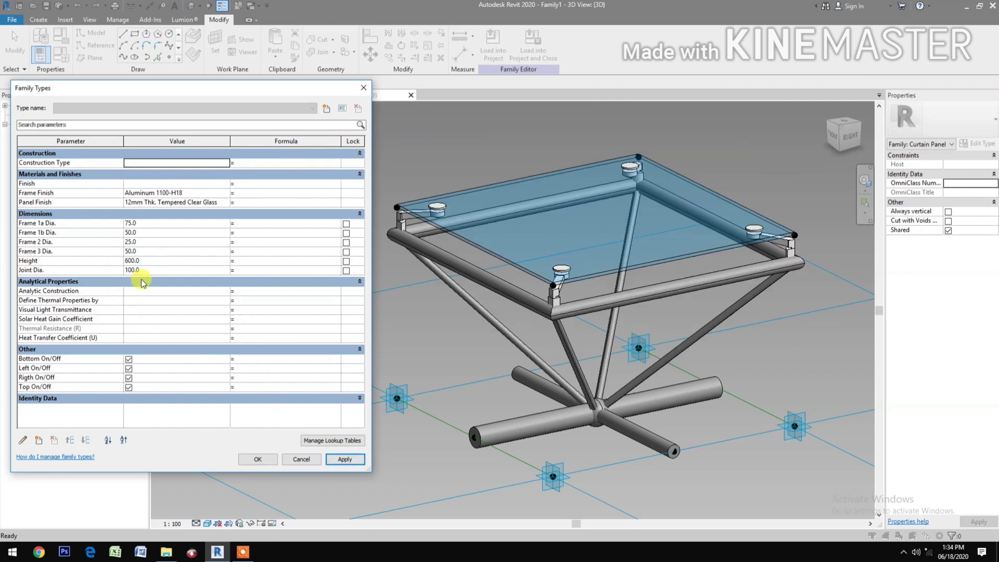
Flex the Joint Dia. family parameter by applying 200, set it to 150, and accept the family types.
click(170, 270)
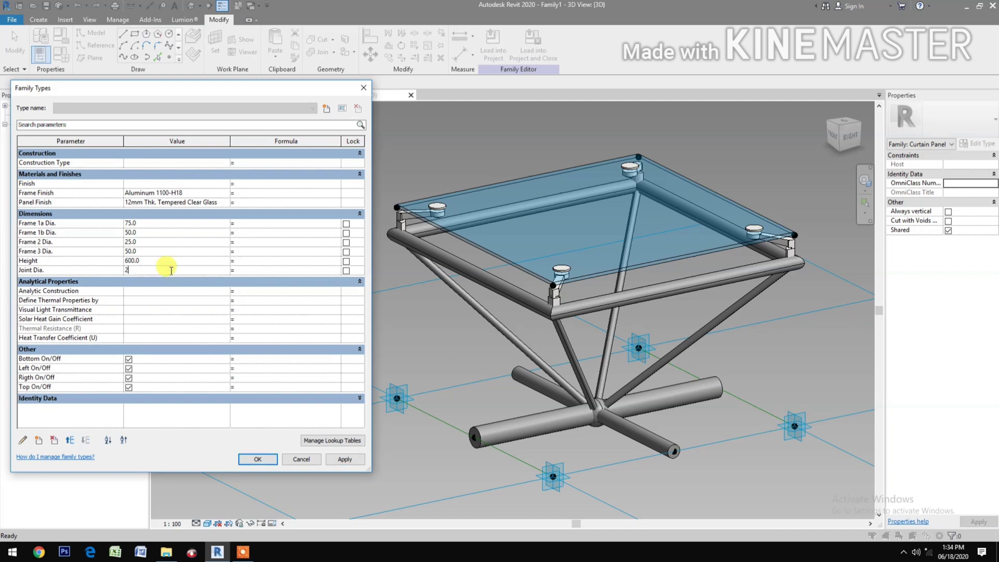
text(200)
click(345, 459)
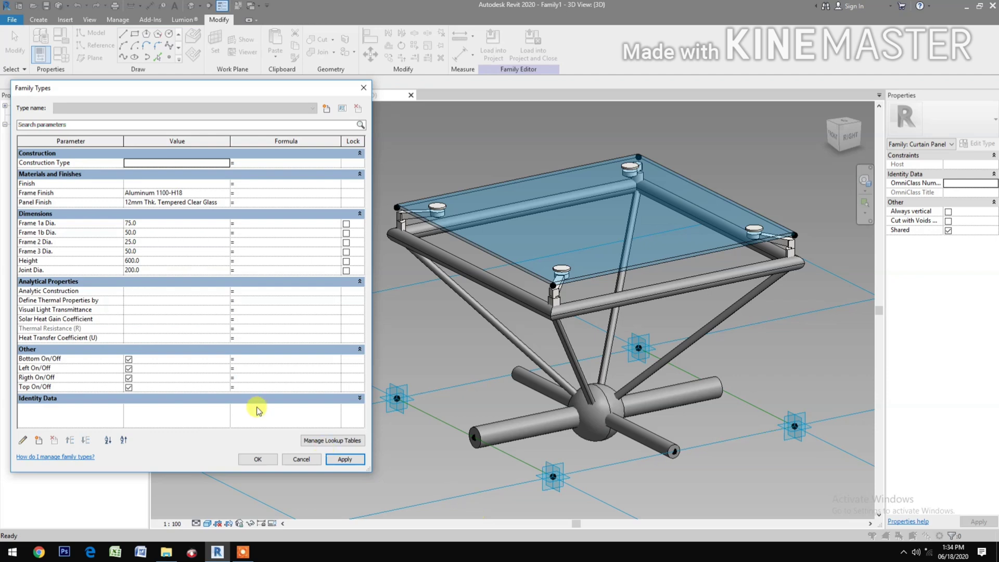
click(165, 269)
double_click(165, 269)
text(15)
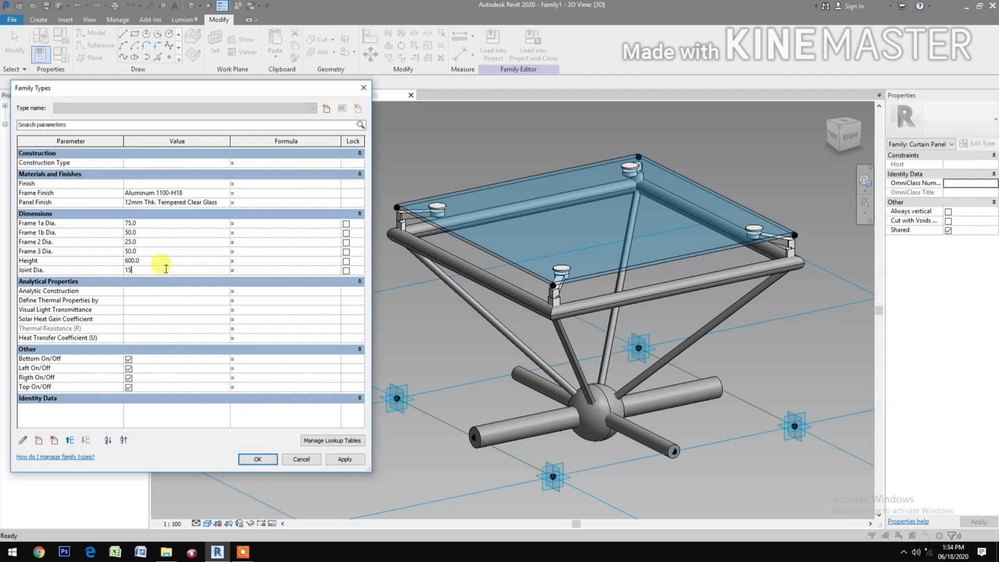
text(0)
click(344, 459)
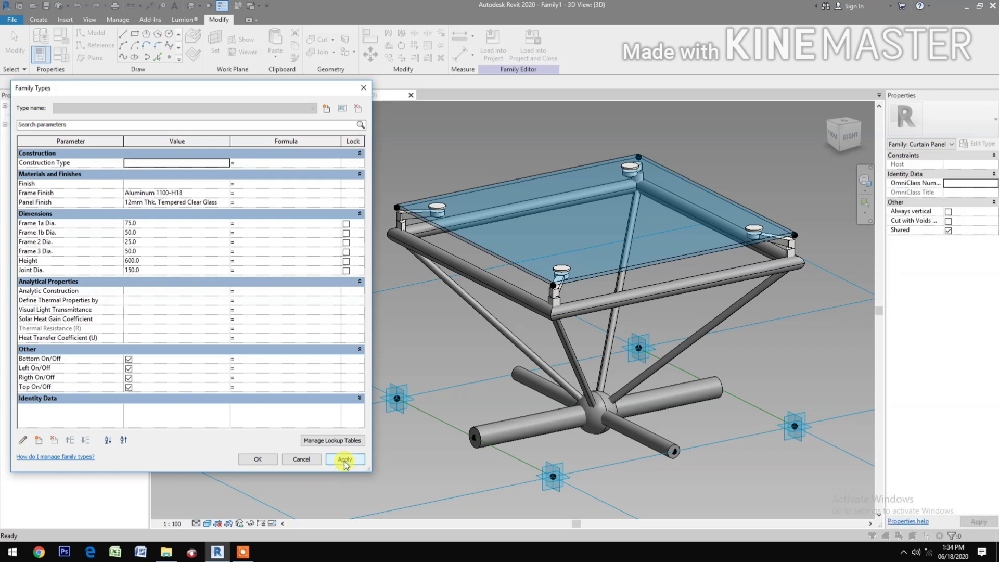
click(257, 458)
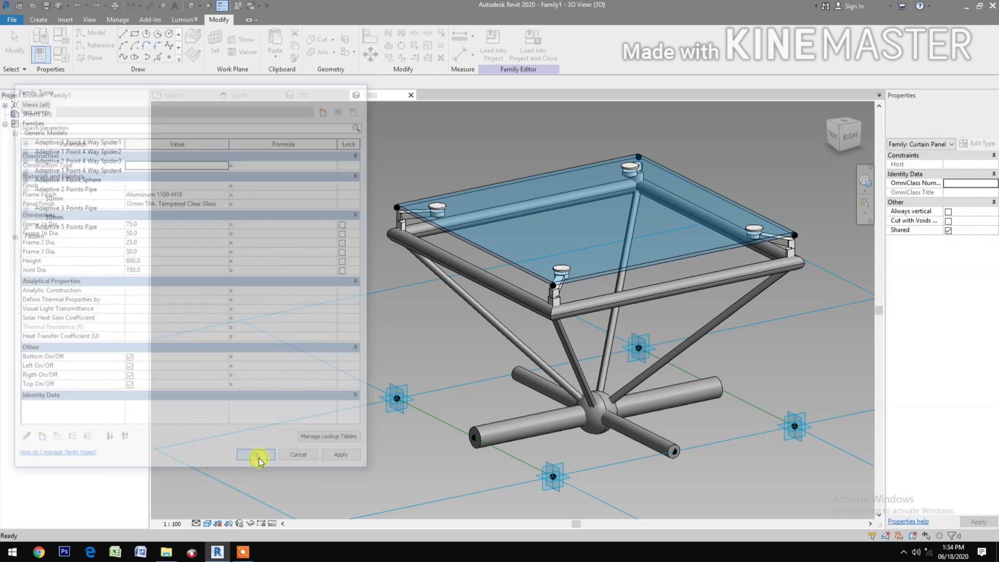
Turn off the Shared option of the curtain panel family.
click(864, 180)
drag(775, 257, 758, 401)
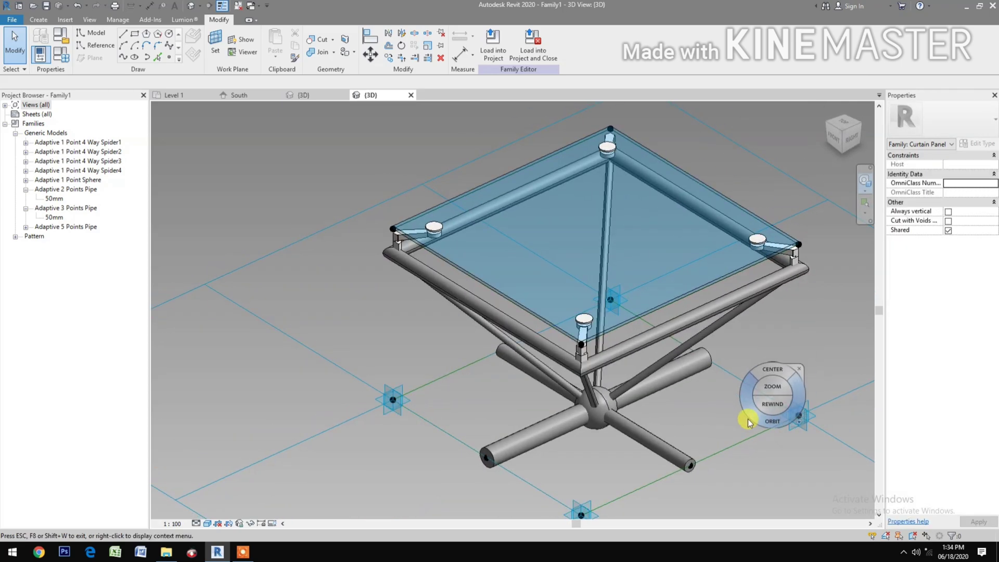
drag(676, 423, 584, 443)
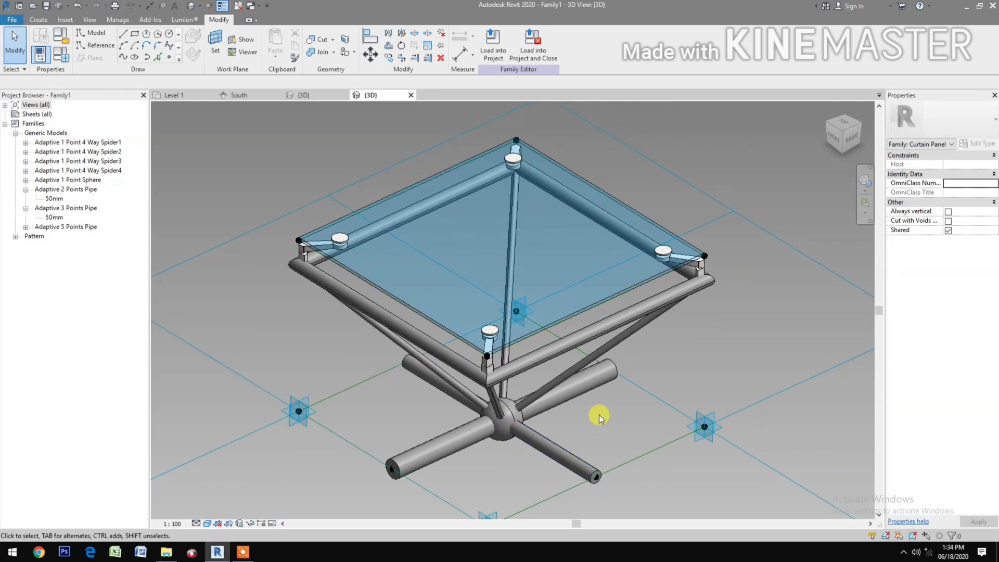
middle_drag(598, 415, 594, 426)
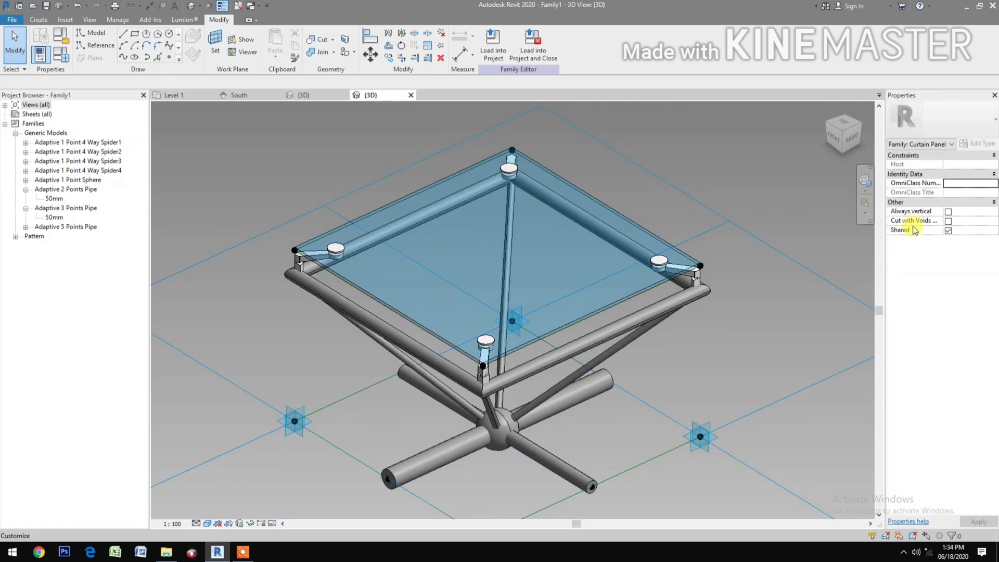
click(948, 231)
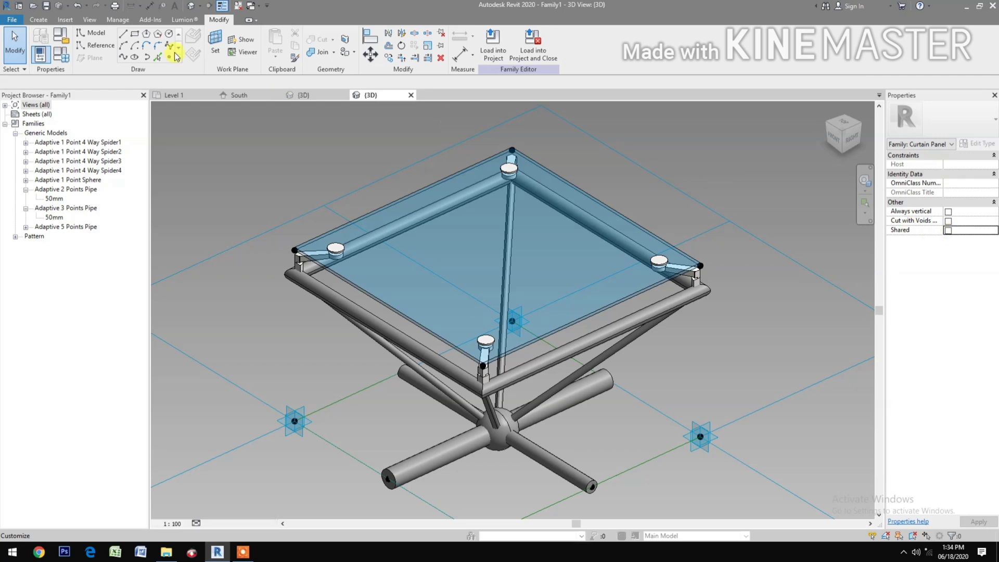
Save the family as "Space Frame with Spider Fittings" on the Desktop, load it into the 033Design project and close the family.
click(34, 10)
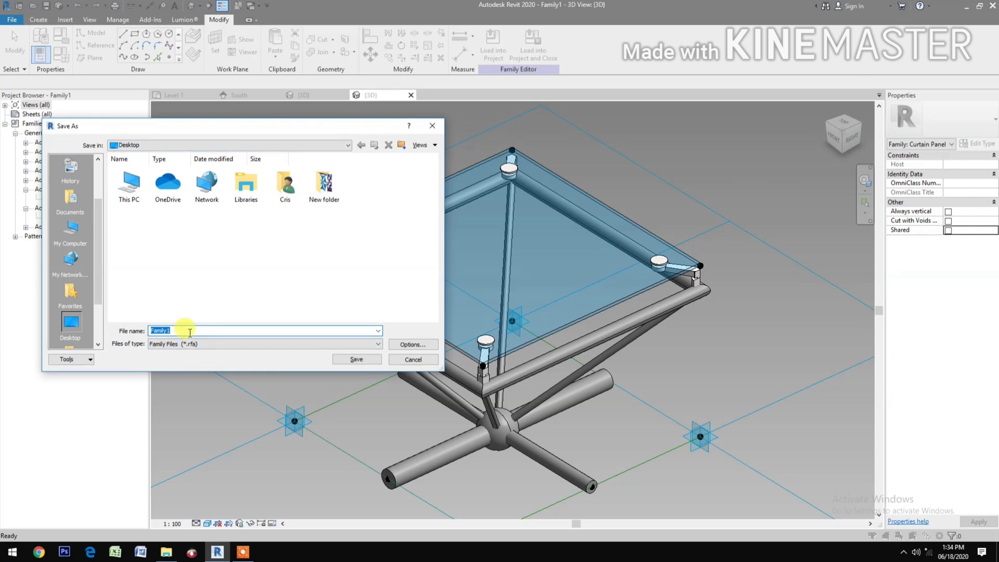
text(Space Frame with Spider Fitting)
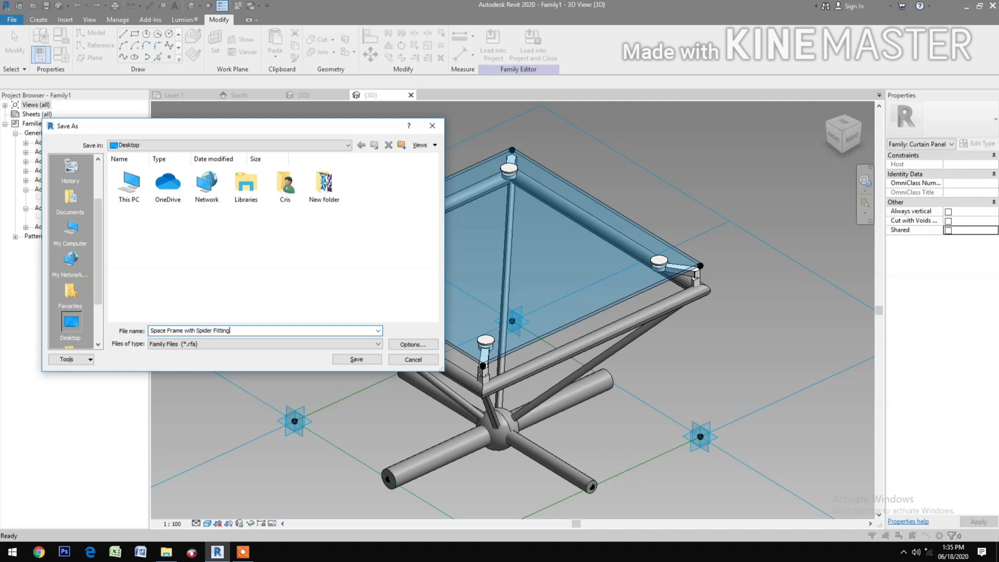
click(357, 359)
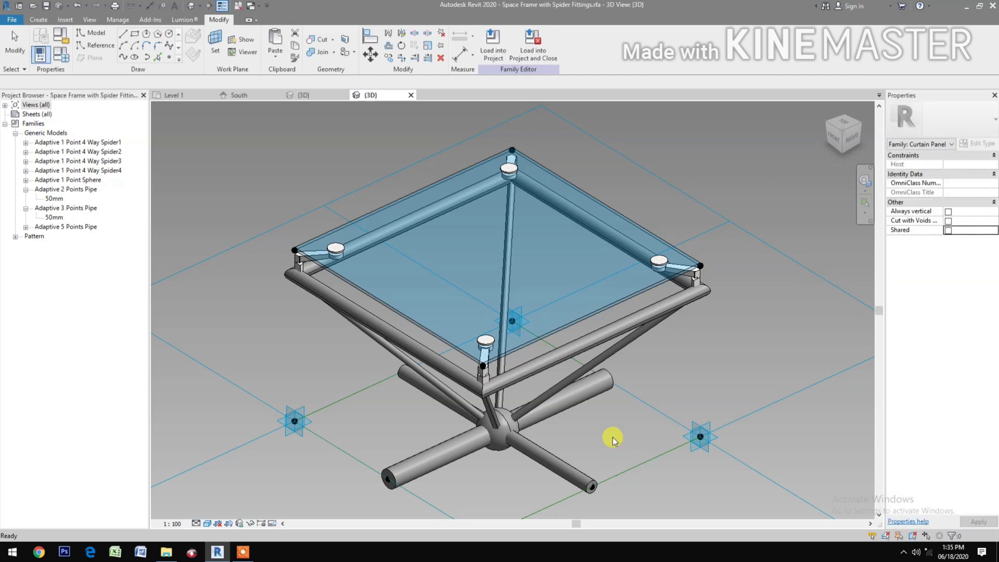
click(550, 59)
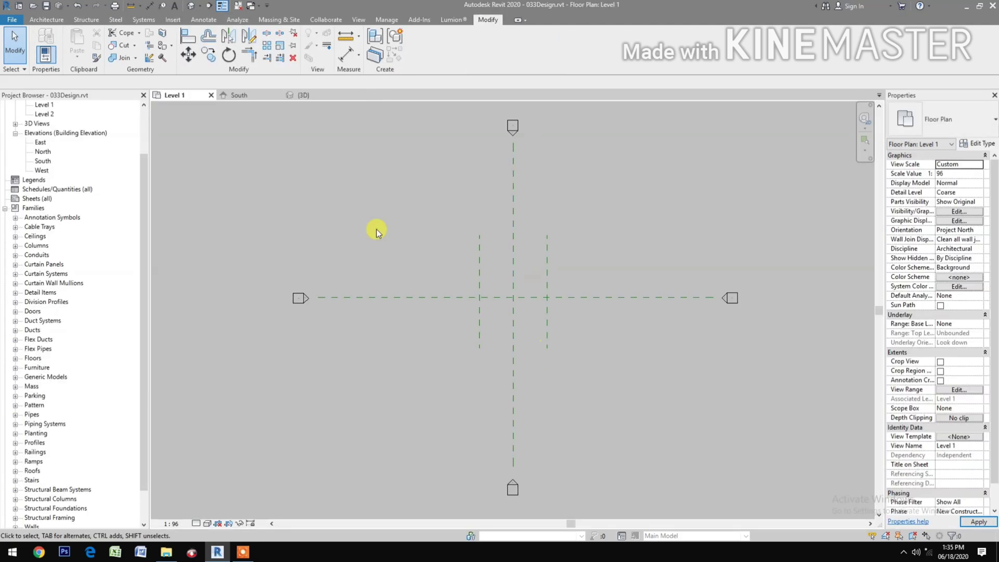
Delete the existing curved space-frame mass from the project's 3D view.
click(304, 97)
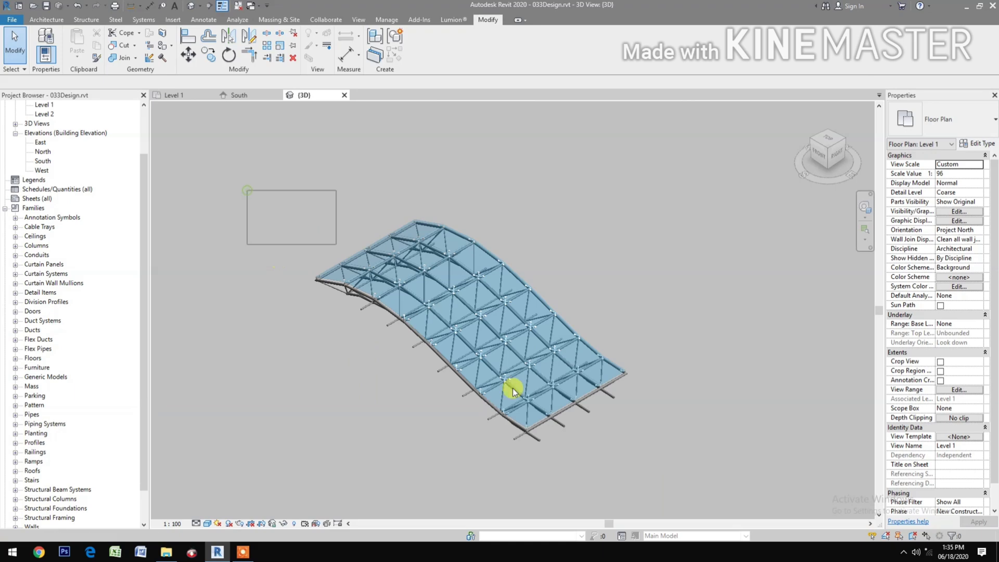
drag(513, 391, 633, 469)
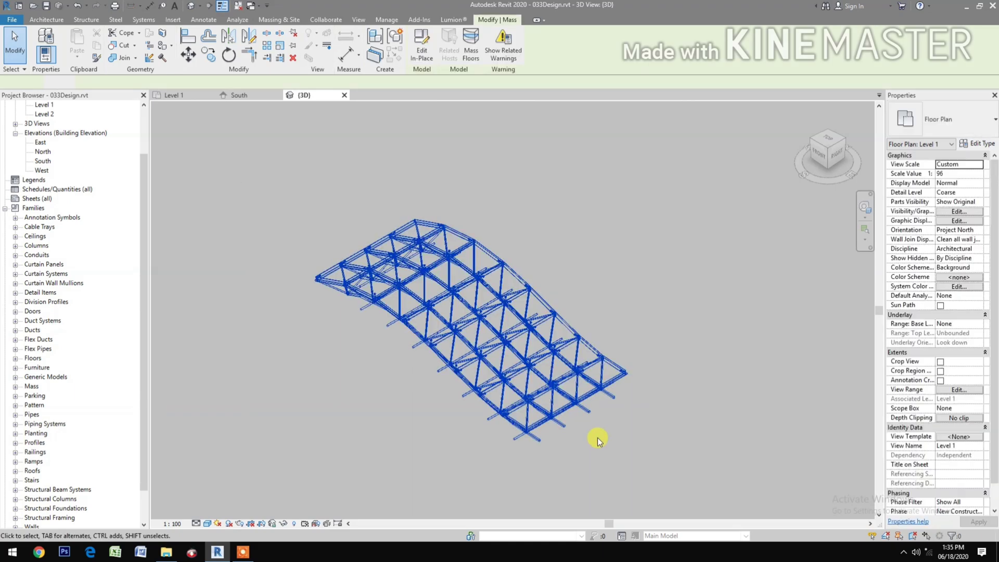
key(Delete)
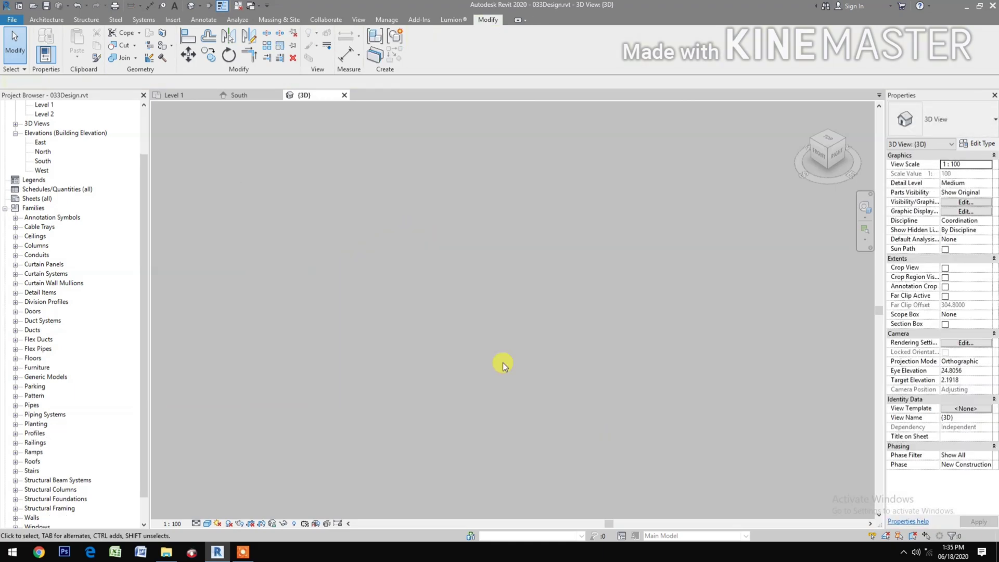
Turn on Show Mass Form and Floors in the Level 1 plan and start a new in-place mass with the default name.
click(197, 98)
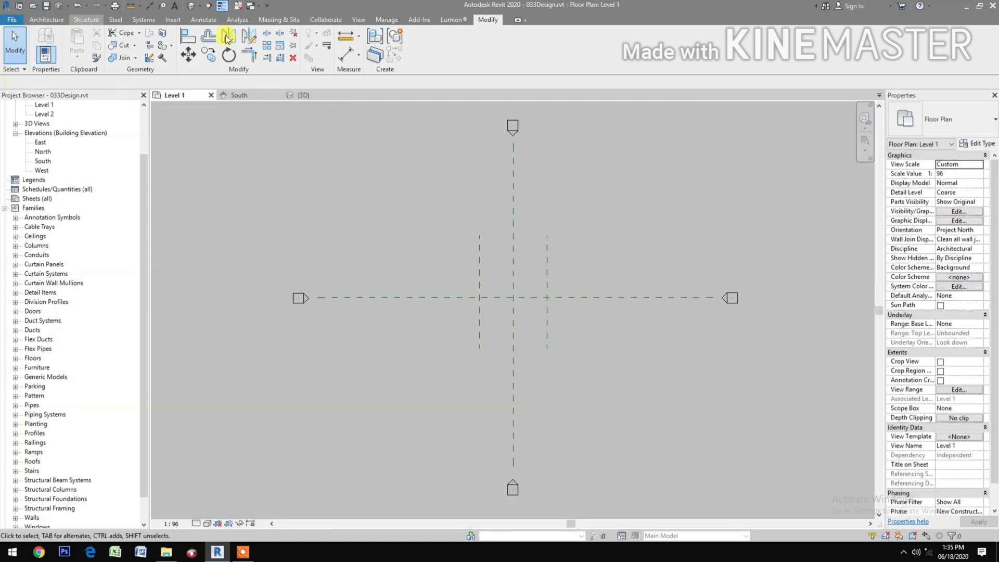
click(273, 20)
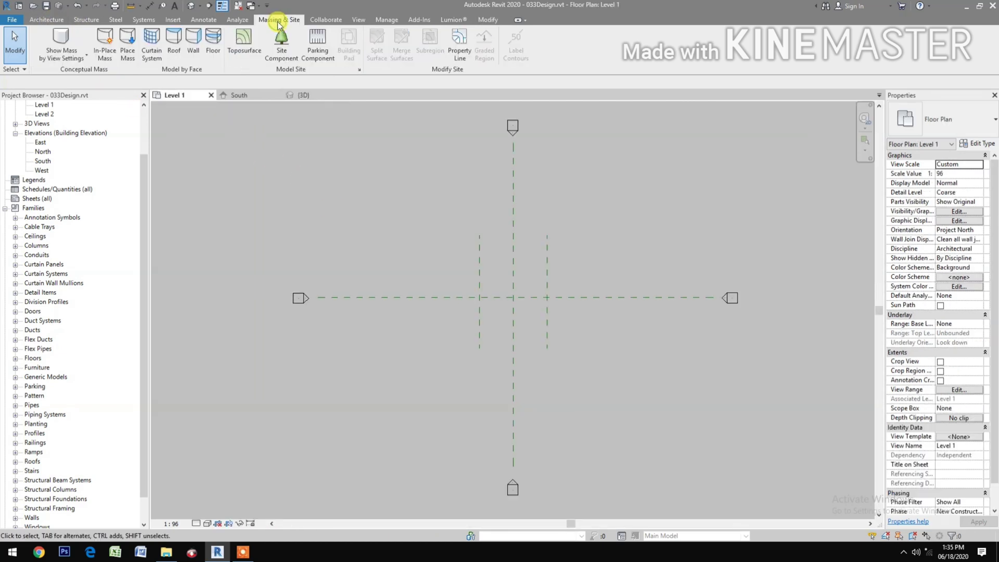
click(59, 38)
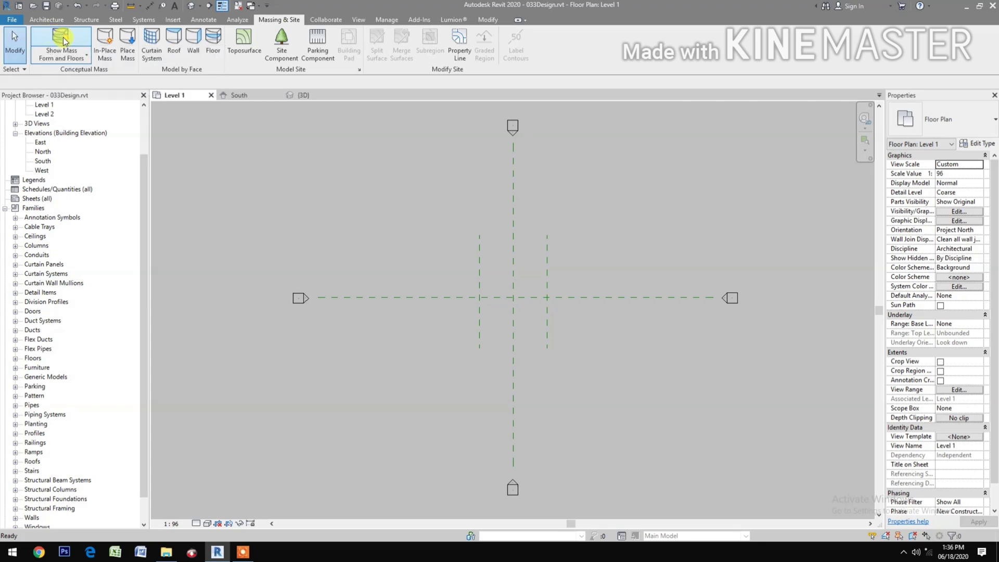
click(104, 41)
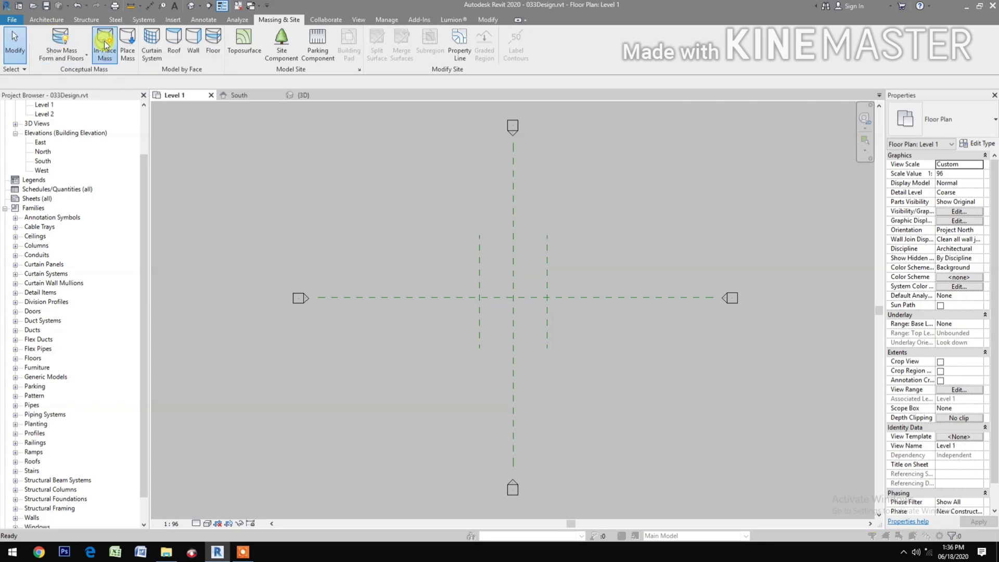
click(536, 339)
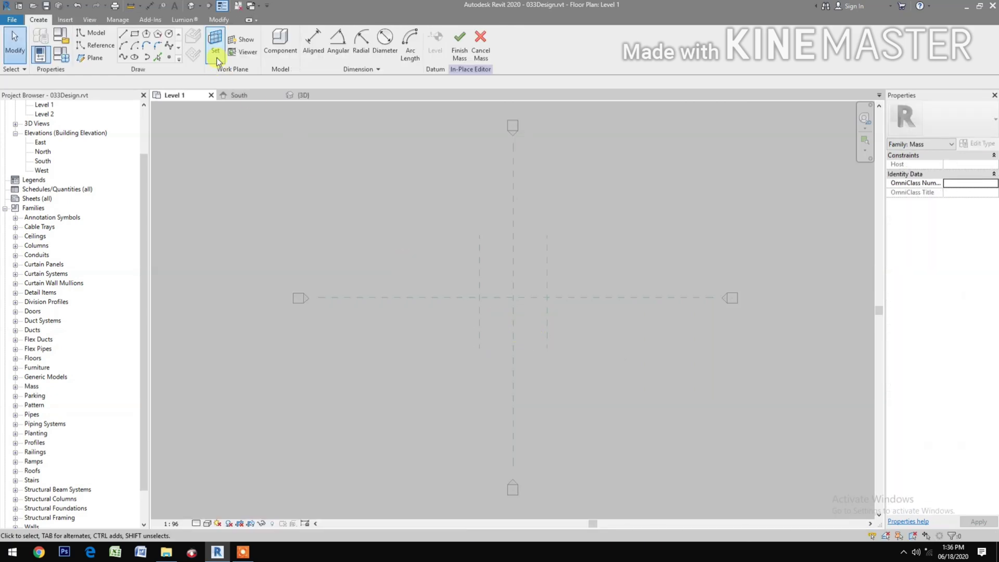
Pick the horizontal reference plane in the Level 1 plan as the work plane and open the South elevation.
click(218, 49)
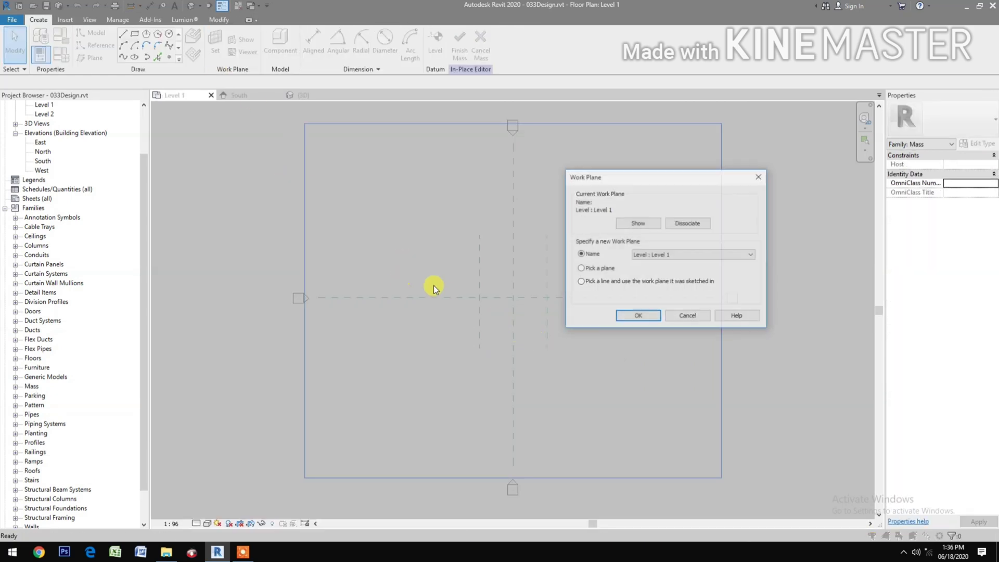
click(636, 316)
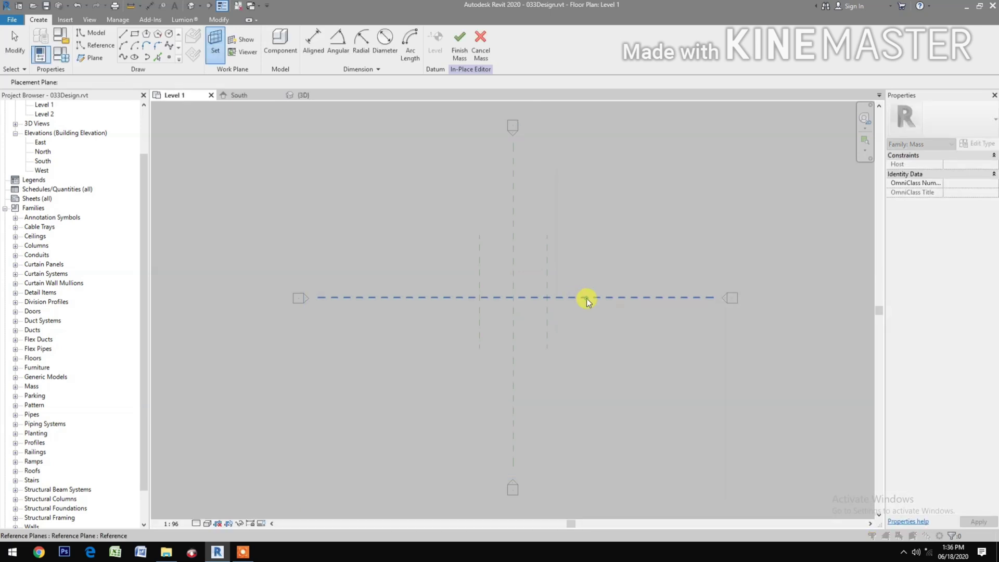
click(587, 301)
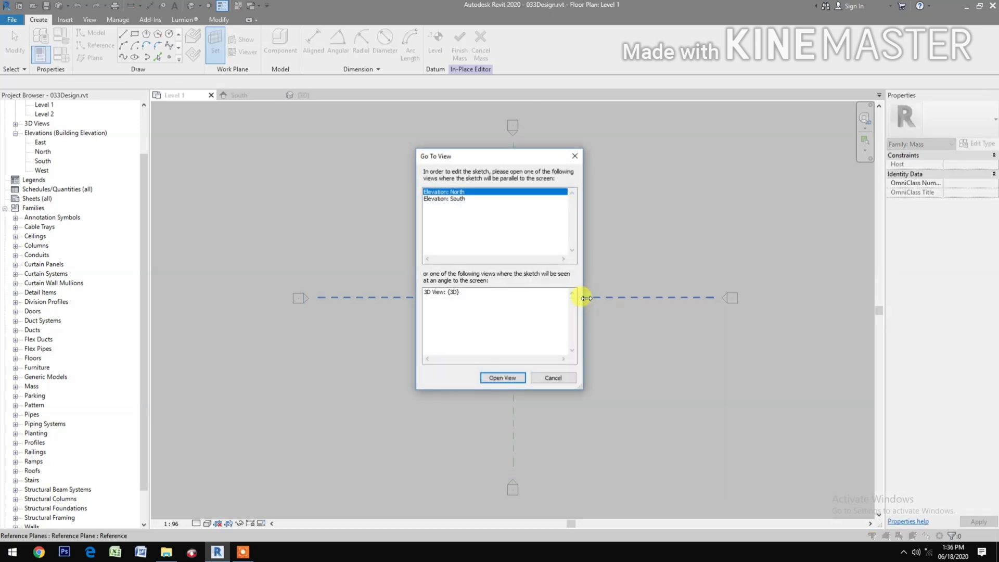
click(450, 200)
click(515, 377)
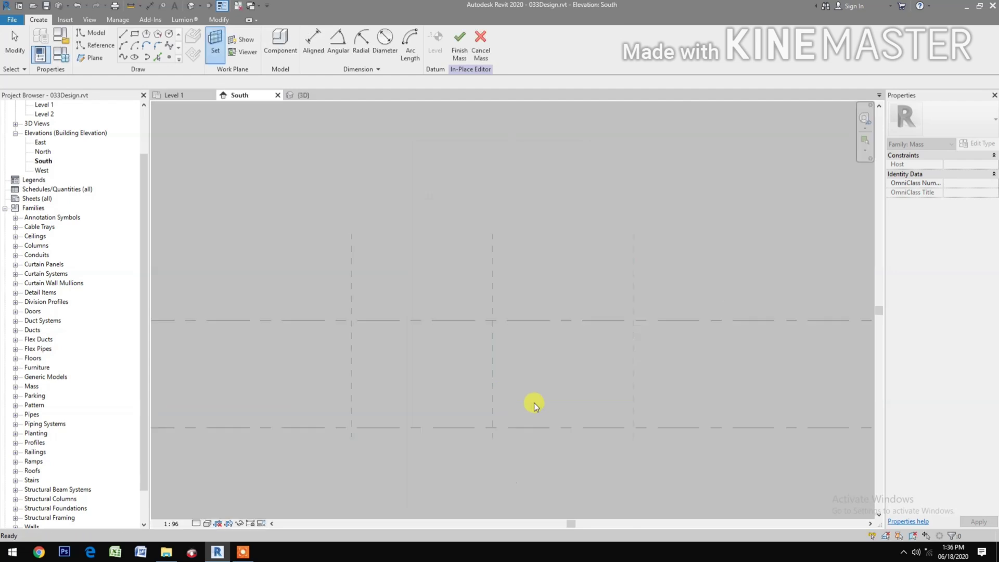
Draw an S-shaped model spline through four points across the reference planes in the South elevation, and show it in the 3D view.
middle_drag(552, 423, 550, 424)
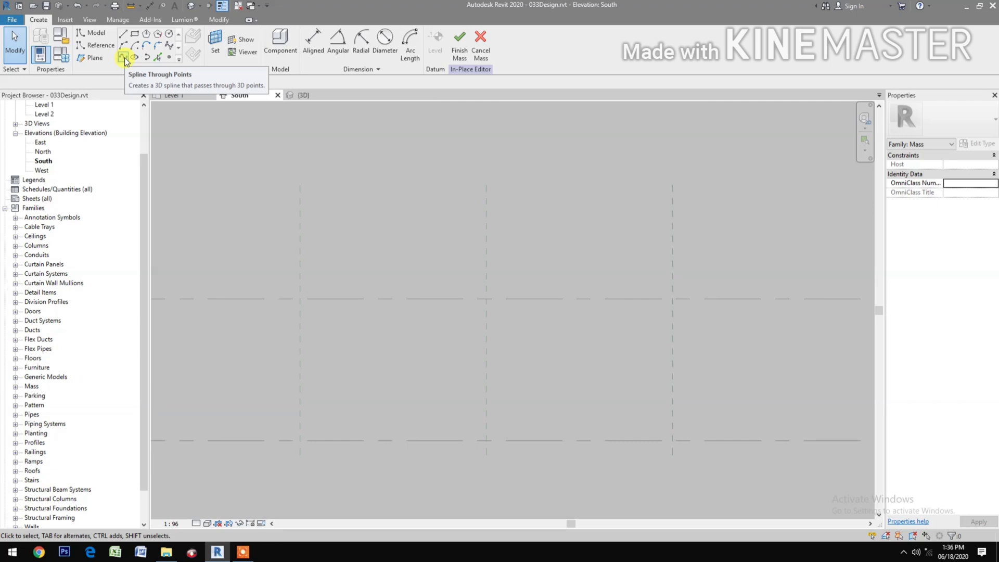
click(124, 58)
click(282, 271)
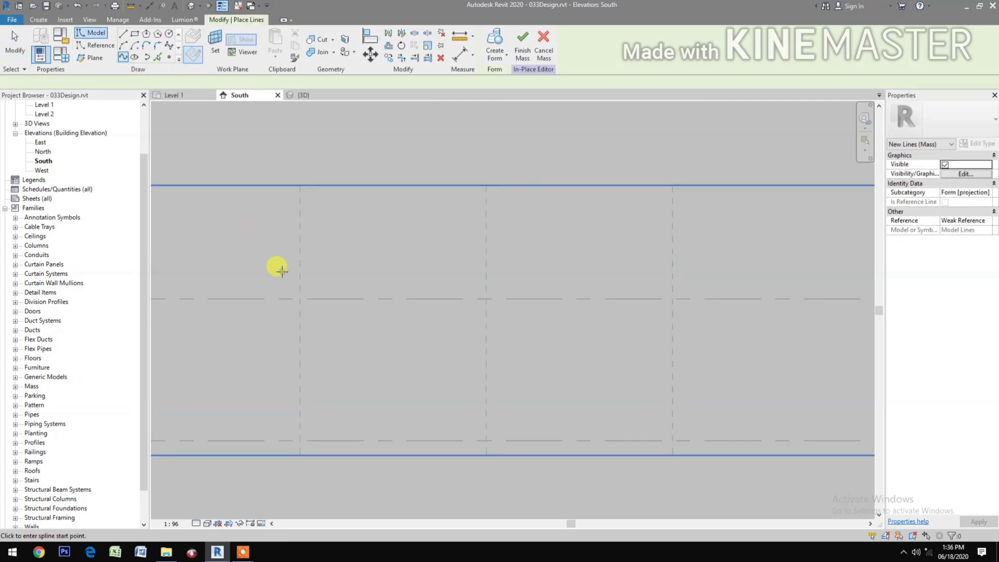
click(417, 244)
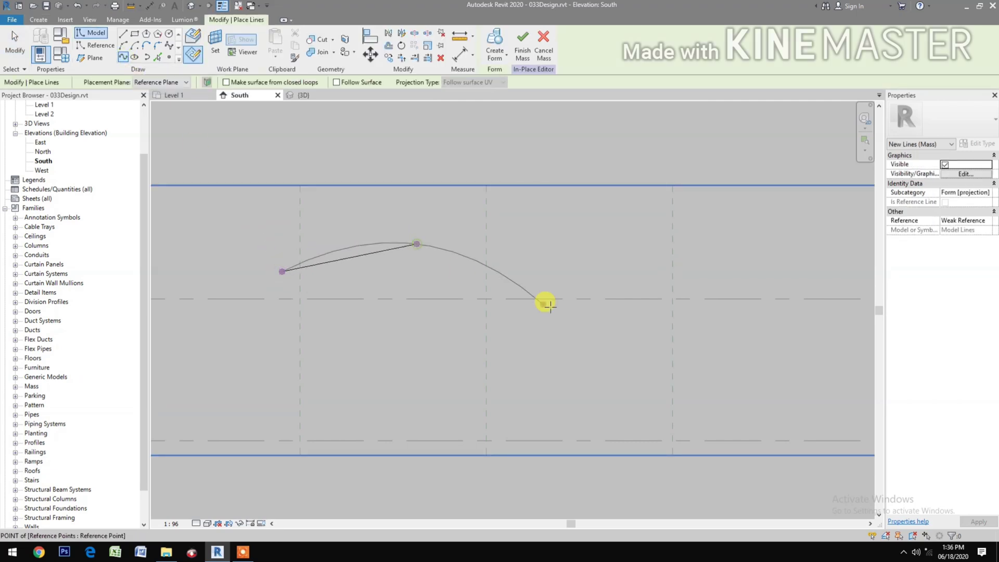
click(546, 313)
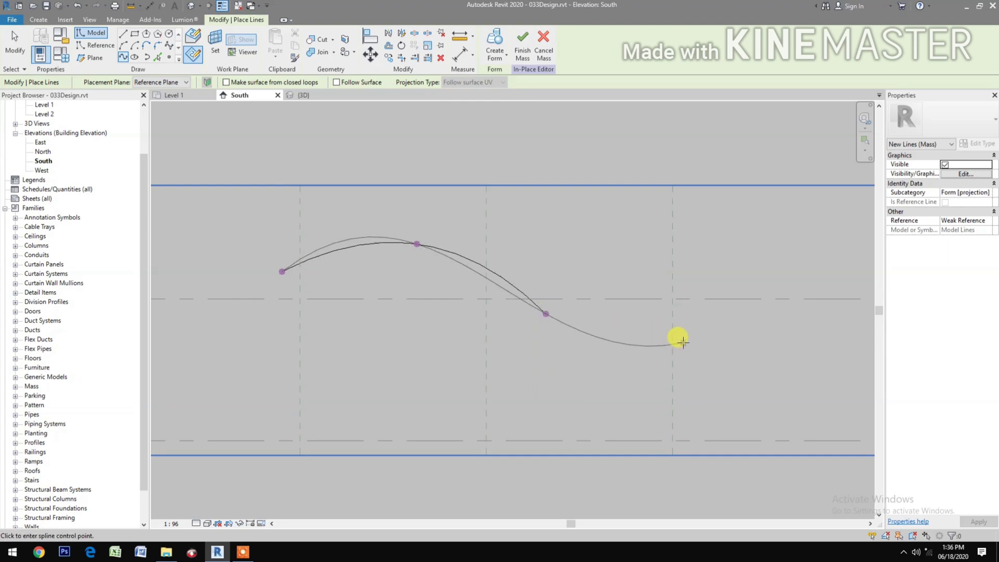
click(683, 341)
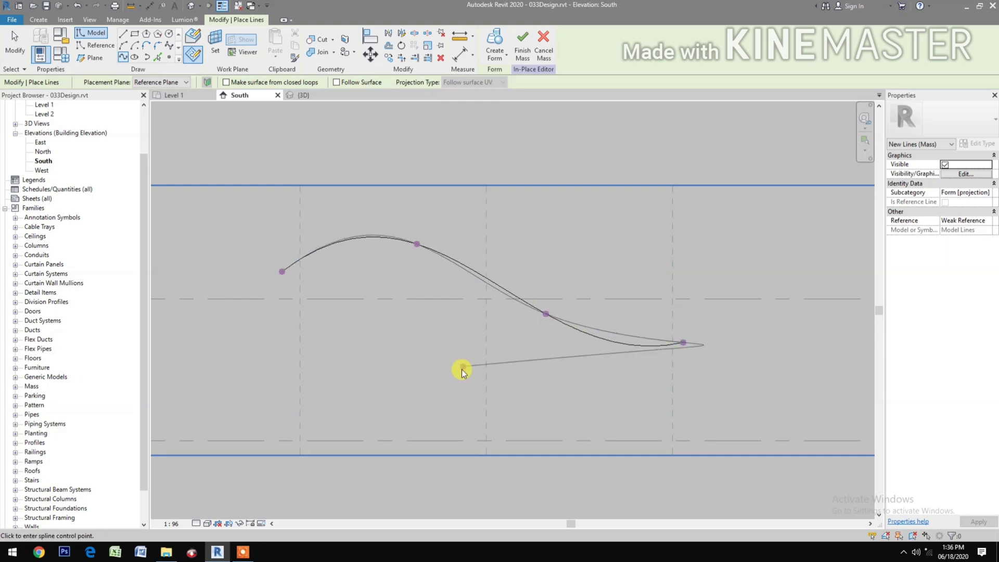
key(Escape)
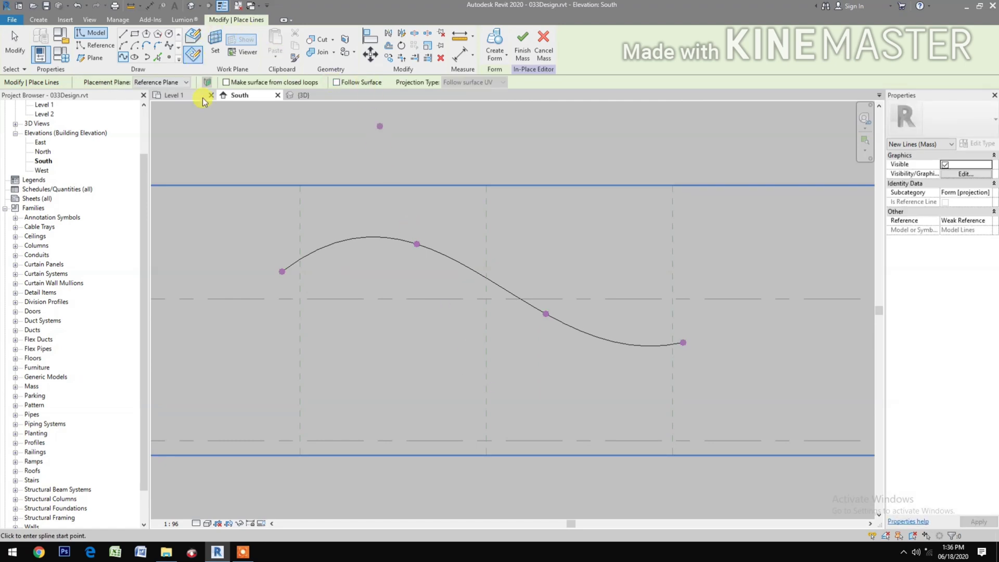
click(307, 96)
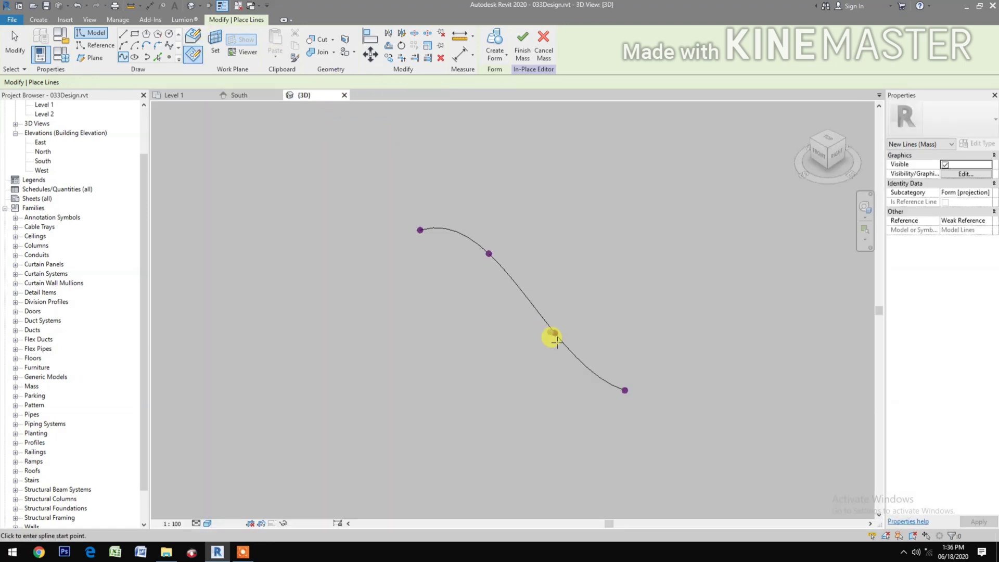
Create a surface form from the S-shaped spline and pull its front curved edge outward to widen the surface.
key(Escape)
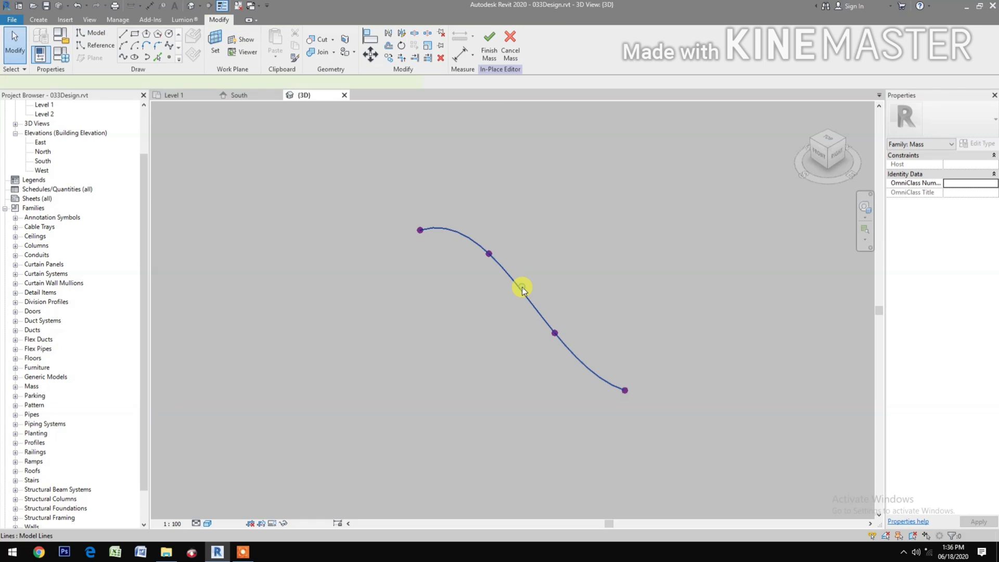
click(521, 287)
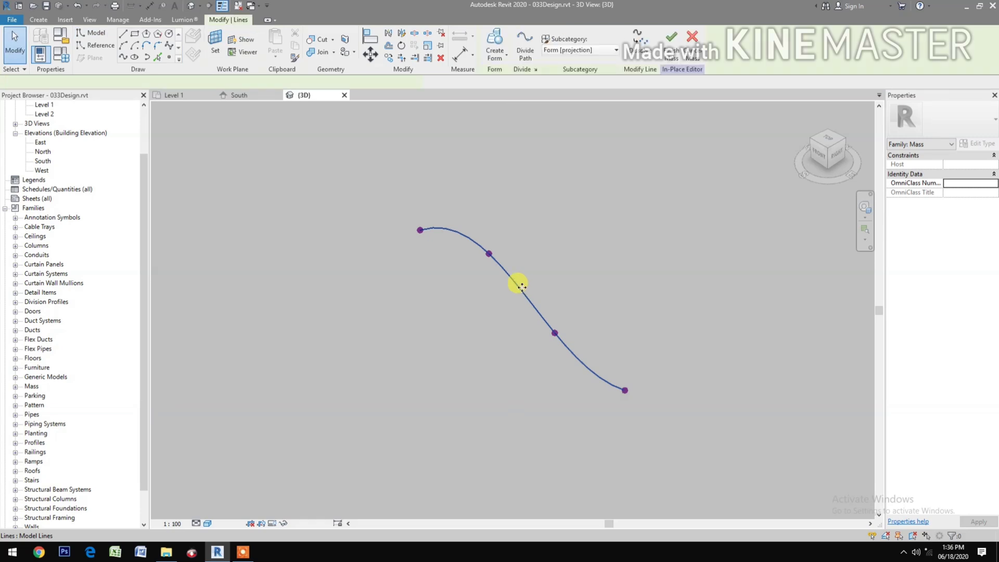
click(499, 41)
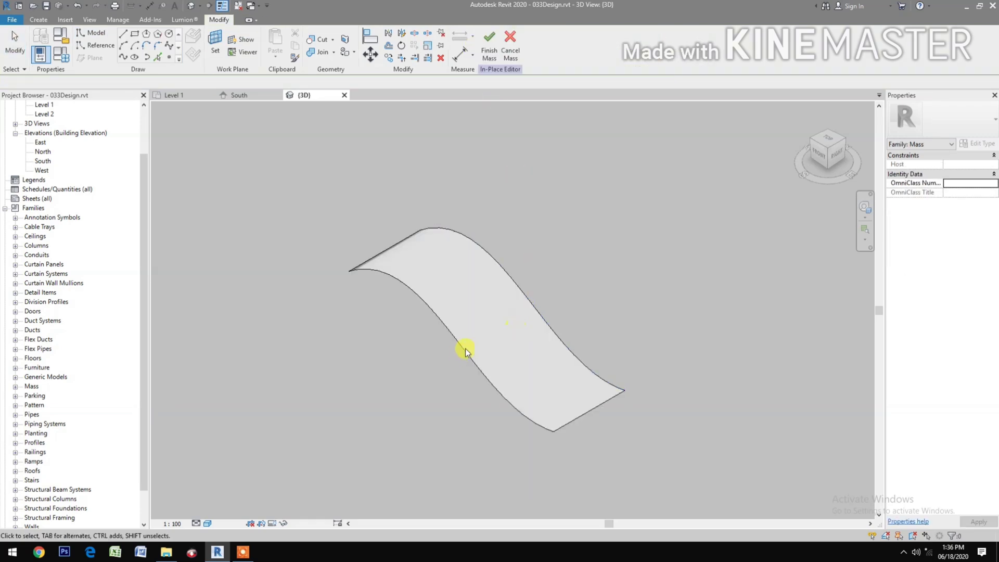
click(466, 347)
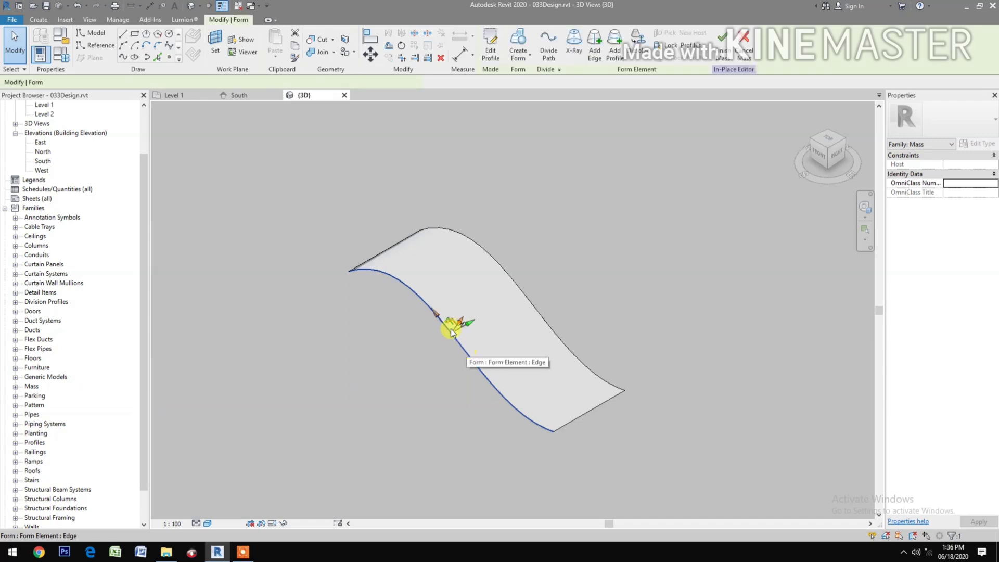
drag(471, 326, 435, 337)
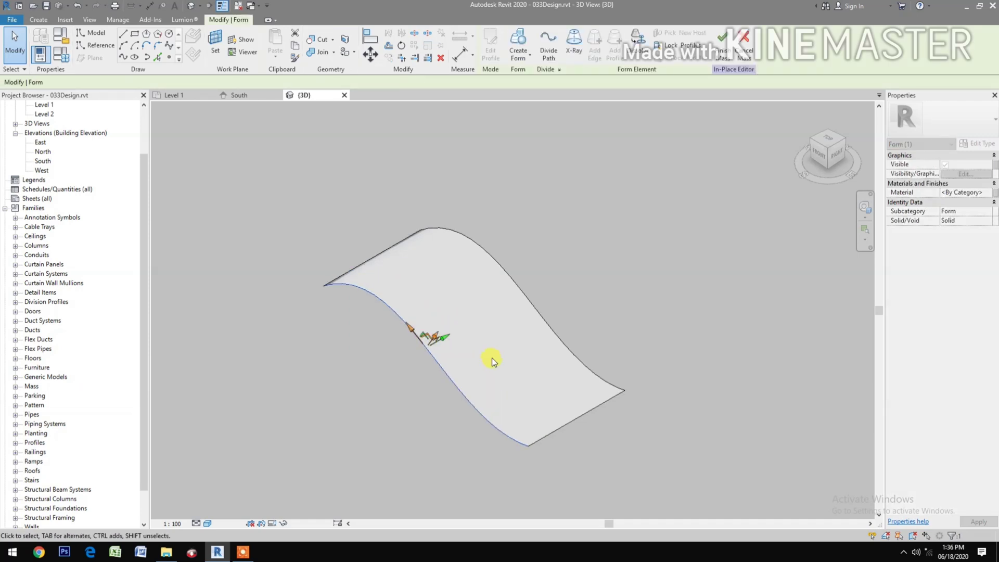
click(467, 404)
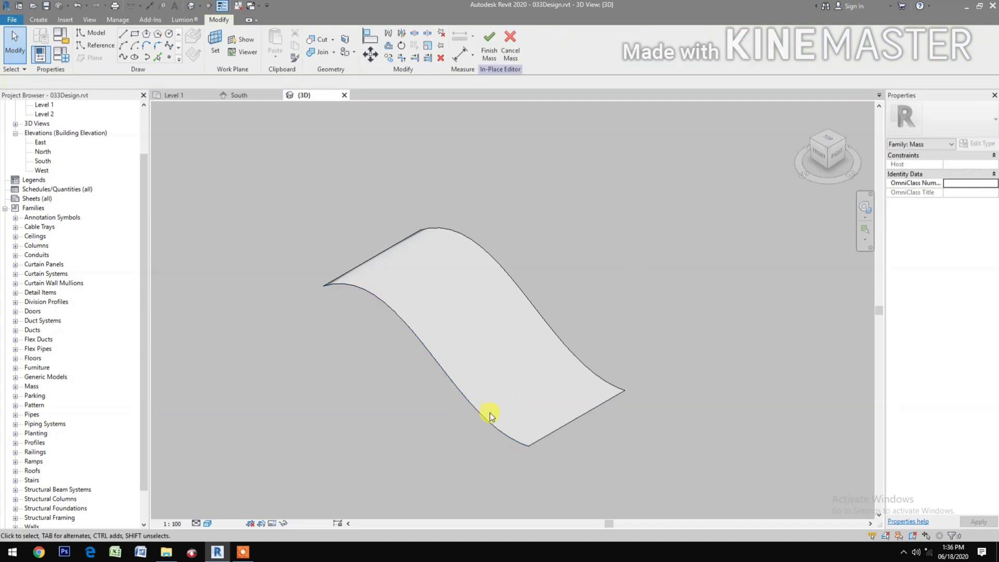
Divide the curved form's surface with a fixed number of 4 for the U grid and 8 for the V grid.
key(Tab)
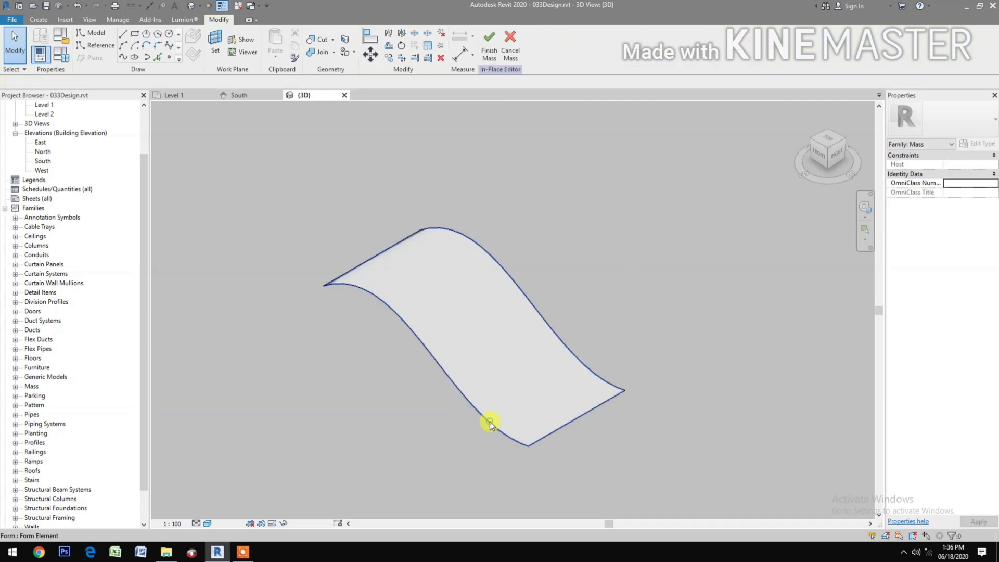
click(489, 421)
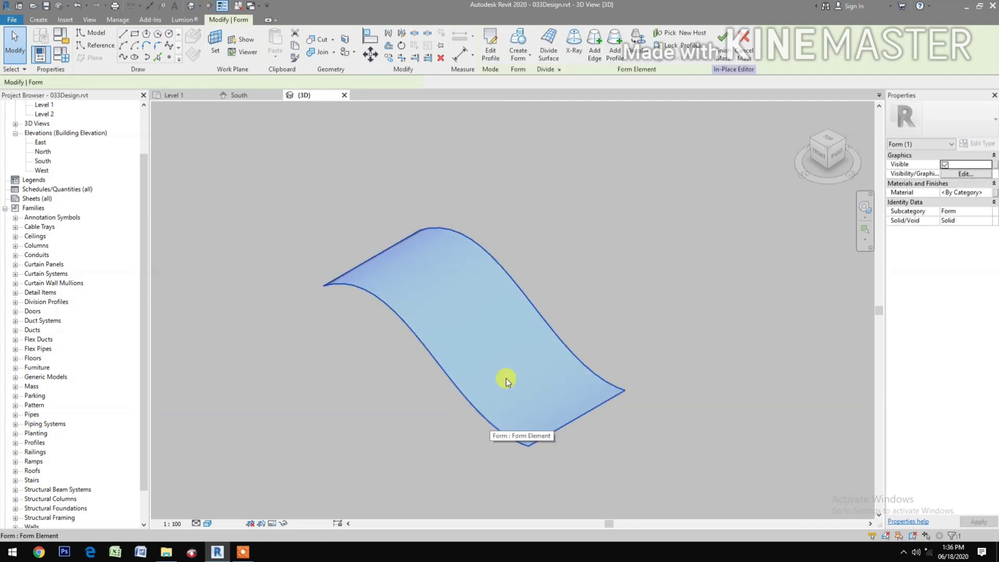
click(547, 41)
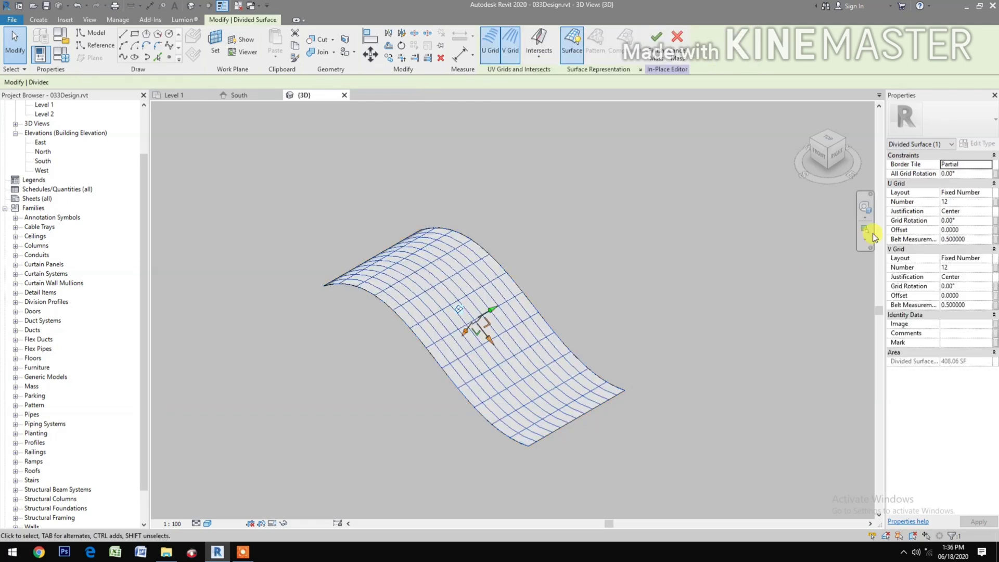
click(954, 267)
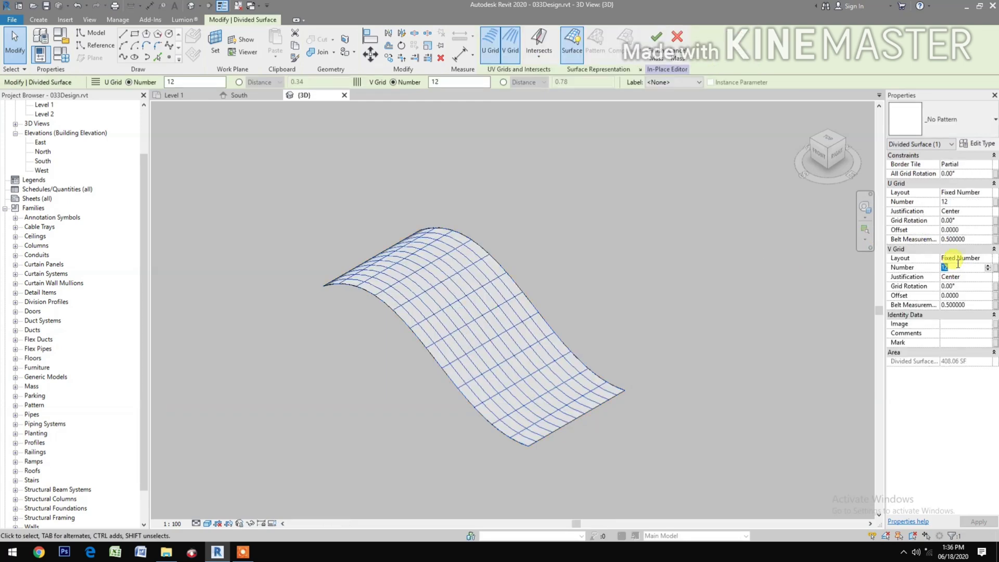
text(4)
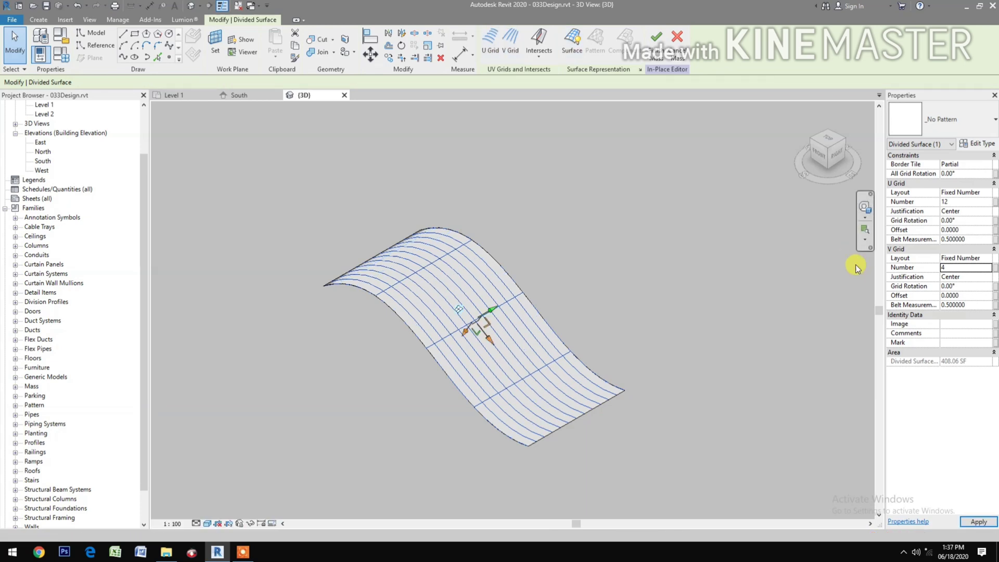
click(956, 267)
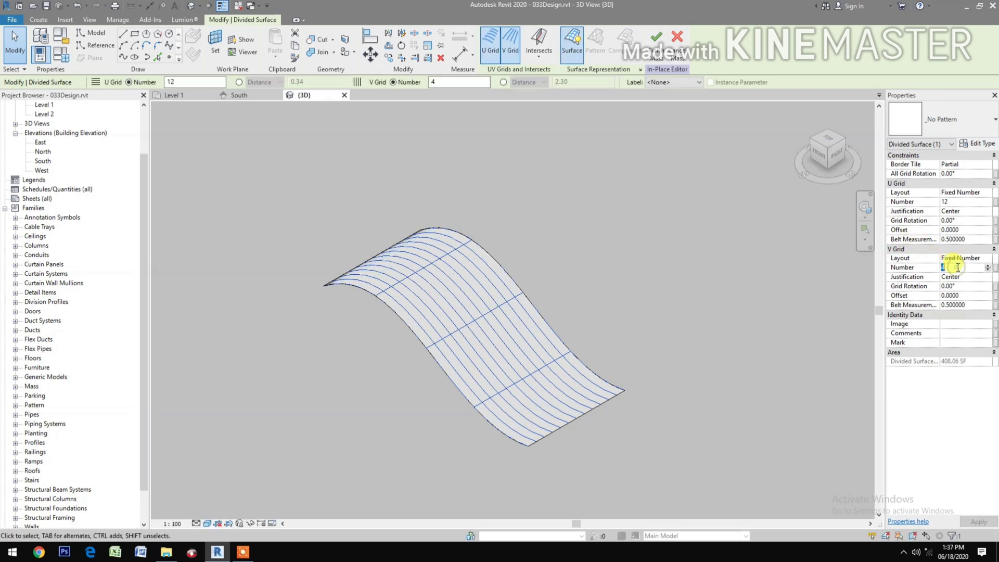
key(Up)
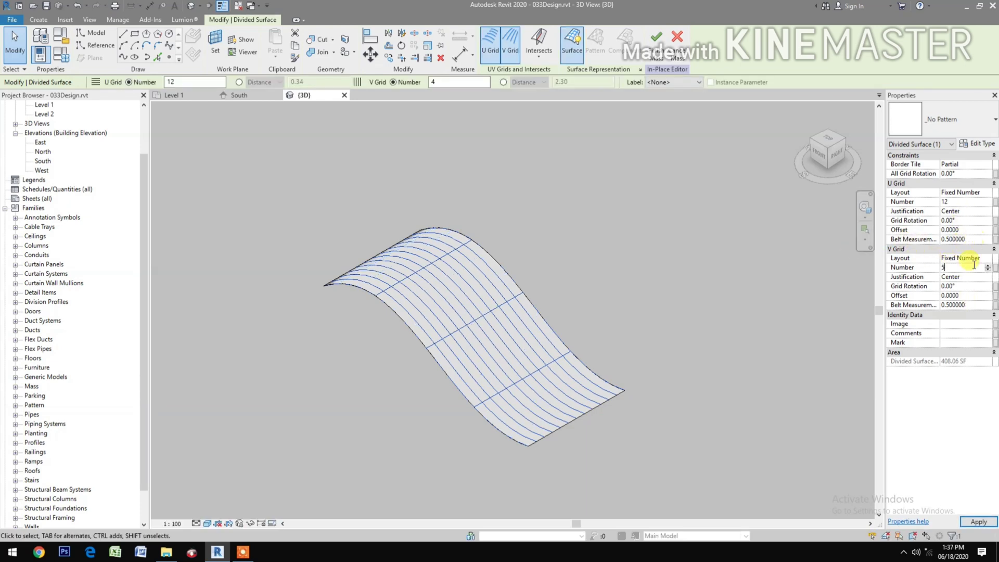
text(8)
click(956, 201)
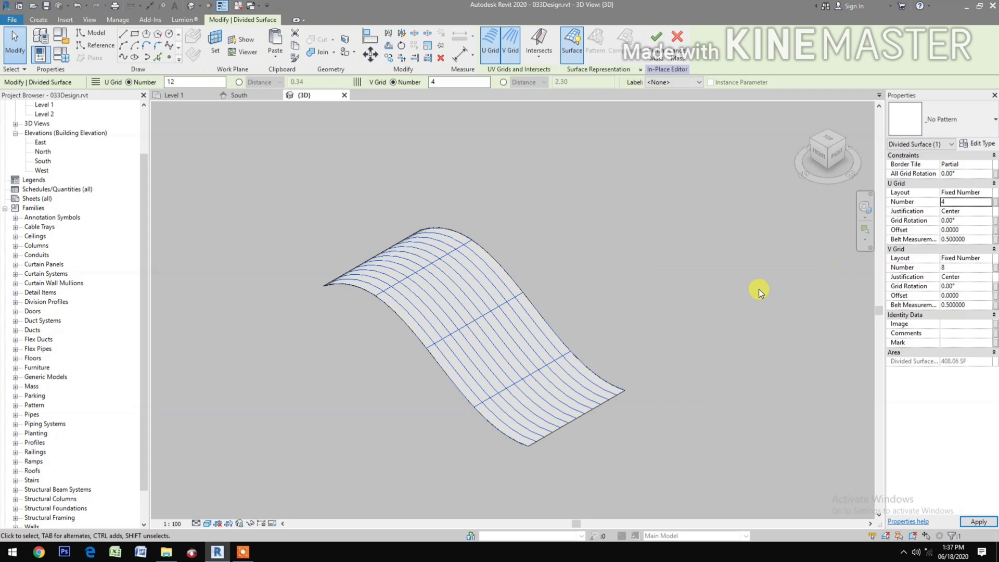
key(Return)
Apply the Space Frame with Spider Fittings panel to the divided surface and turn on Component Flip.
scroll(435, 404, up, 2)
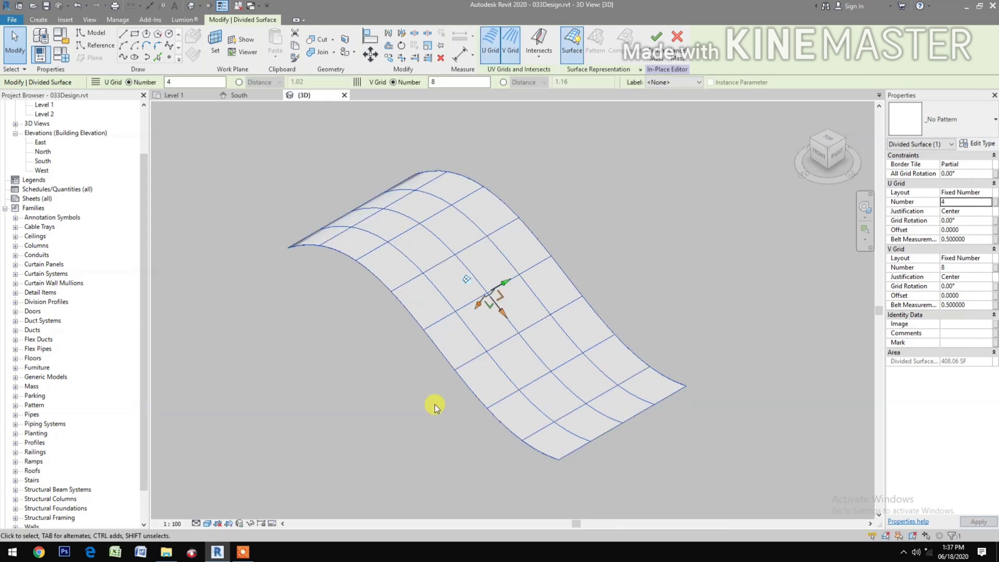
middle_drag(435, 404, 466, 442)
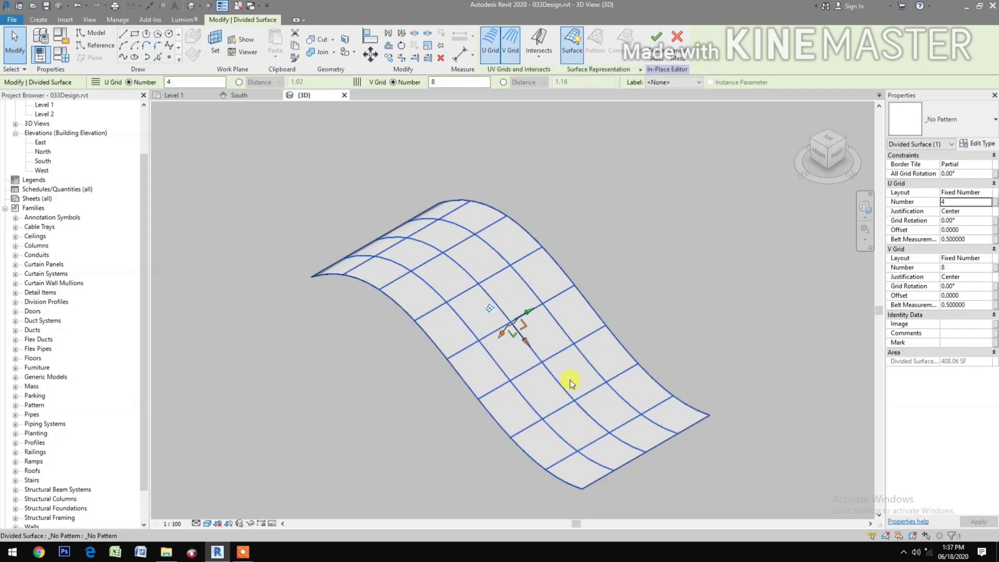
click(955, 129)
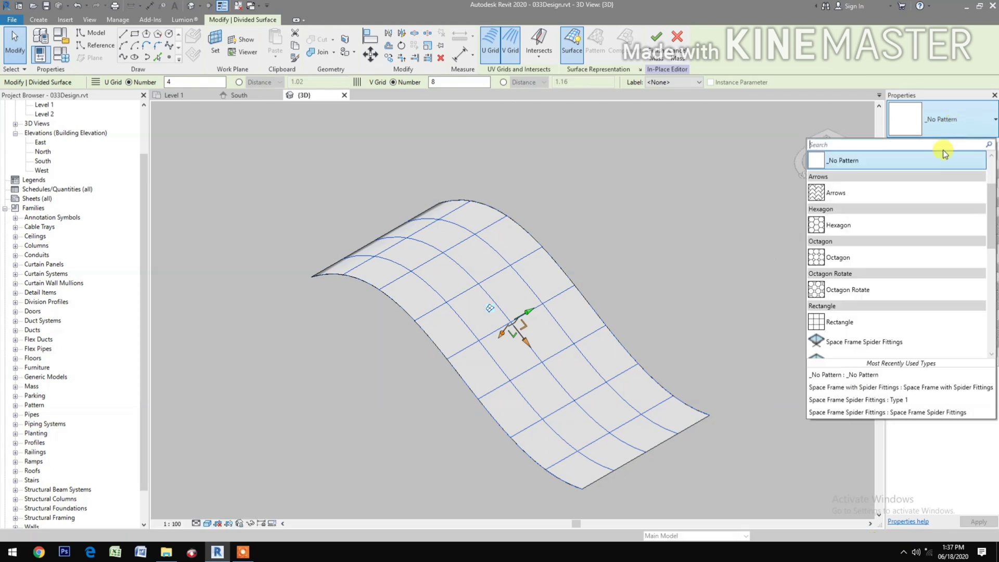
scroll(897, 348, down, 2)
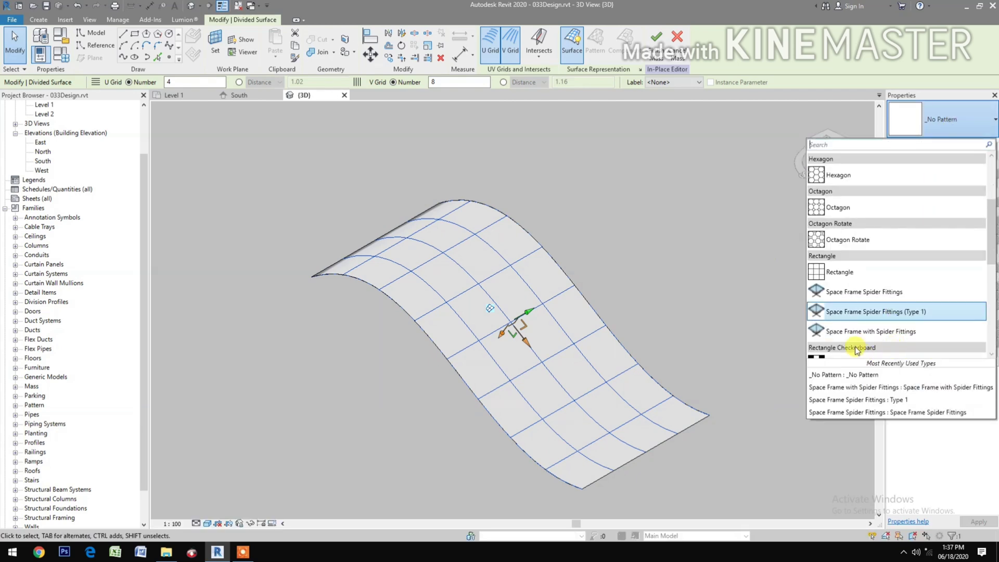
mouse_move(861, 334)
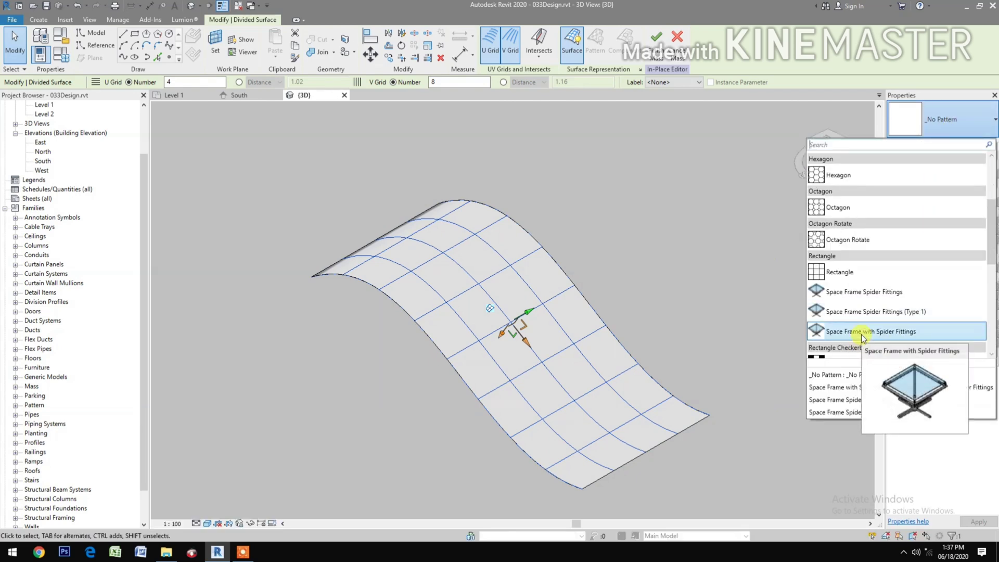
click(861, 334)
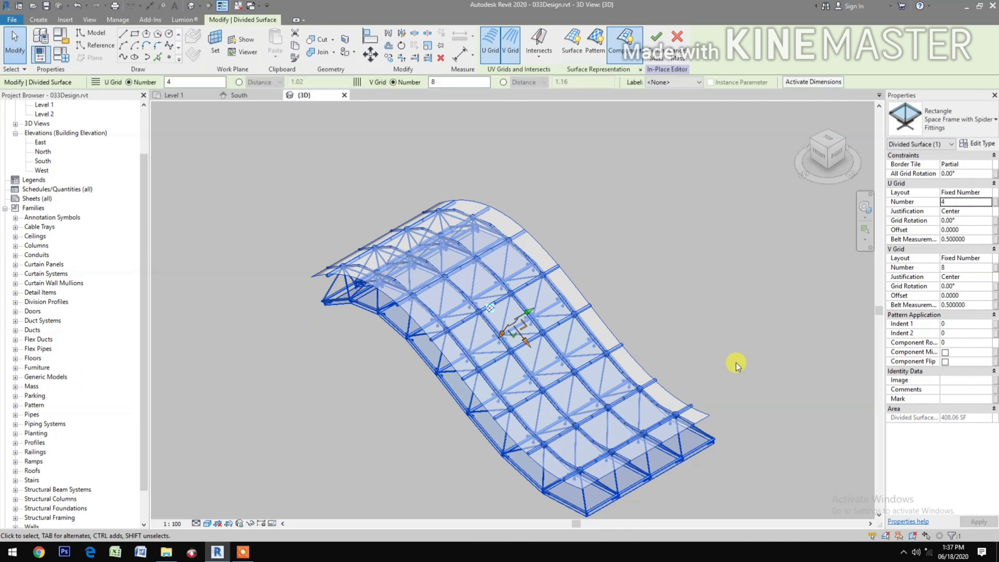
click(945, 361)
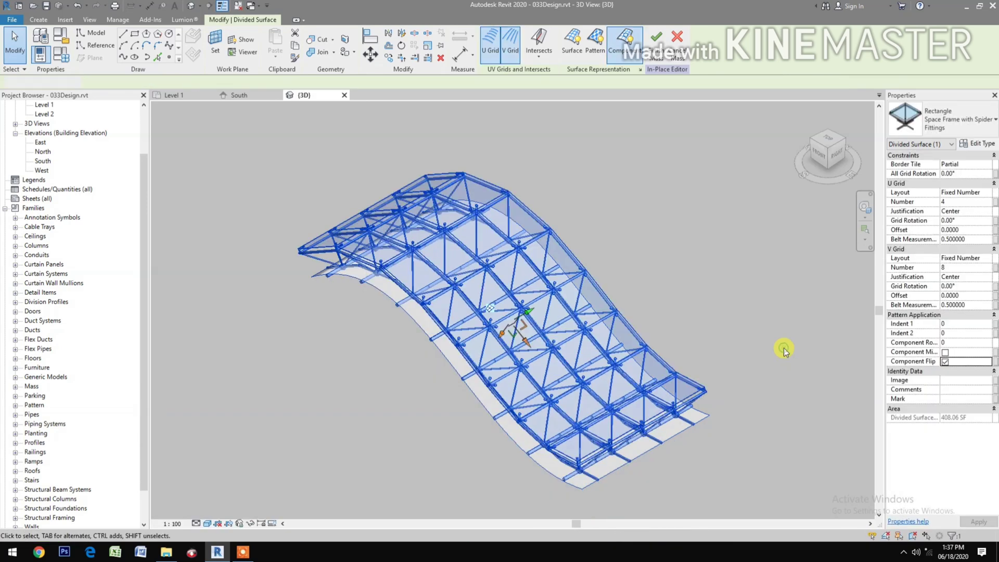
click(741, 352)
Finish the in-place mass and switch the mass display to Show Mass by View Settings in the 3D view.
scroll(412, 352, up, 2)
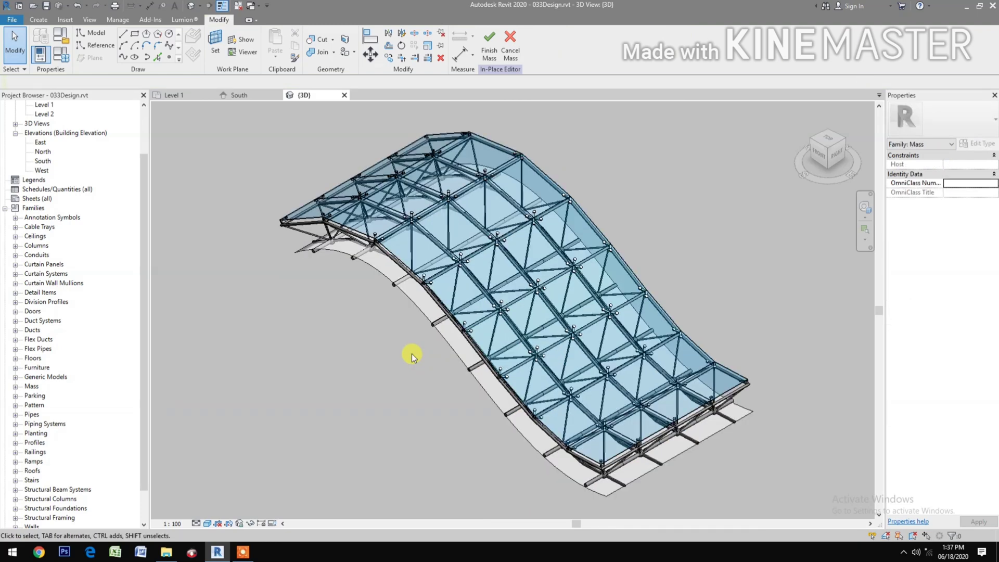
middle_drag(413, 352, 346, 364)
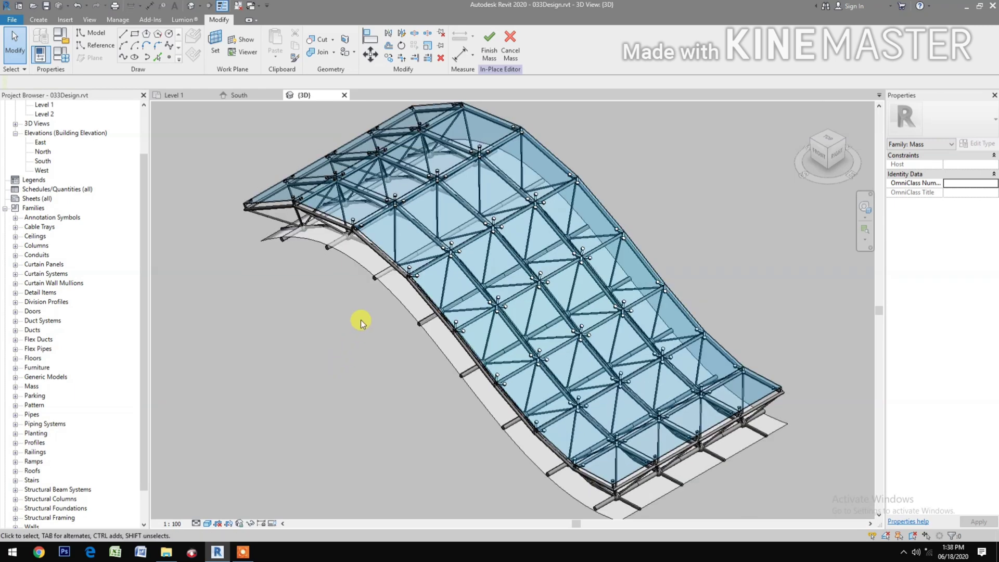
middle_drag(339, 342, 335, 374)
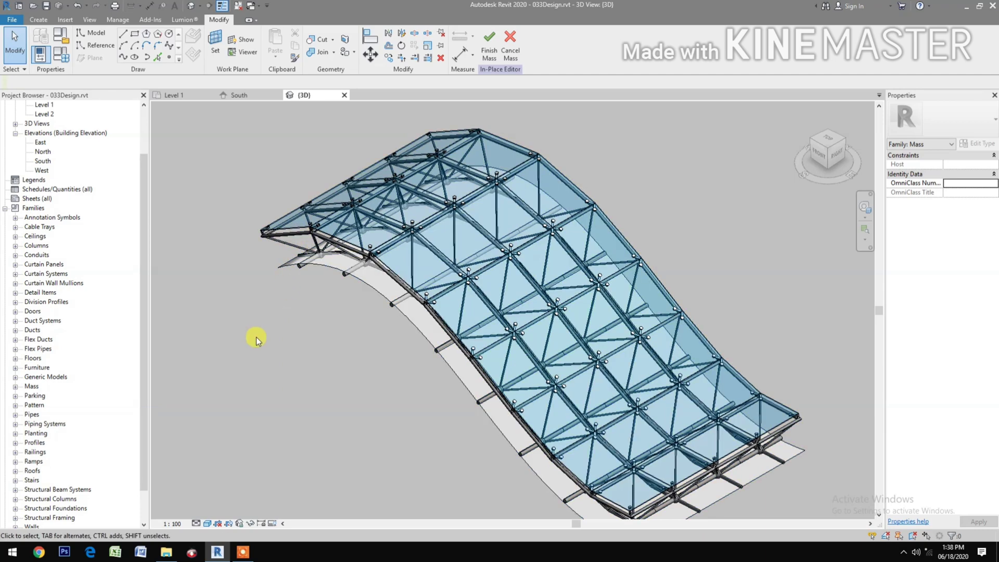
middle_drag(265, 234, 389, 345)
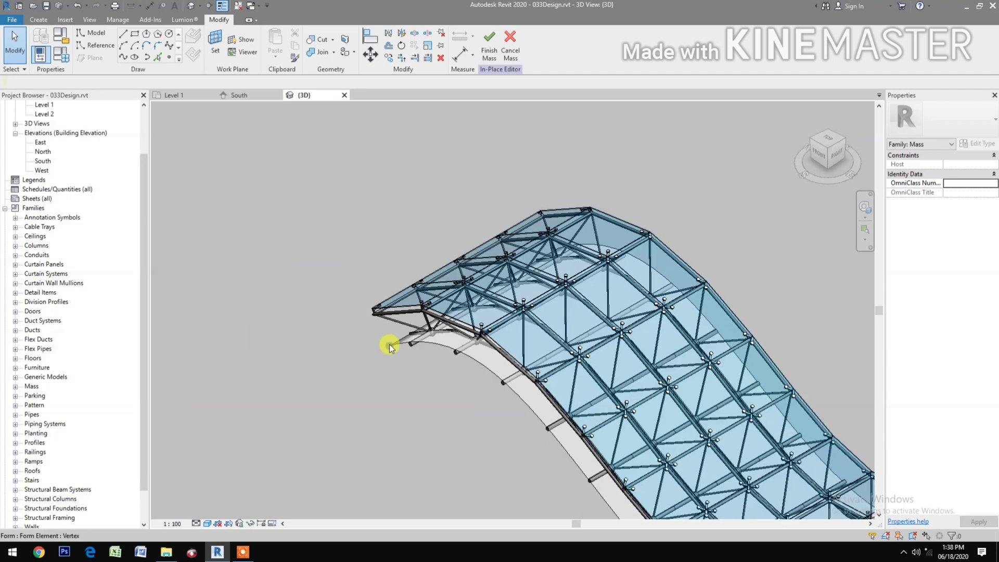
scroll(424, 396, up, 4)
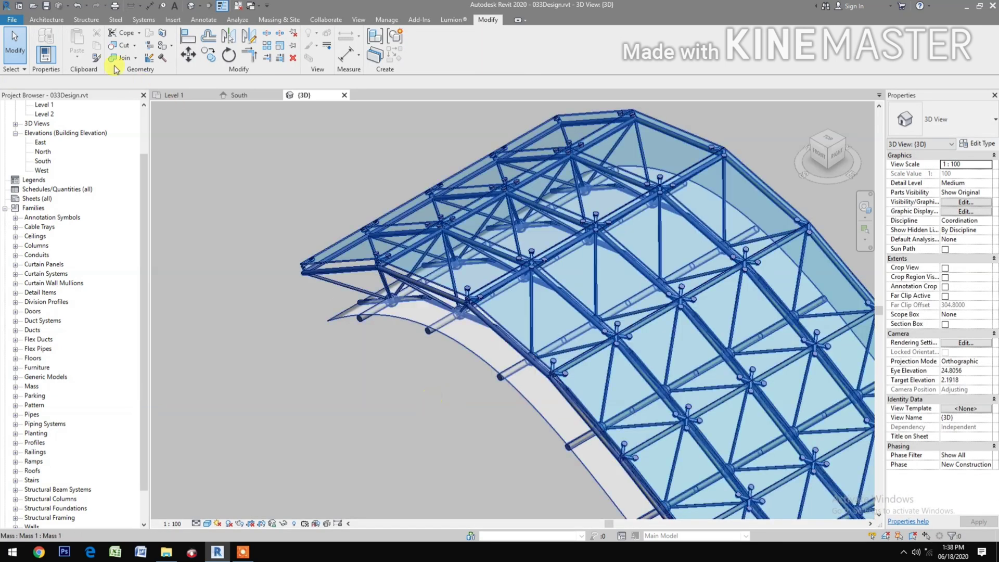
click(279, 20)
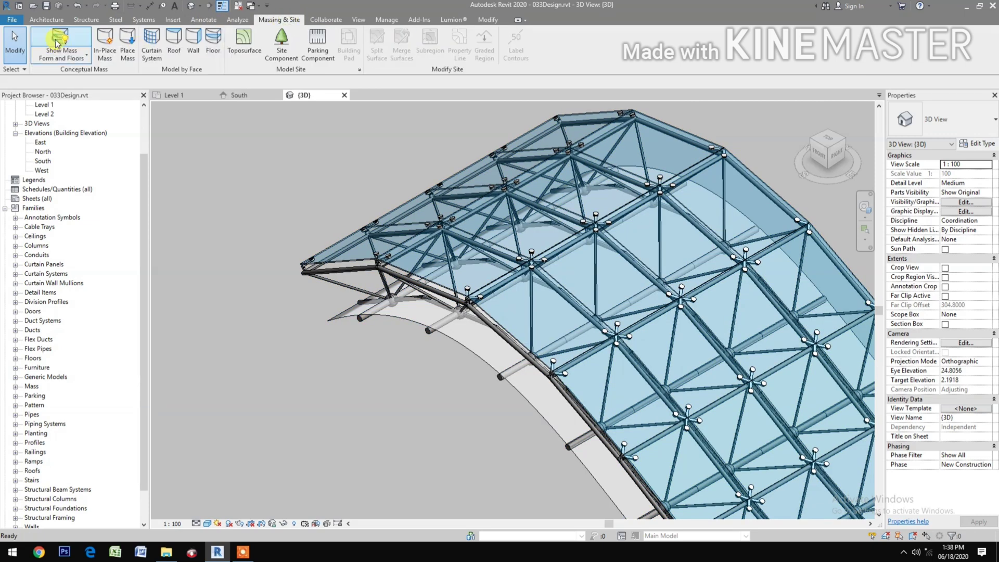
click(63, 50)
middle_drag(438, 430, 331, 315)
click(864, 207)
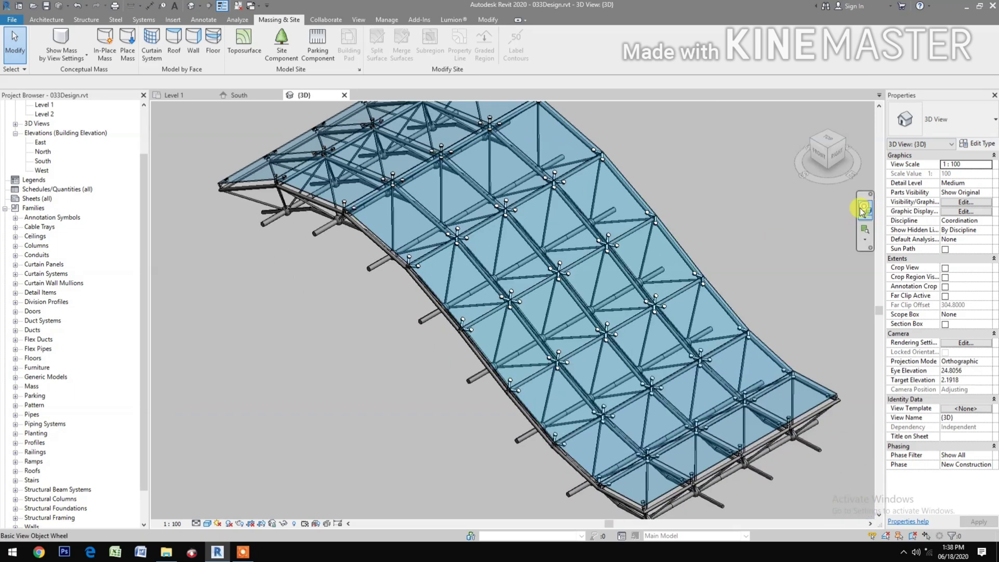
drag(607, 358, 415, 430)
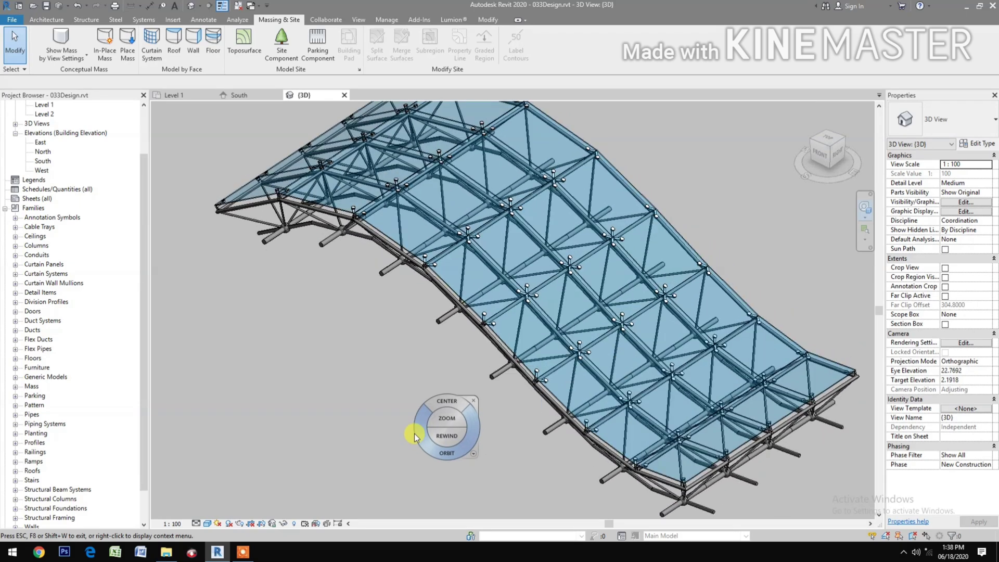
key(Escape)
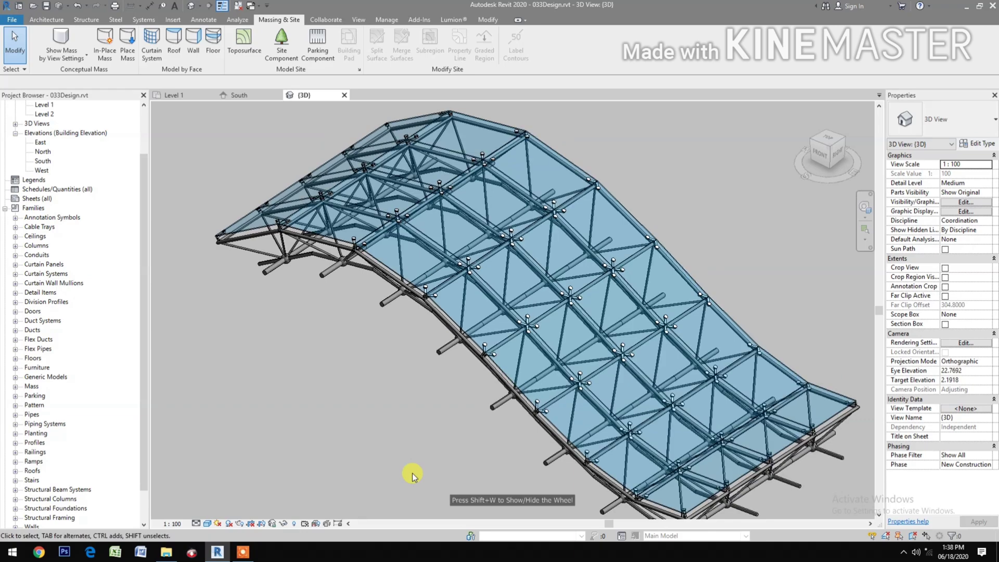